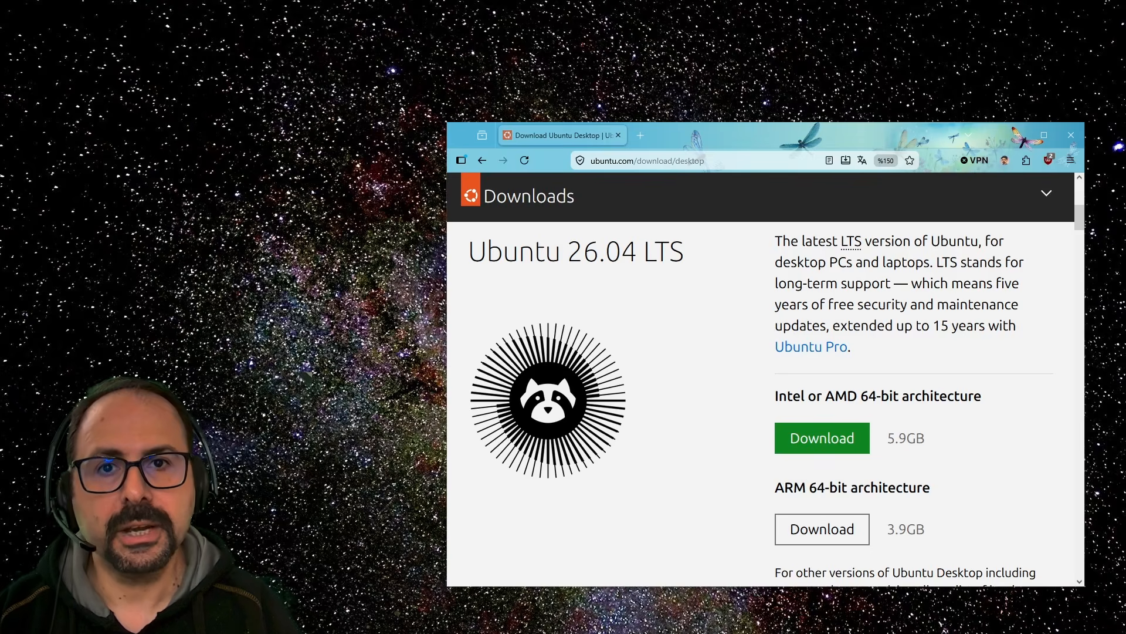
# Maximize the browser on the Download Ubuntu Desktop page and scroll back to its top.
pyautogui.moveTo(763, 135); pyautogui.dragTo(648, 100)
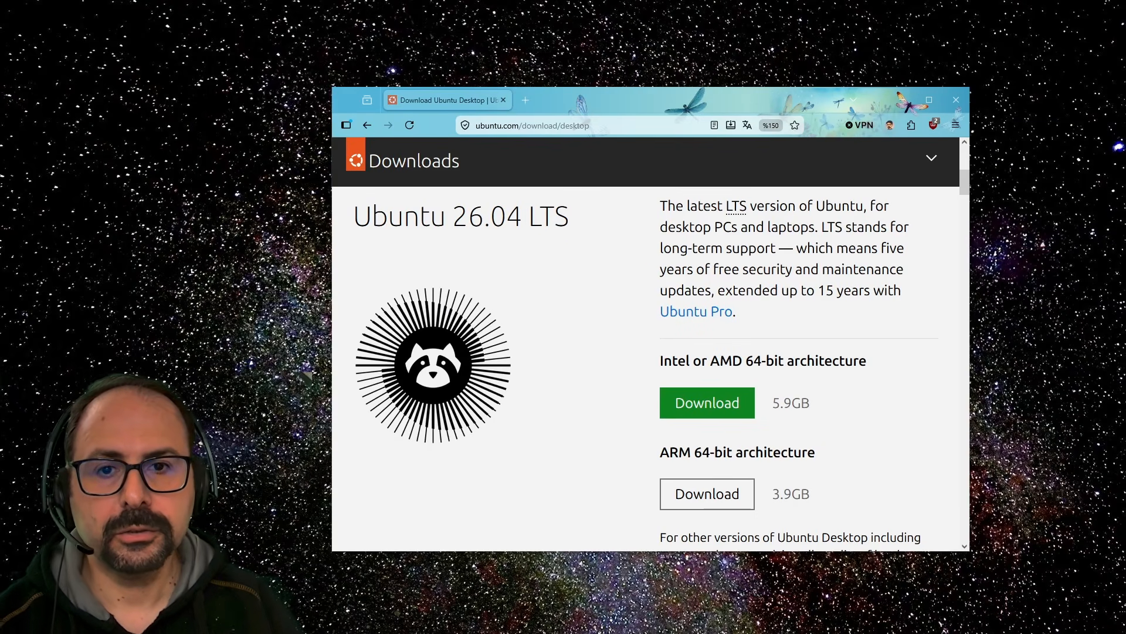
pyautogui.doubleClick(642, 101)
pyautogui.scroll(5, 685, 347)
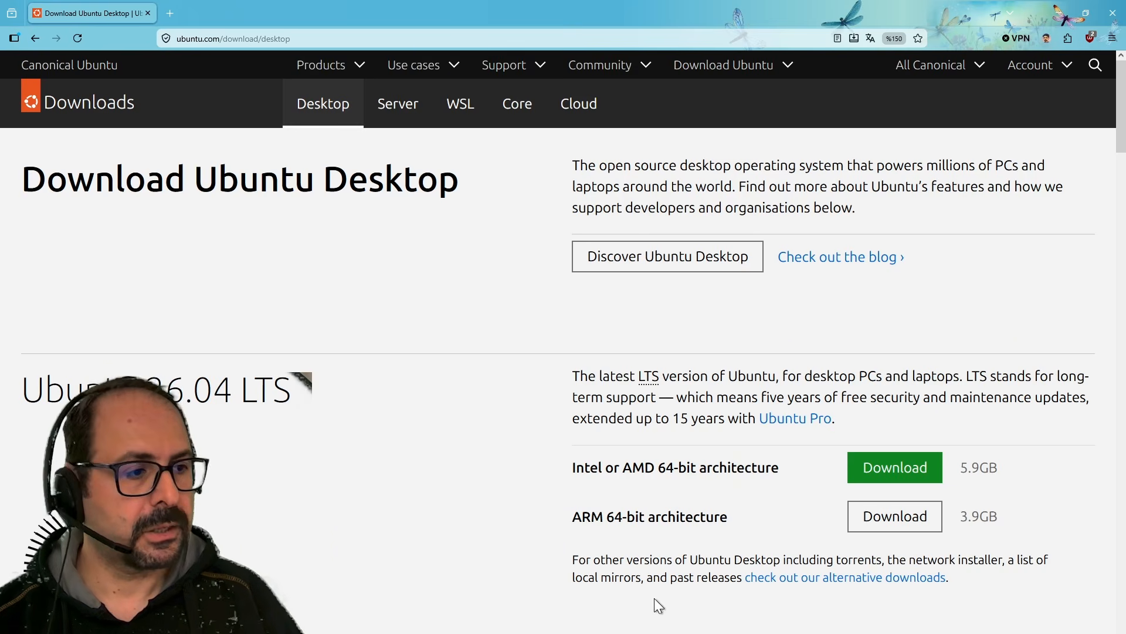
pyautogui.moveTo(585, 468)
pyautogui.mouseDown()
pyautogui.moveTo(779, 469)
pyautogui.moveTo(572, 469)
pyautogui.moveTo(595, 471)
pyautogui.mouseUp()
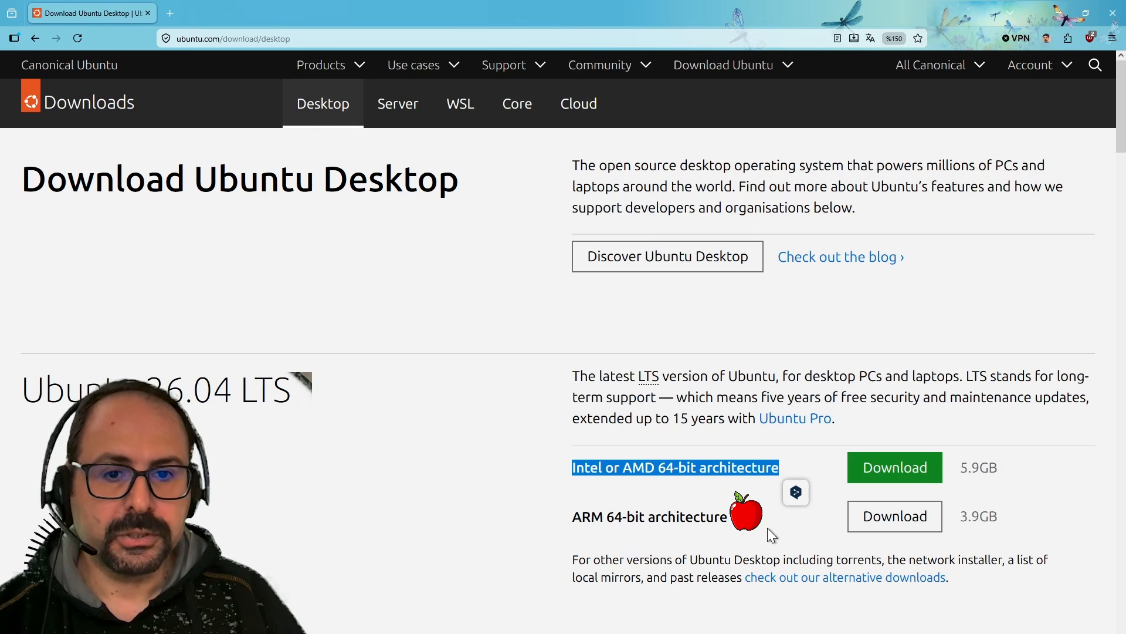
pyautogui.tripleClick(711, 516)
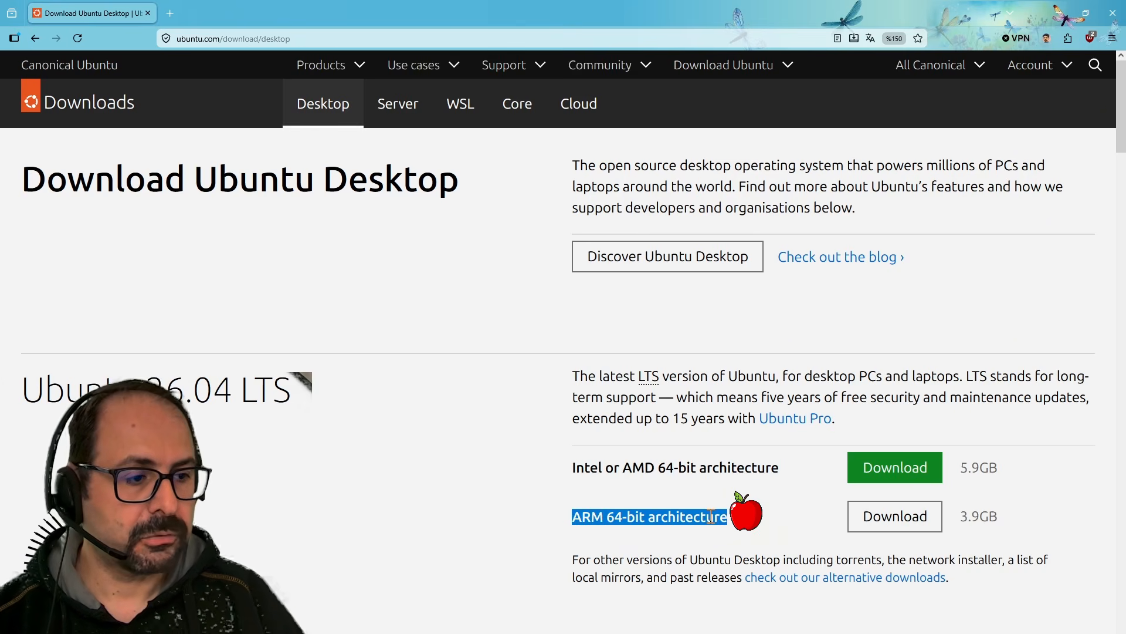
pyautogui.click(822, 528)
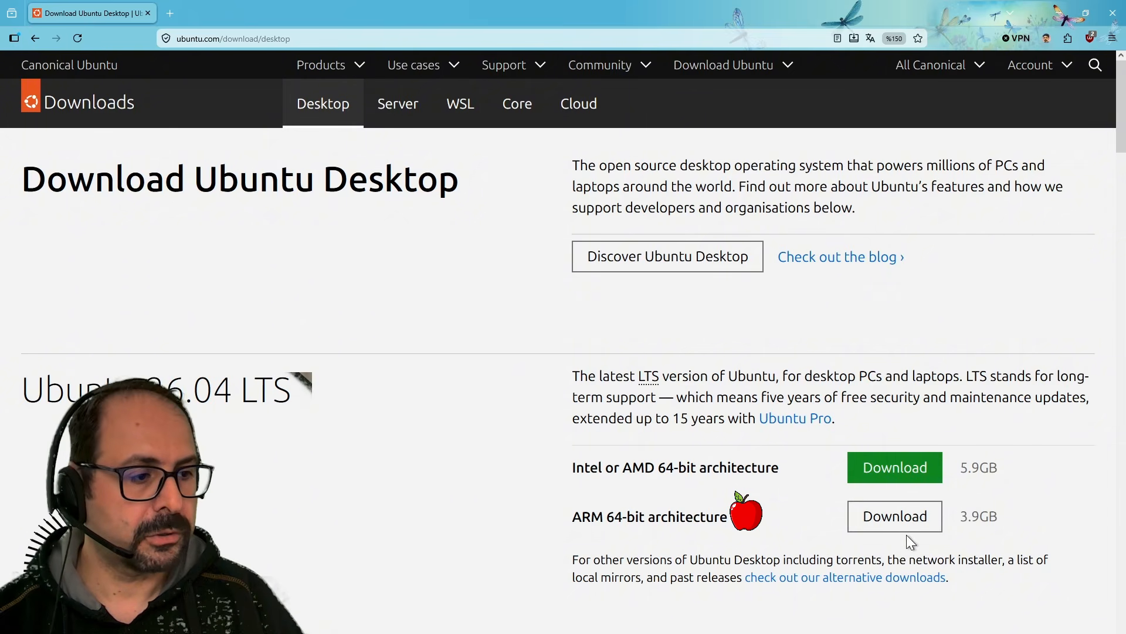
pyautogui.moveTo(598, 517); pyautogui.dragTo(705, 512)
pyautogui.click(703, 510)
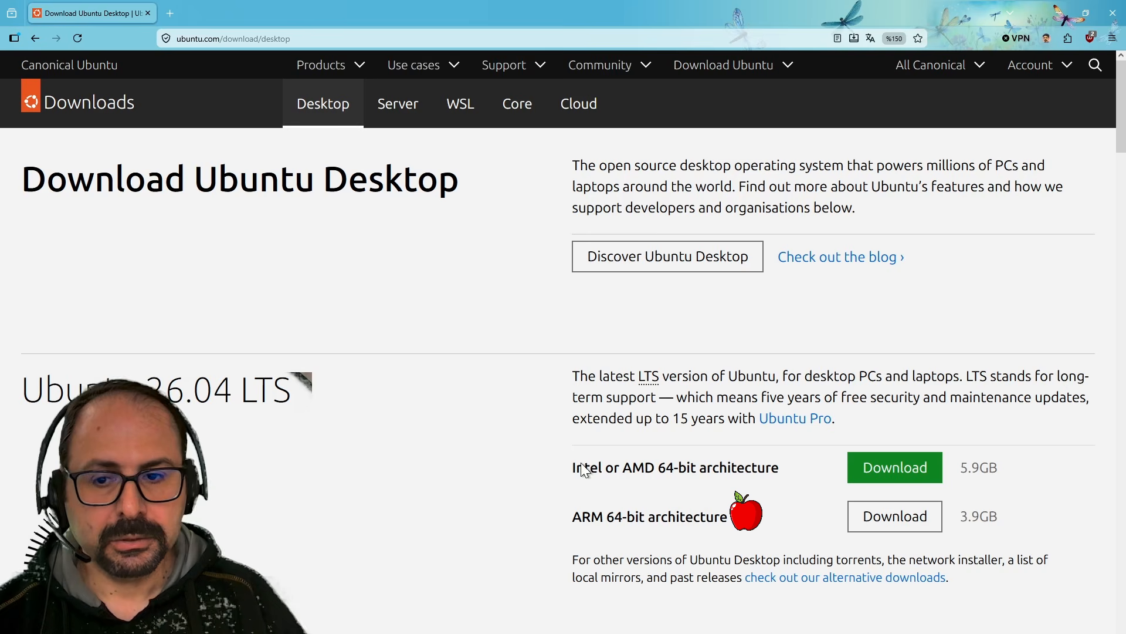
pyautogui.click(901, 477)
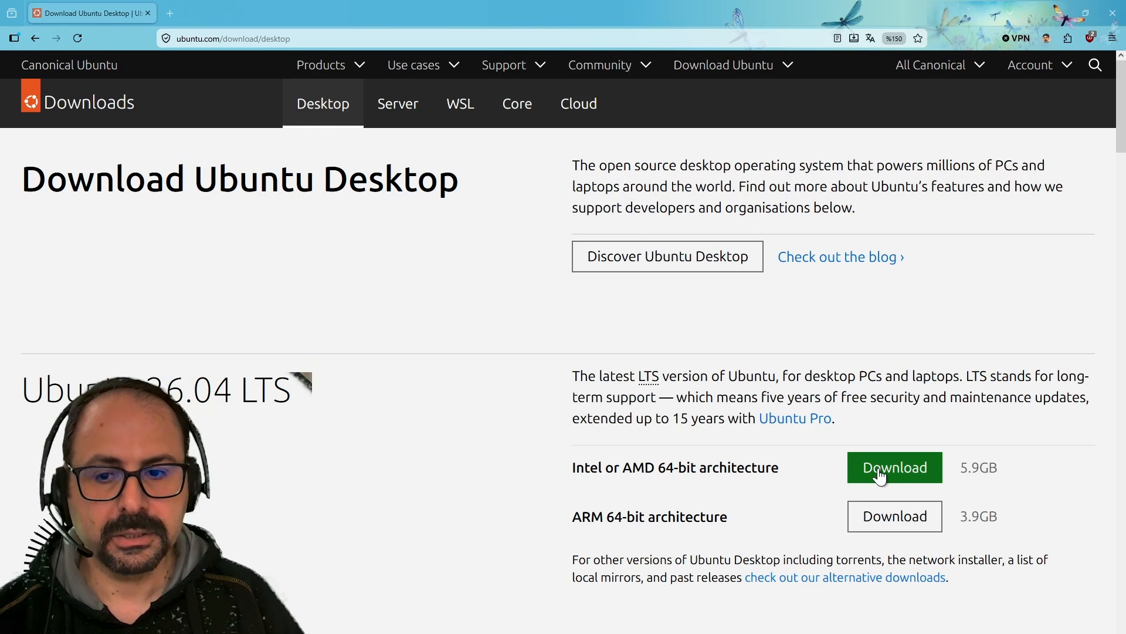
# Download the Intel/AMD 64-bit Ubuntu 26.04 LTS image and select its SHA256 verification command.
pyautogui.click(917, 477)
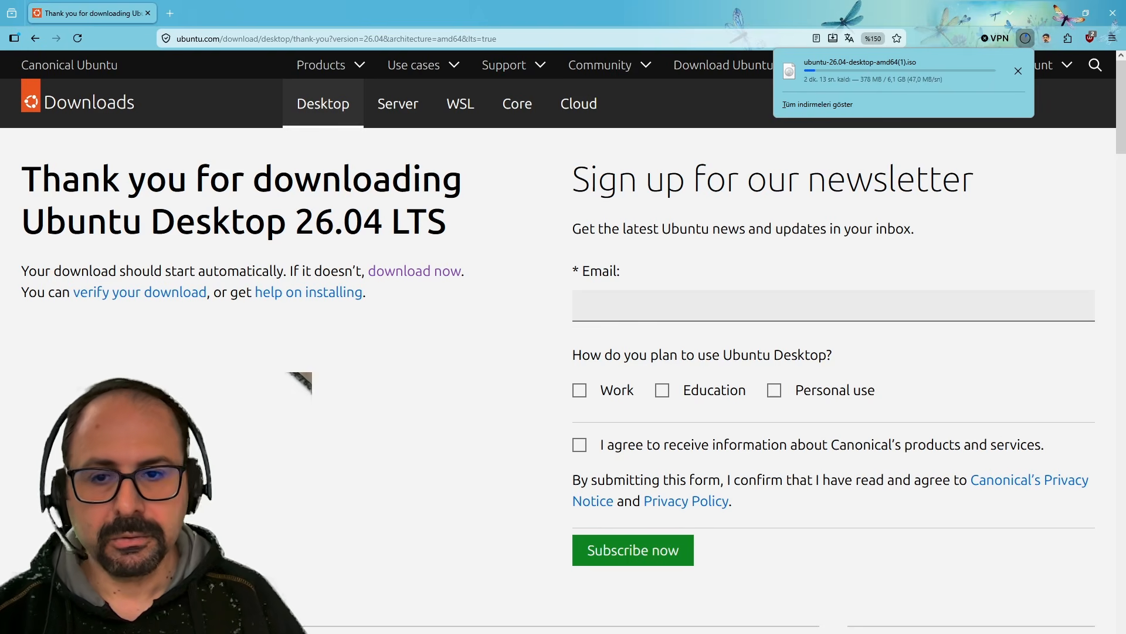
pyautogui.press('Escape')
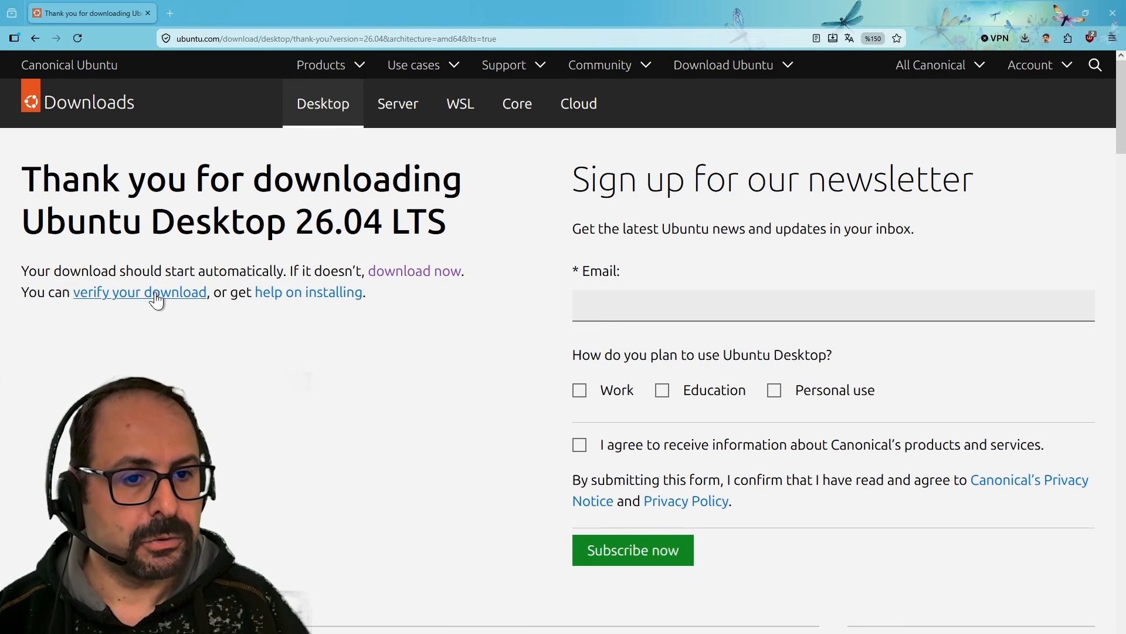
pyautogui.click(132, 298)
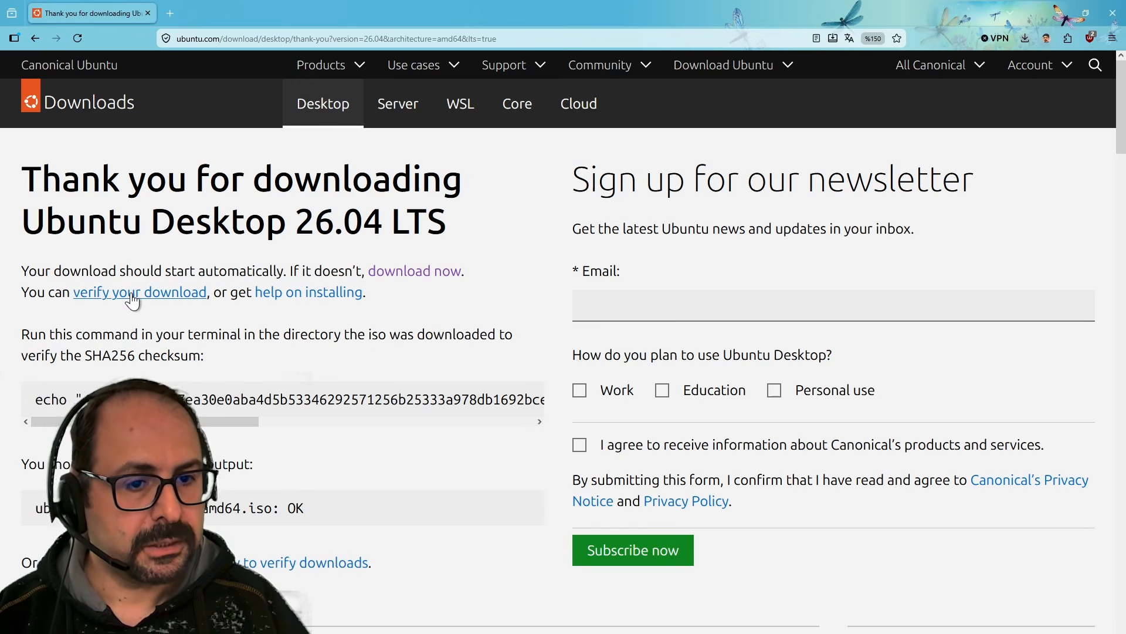
pyautogui.tripleClick(63, 398)
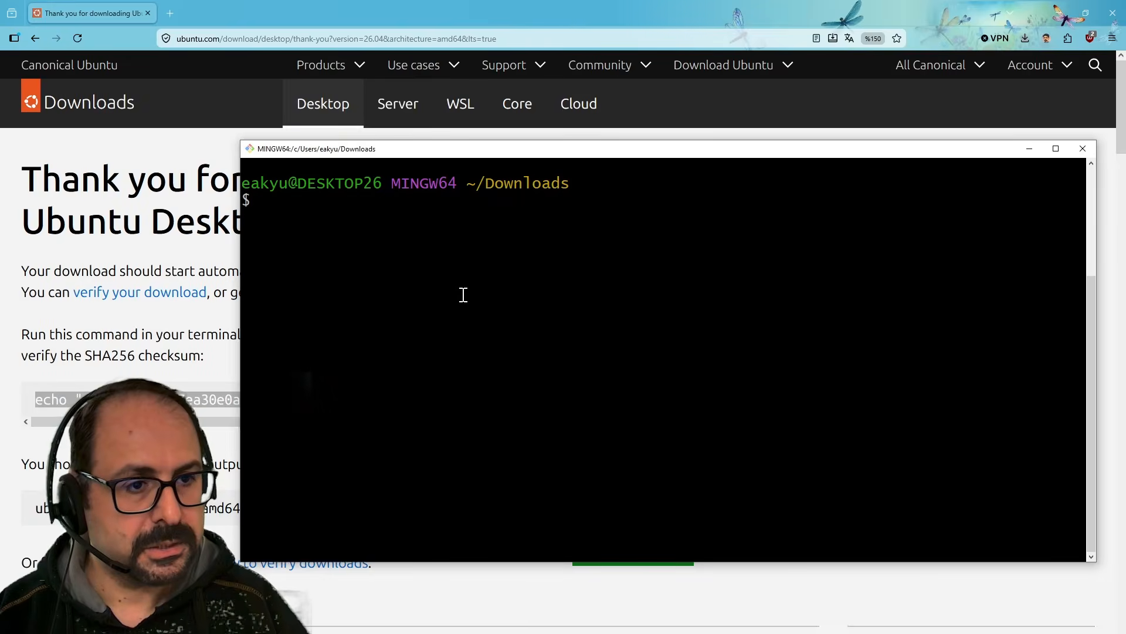
# Paste and run the shasum check for ubuntu-26.04-desktop-amd64.iso in Git Bash.
pyautogui.rightClick(463, 295)
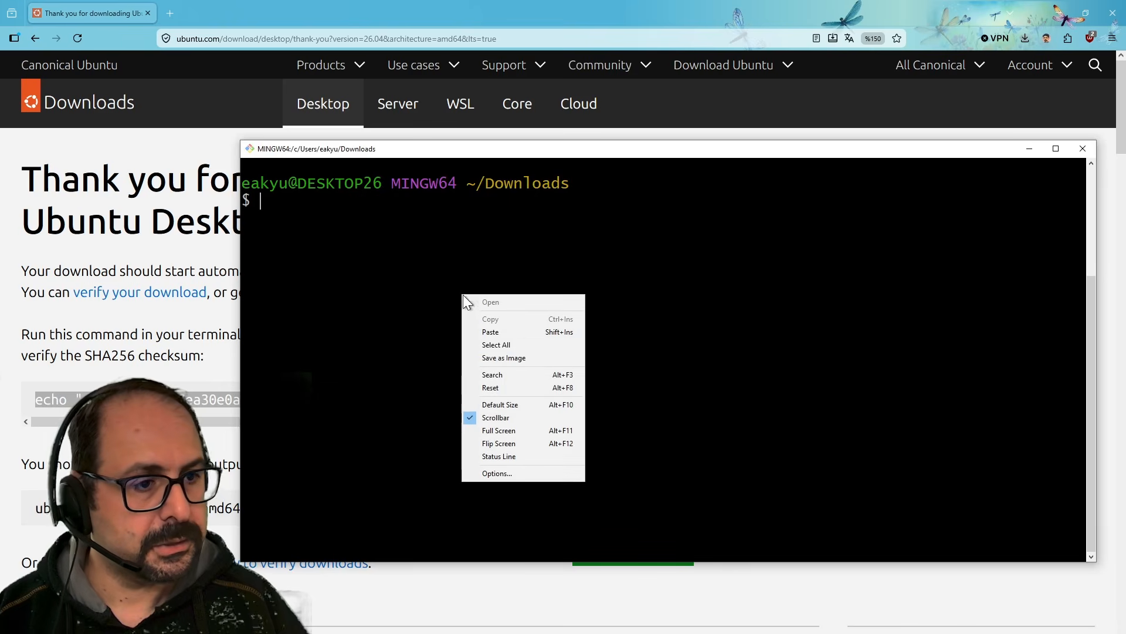
pyautogui.click(508, 334)
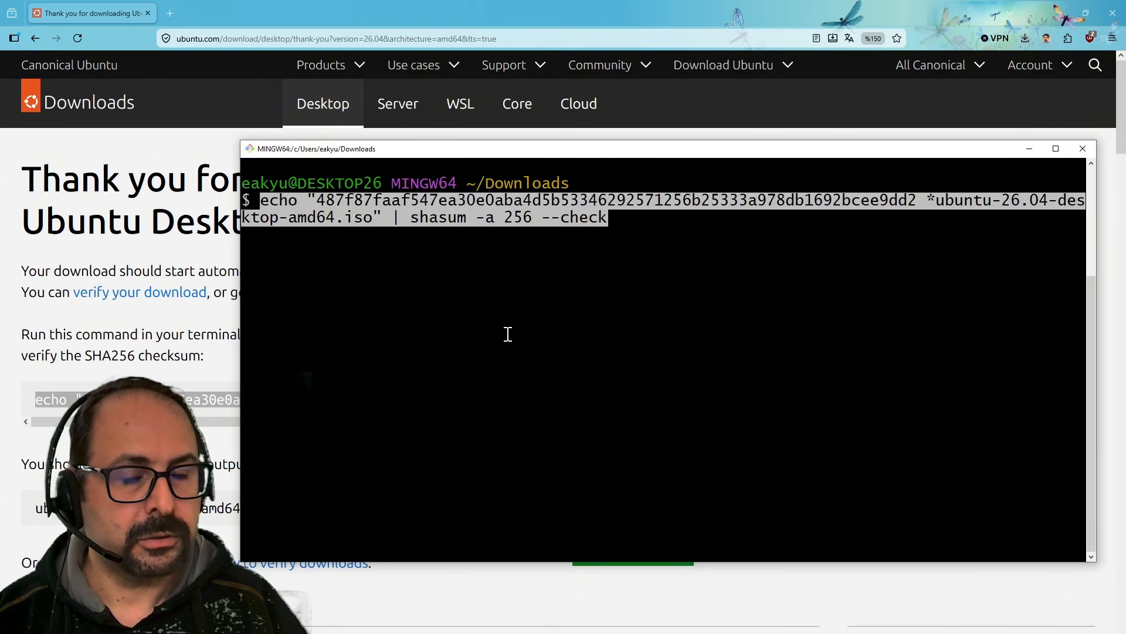
pyautogui.press('Return')
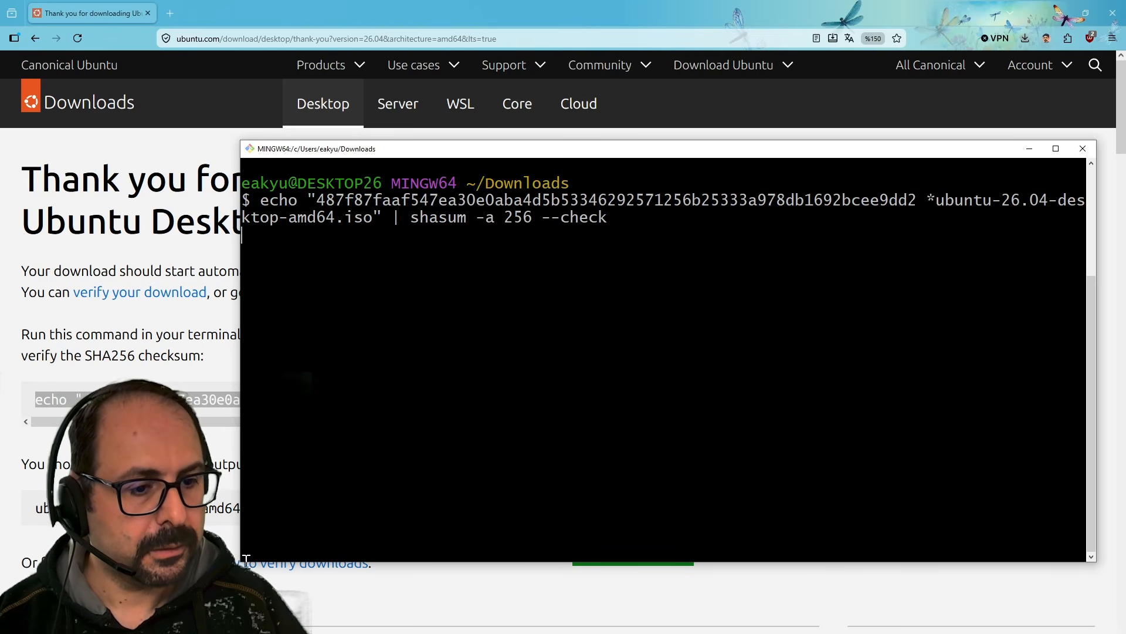
# Resize the terminal and highlight the ISO's OK result line.
pyautogui.moveTo(245, 560); pyautogui.dragTo(25, 521)
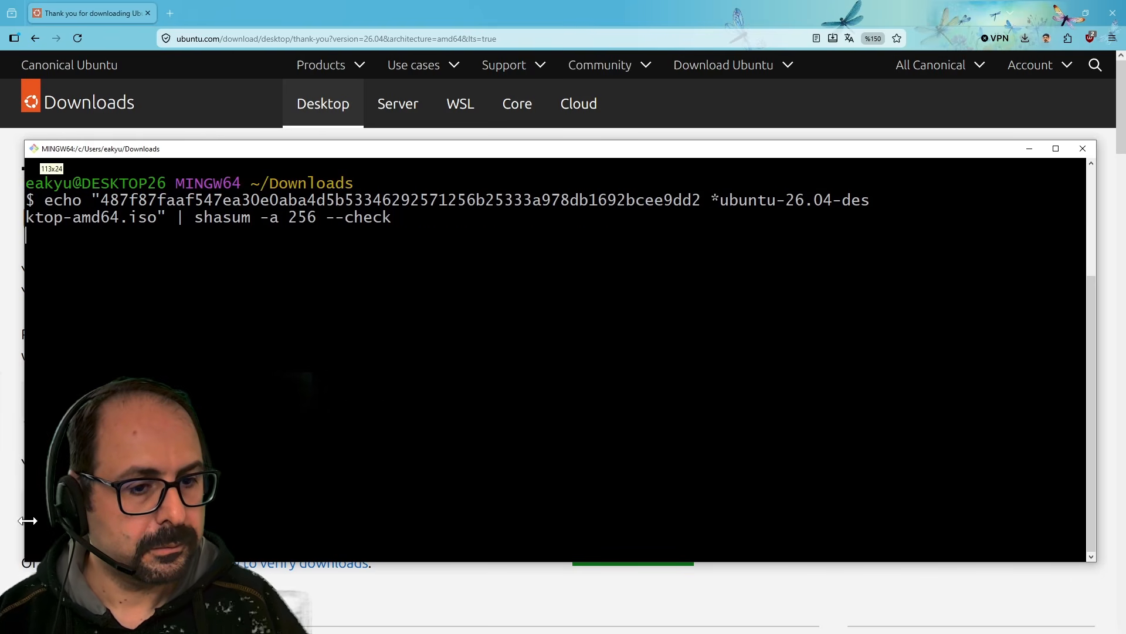
pyautogui.moveTo(135, 562); pyautogui.dragTo(135, 397)
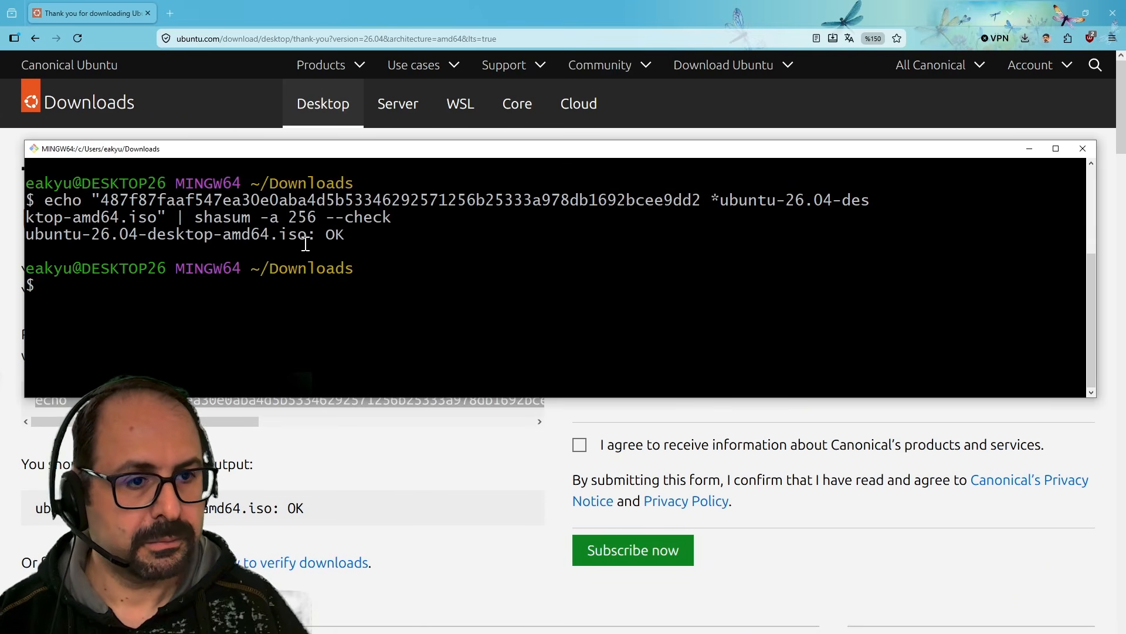
pyautogui.moveTo(26, 234); pyautogui.dragTo(364, 235)
pyautogui.click(417, 284)
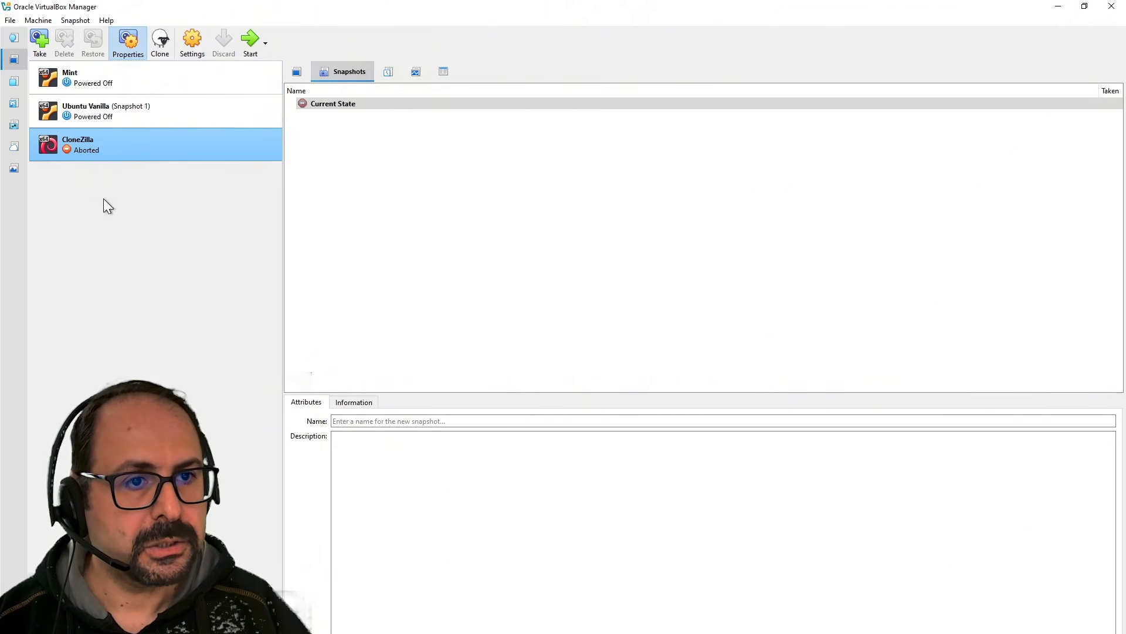
# Start a new virtual machine named 'Ubuntu 26.04 LTS'.
pyautogui.click(39, 20)
pyautogui.click(44, 38)
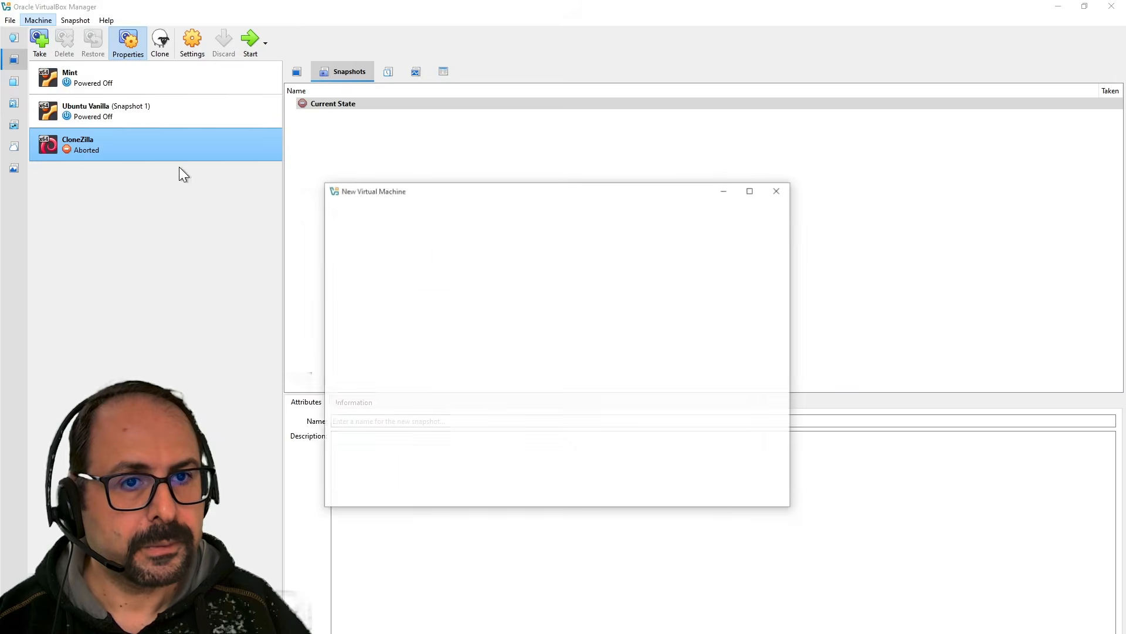
pyautogui.write('Ubu')
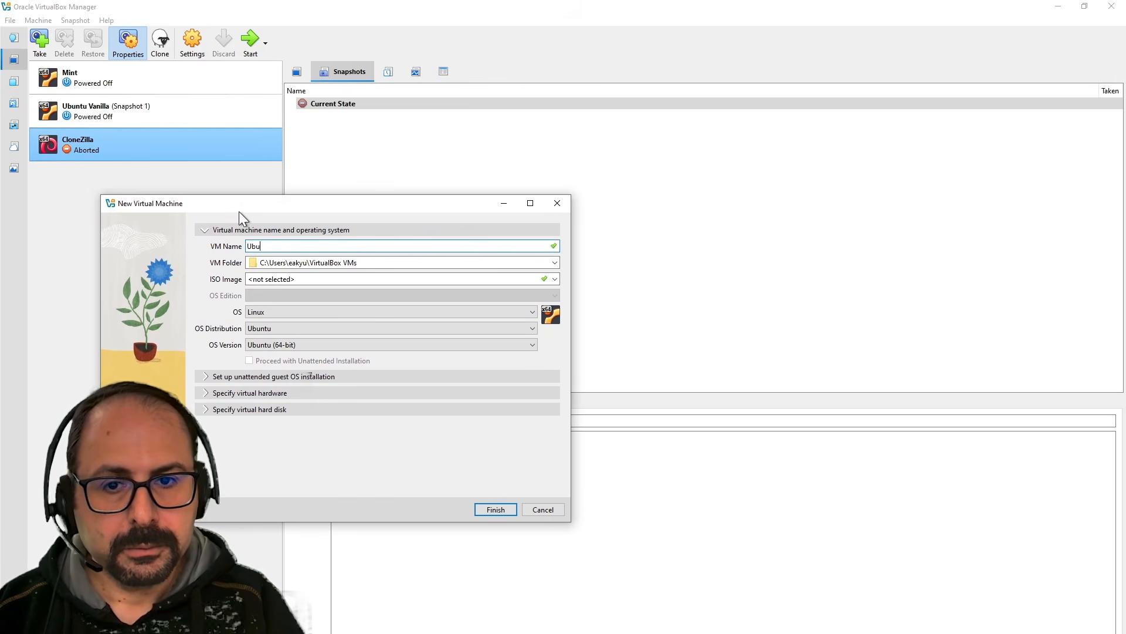
pyautogui.write('ntu 26.04')
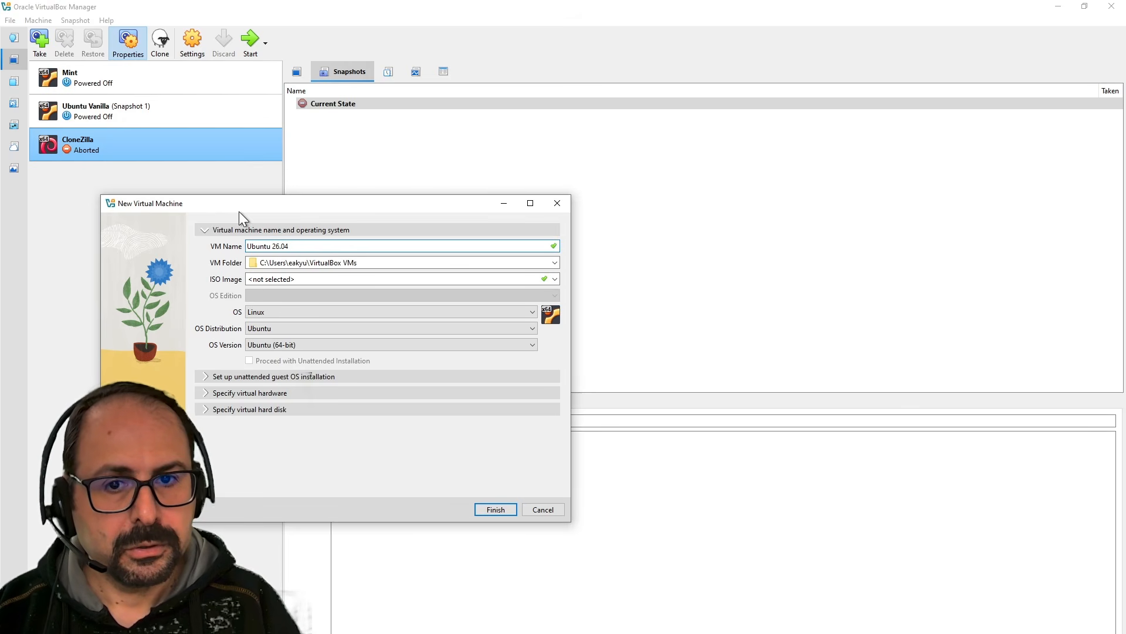
pyautogui.write(' LTS')
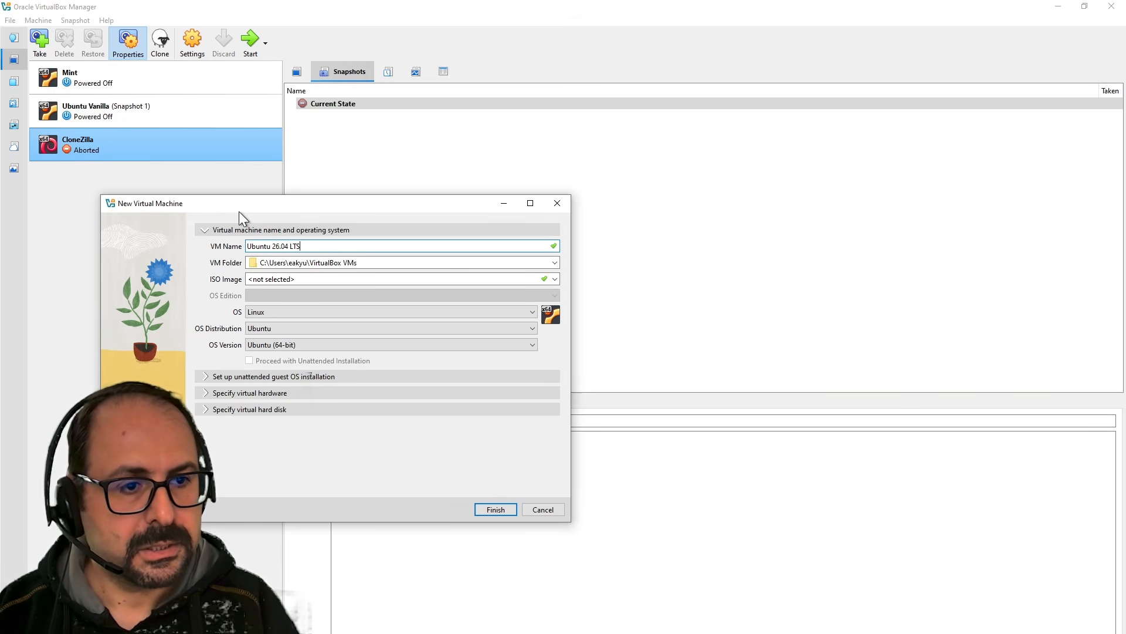
pyautogui.press('Tab')
pyautogui.press('Tab')
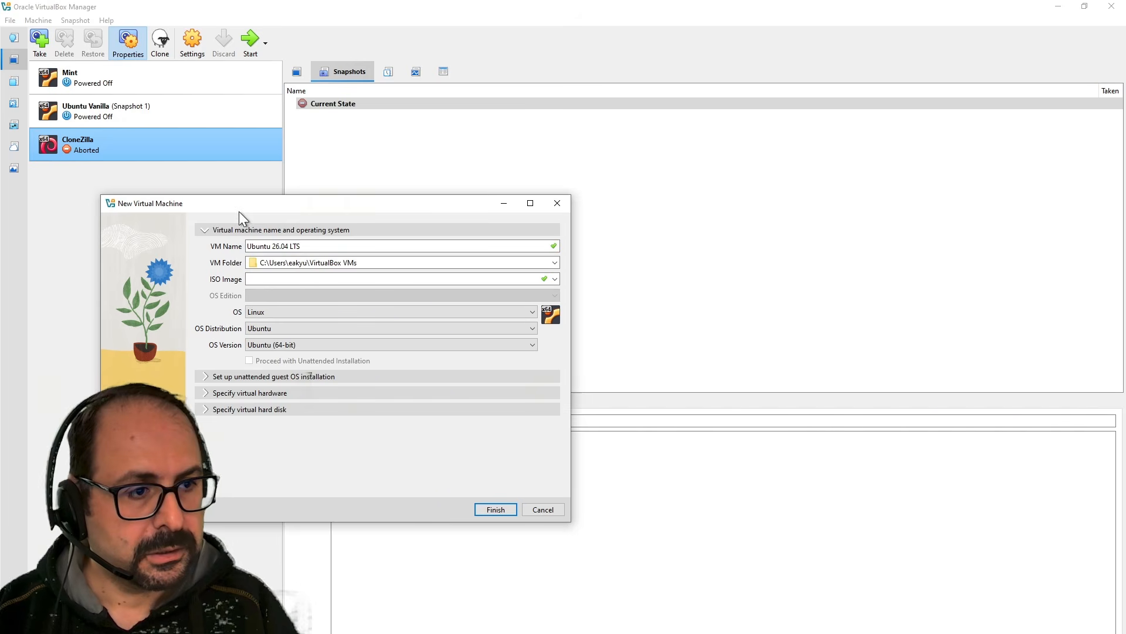
# Use the downloaded ubuntu-26.04-desktop-amd64.iso and turn off unattended installation.
pyautogui.click(554, 279)
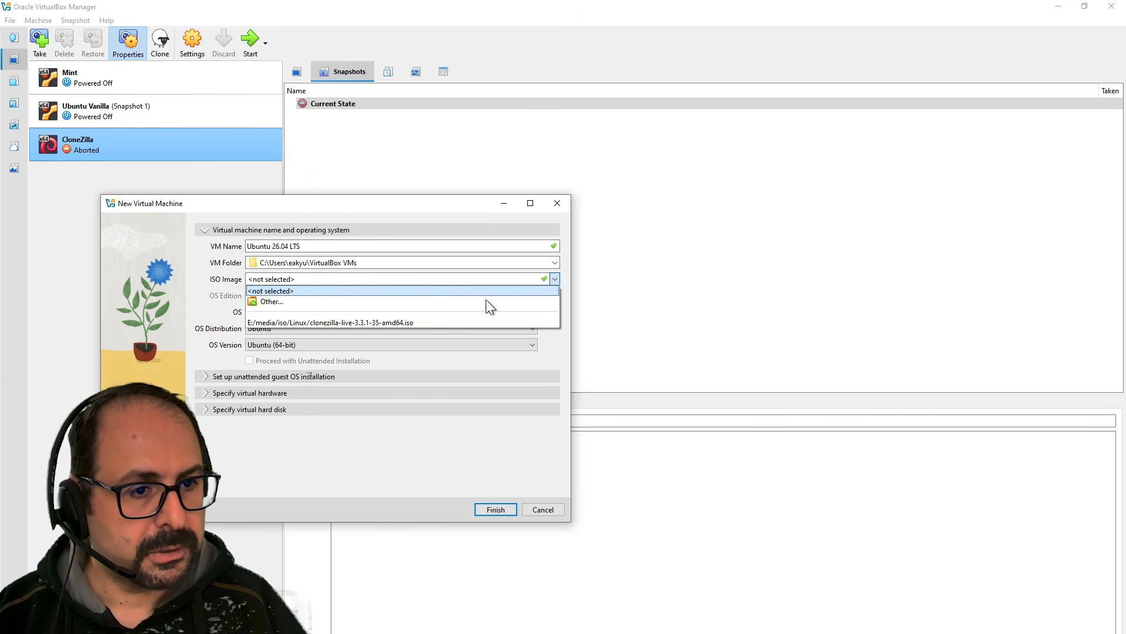
pyautogui.click(459, 303)
pyautogui.click(141, 277)
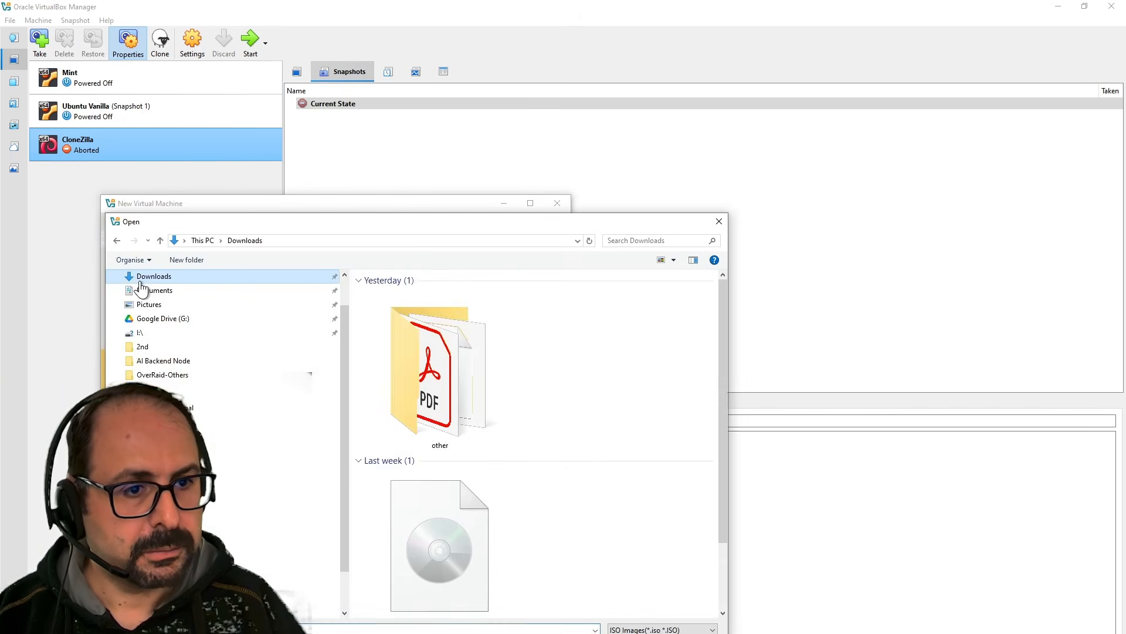
pyautogui.scroll(-1, 533, 470)
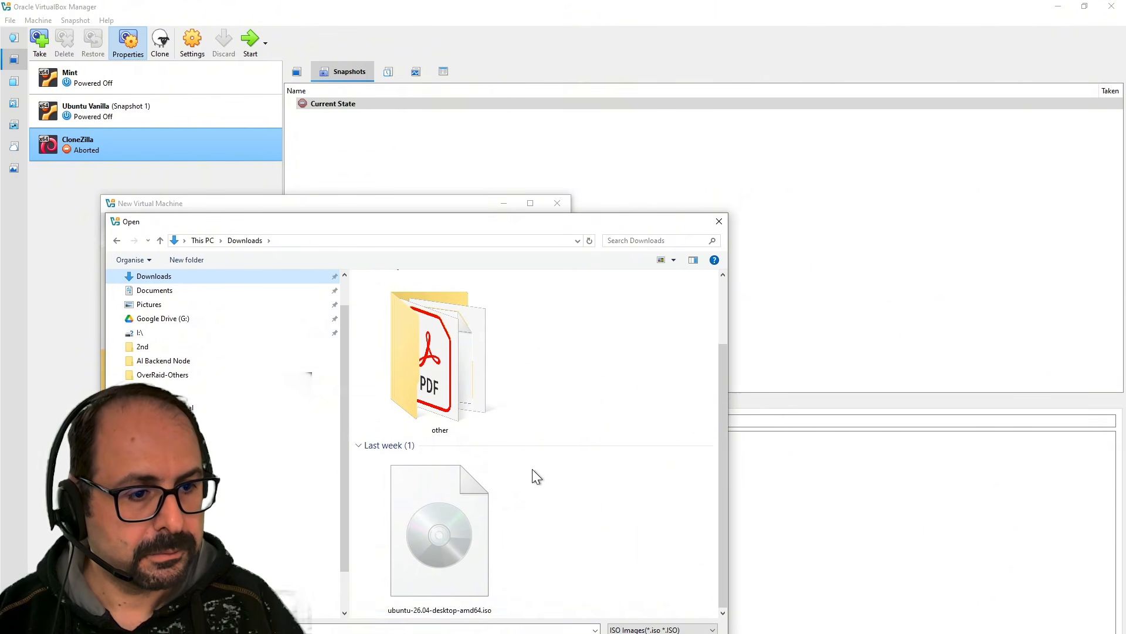
pyautogui.doubleClick(409, 532)
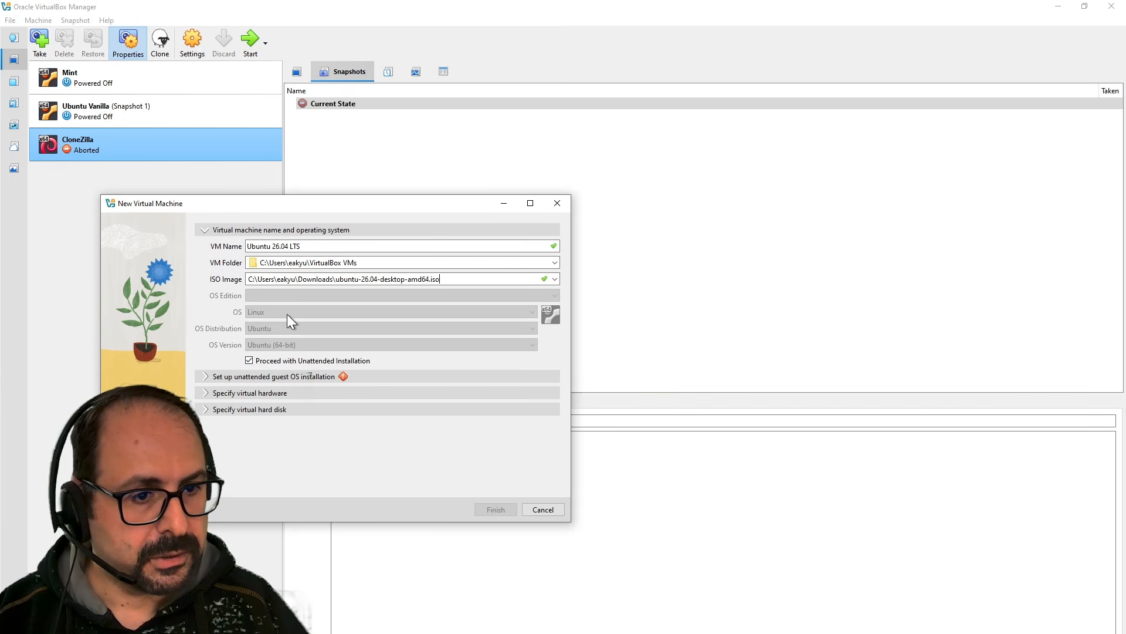
pyautogui.click(301, 360)
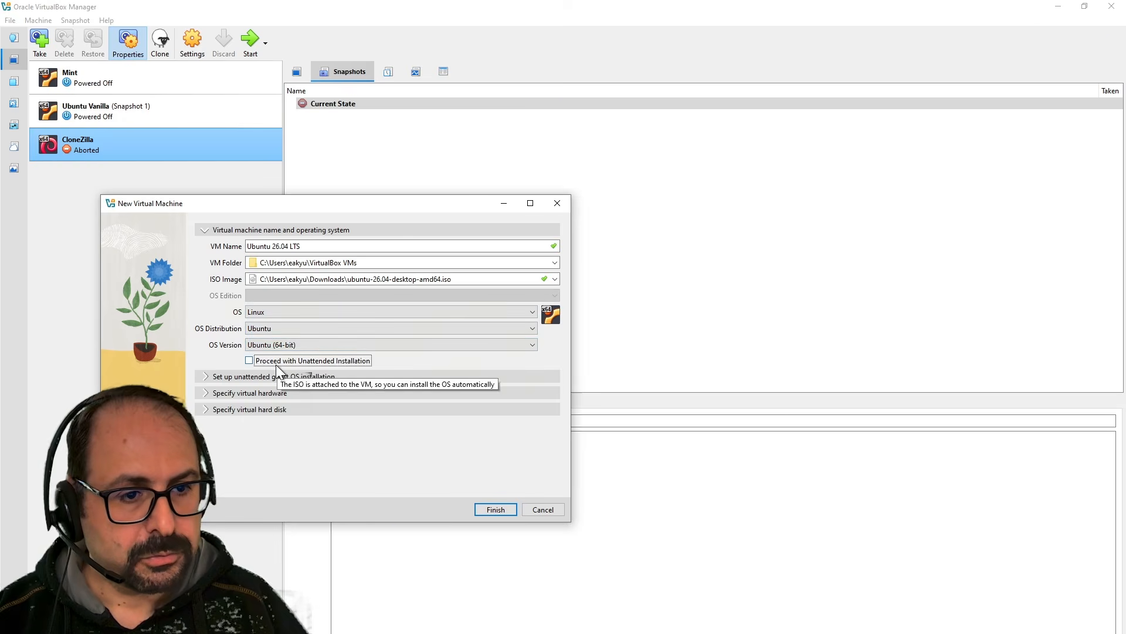
pyautogui.click(226, 376)
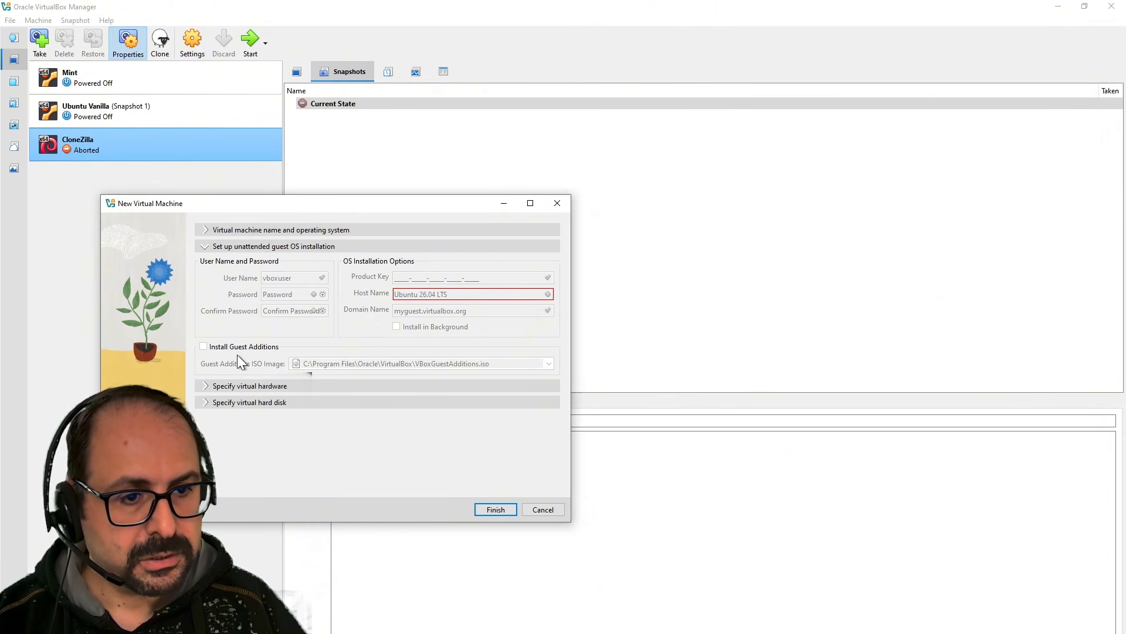
# Raise the new VM's base memory to 8192 MB and its CPU count to 4.
pyautogui.click(241, 384)
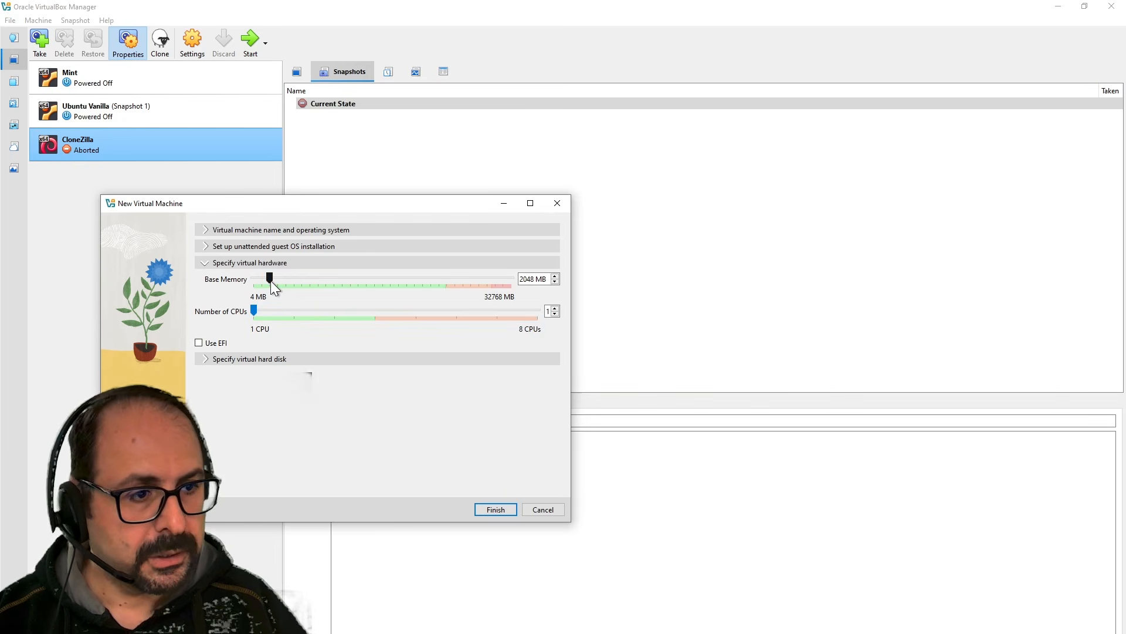
pyautogui.moveTo(272, 280); pyautogui.dragTo(304, 277)
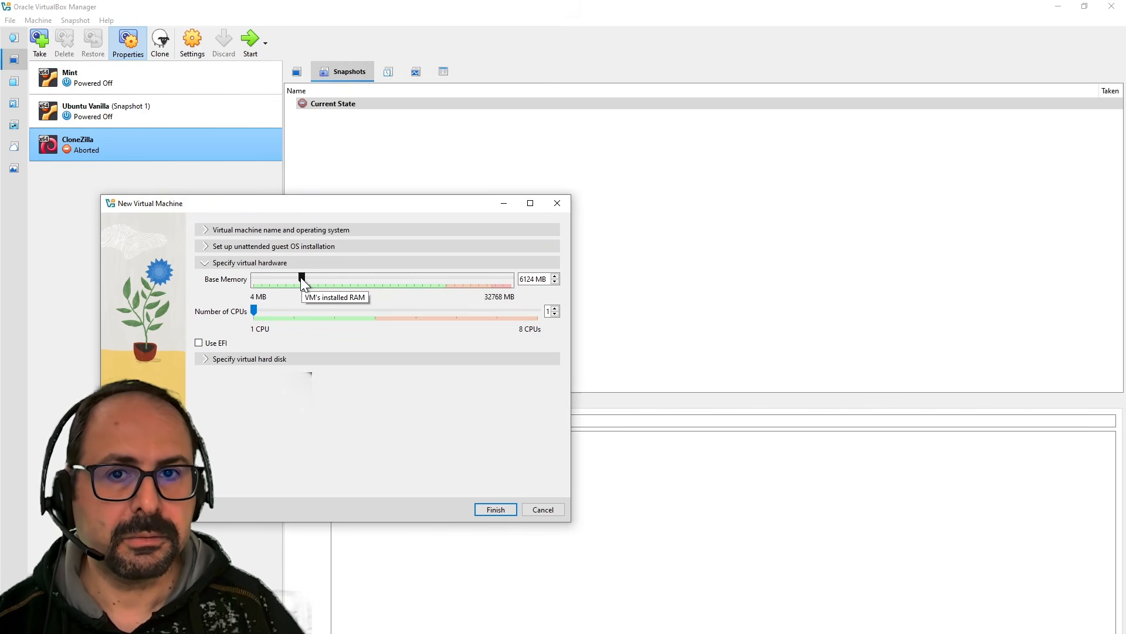
pyautogui.click(300, 277)
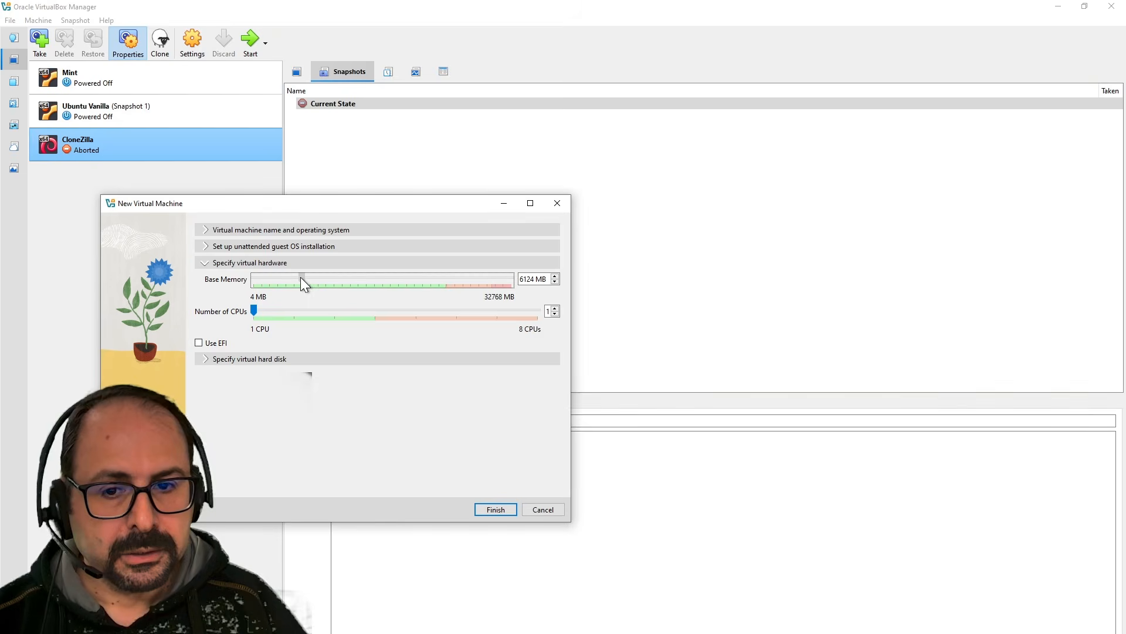
pyautogui.moveTo(300, 276); pyautogui.dragTo(314, 276)
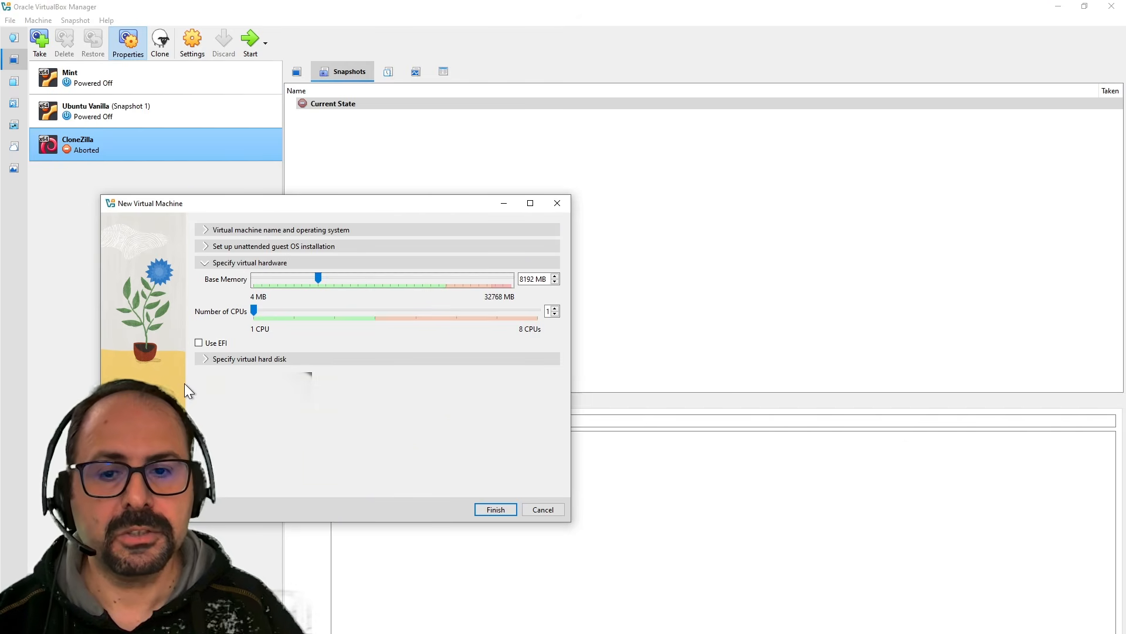
pyautogui.moveTo(261, 313); pyautogui.dragTo(375, 310)
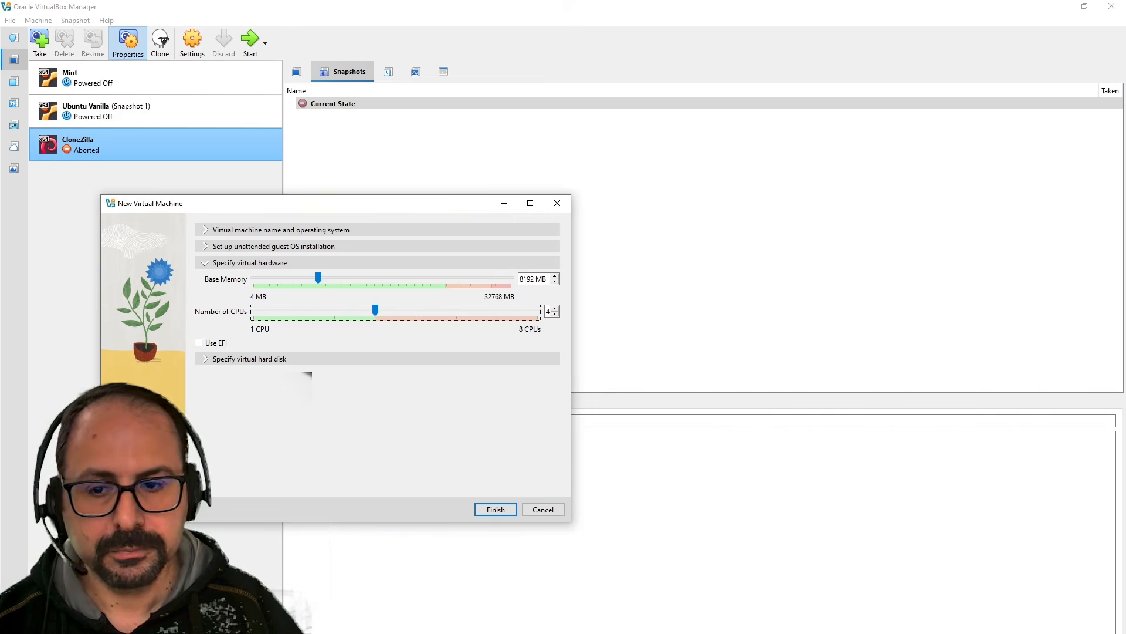
pyautogui.click(229, 357)
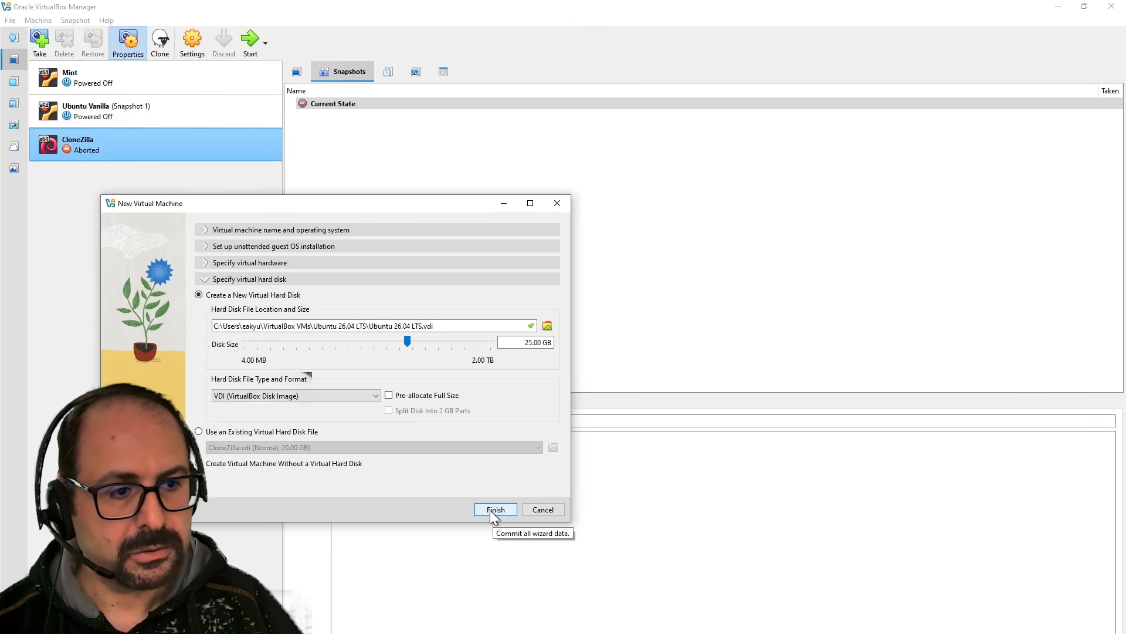
# Set the virtual disk size to 32 GB and finish creating the Ubuntu 26.04 LTS VM.
pyautogui.moveTo(418, 340); pyautogui.dragTo(415, 342)
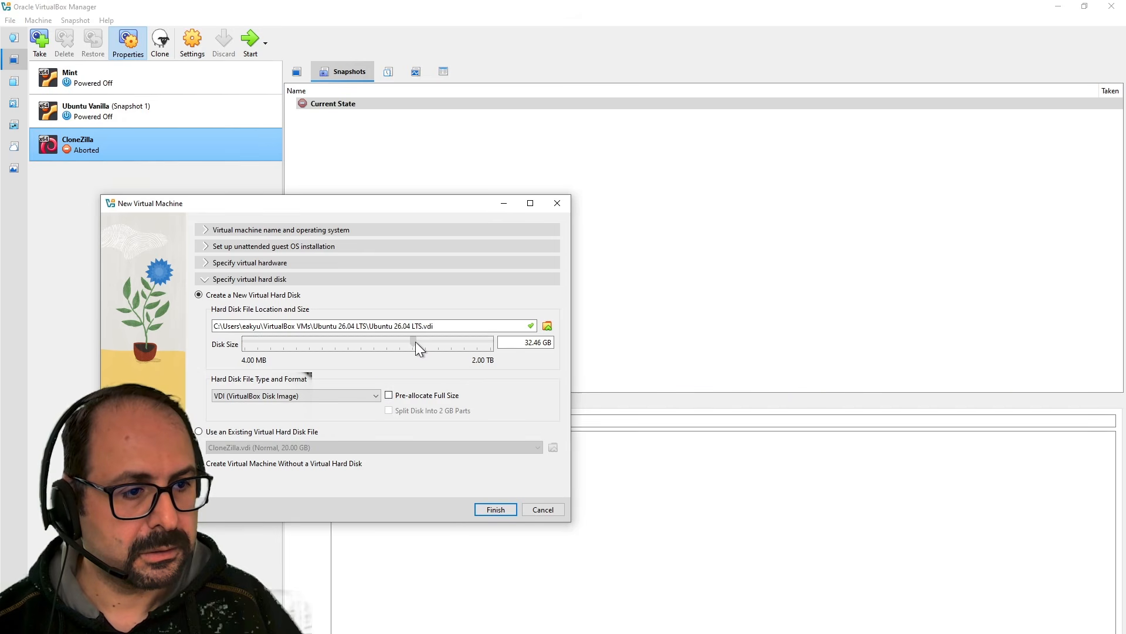
pyautogui.moveTo(501, 344); pyautogui.dragTo(598, 352)
pyautogui.write('32')
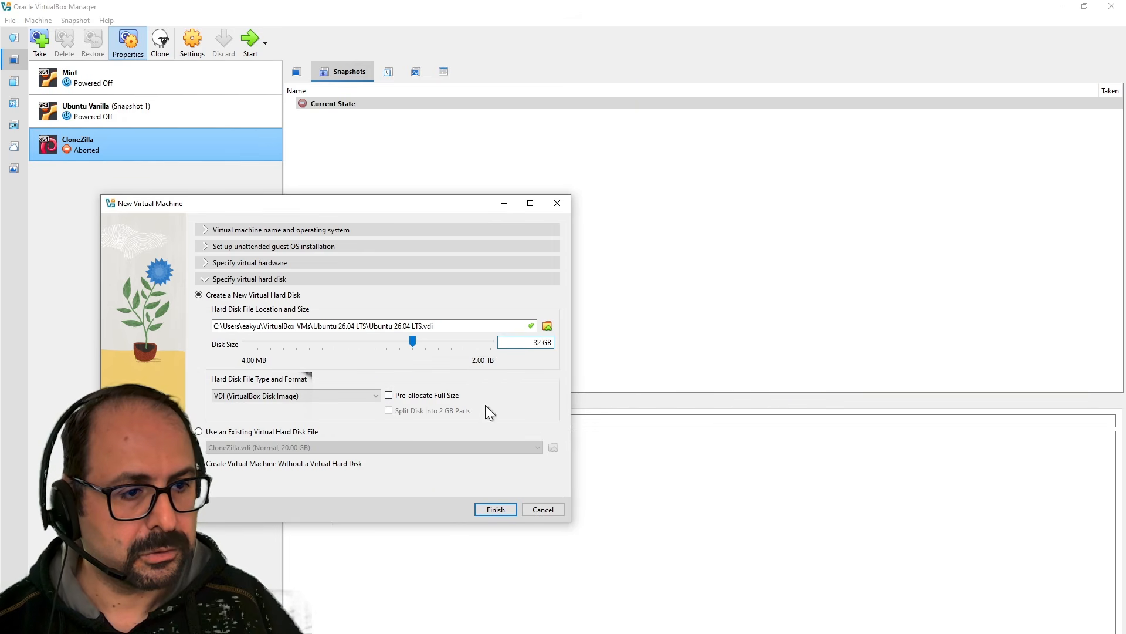
pyautogui.click(496, 509)
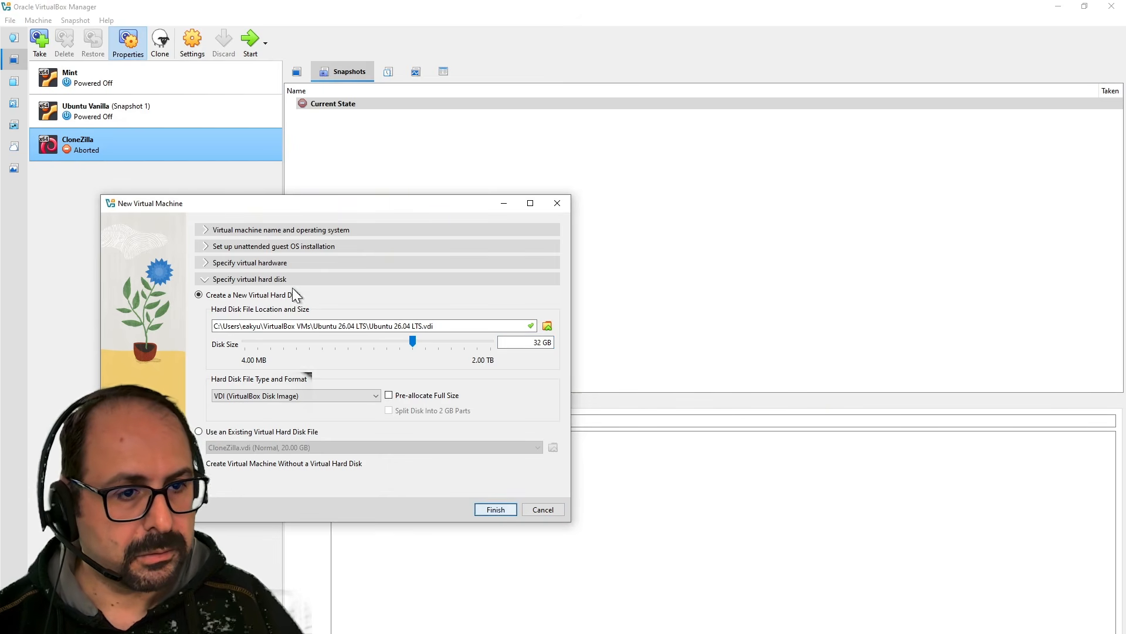
pyautogui.click(276, 262)
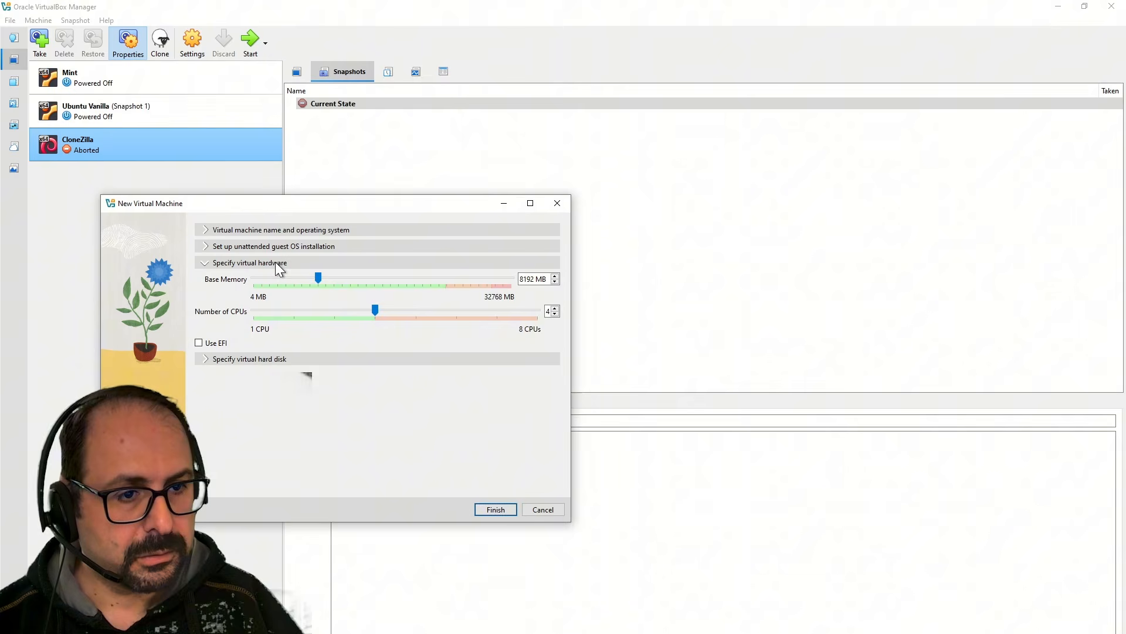
pyautogui.click(496, 509)
# In the VM's Display settings, set video memory to 128 MB and enable 3D acceleration.
pyautogui.rightClick(118, 170)
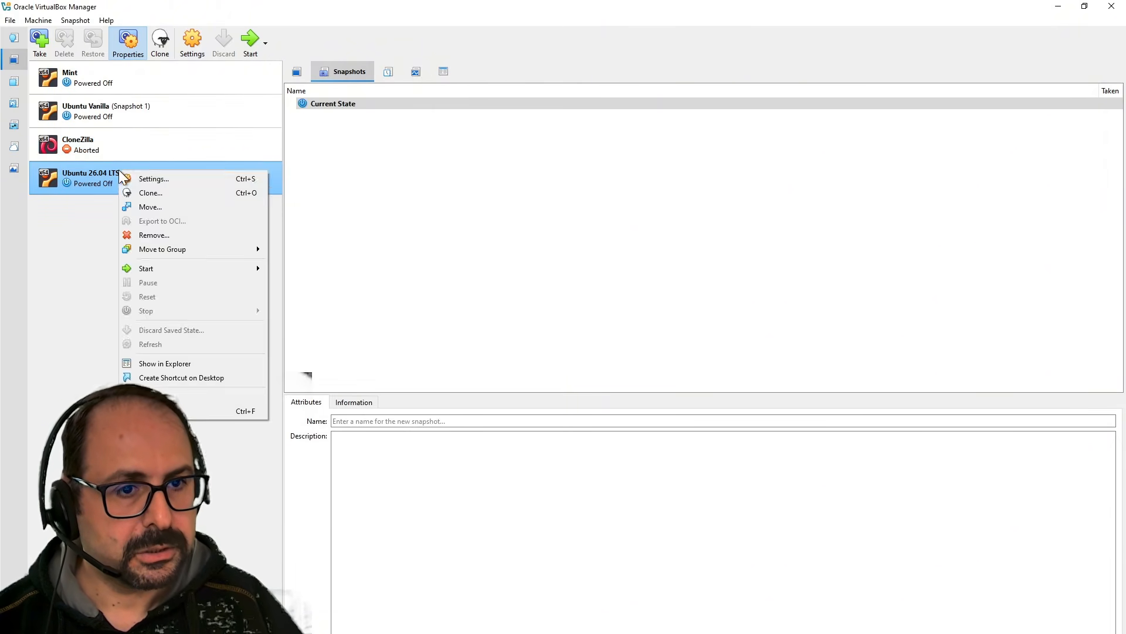
pyautogui.click(136, 179)
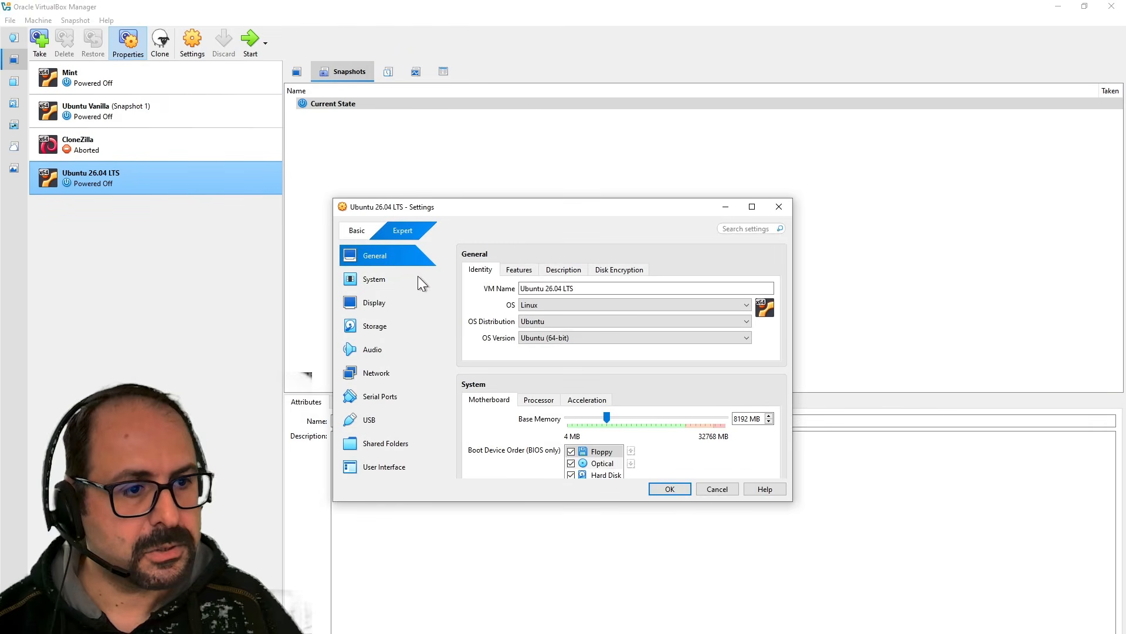
pyautogui.moveTo(460, 210); pyautogui.dragTo(189, 188)
pyautogui.click(174, 286)
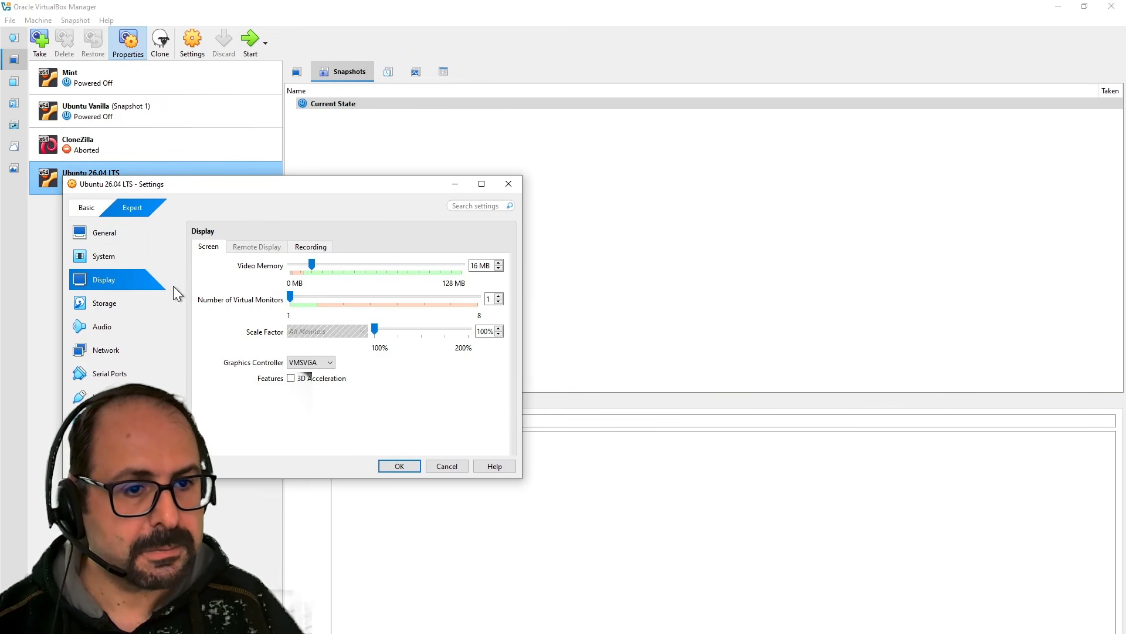
pyautogui.click(335, 265)
pyautogui.click(337, 265)
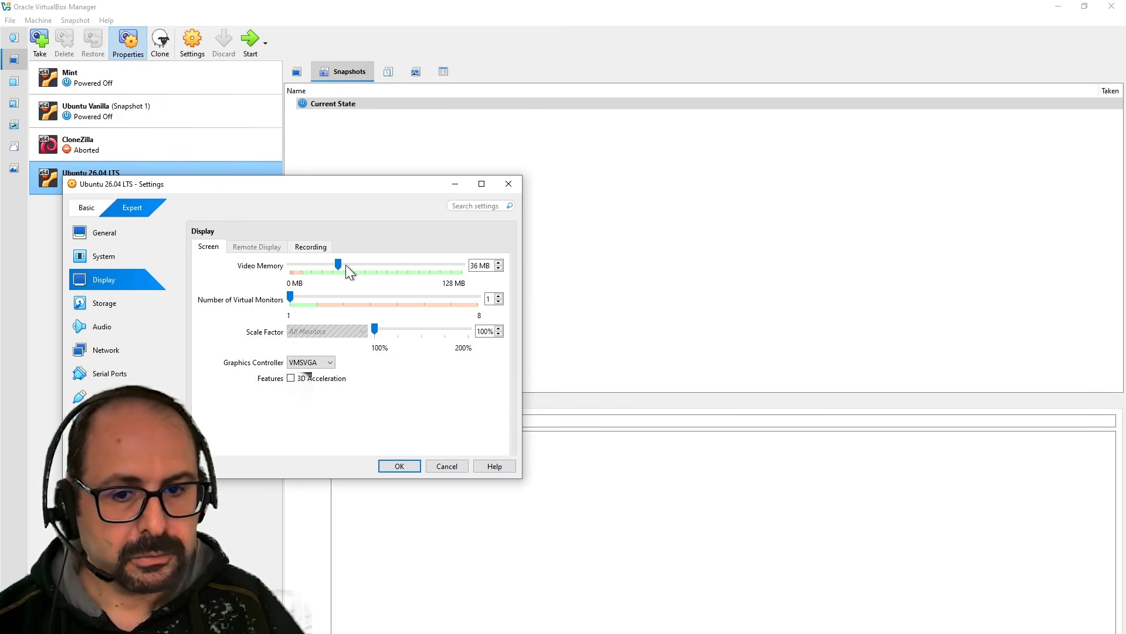
pyautogui.moveTo(346, 265); pyautogui.dragTo(474, 266)
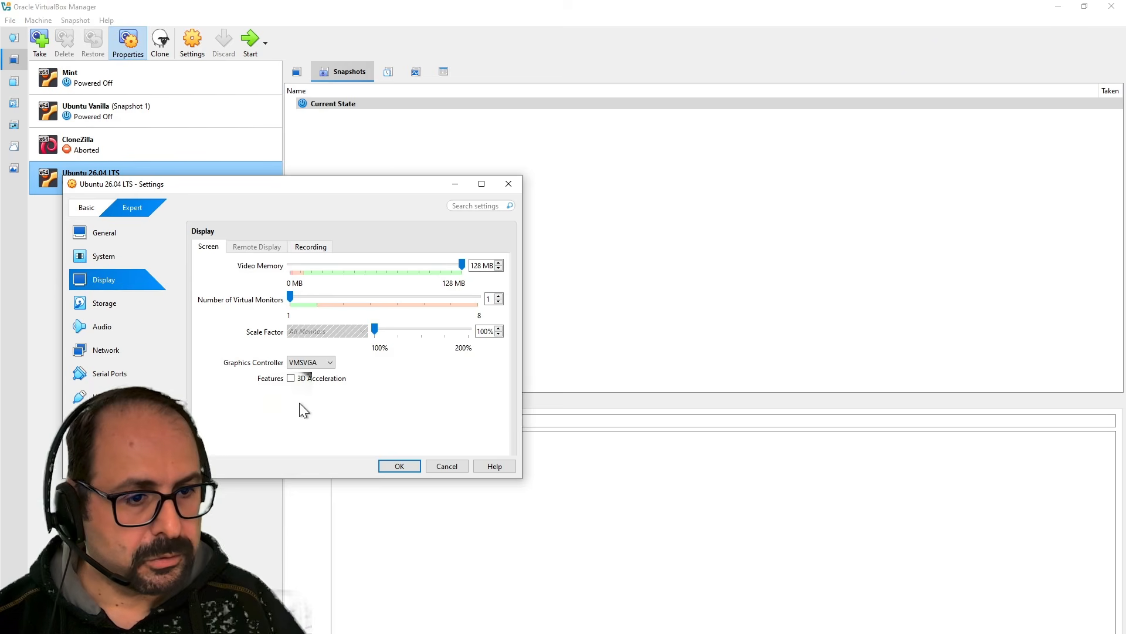
pyautogui.click(300, 379)
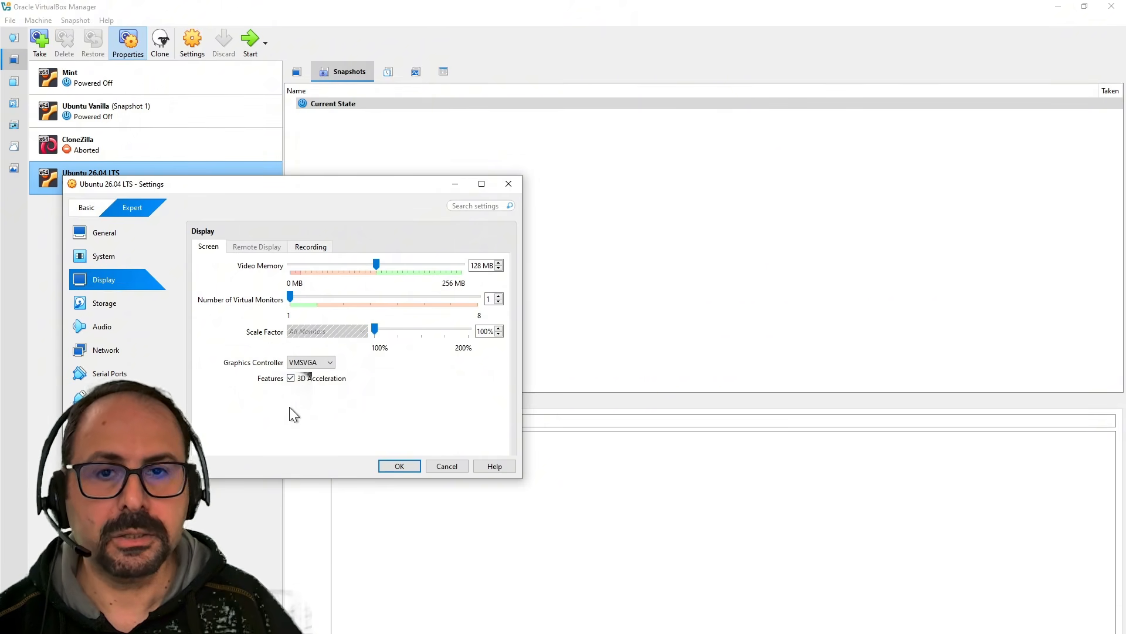
pyautogui.click(399, 467)
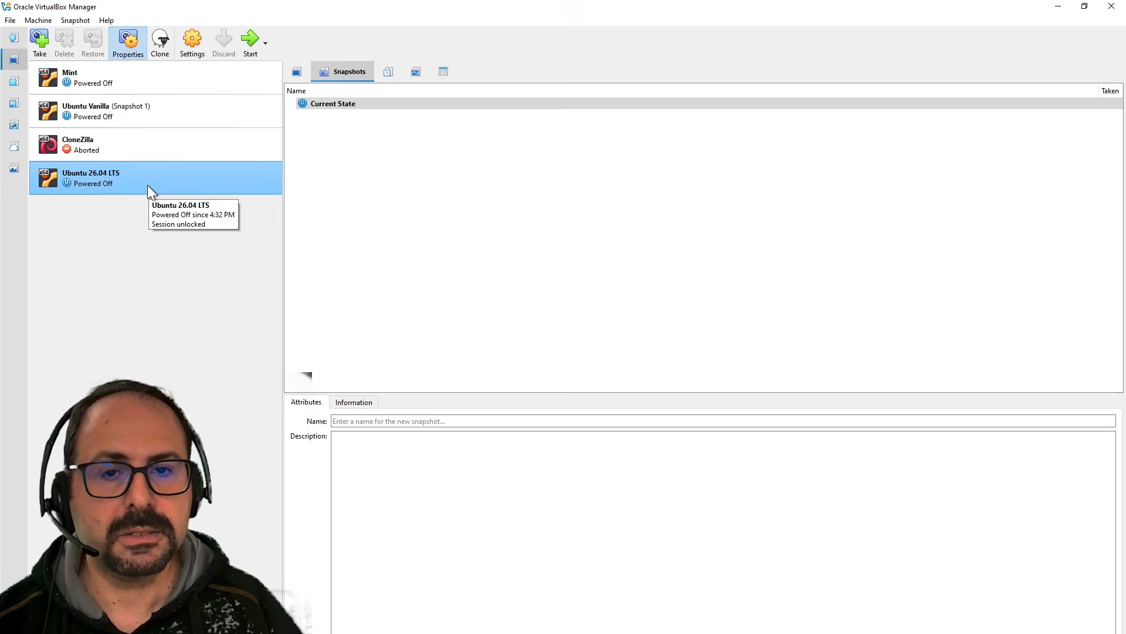
# Start the Ubuntu 26.04 LTS VM, maximize its window, and boot 'Try or Install Ubuntu'.
pyautogui.click(251, 38)
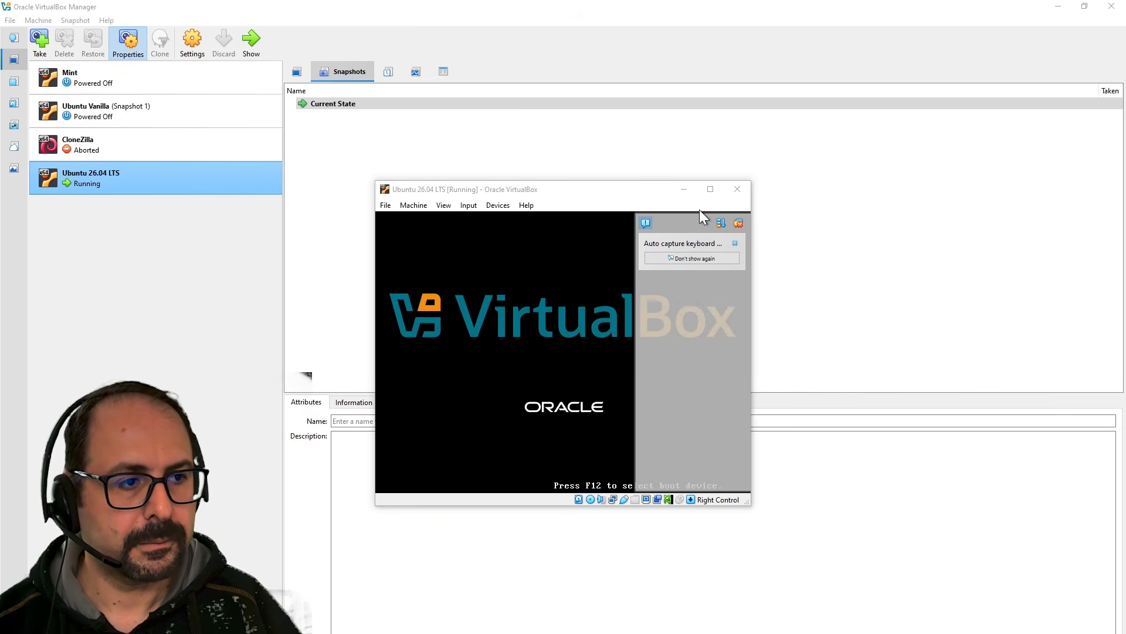
pyautogui.click(710, 190)
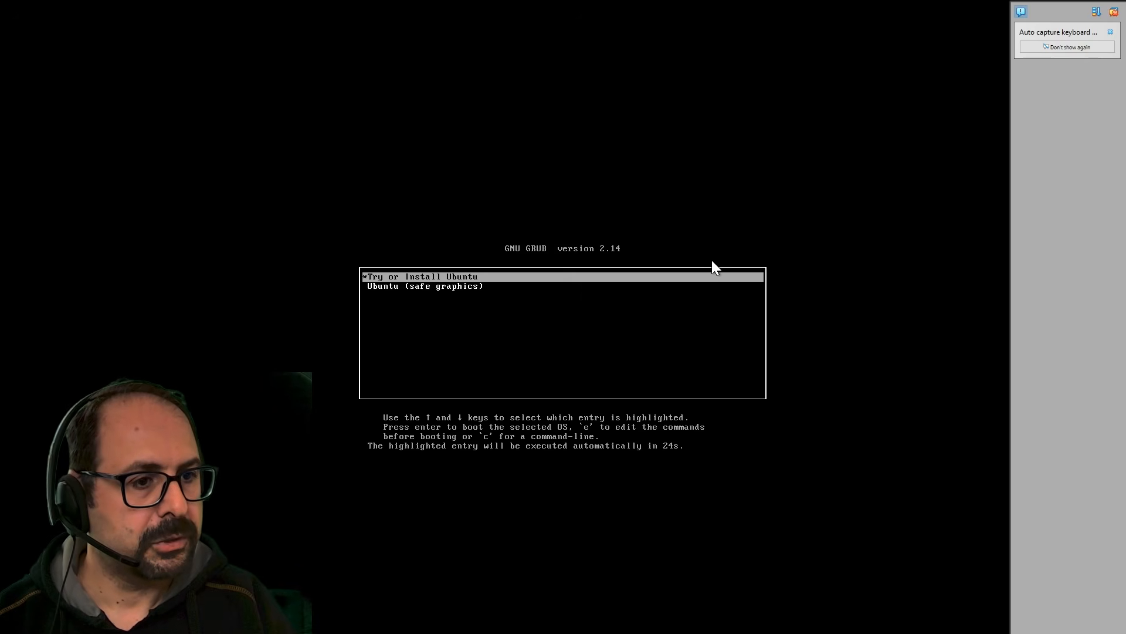
pyautogui.press('Return')
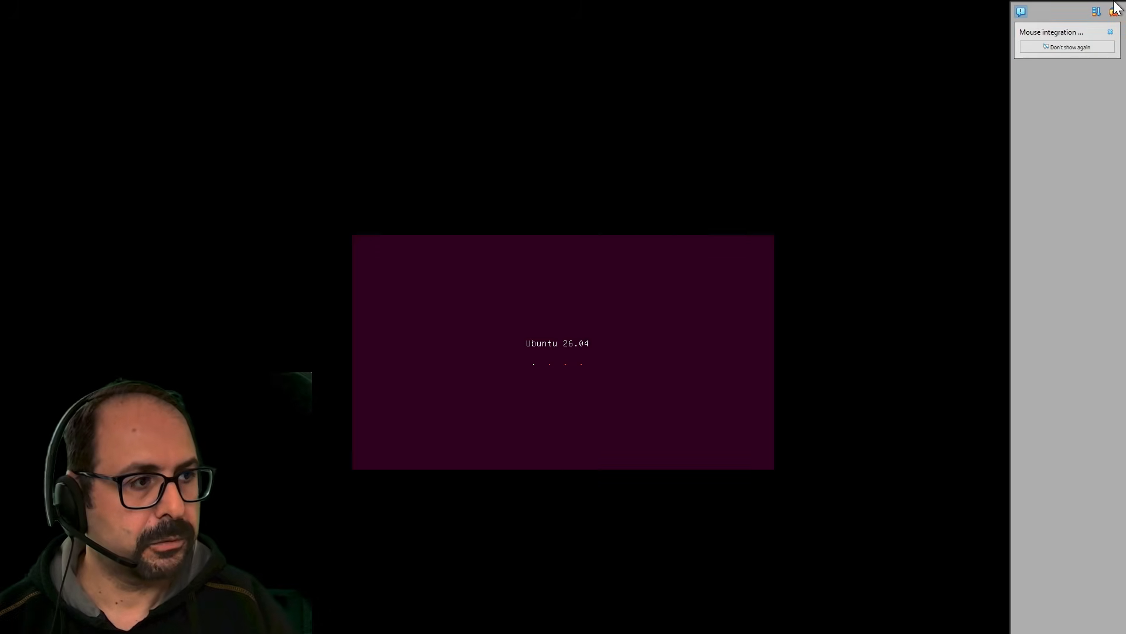
pyautogui.click(1114, 13)
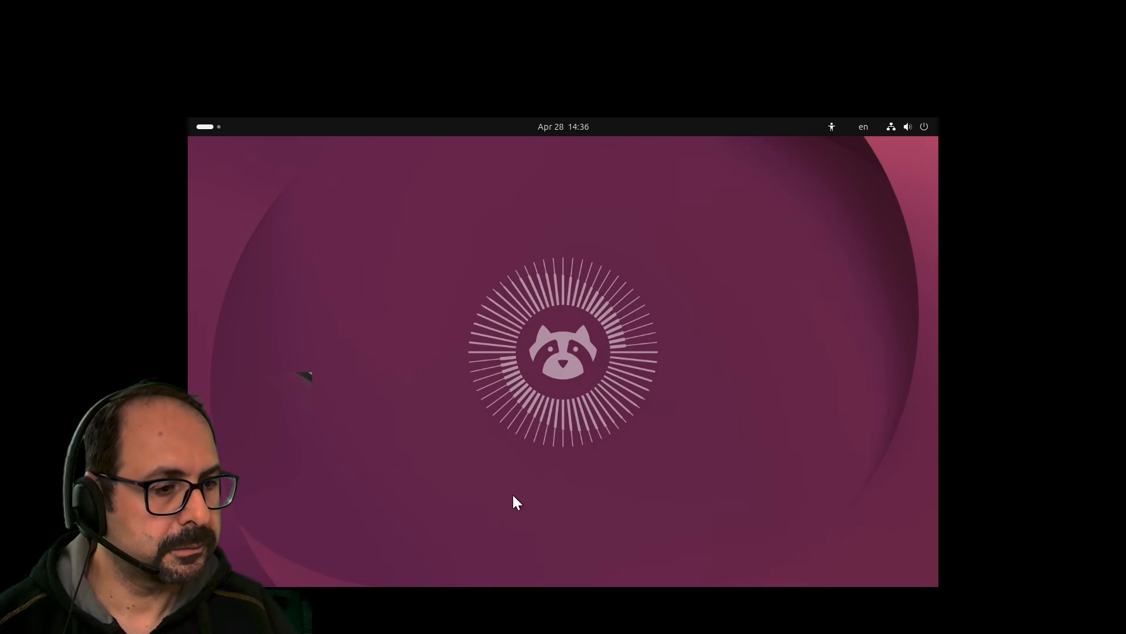
# Toggle the Ubuntu activities overview, then take the VM window out of fullscreen.
pyautogui.click(210, 123)
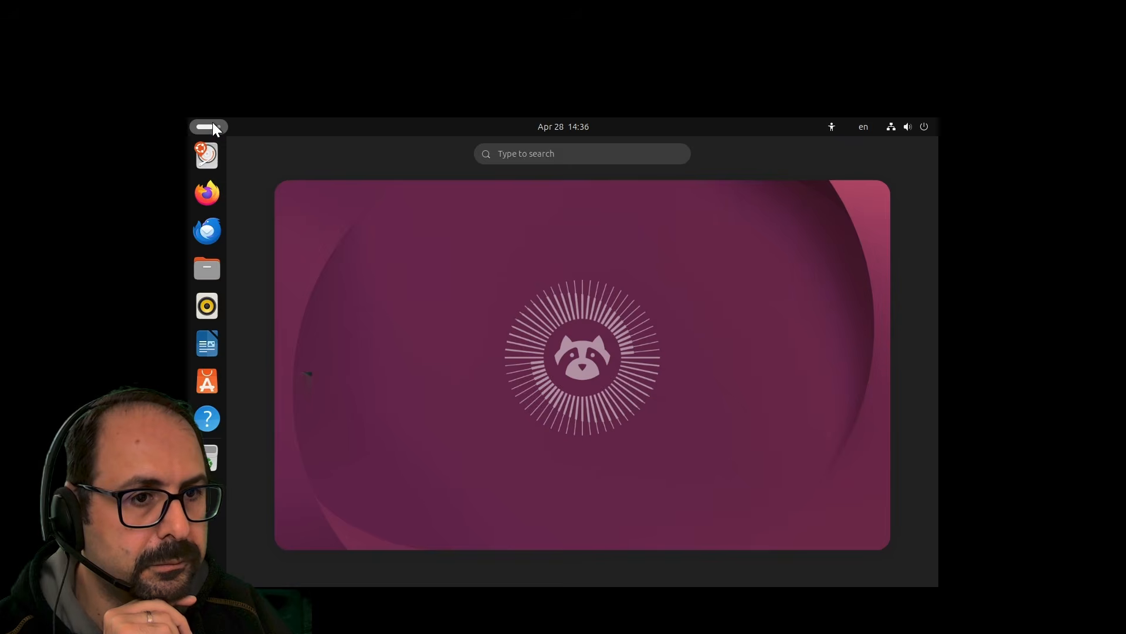
pyautogui.click(212, 123)
pyautogui.press('super')
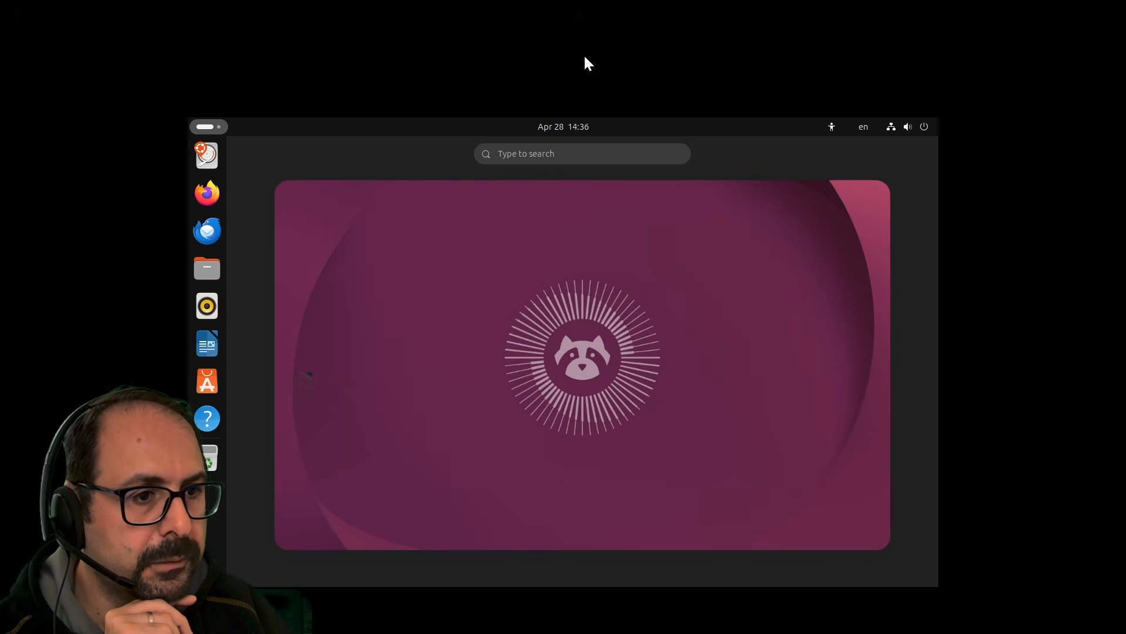
pyautogui.press('super')
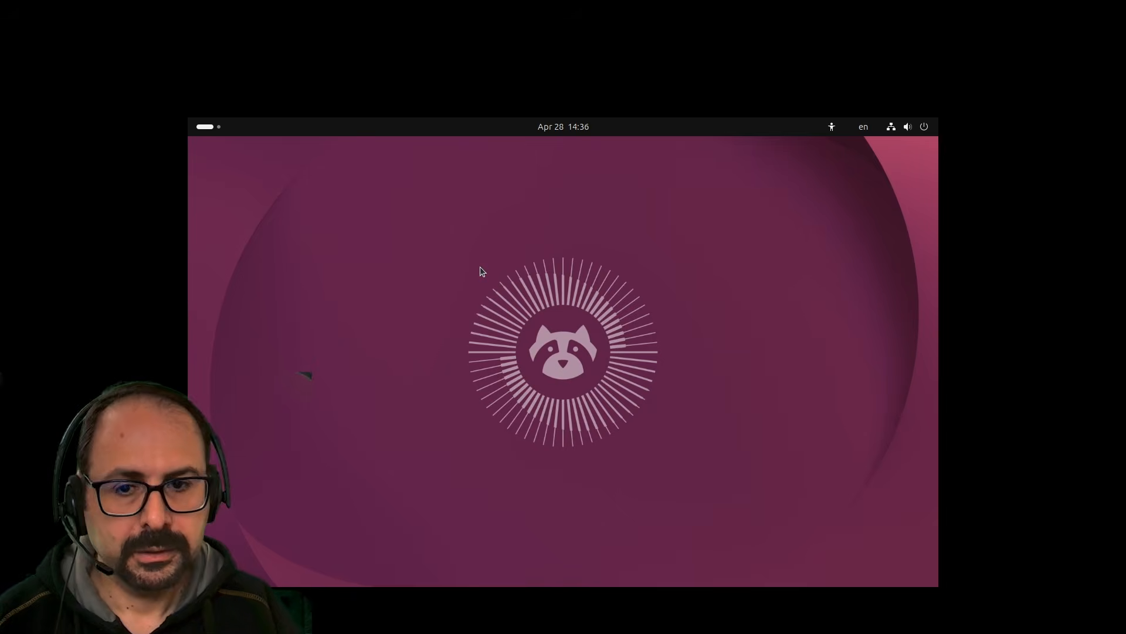
pyautogui.hotkey('ctrl', 'f')
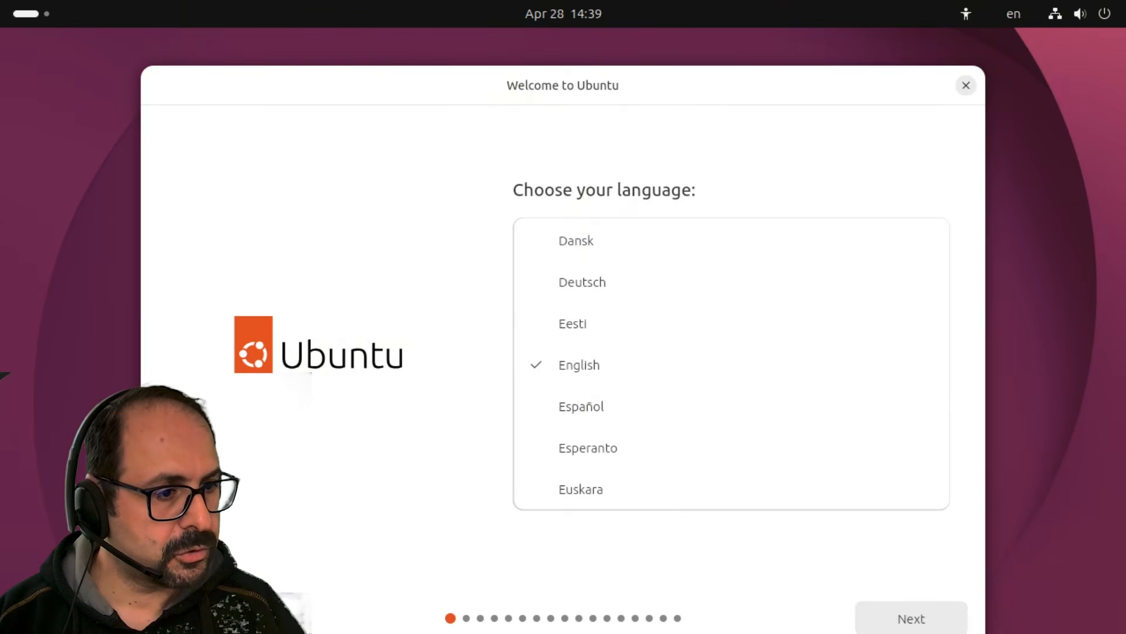
# Keep English as the language and leave large text off in accessibility.
pyautogui.click(894, 613)
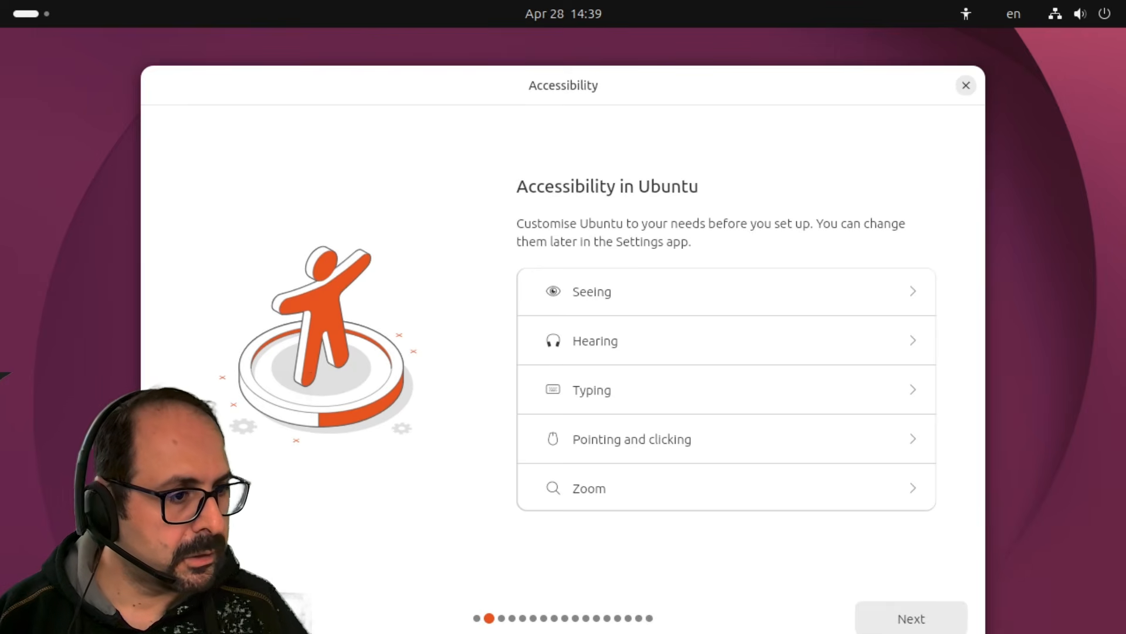
pyautogui.click(656, 294)
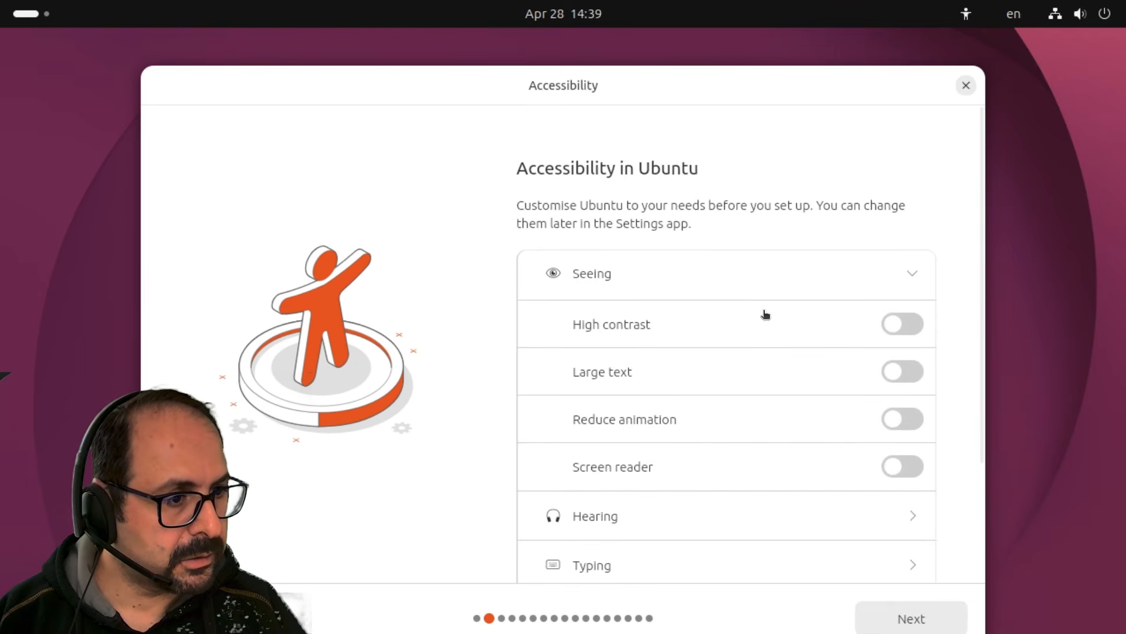
pyautogui.click(898, 375)
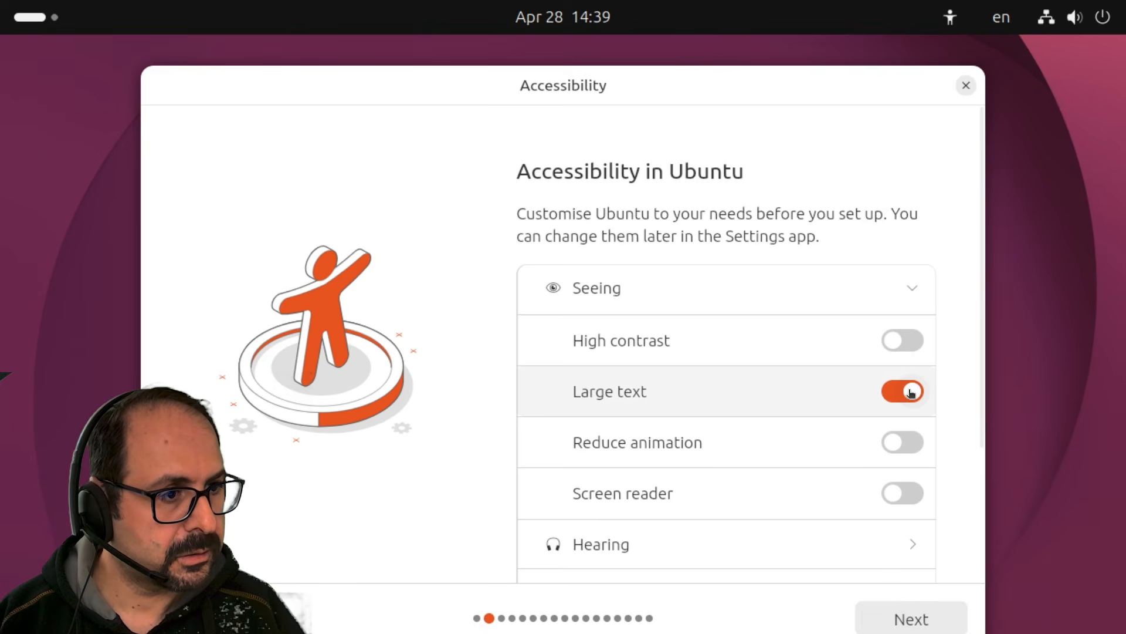
pyautogui.click(908, 391)
pyautogui.click(904, 374)
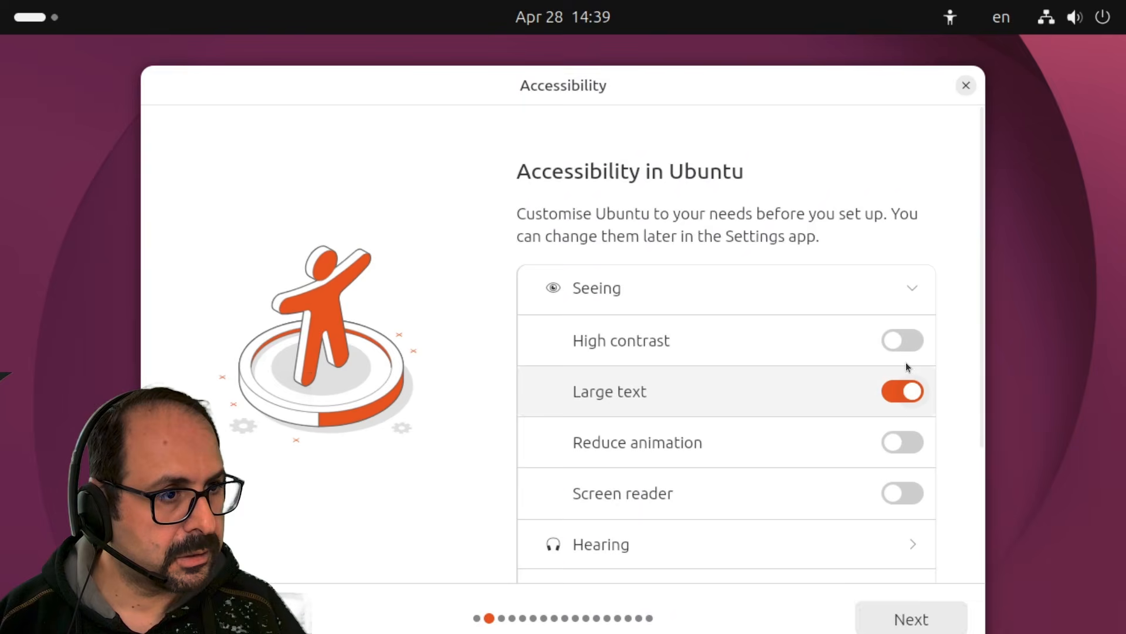
pyautogui.click(775, 404)
pyautogui.scroll(-3, 776, 396)
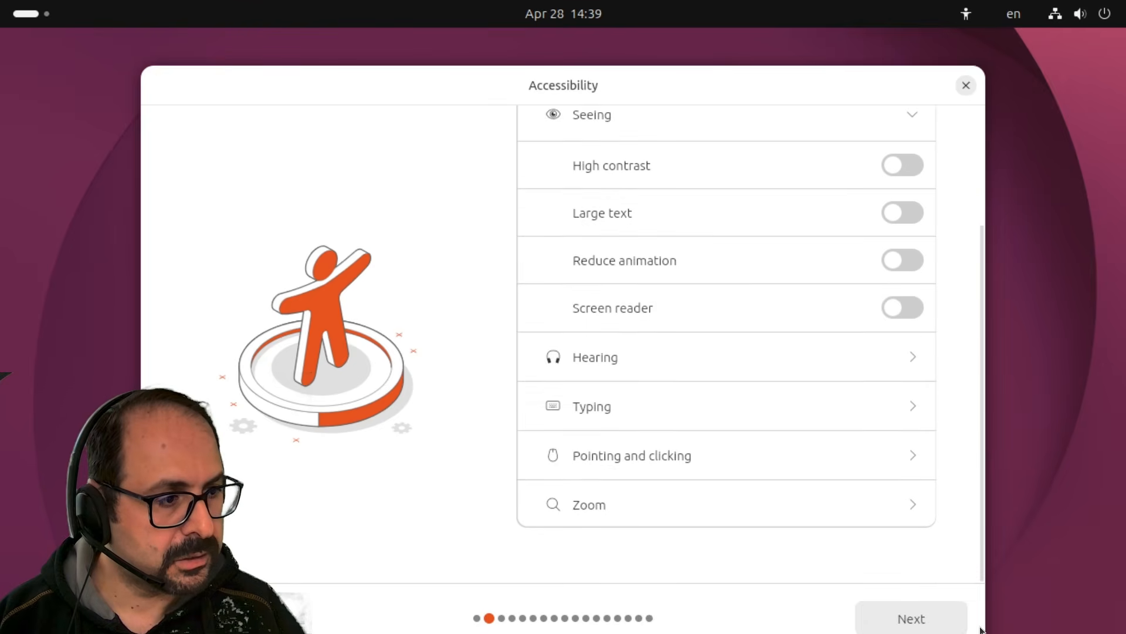
pyautogui.click(948, 616)
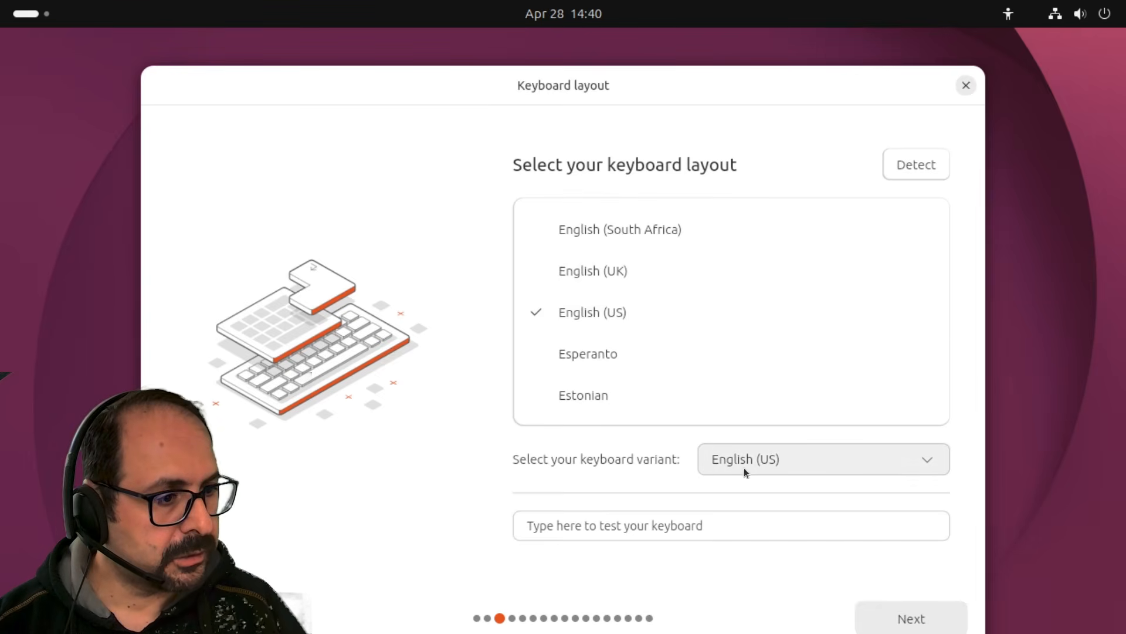
# Keep the English (US) keyboard layout after a quick typing test.
pyautogui.click(814, 461)
pyautogui.click(386, 433)
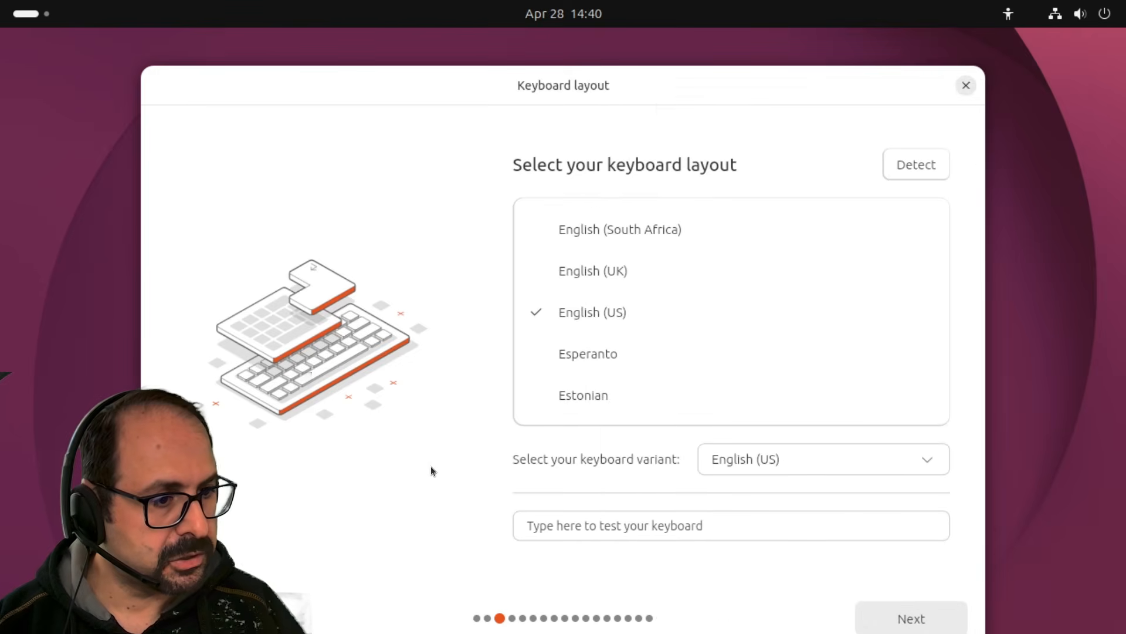
pyautogui.click(794, 515)
pyautogui.write('qweqwr')
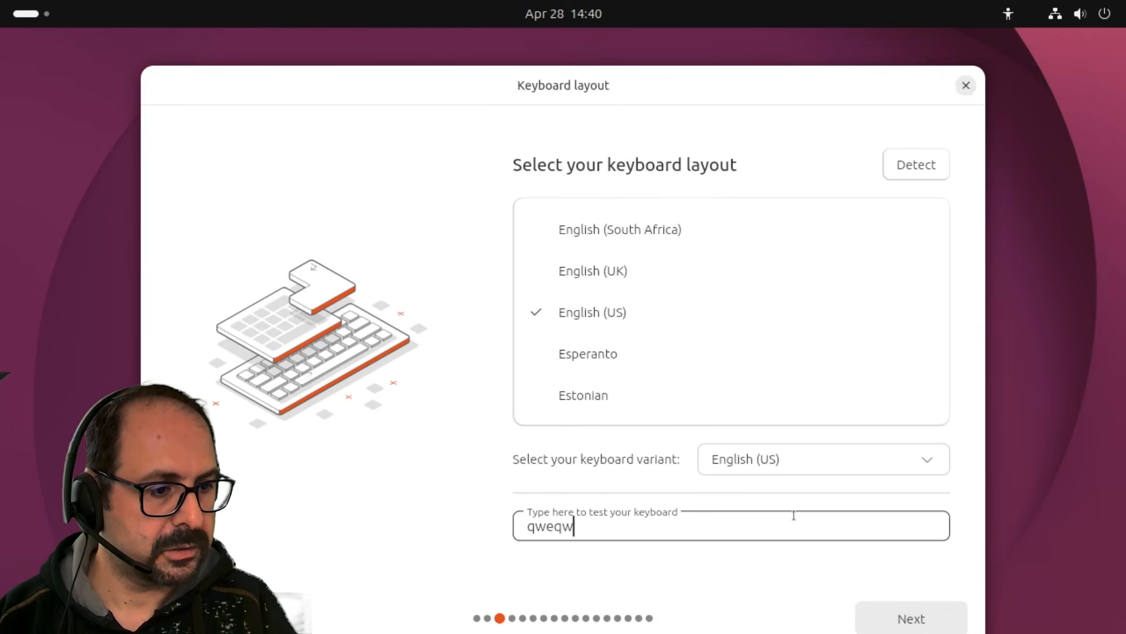
pyautogui.press('BackSpace')
pyautogui.press('BackSpace')
pyautogui.press('BackSpace')
pyautogui.press('BackSpace')
pyautogui.press('BackSpace')
pyautogui.press('BackSpace')
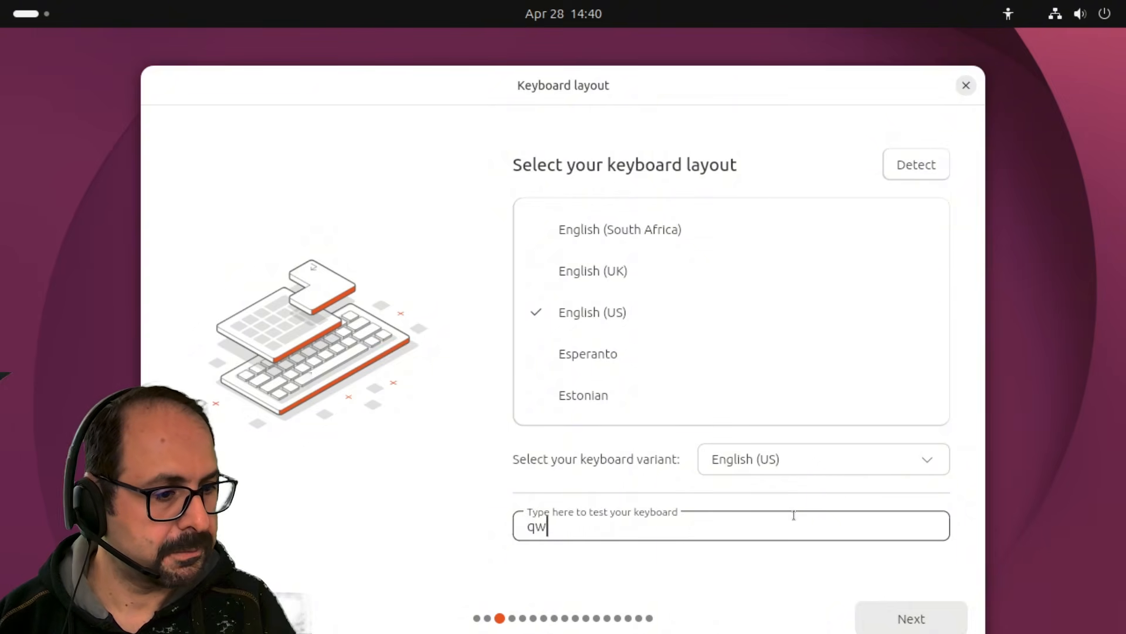
pyautogui.click(900, 610)
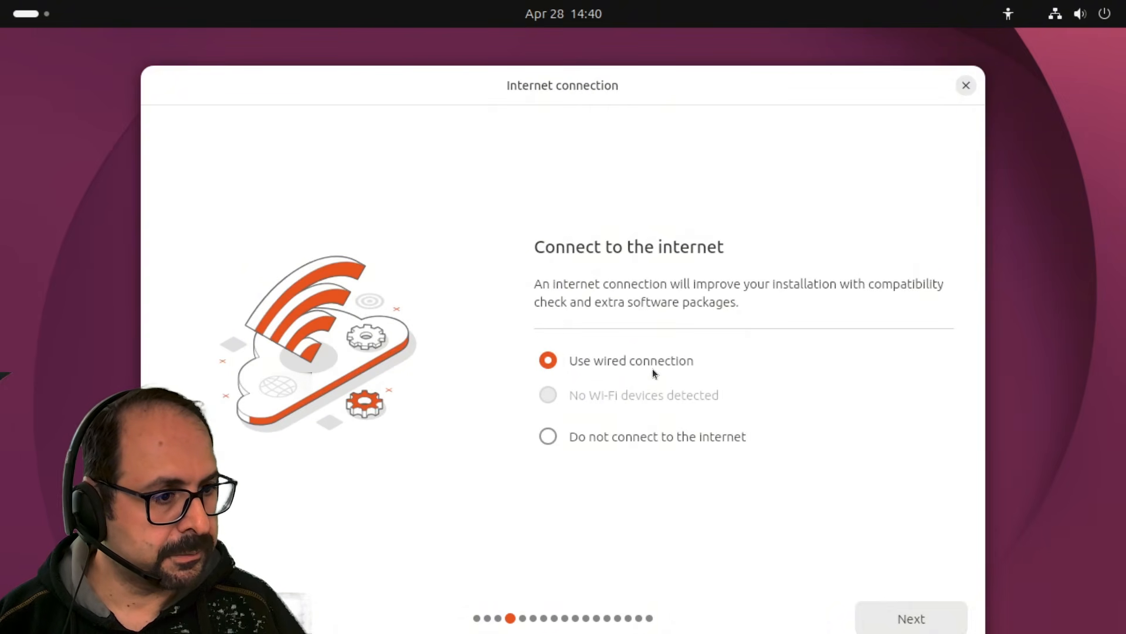
# Choose Install Ubuntu, interactive installation, and the Default app selection.
pyautogui.click(906, 621)
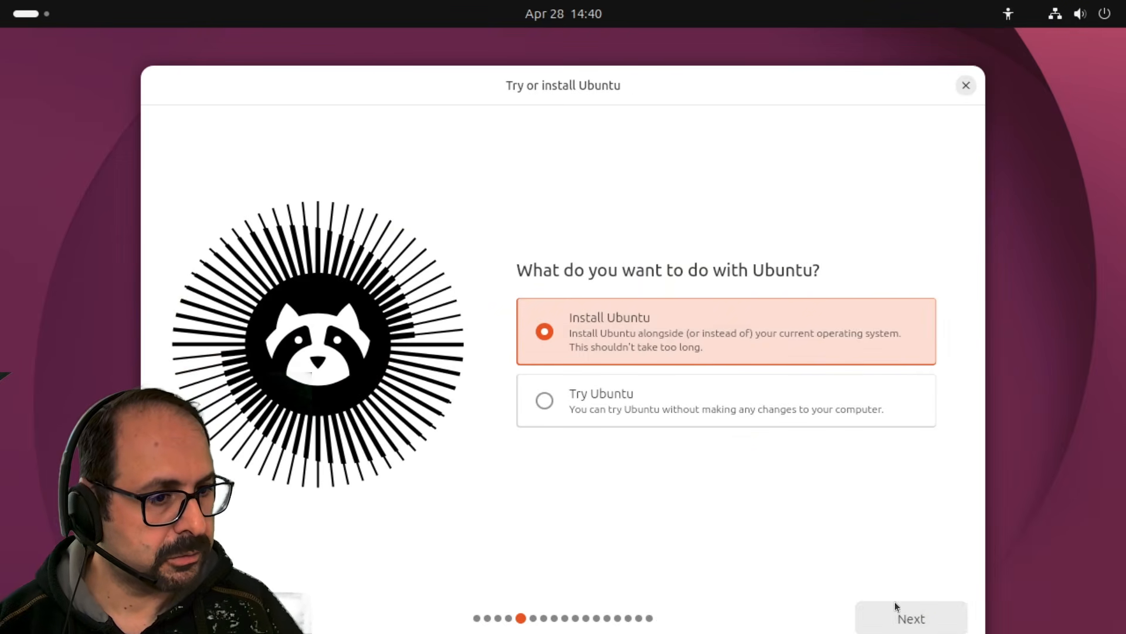
pyautogui.click(904, 617)
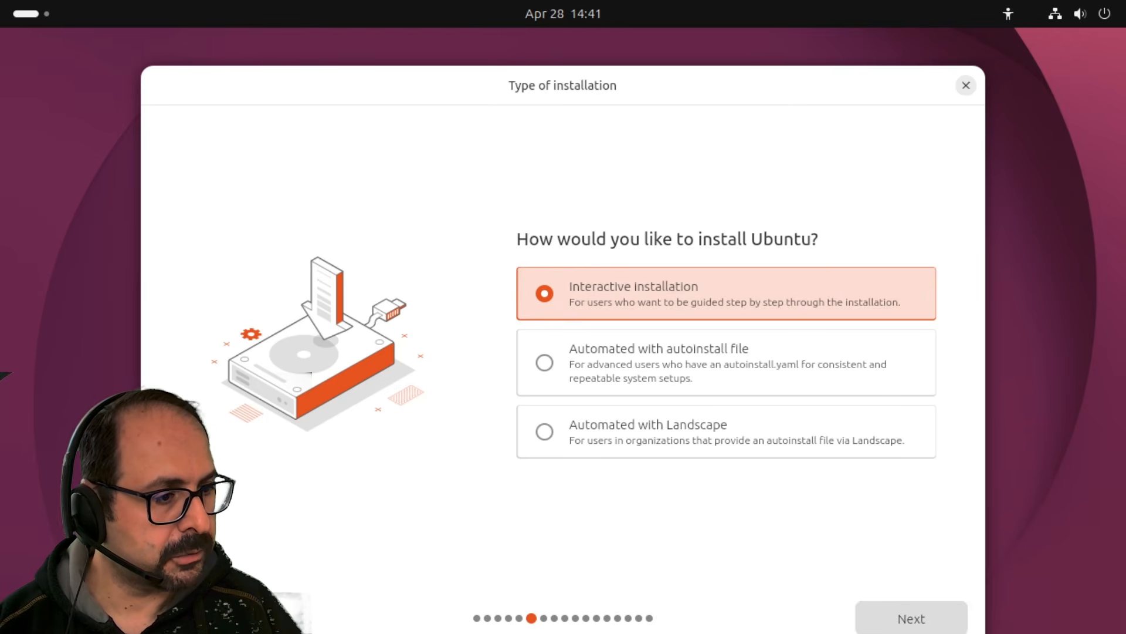
pyautogui.click(898, 621)
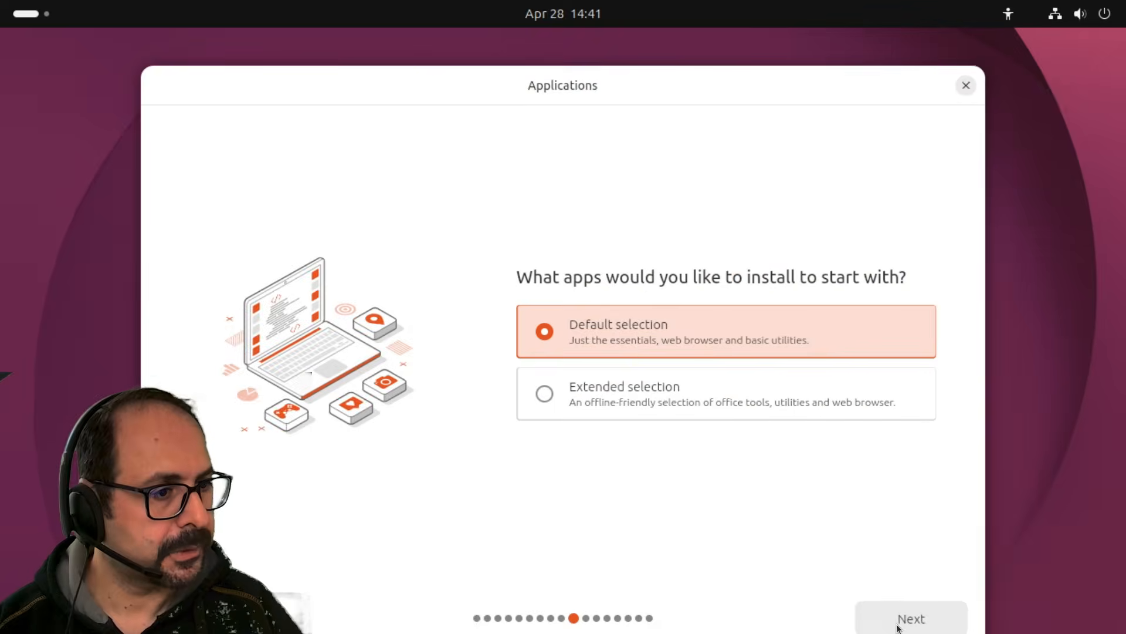
pyautogui.click(720, 403)
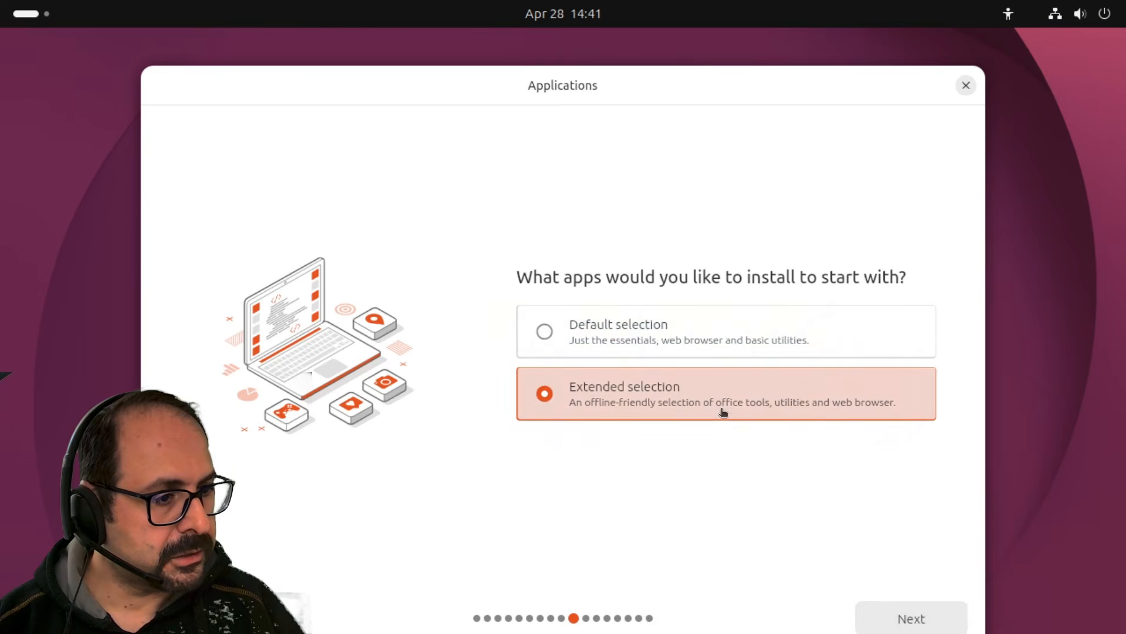
pyautogui.click(874, 615)
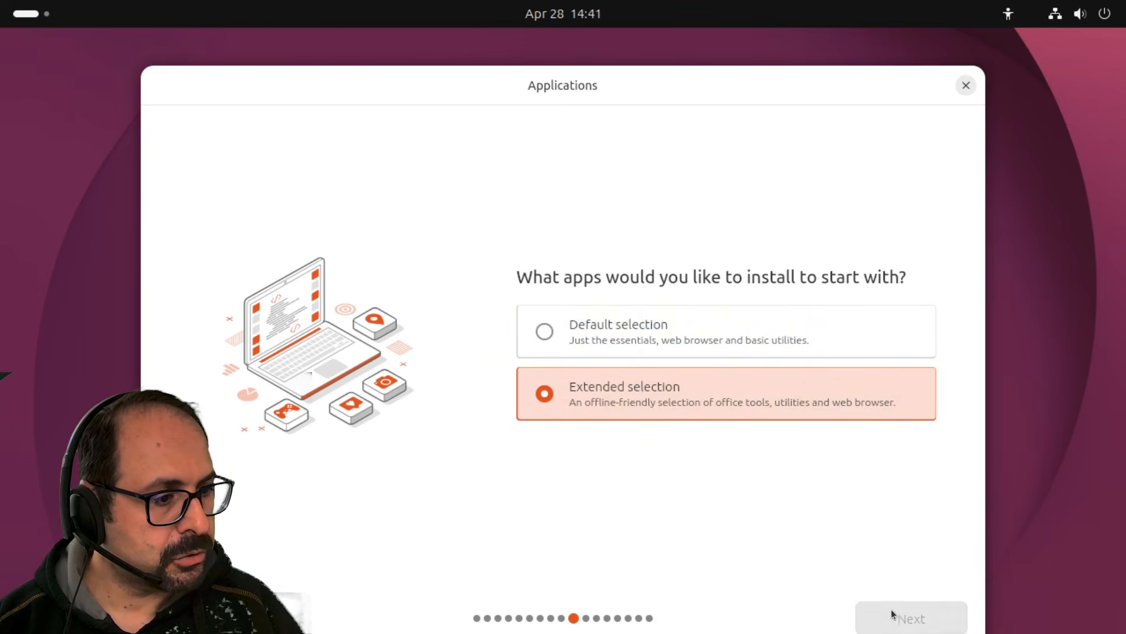
pyautogui.click(229, 619)
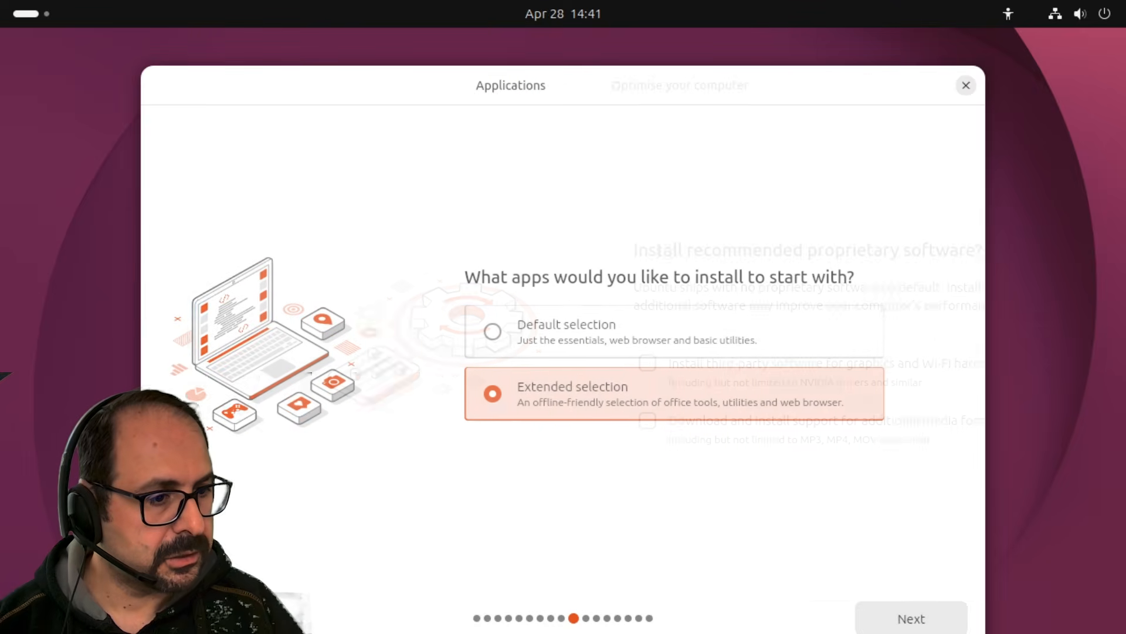
pyautogui.click(659, 344)
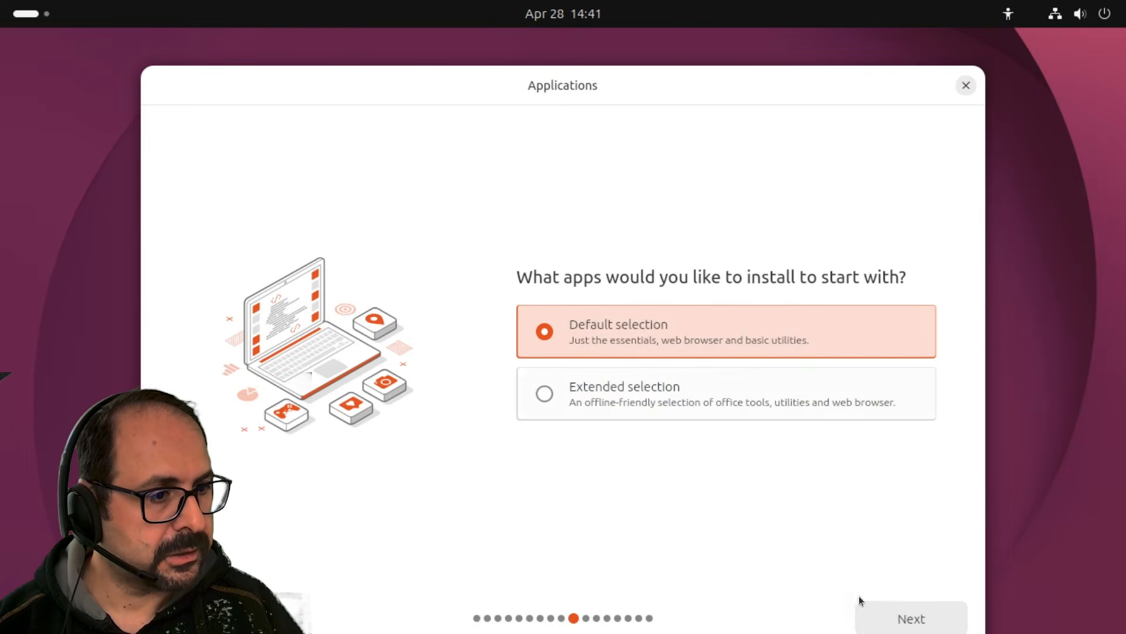
pyautogui.click(890, 620)
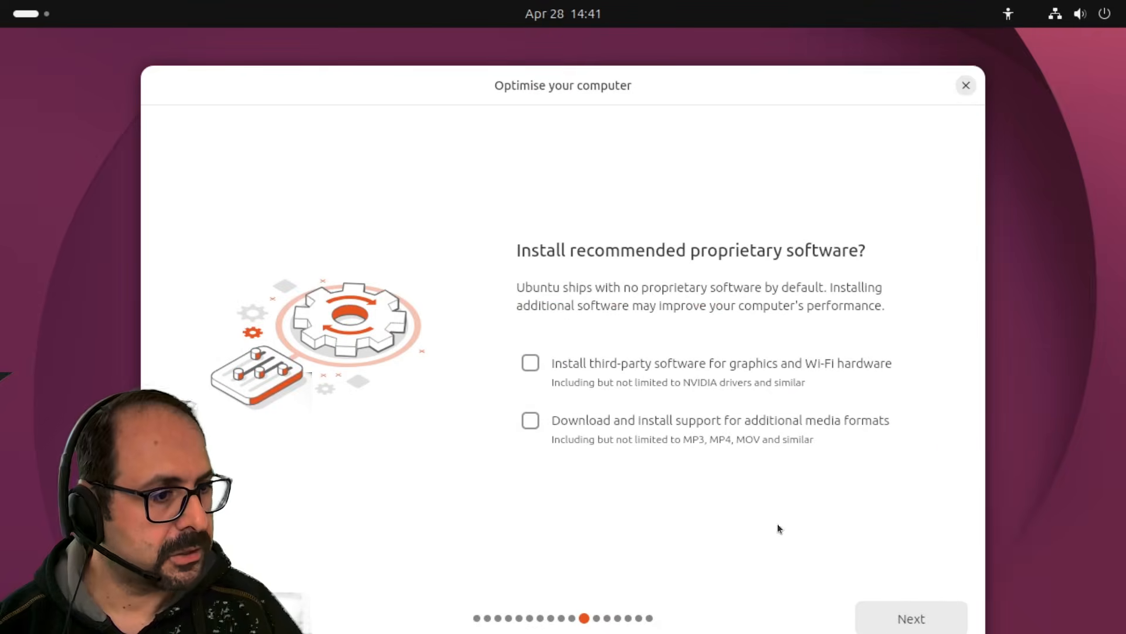
# Enable third-party graphics and Wi-Fi drivers and additional media format support.
pyautogui.click(658, 368)
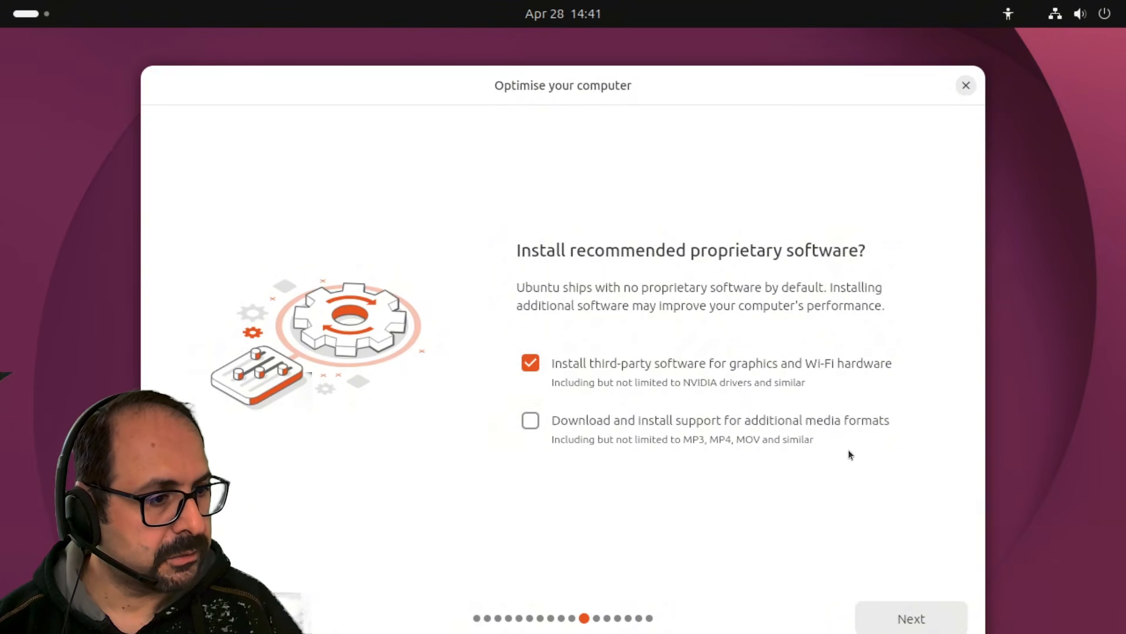
pyautogui.click(737, 420)
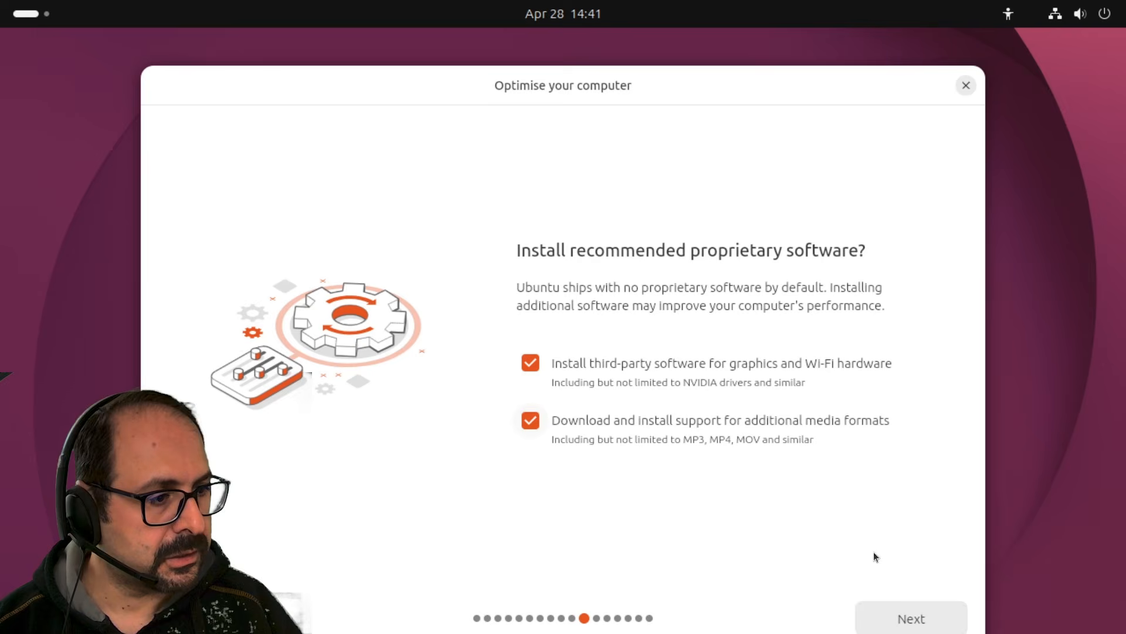
pyautogui.click(909, 622)
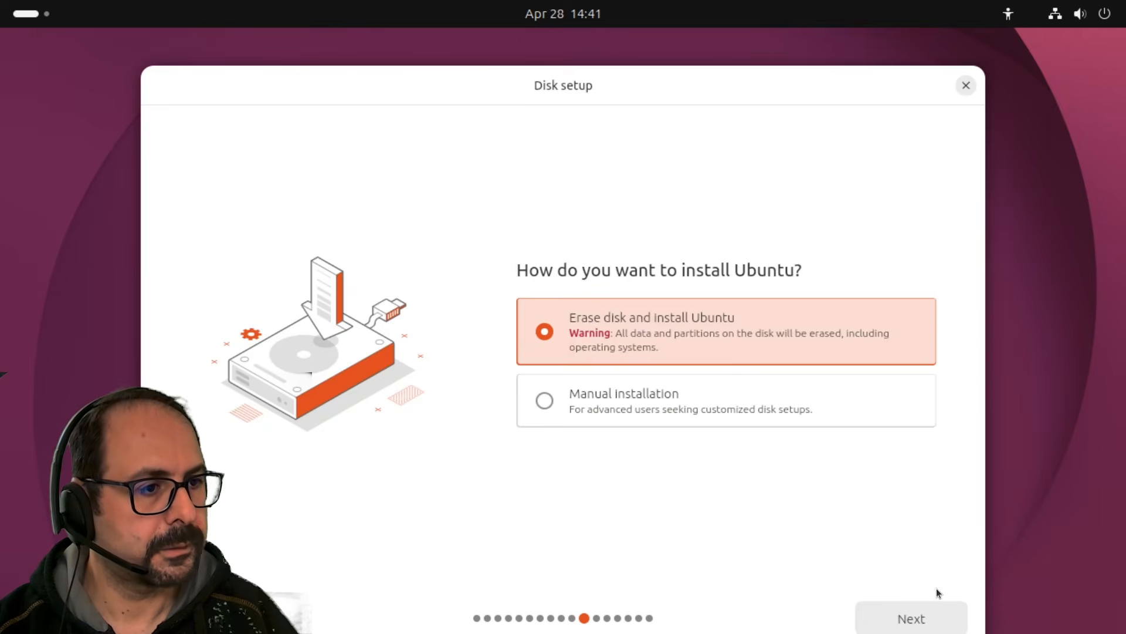
# Keep Erase disk, choose No encryption, review the advanced options, and continue to account creation.
pyautogui.click(903, 622)
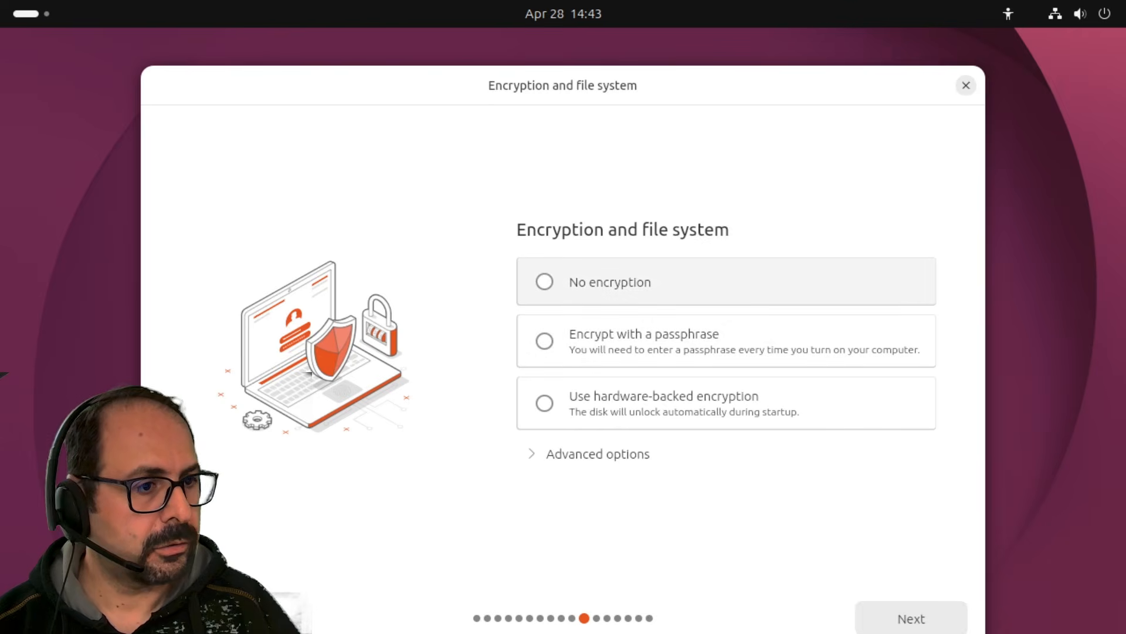
pyautogui.click(590, 293)
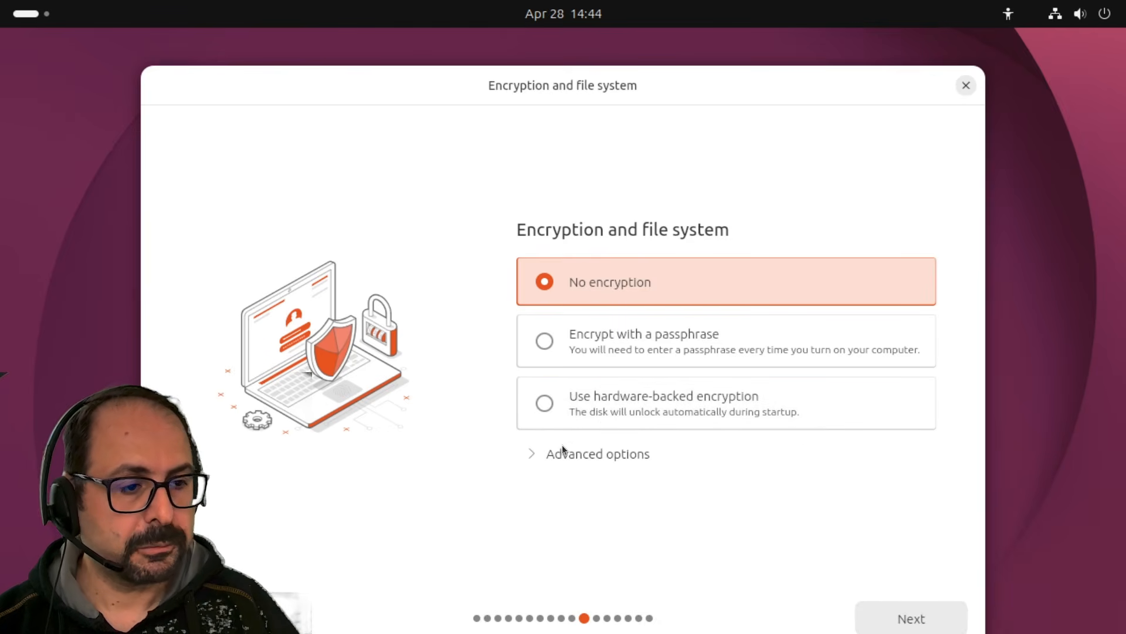
pyautogui.click(533, 453)
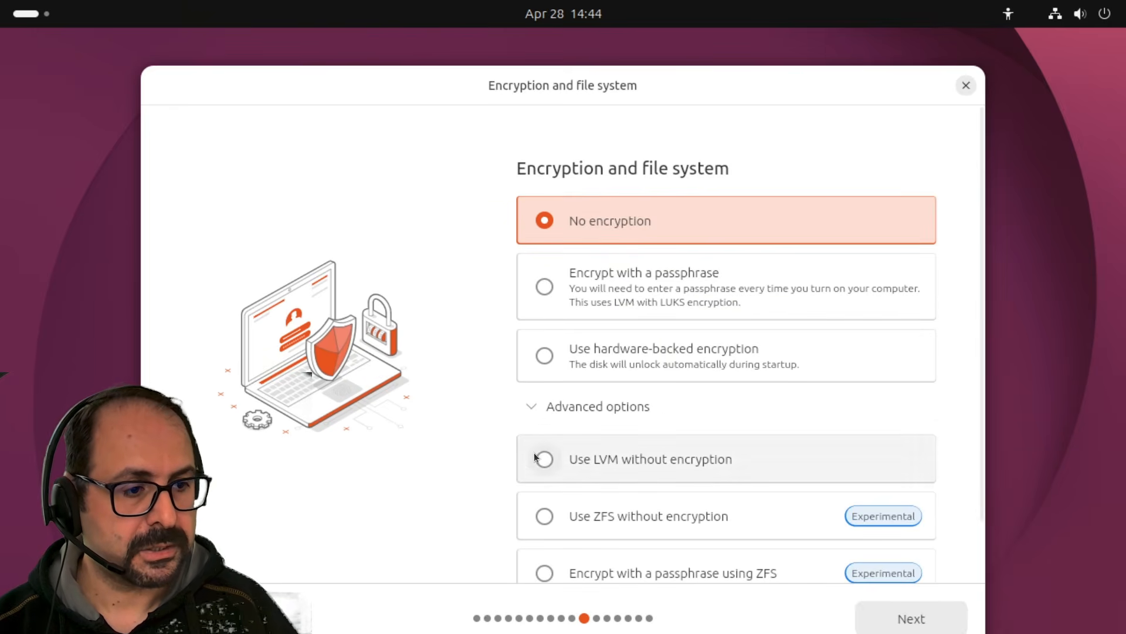
pyautogui.scroll(-2, 645, 398)
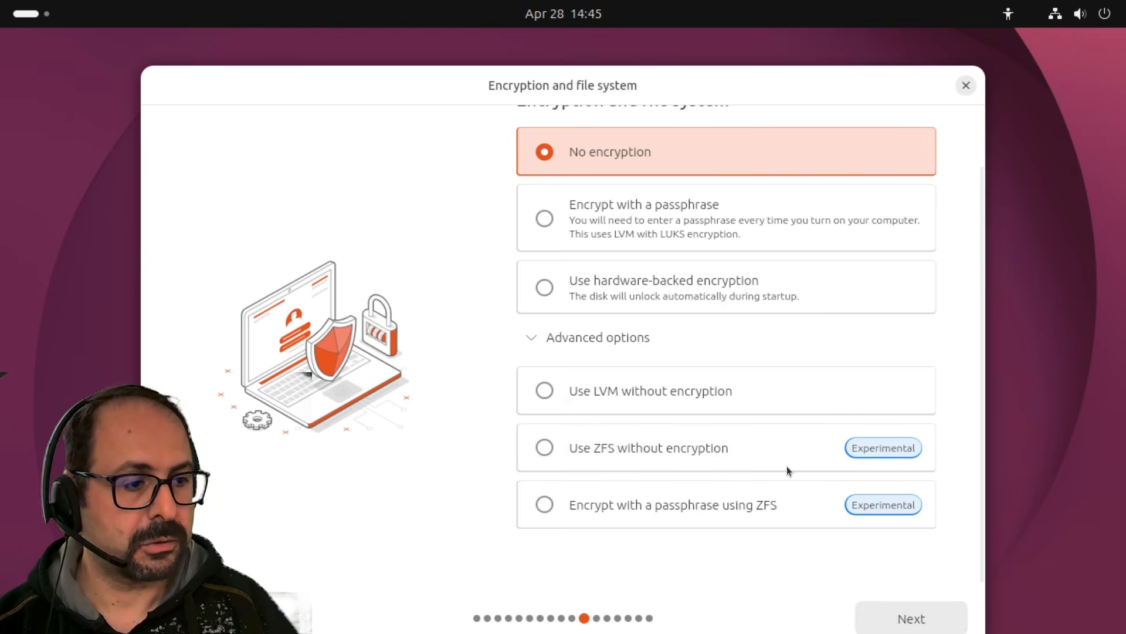
pyautogui.scroll(2, 751, 502)
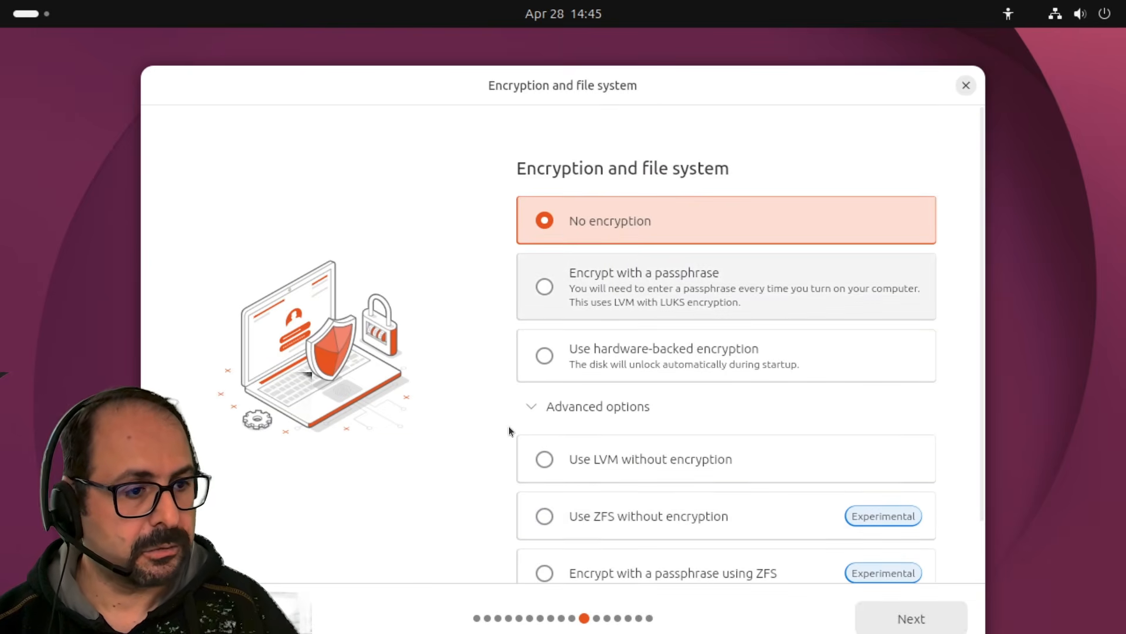
pyautogui.click(877, 616)
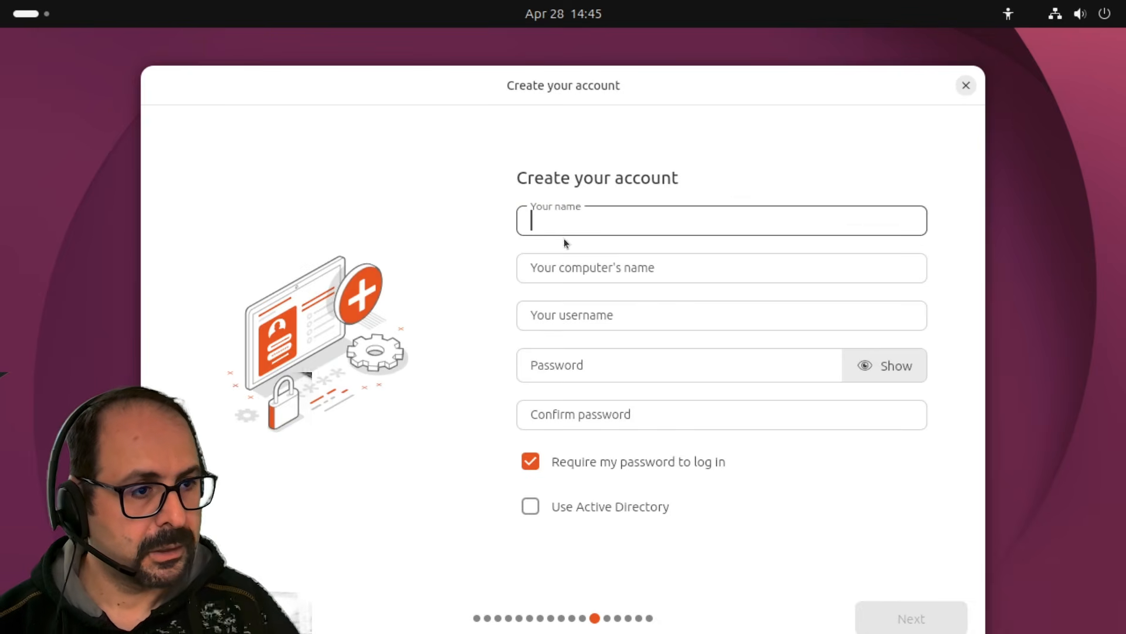
# Enter the user's full name, correcting its misspelling, and set the username.
pyautogui.write('Ersın')
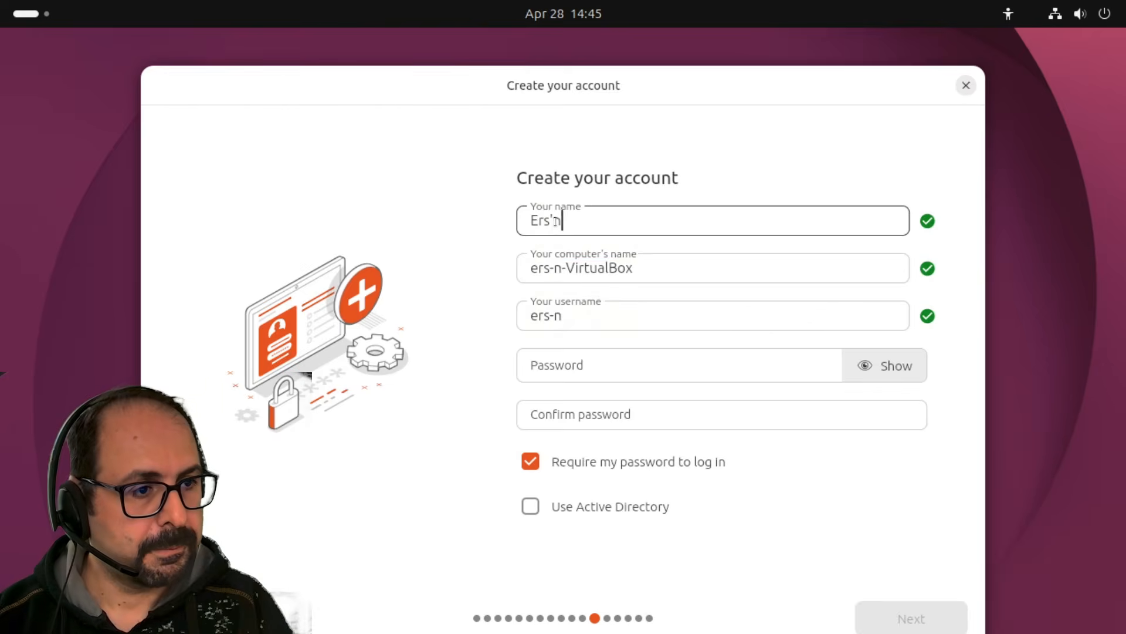
pyautogui.press('Tab')
pyautogui.doubleClick(556, 222)
pyautogui.write('Ersin')
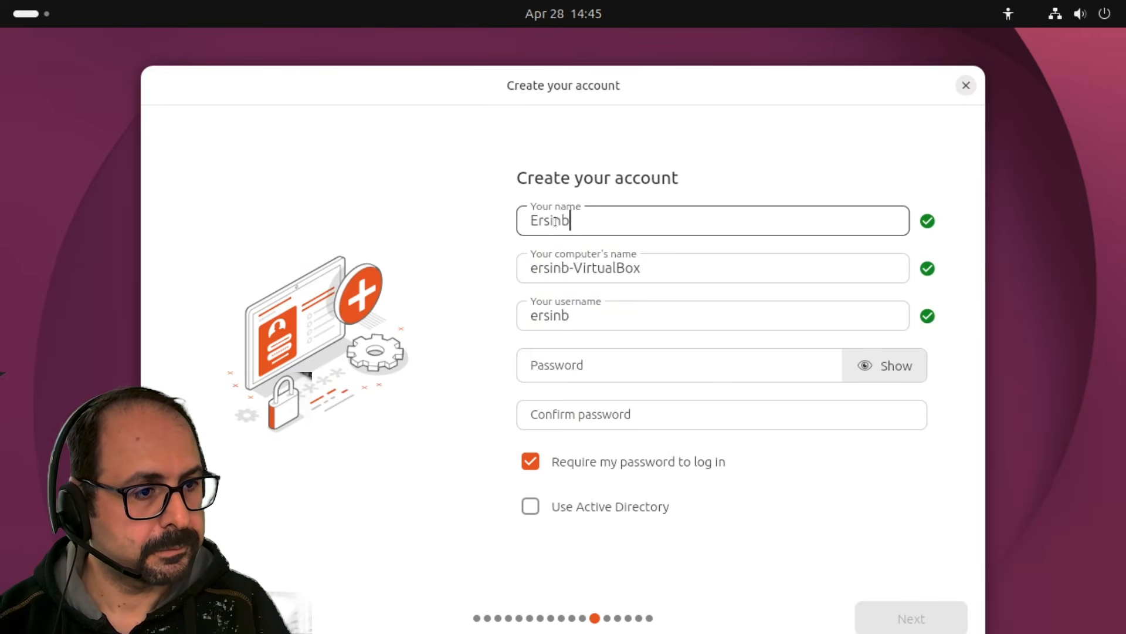
pyautogui.press('Tab')
pyautogui.press('Tab')
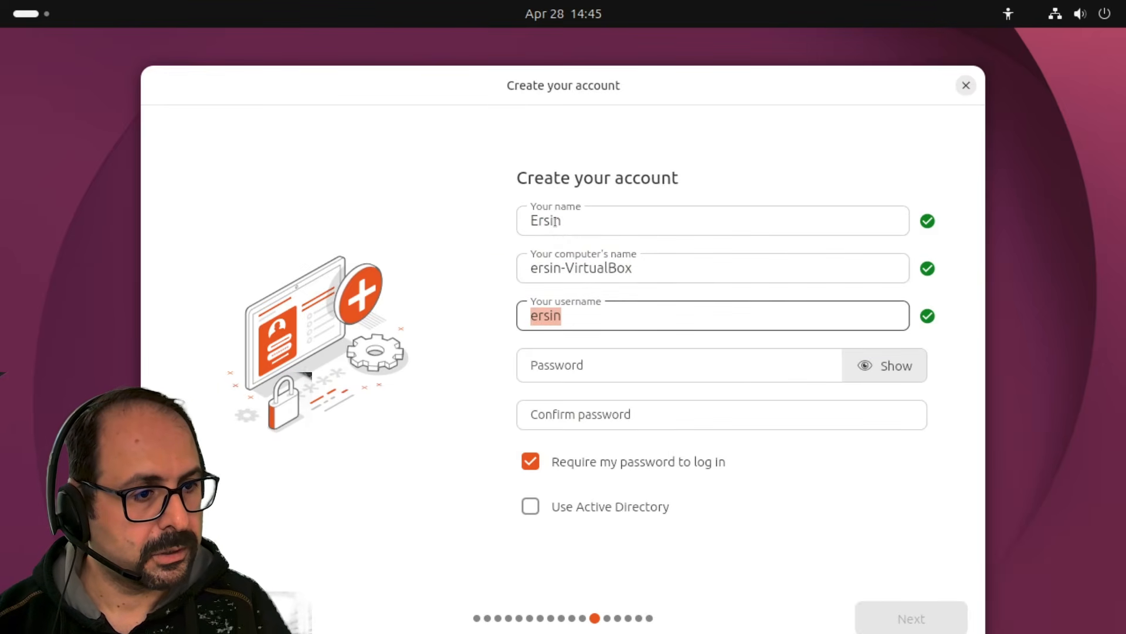
pyautogui.write('eakyuz')
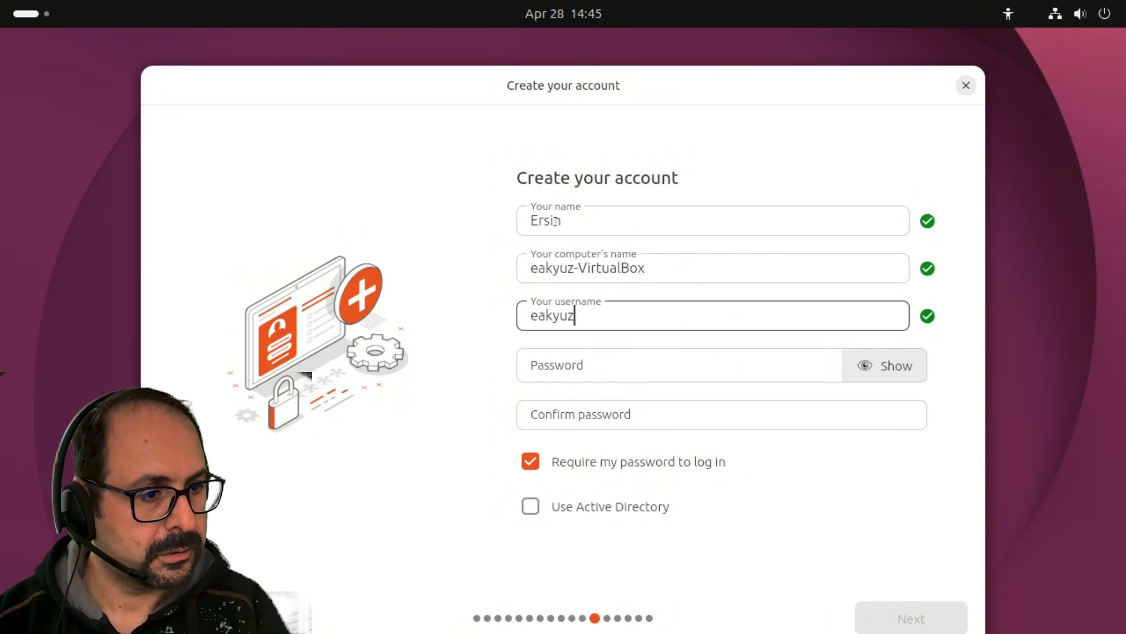
# Enter and confirm the account password, checking it with Show, and continue to the timezone page.
pyautogui.press('Tab')
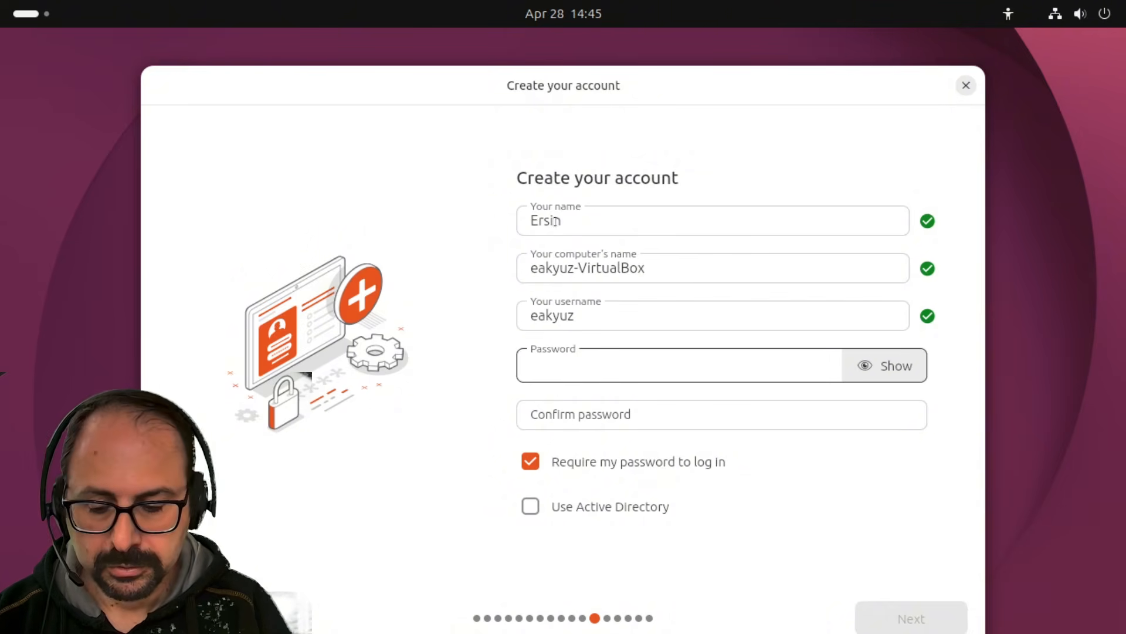
pyautogui.write('*****')
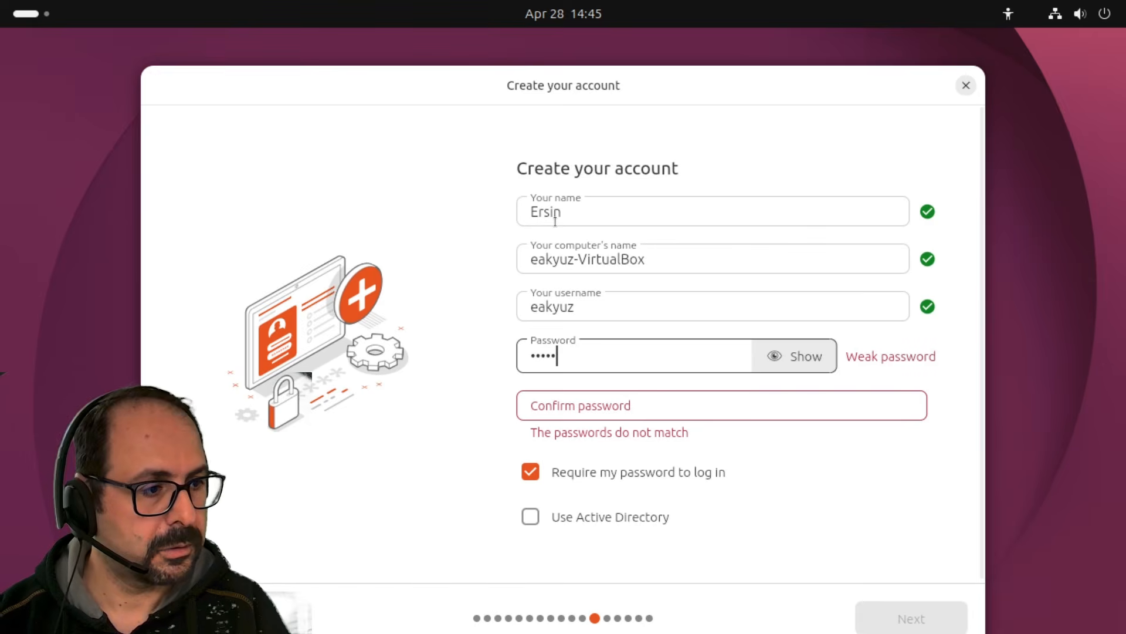
pyautogui.write('****')
pyautogui.press('Tab')
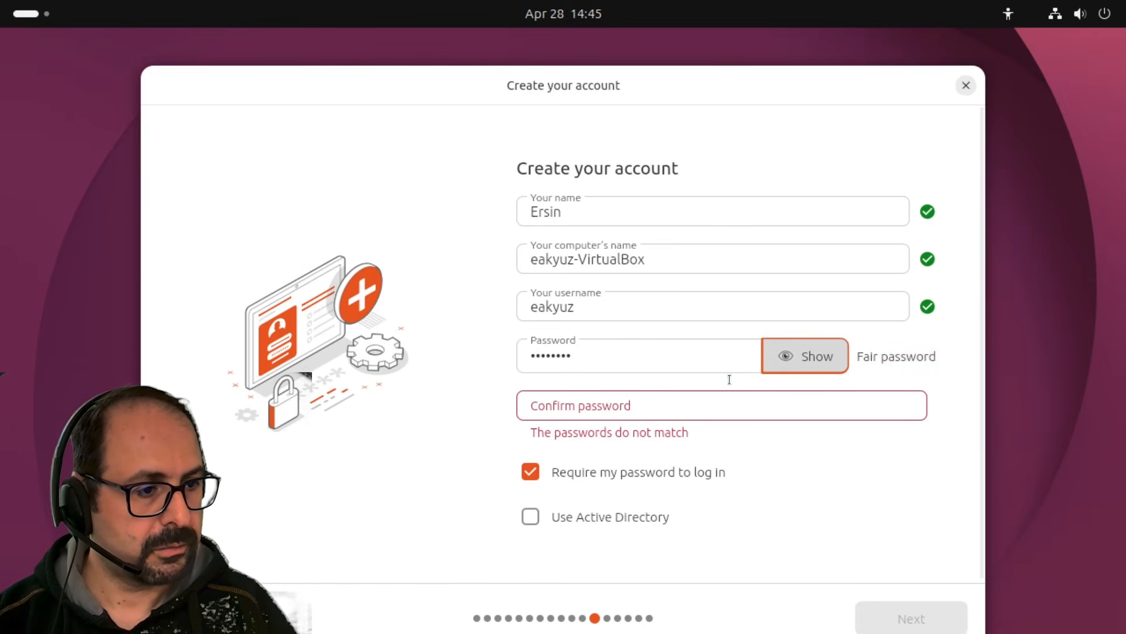
pyautogui.click(800, 355)
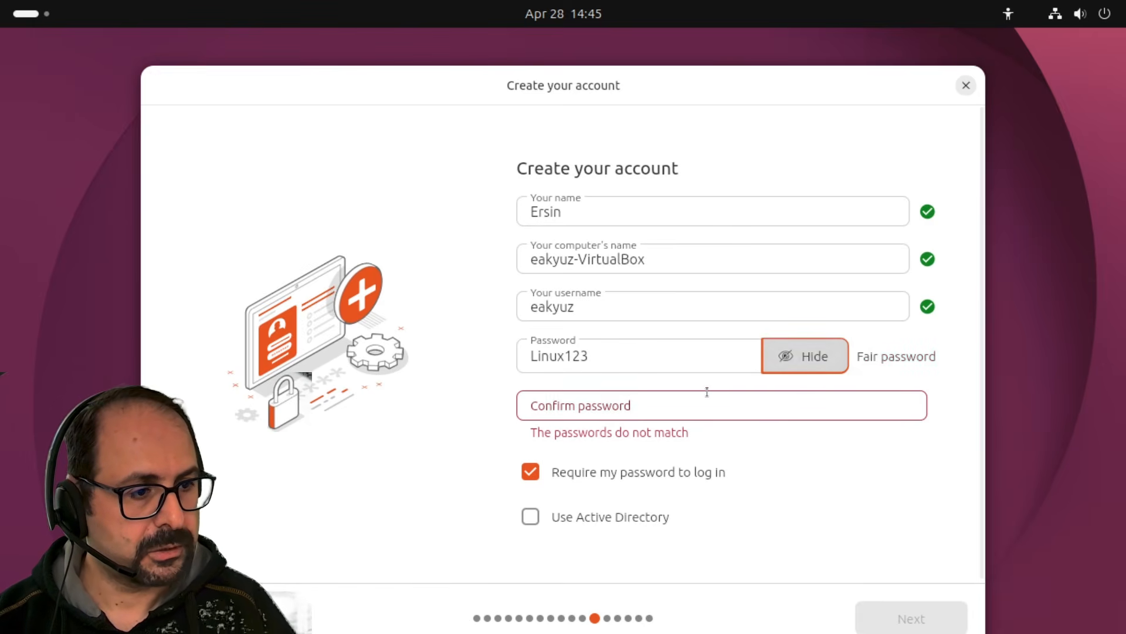
pyautogui.click(707, 392)
pyautogui.write('Linux123')
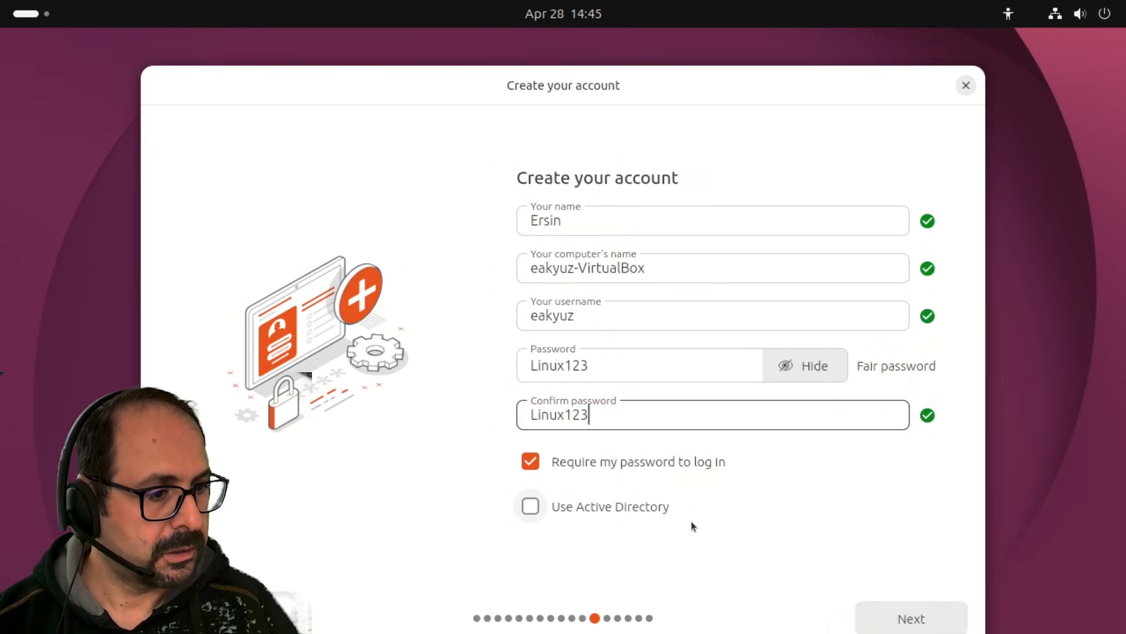
pyautogui.click(866, 612)
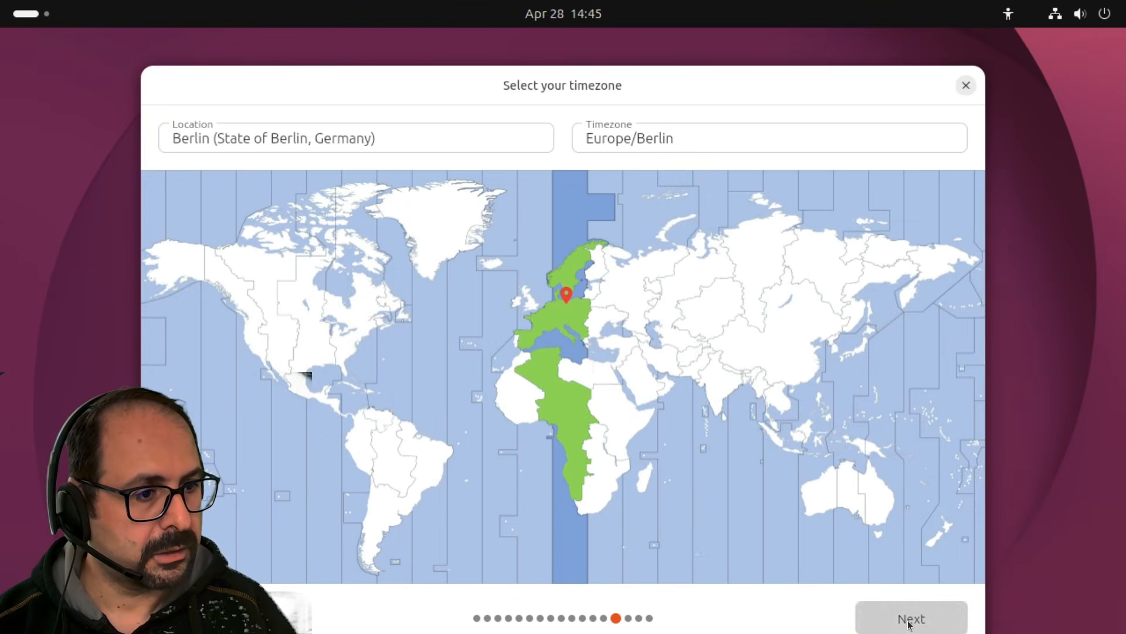
# Keep the Europe/Berlin timezone and, after reviewing the summary, start installing Ubuntu 26.04.
pyautogui.click(890, 619)
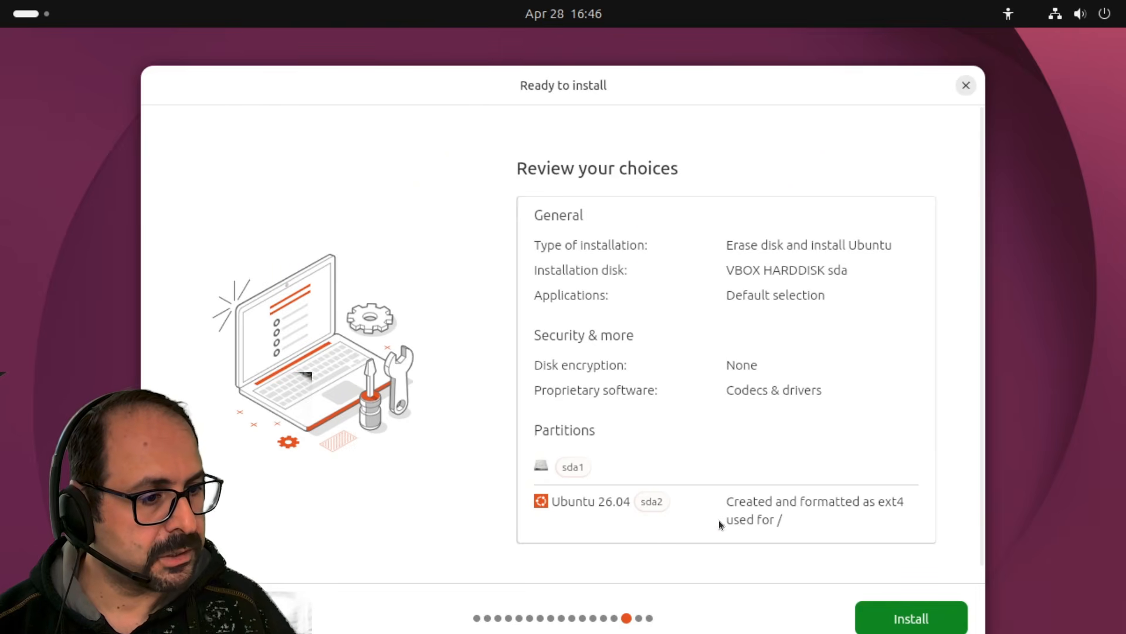
pyautogui.click(883, 619)
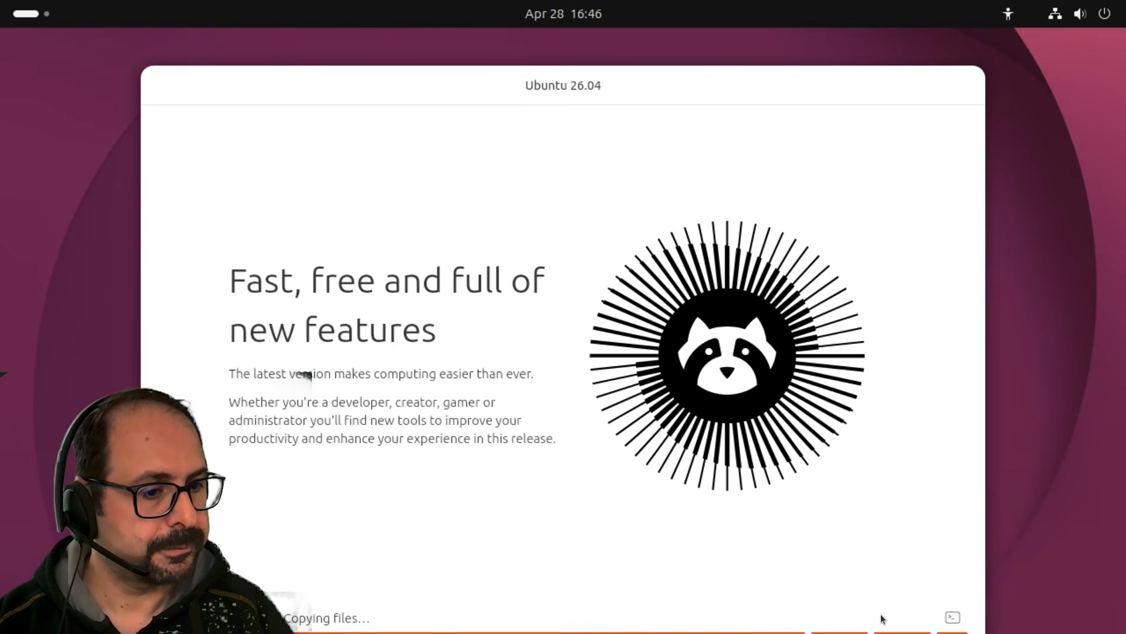
# Watch the installer log while Ubuntu 26.04 installs until Installation complete appears.
pyautogui.click(952, 617)
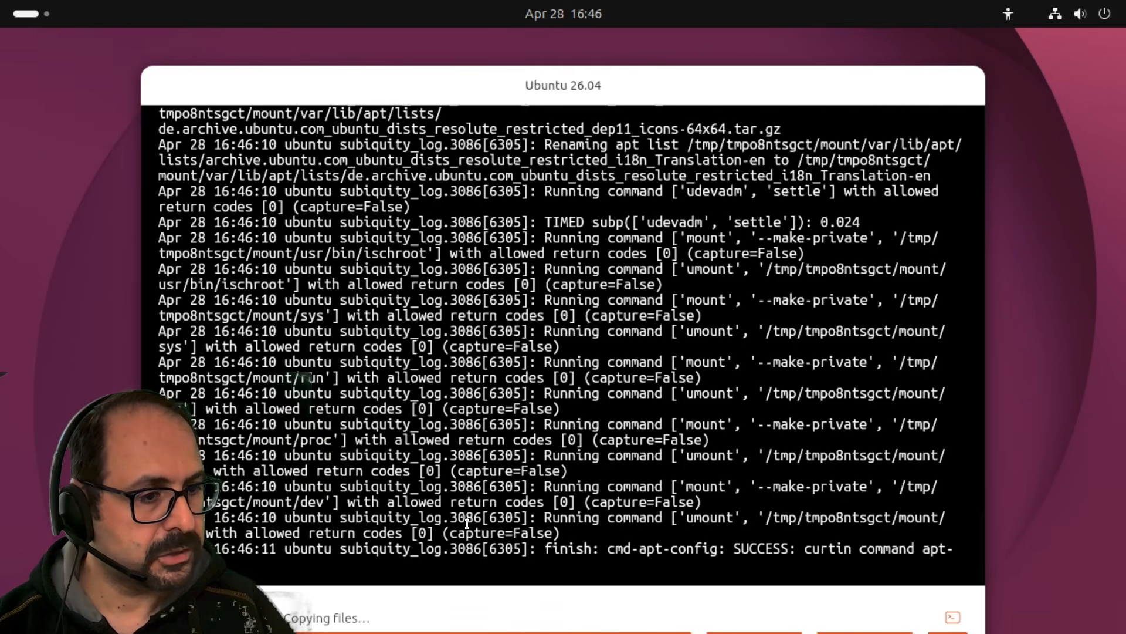
pyautogui.click(953, 617)
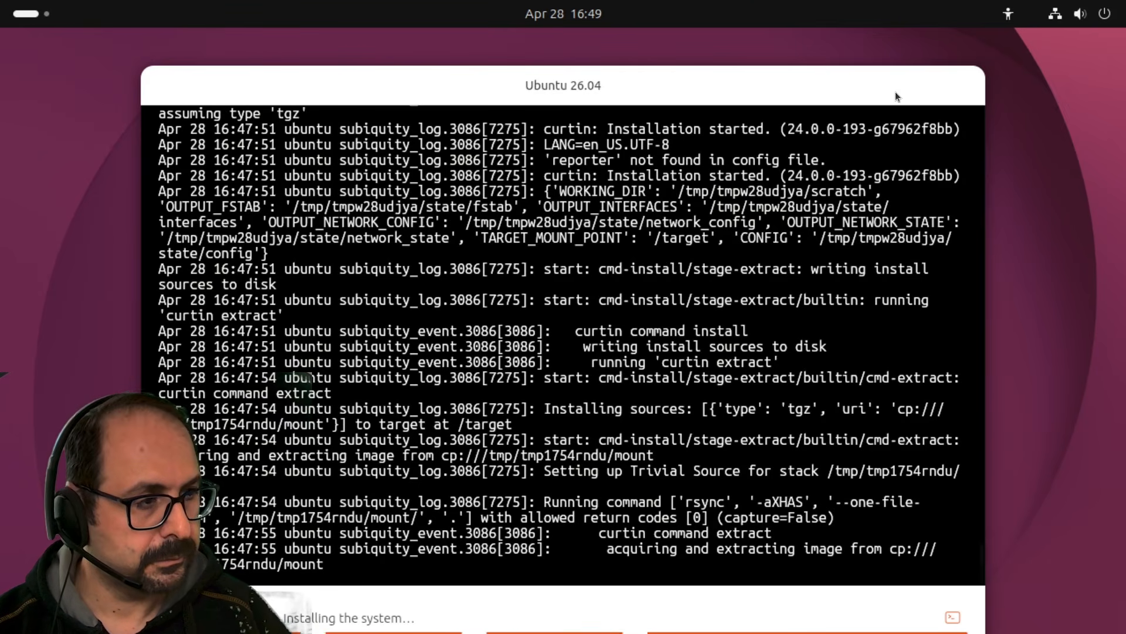
pyautogui.moveTo(896, 92); pyautogui.dragTo(859, 75)
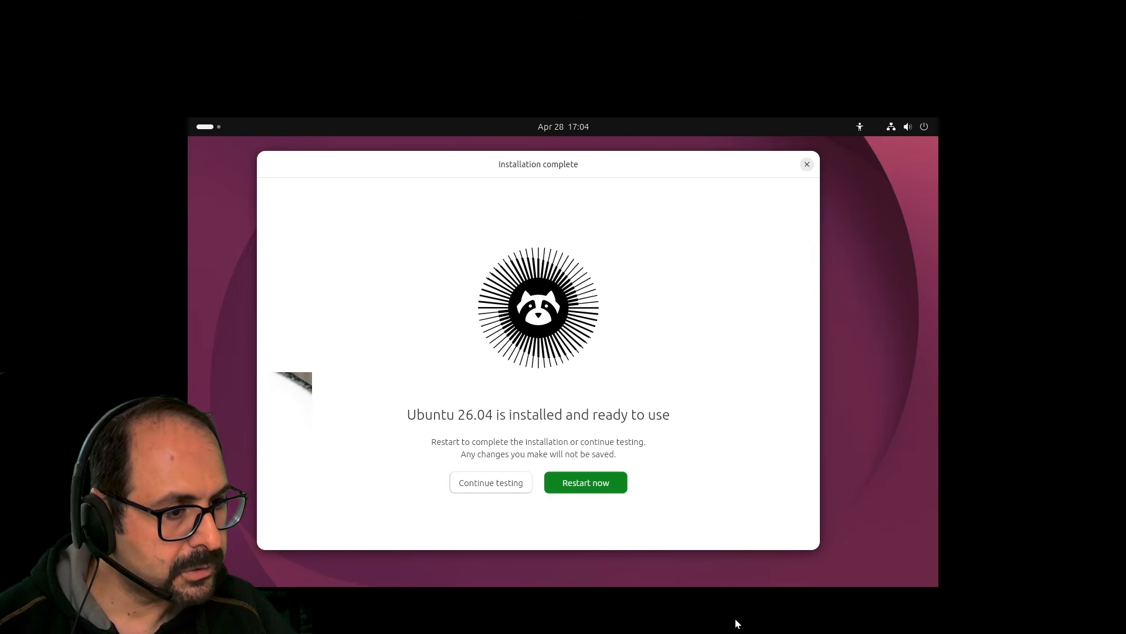
# Restart the machine and log in to the new user account with its password.
pyautogui.click(588, 480)
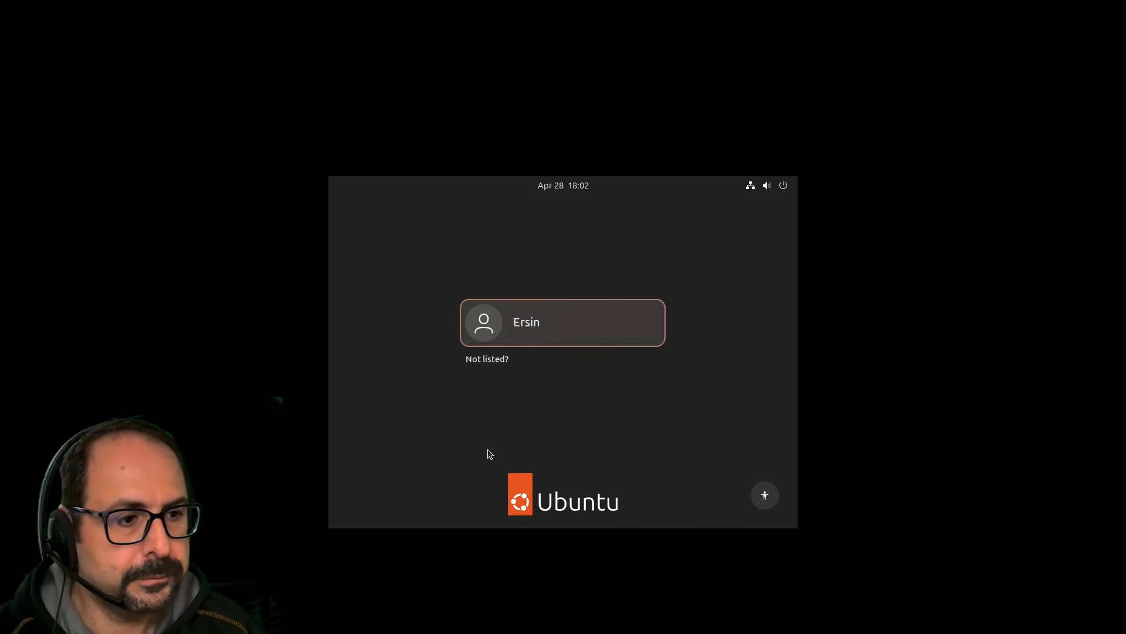
pyautogui.click(503, 325)
pyautogui.write('********')
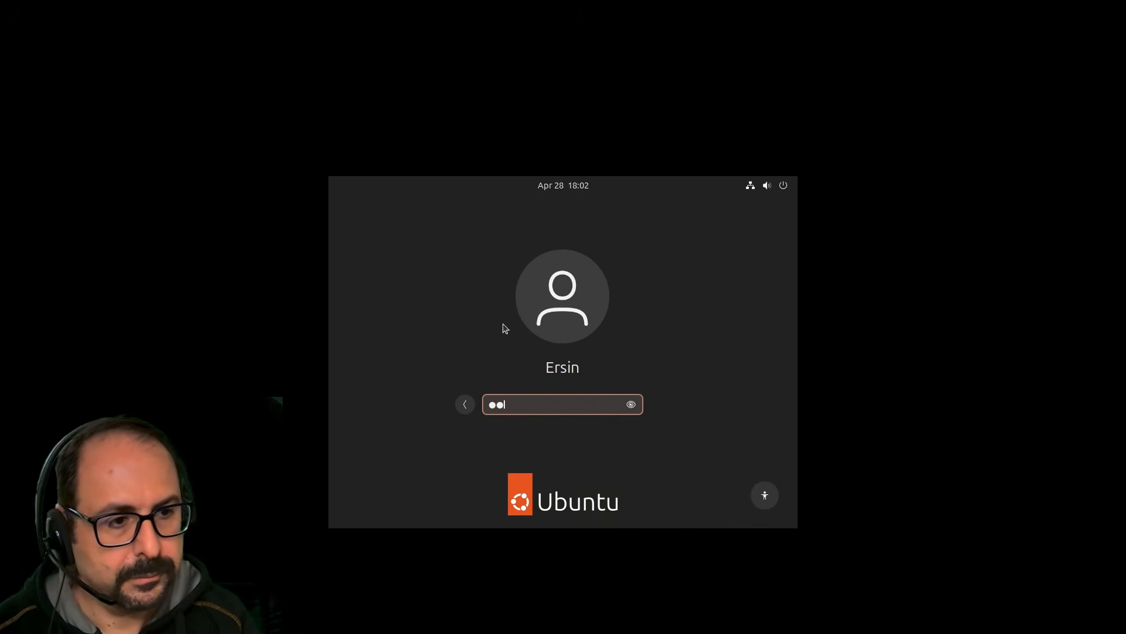
pyautogui.press('Return')
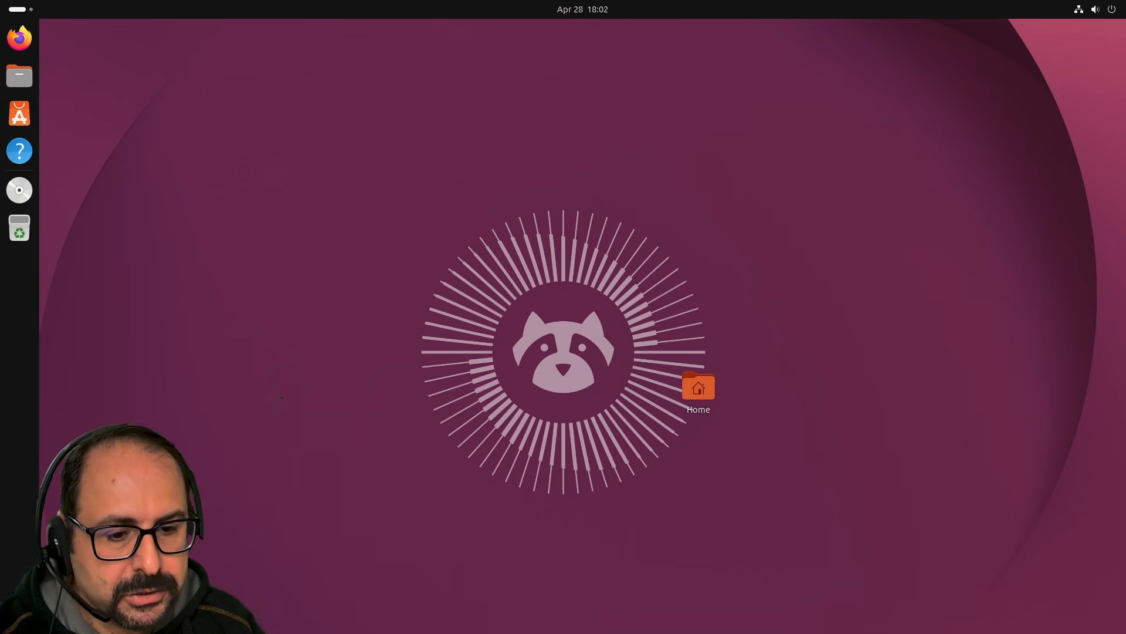
# Launch Terminal from the overview search 'term' and move and enlarge its window.
pyautogui.click(20, 614)
pyautogui.write('term')
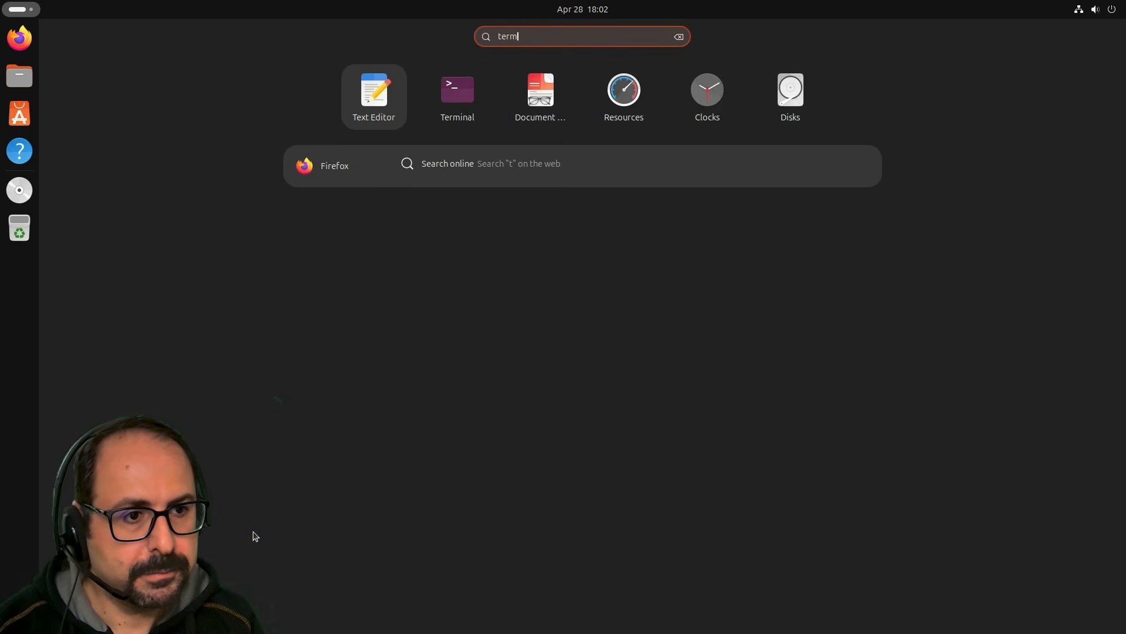
pyautogui.click(568, 79)
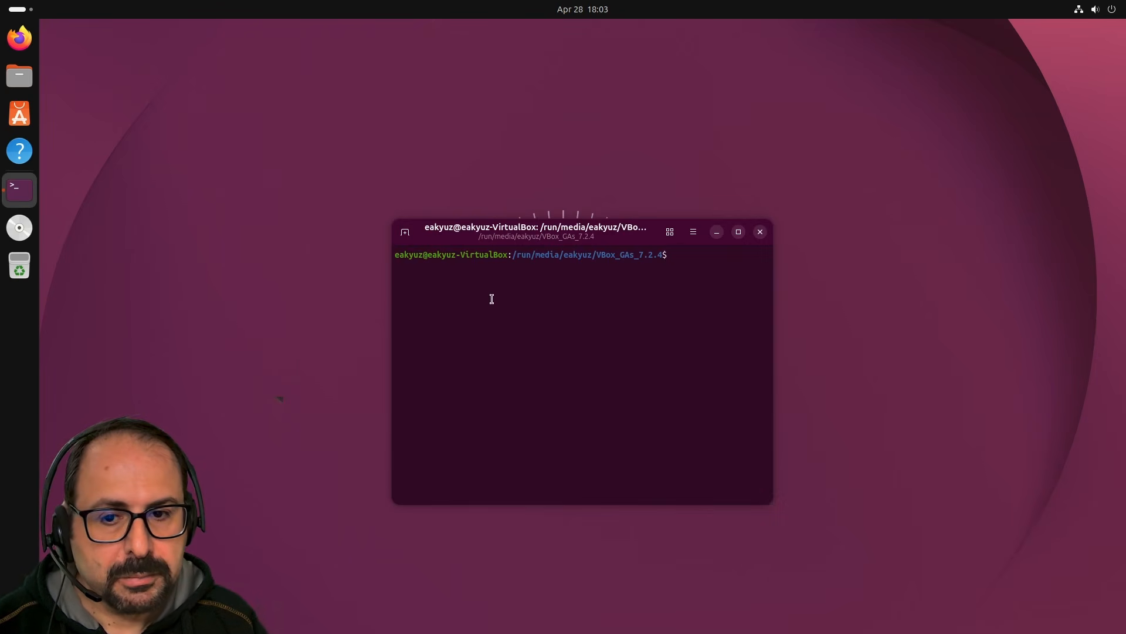
pyautogui.moveTo(540, 243); pyautogui.dragTo(394, 176)
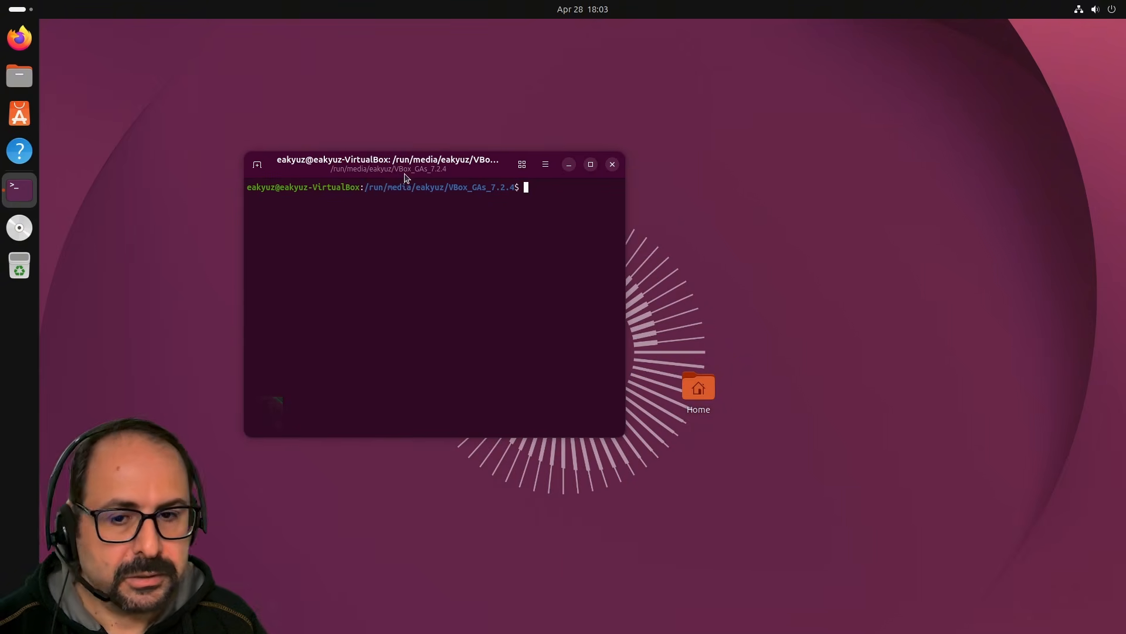
pyautogui.moveTo(626, 437); pyautogui.dragTo(991, 612)
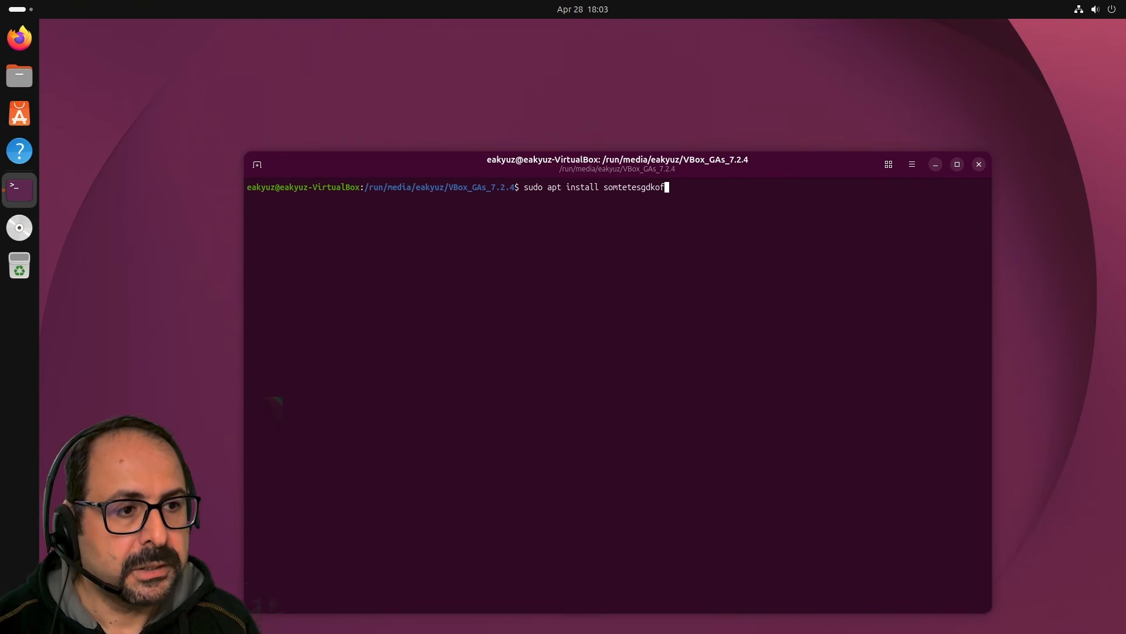
# Run a sudo apt install command and cancel it at the password prompt with Ctrl+C.
pyautogui.press('Return')
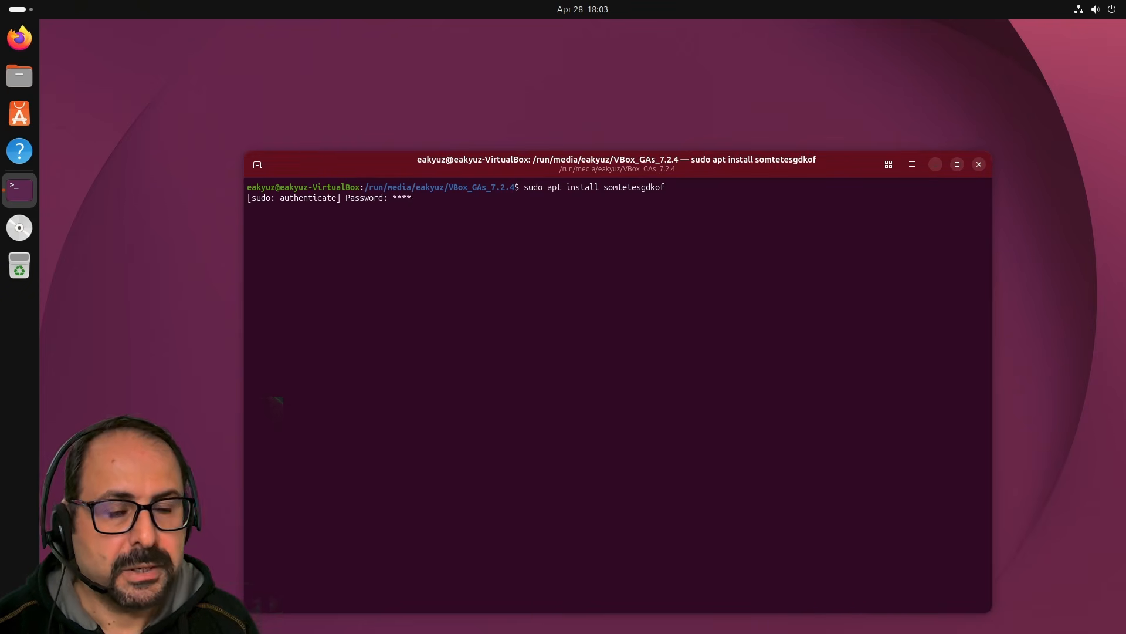
pyautogui.hotkey('ctrl', 'c')
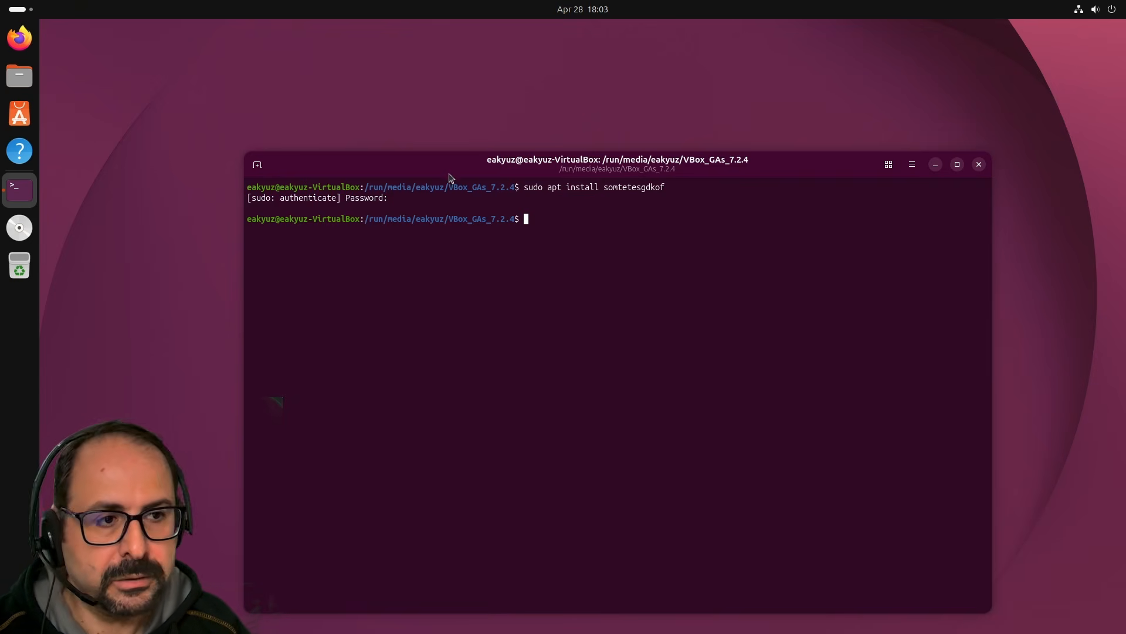
pyautogui.moveTo(450, 177); pyautogui.dragTo(321, 129)
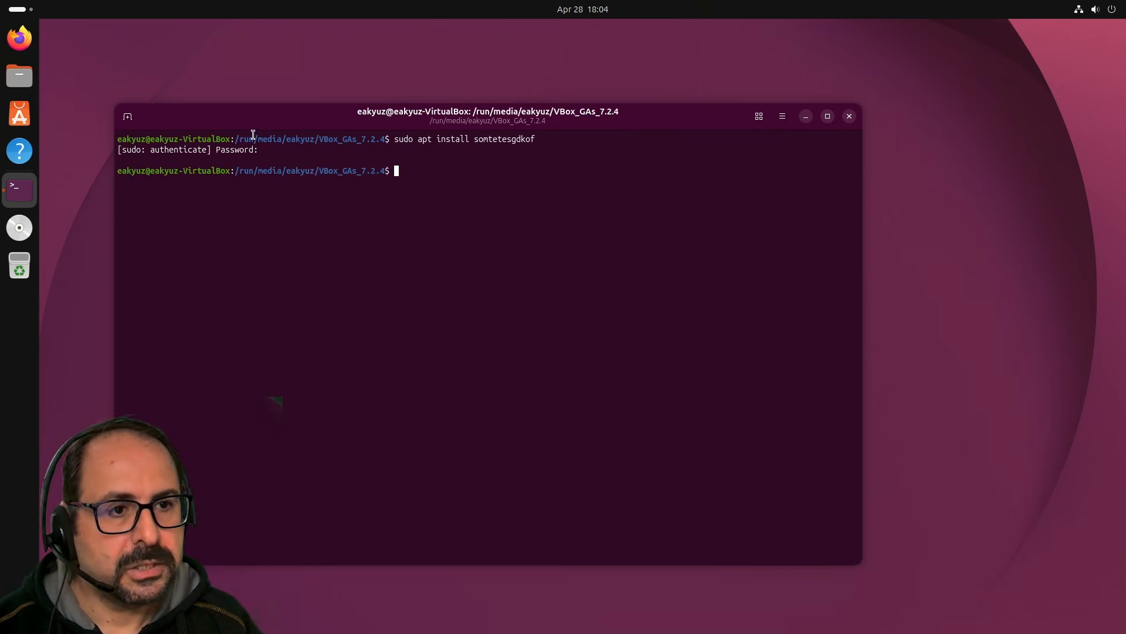
# Minimize Terminal, try overview searches and workspaces, then open the empty Documents folder in Files.
pyautogui.click(806, 117)
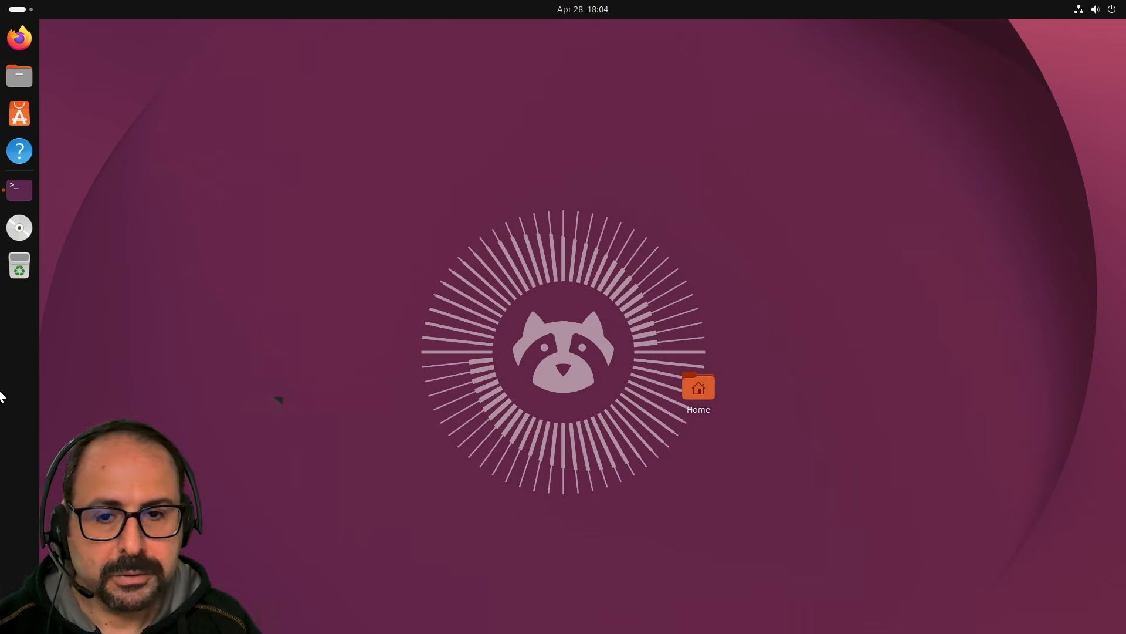
pyautogui.press('super+a')
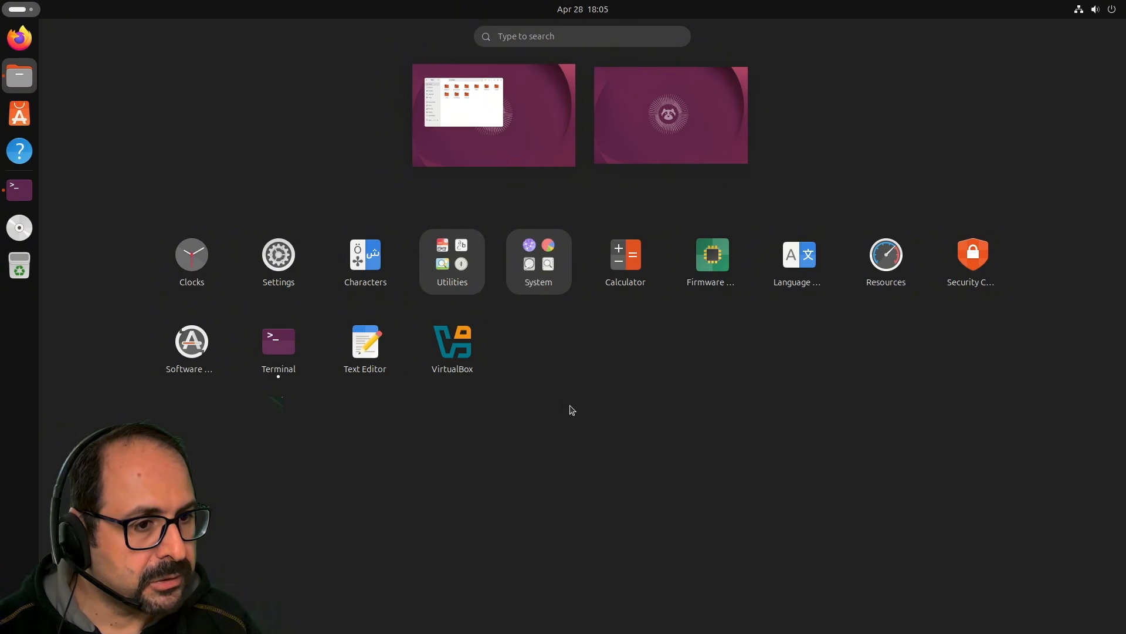
pyautogui.write('lib')
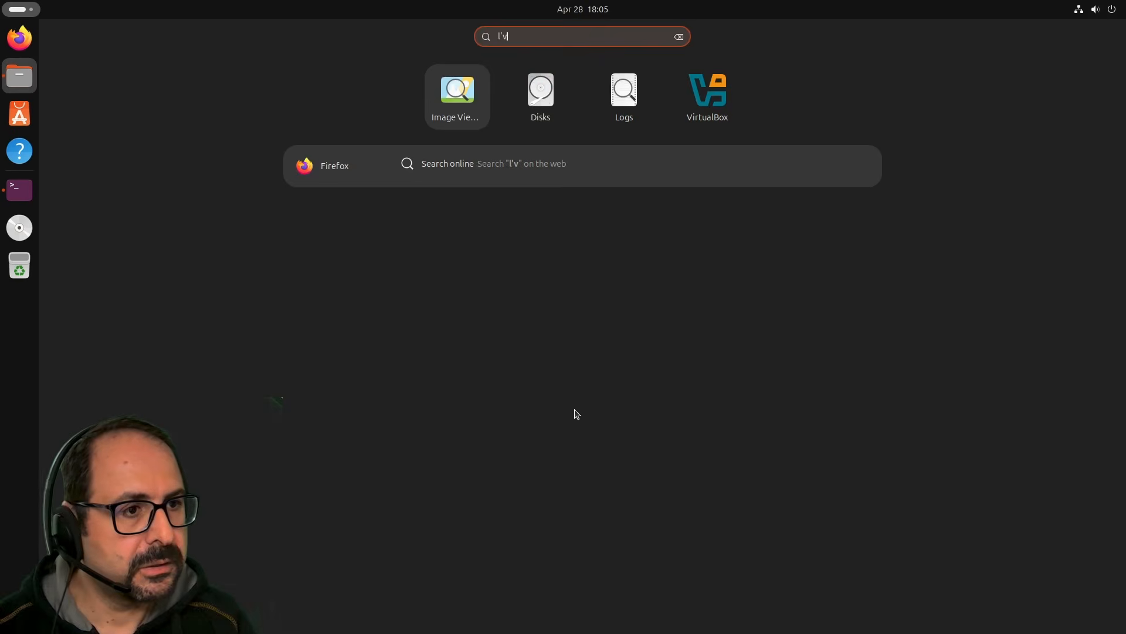
pyautogui.write('re')
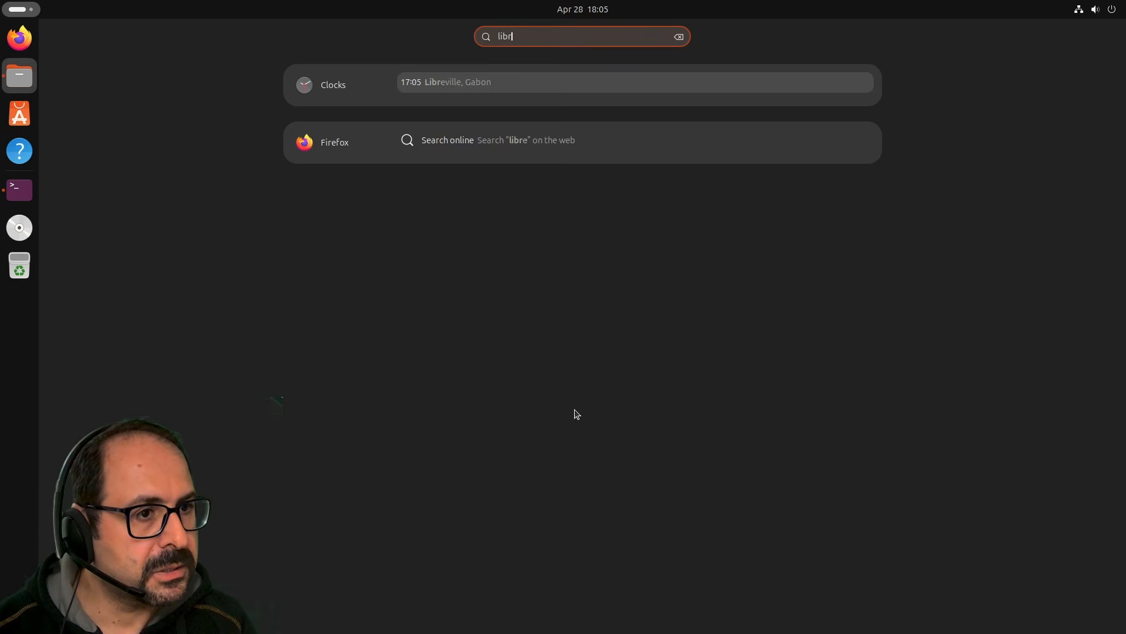
pyautogui.press('BackSpace')
pyautogui.press('BackSpace')
pyautogui.press('BackSpace')
pyautogui.press('BackSpace')
pyautogui.press('BackSpace')
pyautogui.write('word')
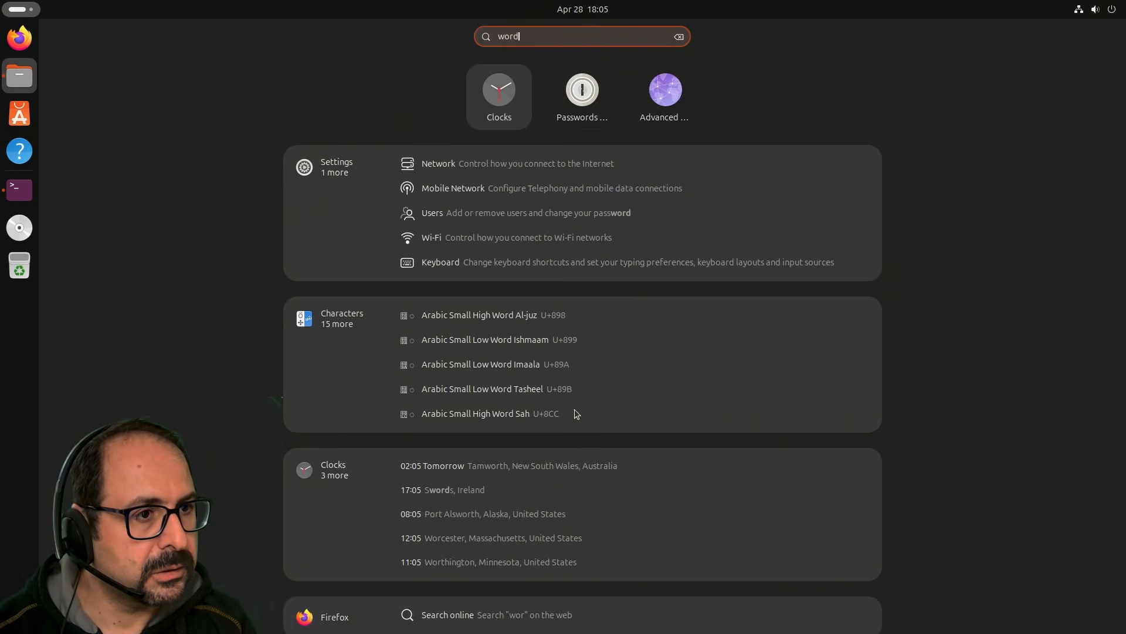
pyautogui.press('BackSpace')
pyautogui.press('BackSpace')
pyautogui.press('BackSpace')
pyautogui.press('BackSpace')
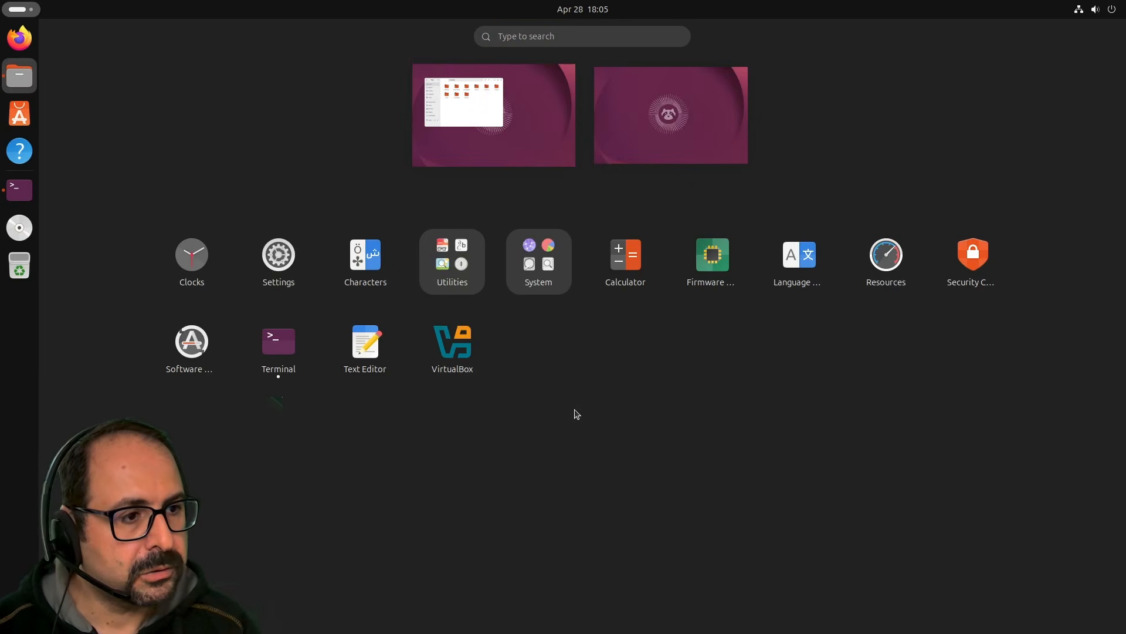
pyautogui.press('Escape')
pyautogui.press('super+Page_Down')
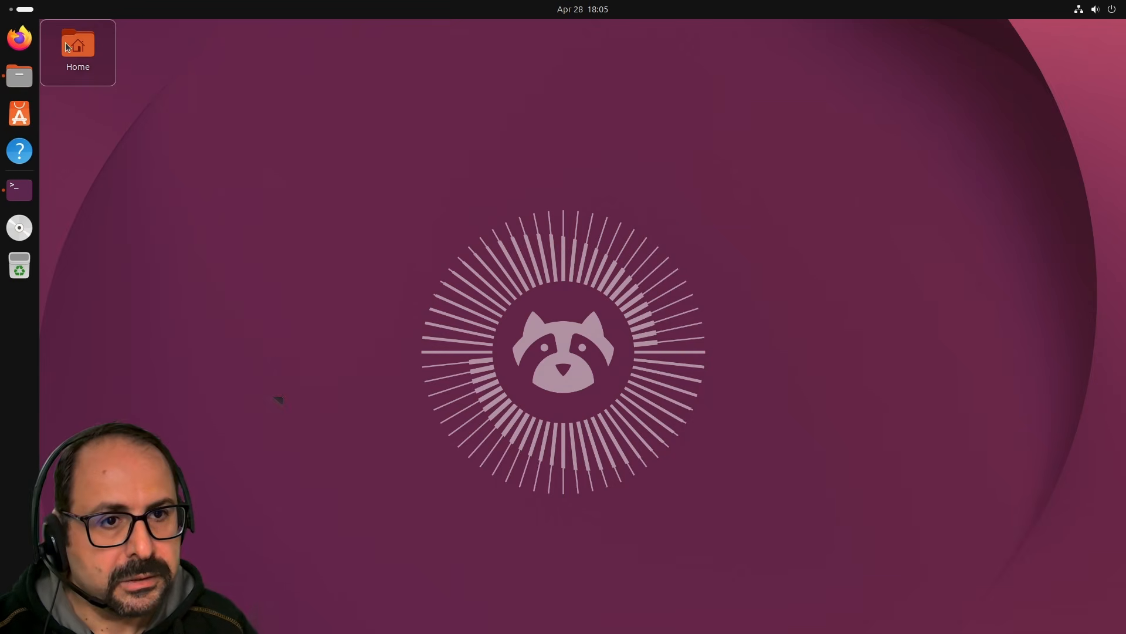
pyautogui.press('super+Page_Up')
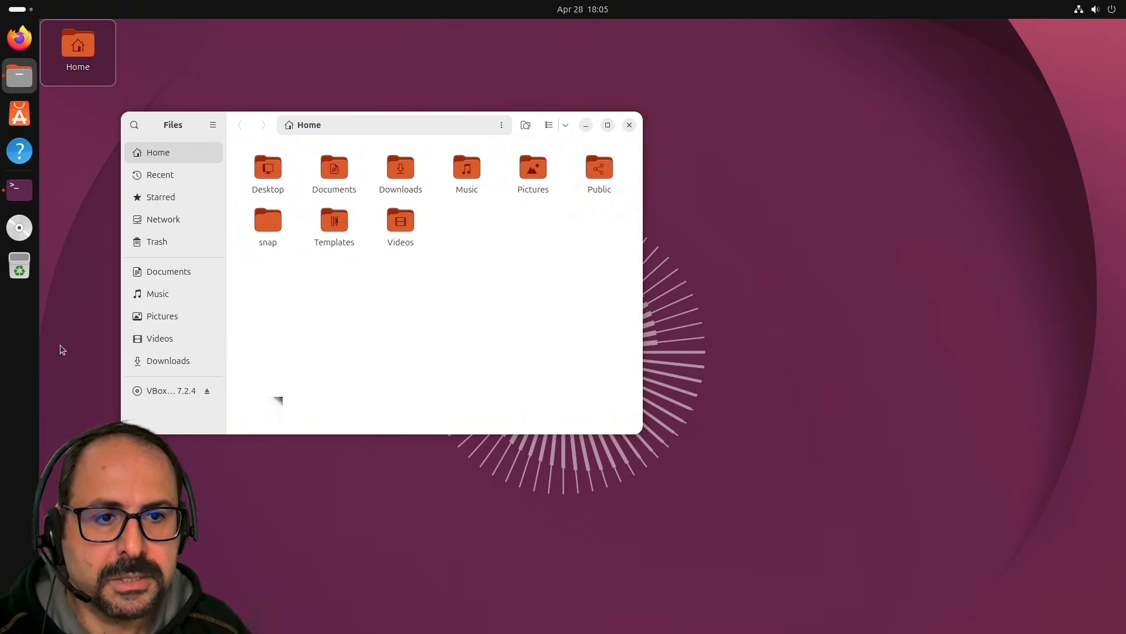
pyautogui.moveTo(247, 135); pyautogui.dragTo(223, 150)
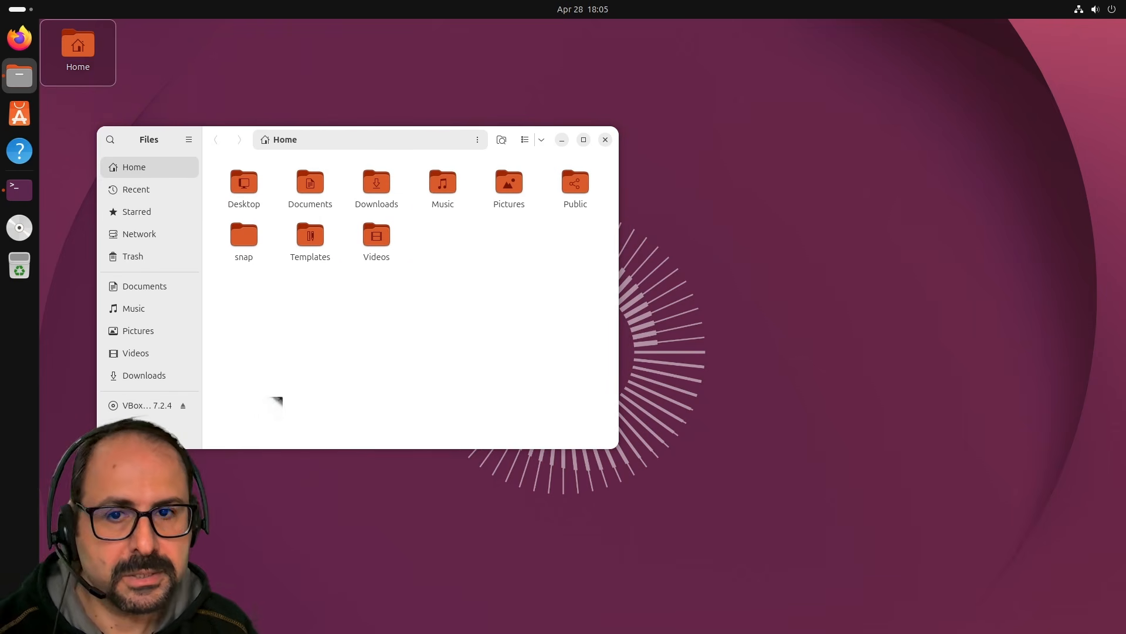
pyautogui.doubleClick(309, 198)
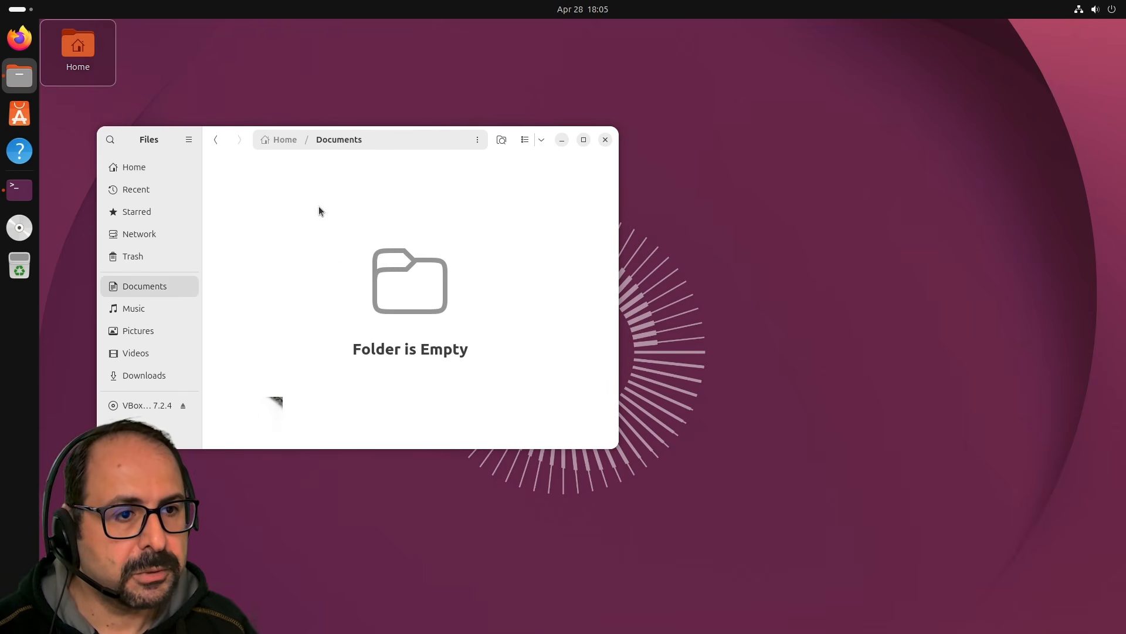
# Launch Document Viewer via the 'papers' search and dismiss its Open file chooser.
pyautogui.press('super+a')
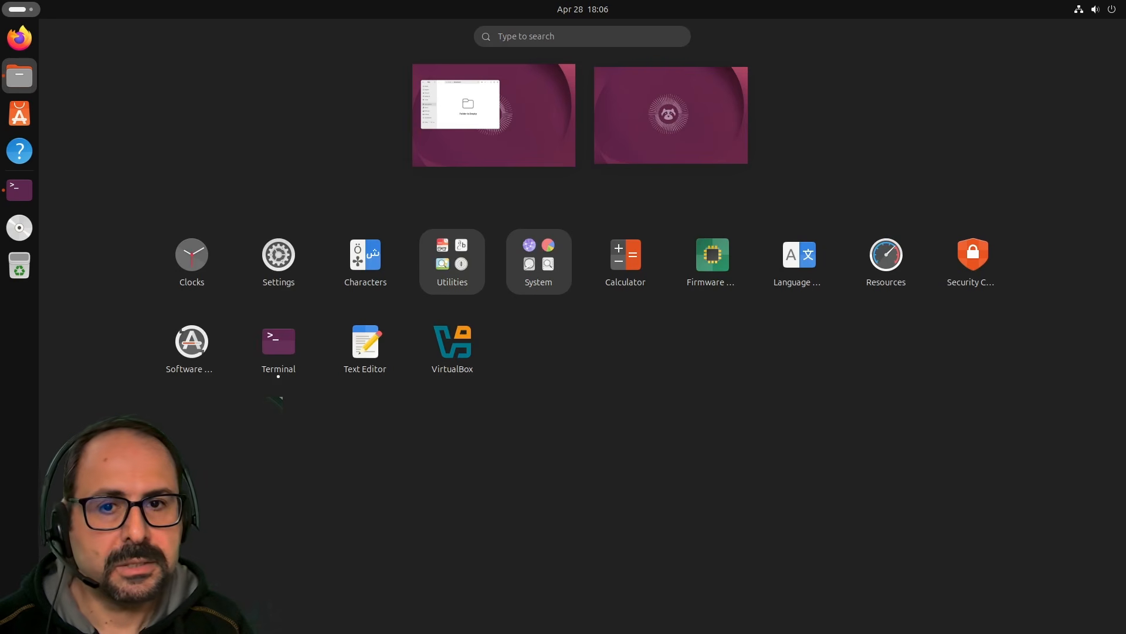
pyautogui.write('paperss')
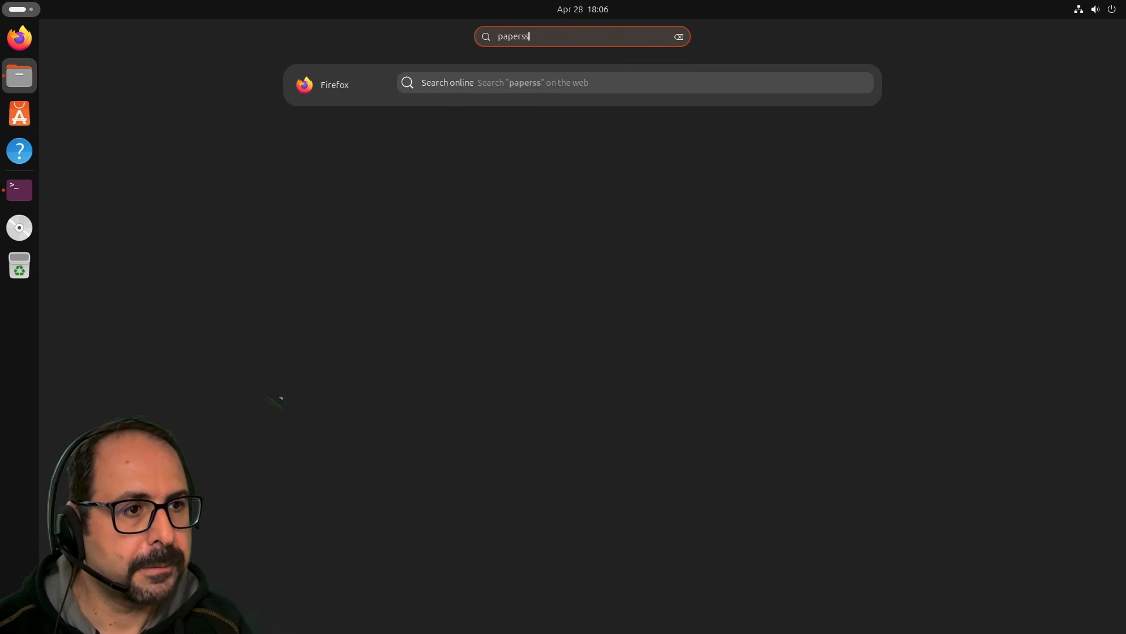
pyautogui.press('BackSpace')
pyautogui.press('Return')
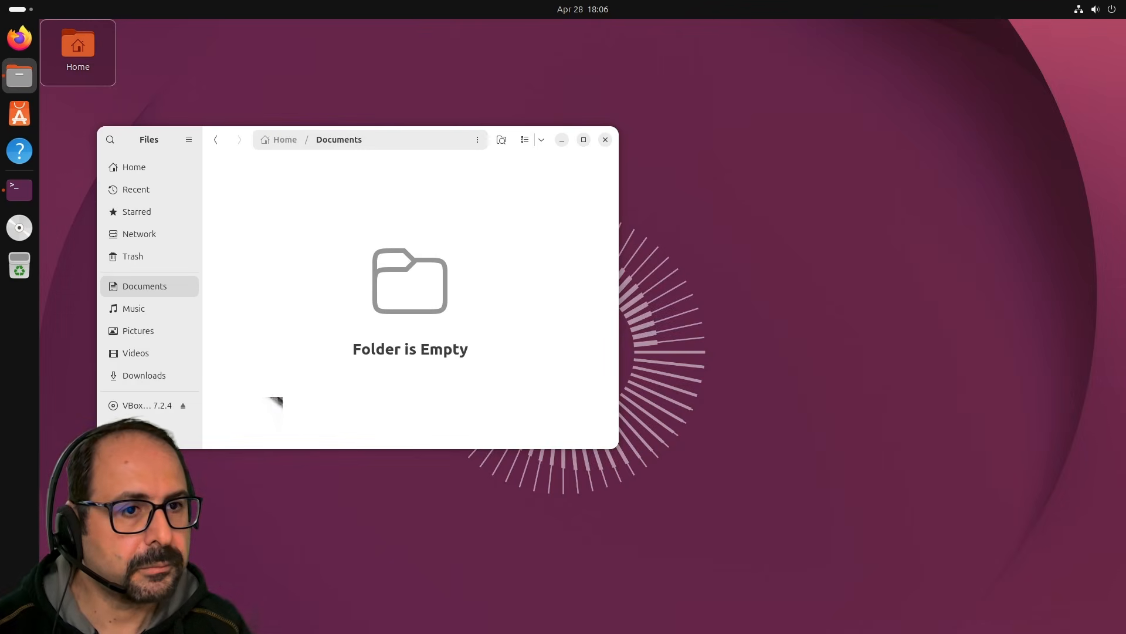
pyautogui.click(599, 457)
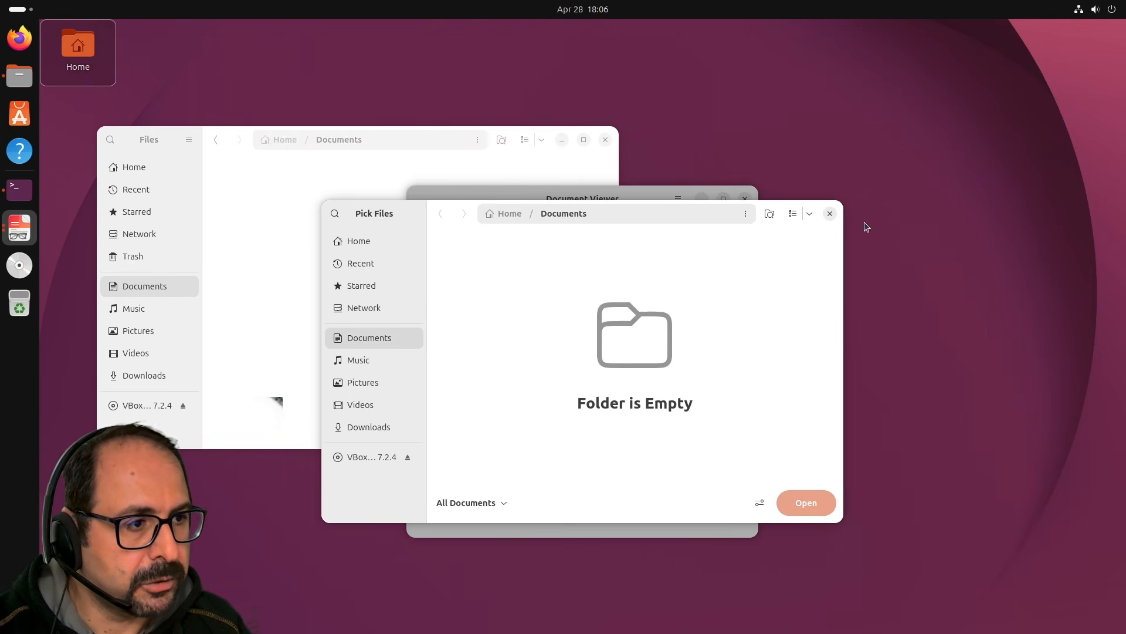
pyautogui.click(830, 214)
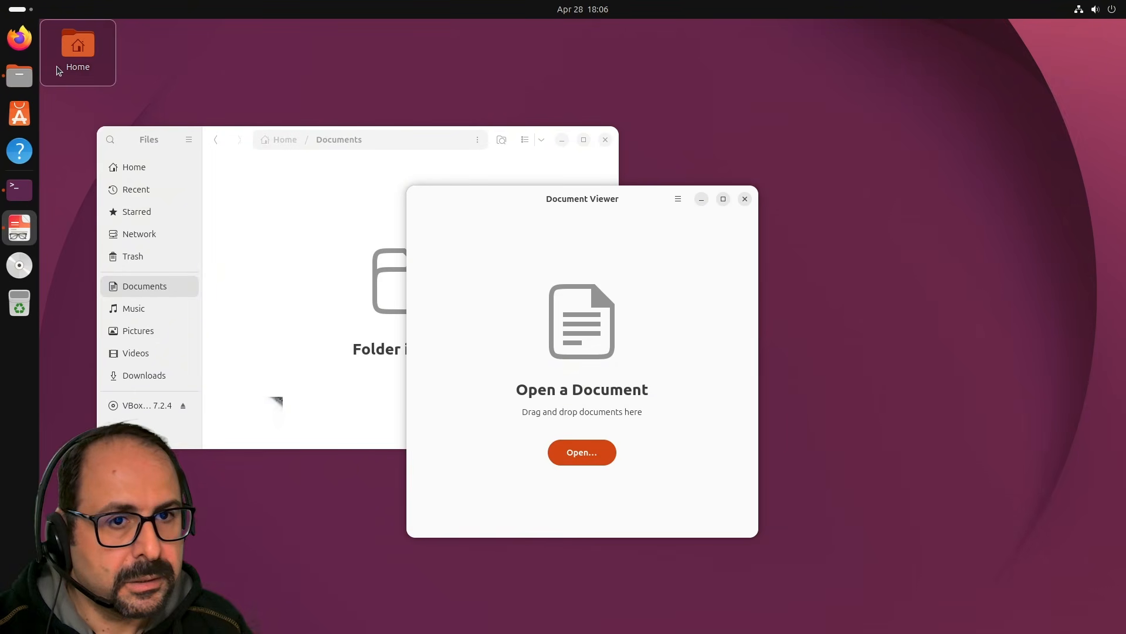
pyautogui.click(22, 39)
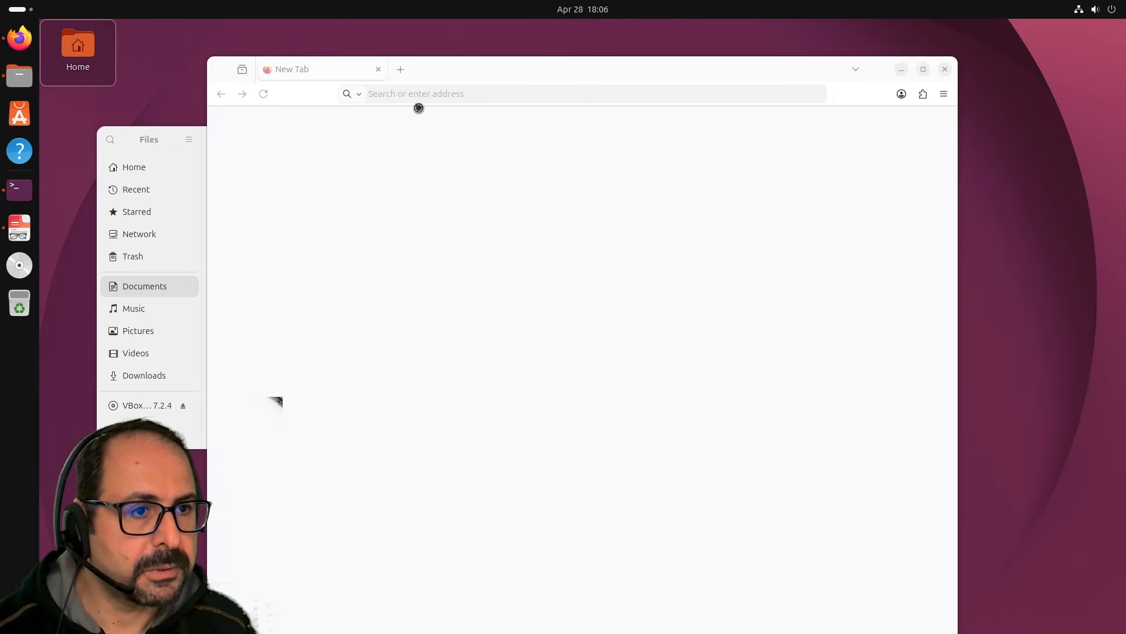
# Google 'download sample pdf', accept the cookies, and open the File Examples Sample .pdf download result.
pyautogui.click(411, 92)
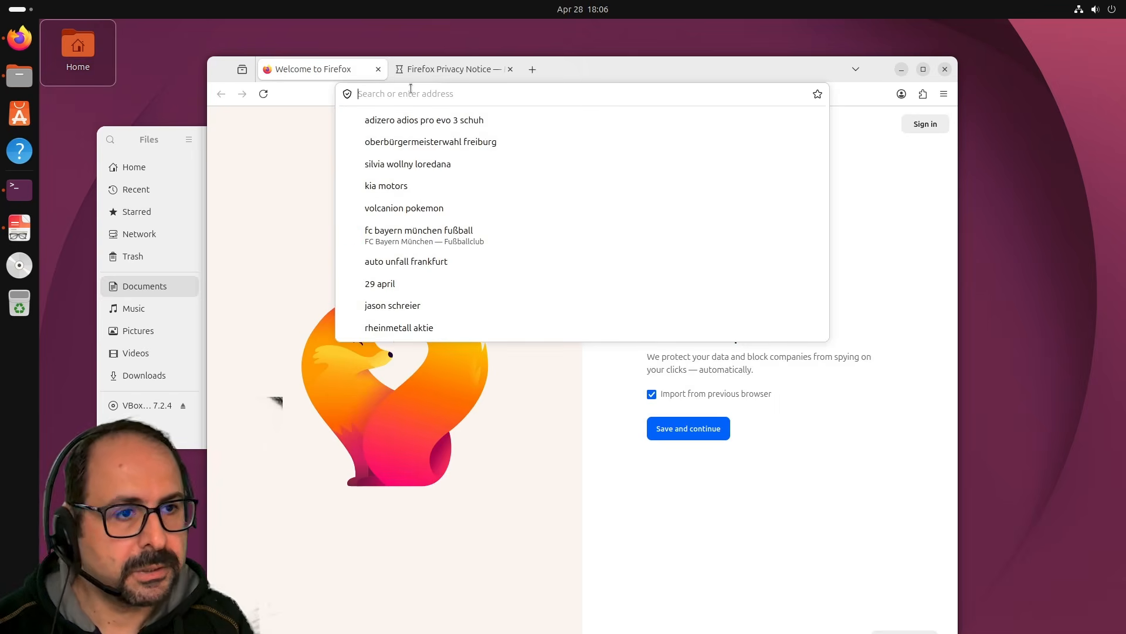
pyautogui.write('do')
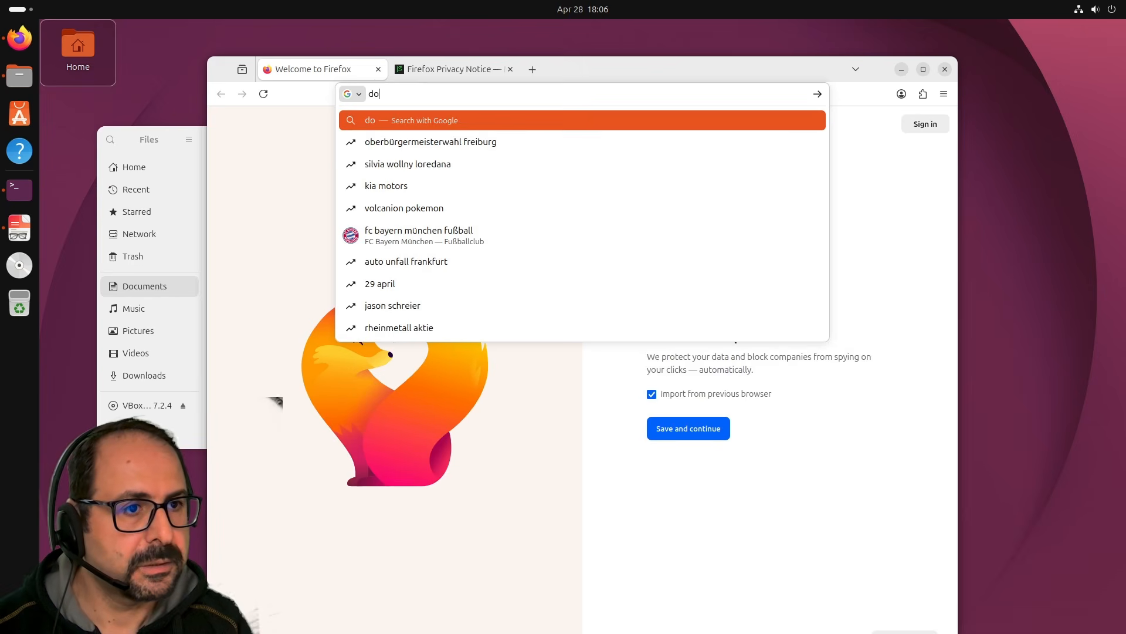
pyautogui.write('wnload sample pdf')
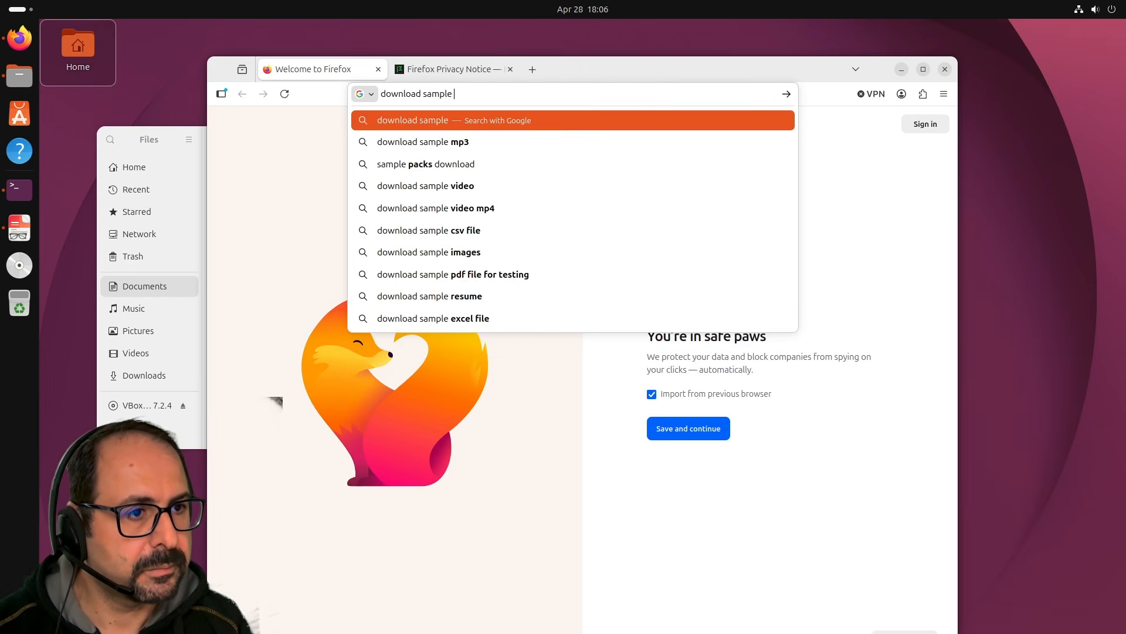
pyautogui.press('Return')
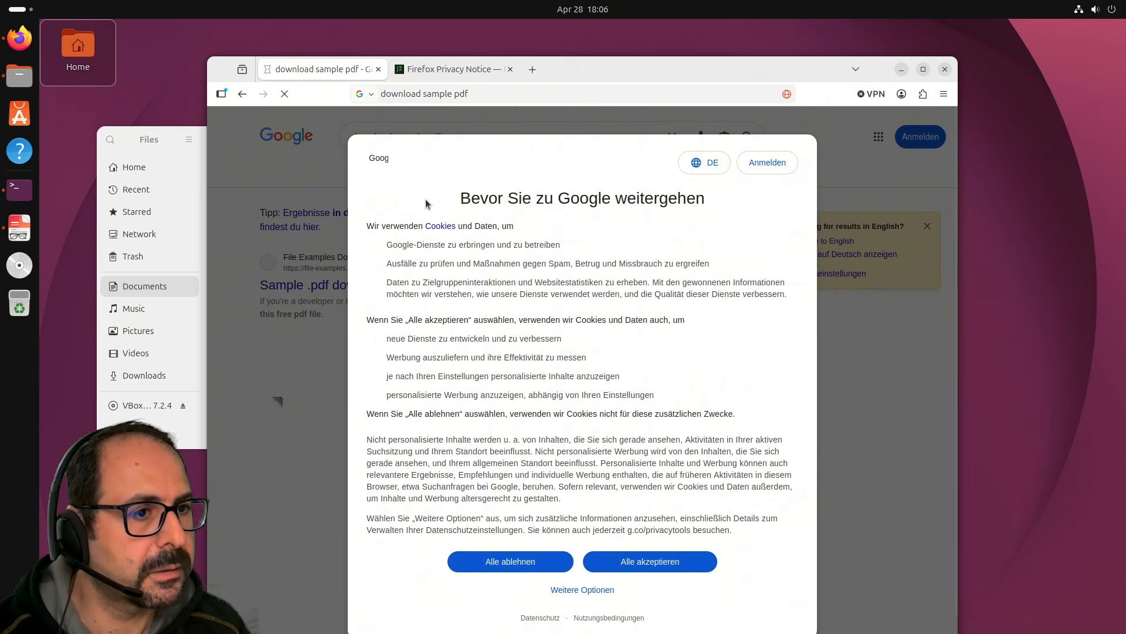
pyautogui.click(668, 562)
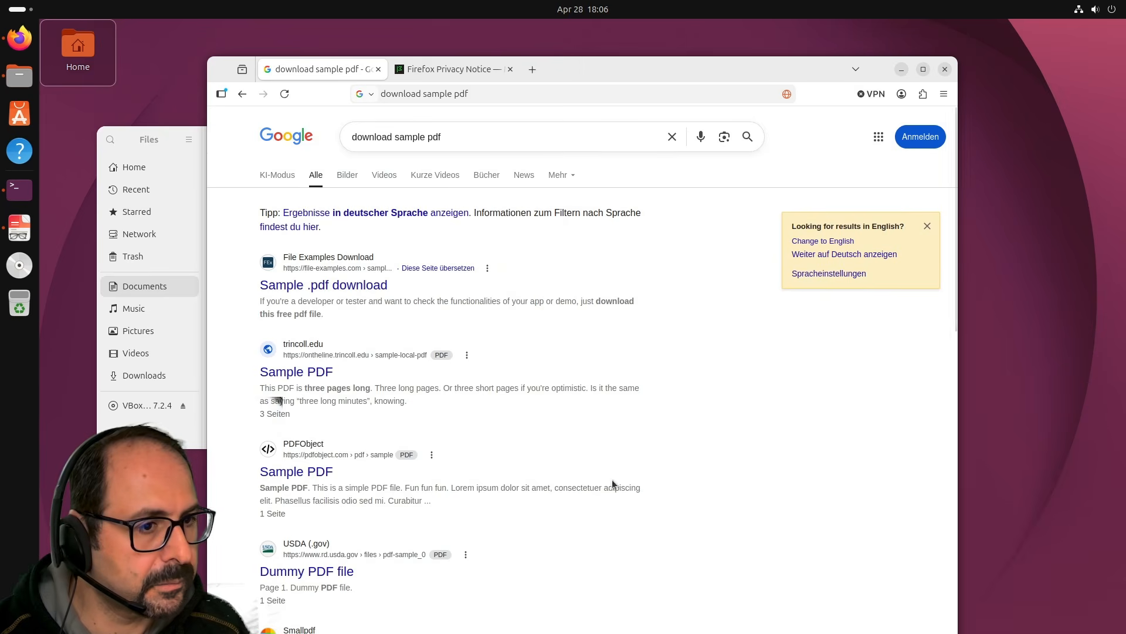
pyautogui.click(369, 294)
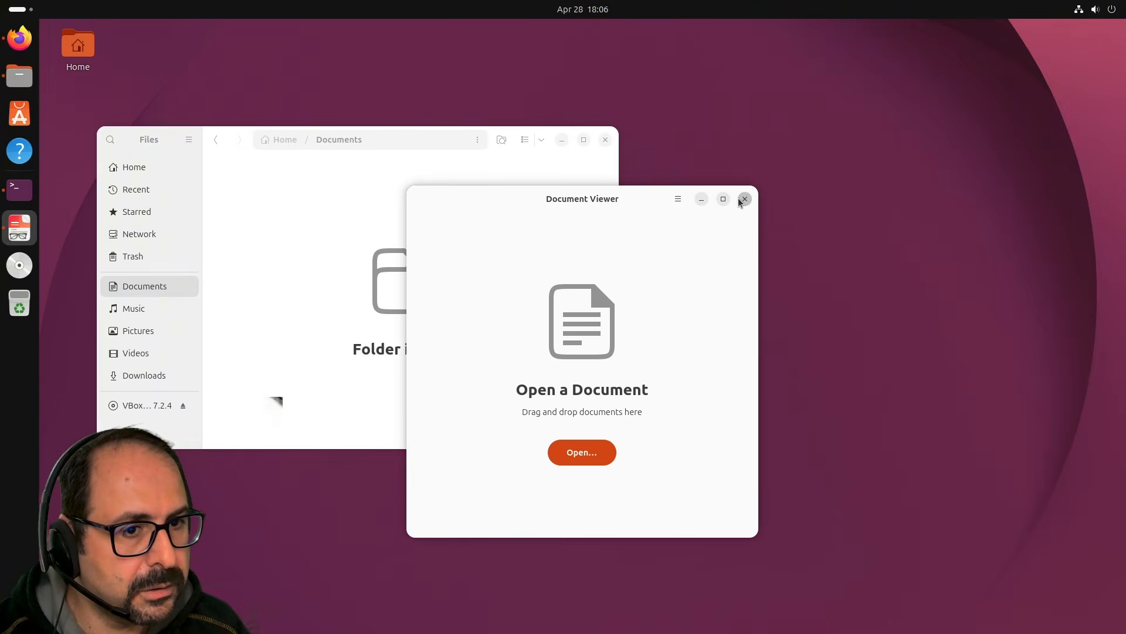
# Open the downloaded file-example_PDF_500_kB.pdf from the Downloads folder in Document Viewer.
pyautogui.click(745, 199)
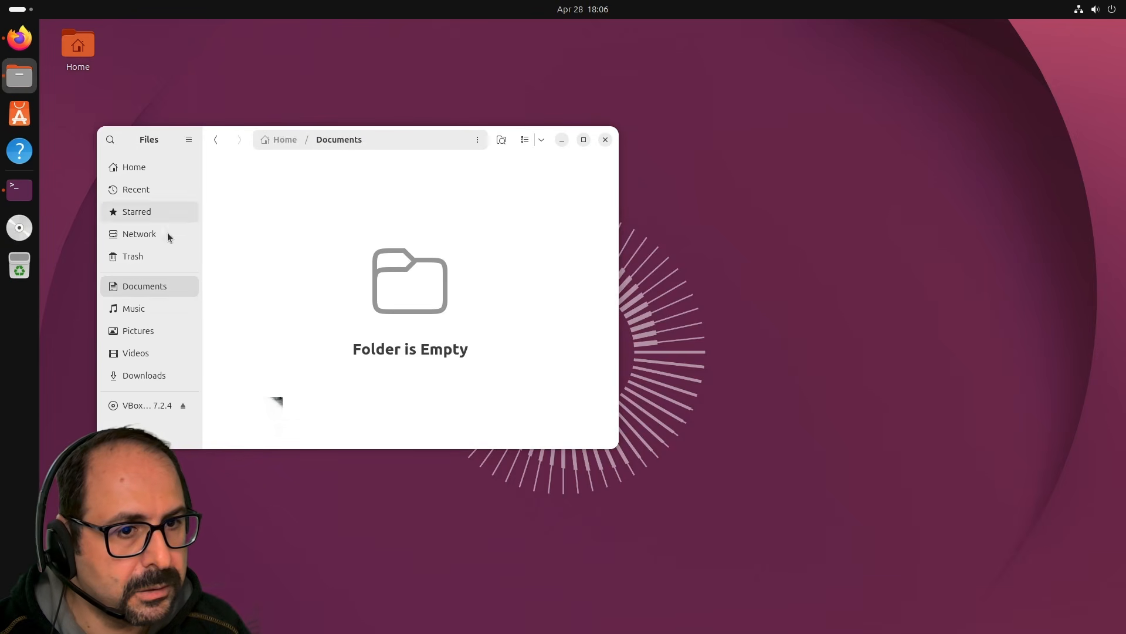
pyautogui.click(145, 376)
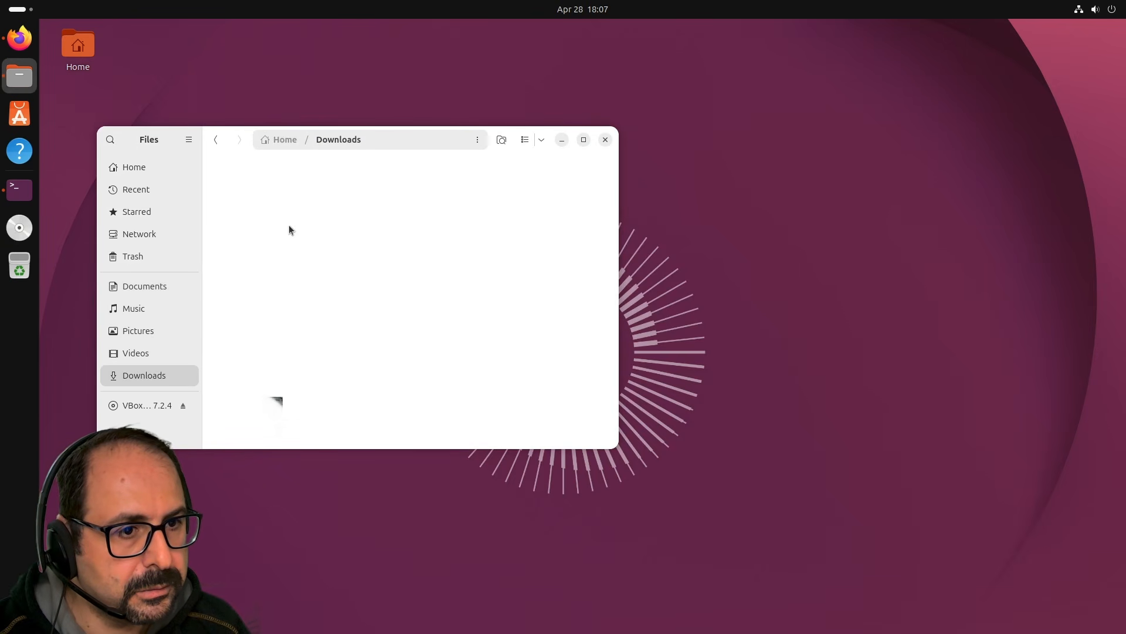
pyautogui.click(235, 181)
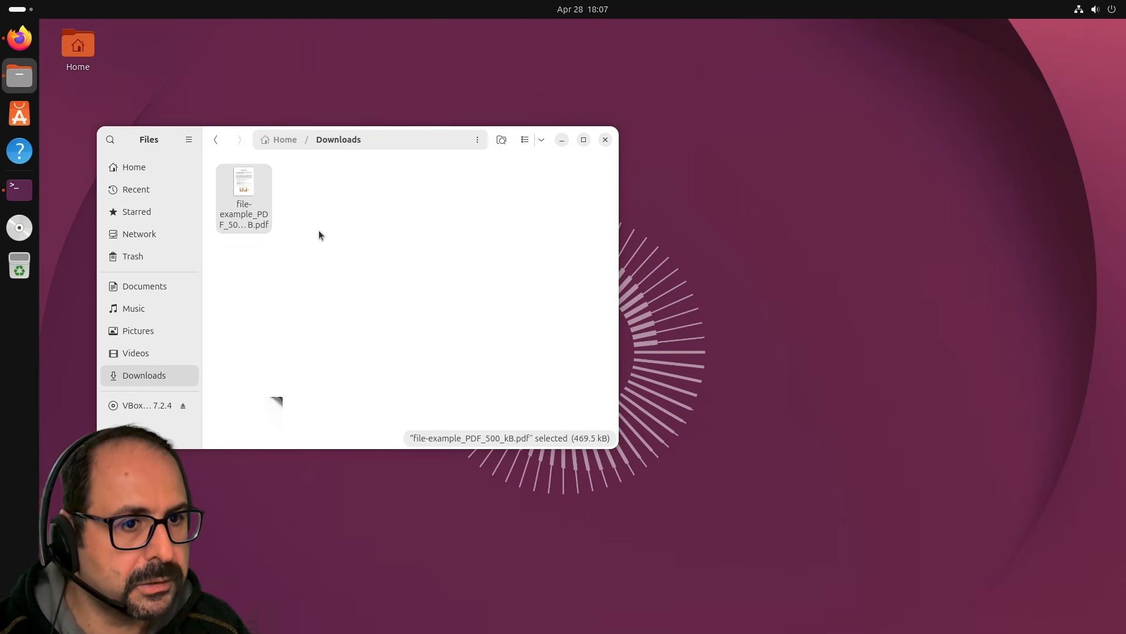
pyautogui.press('Return')
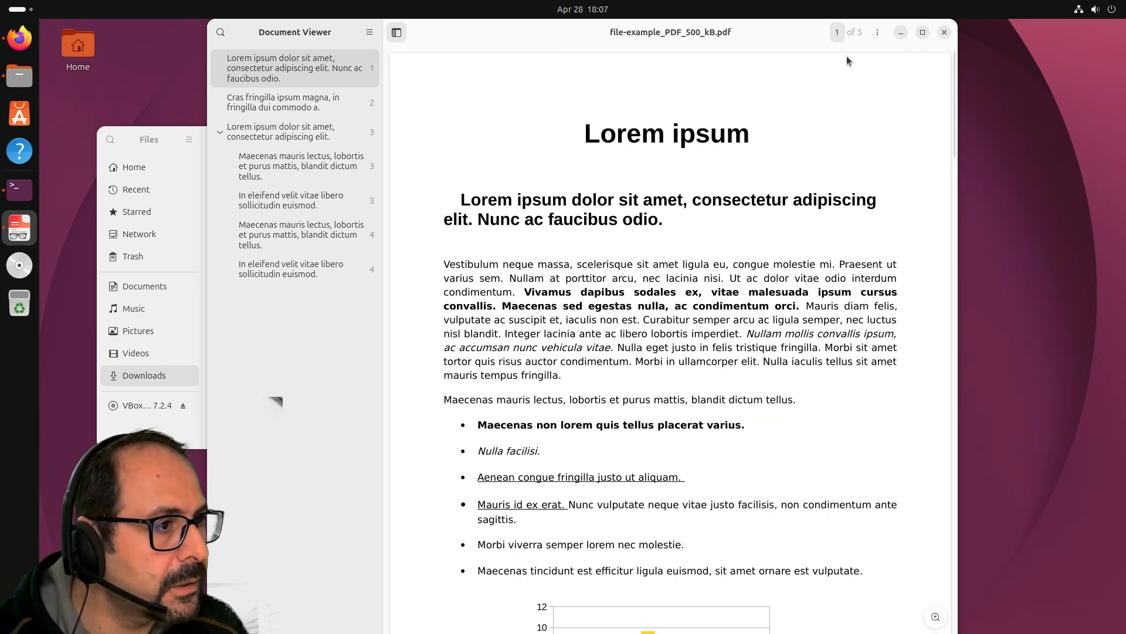
# Try Sign Digitally from the viewer's menu, dismiss the certificate notice, and close the viewer.
pyautogui.click(877, 32)
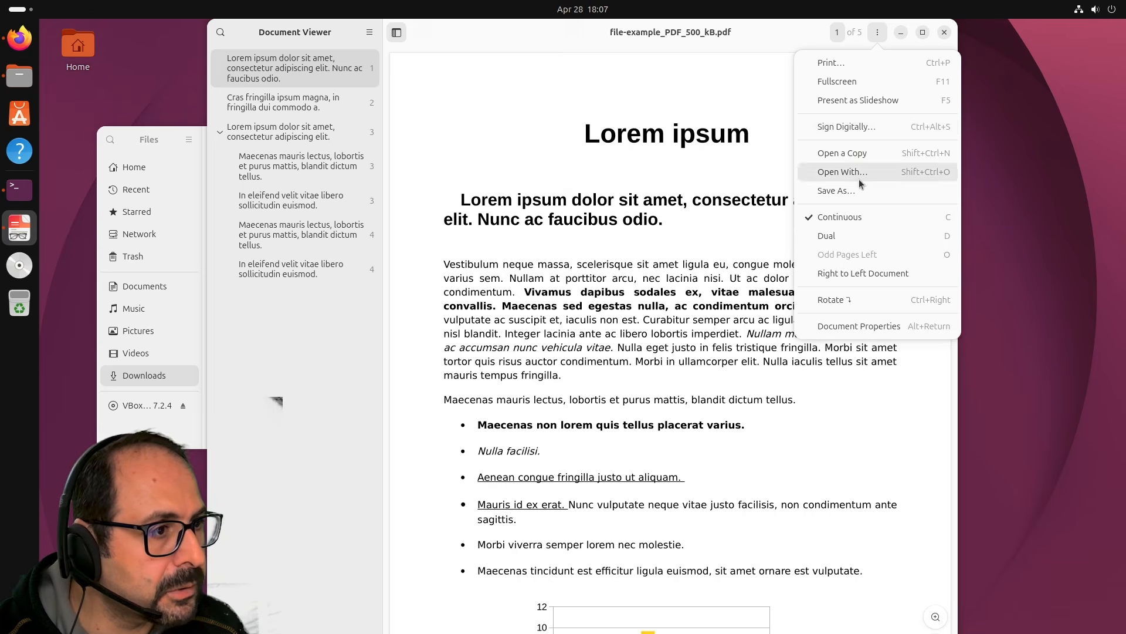
pyautogui.click(852, 133)
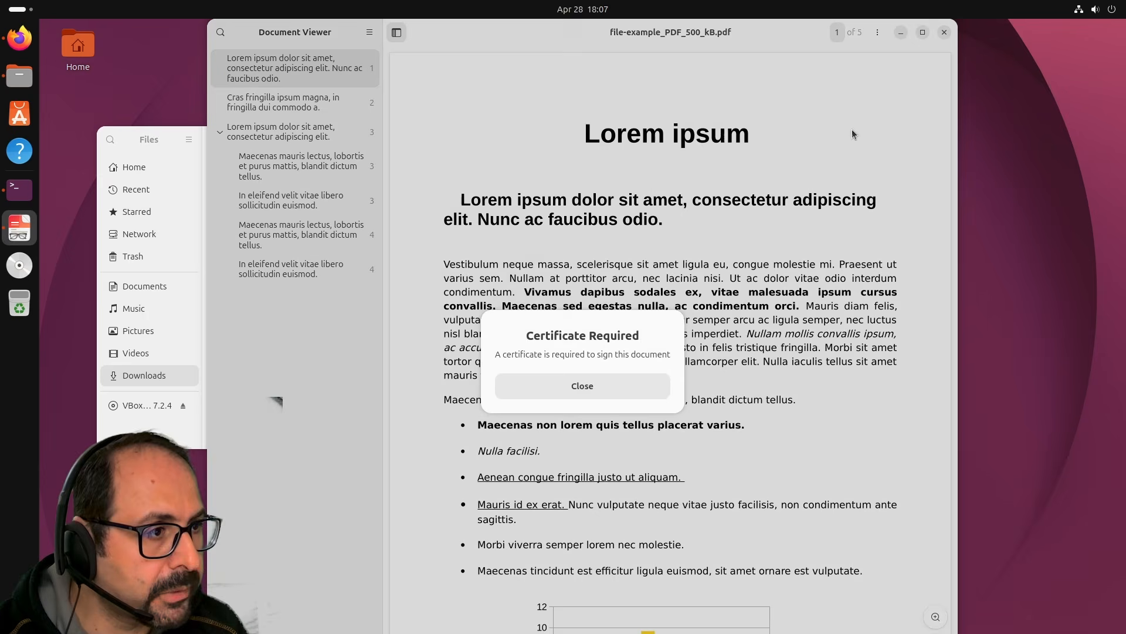
pyautogui.click(575, 382)
pyautogui.click(877, 33)
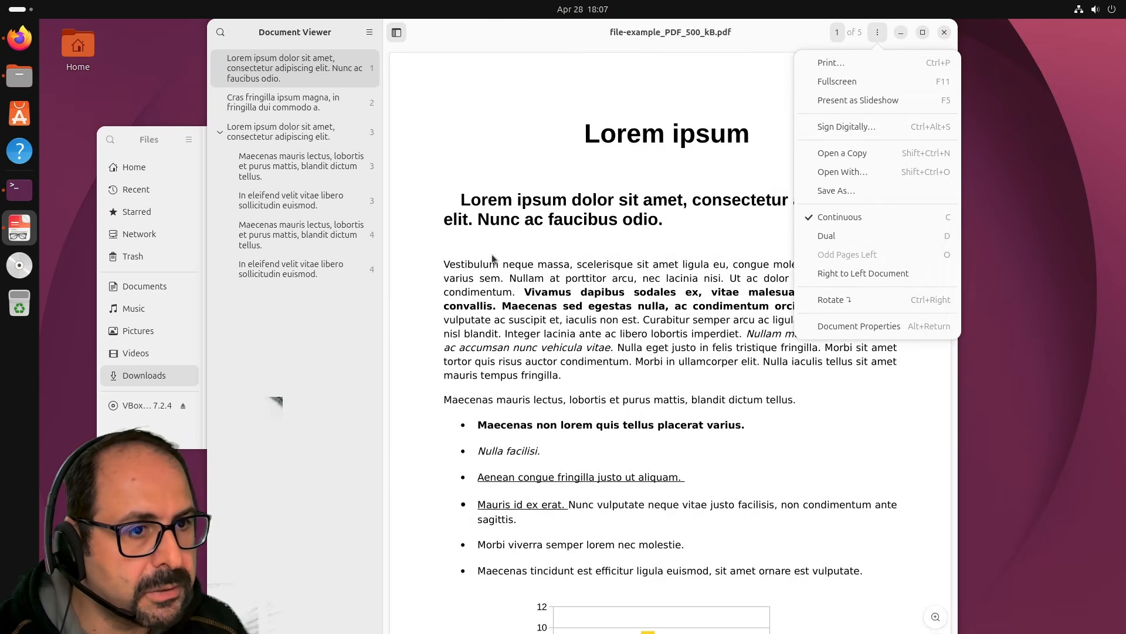
pyautogui.press('Escape')
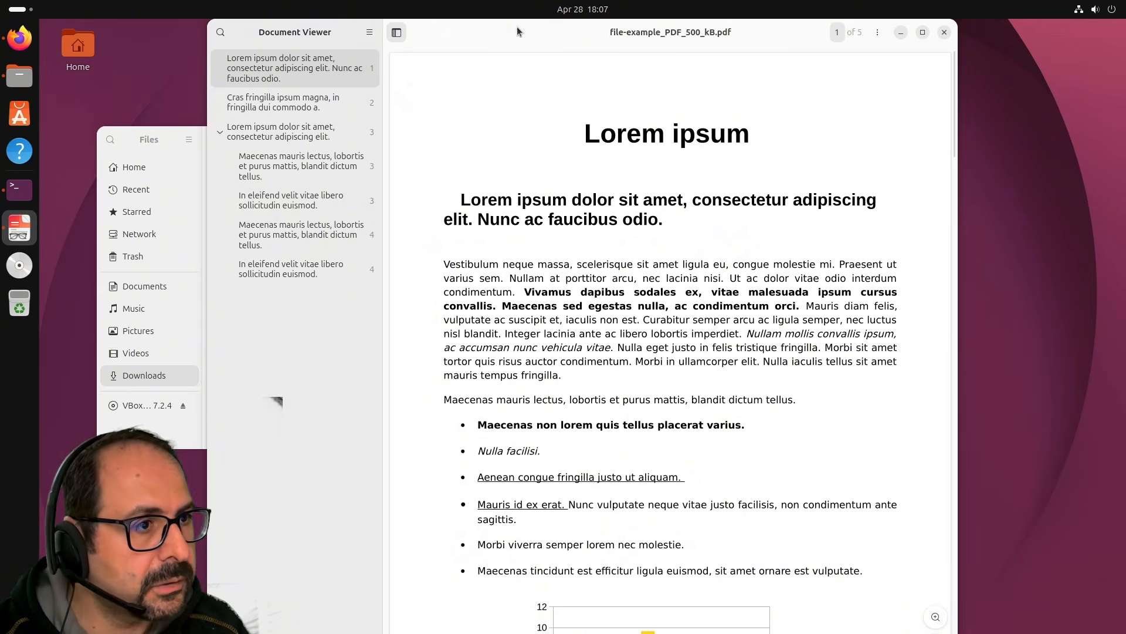
pyautogui.moveTo(499, 34); pyautogui.dragTo(396, 35)
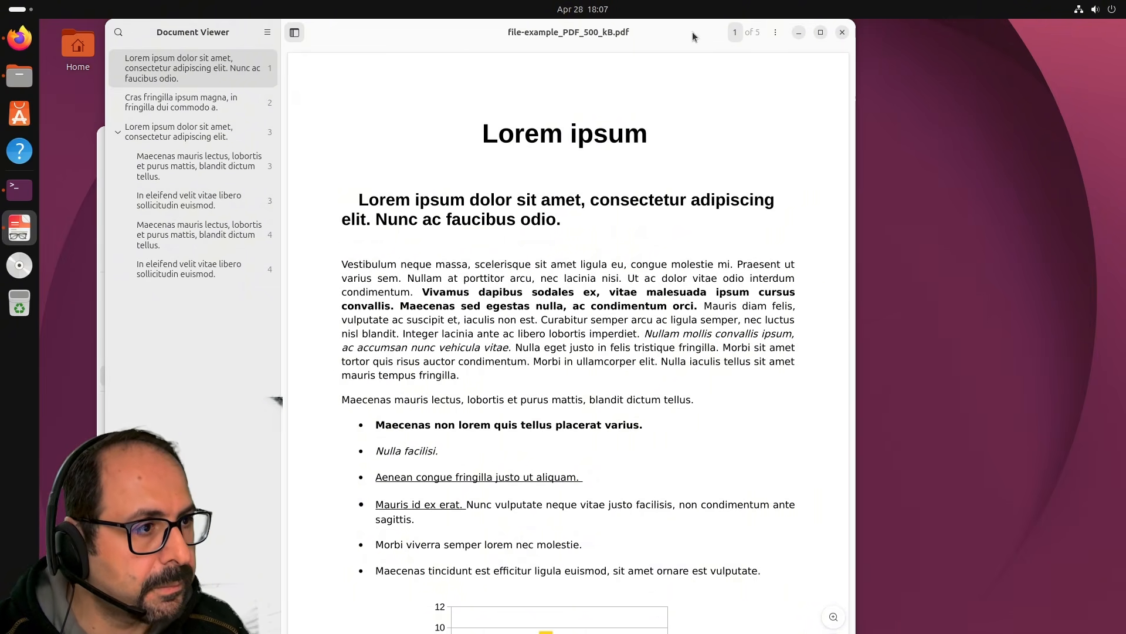
pyautogui.click(842, 32)
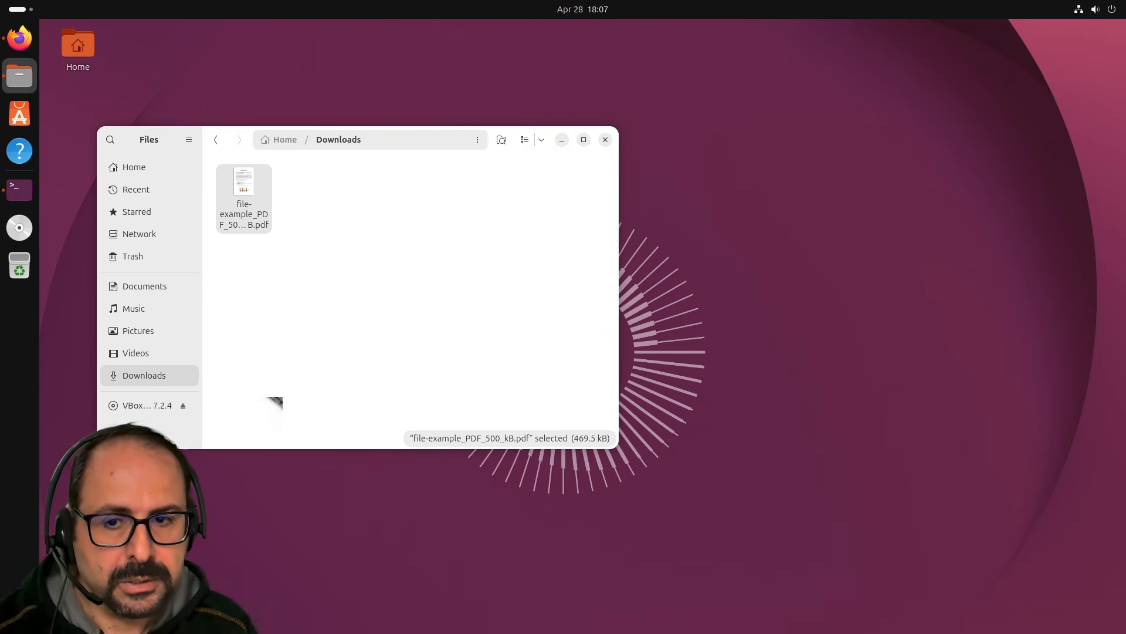
# Launch Image Viewer via the 'loupe' search, then return to Firefox's Privacy Notice tab.
pyautogui.press('super+a')
pyautogui.write('loupe')
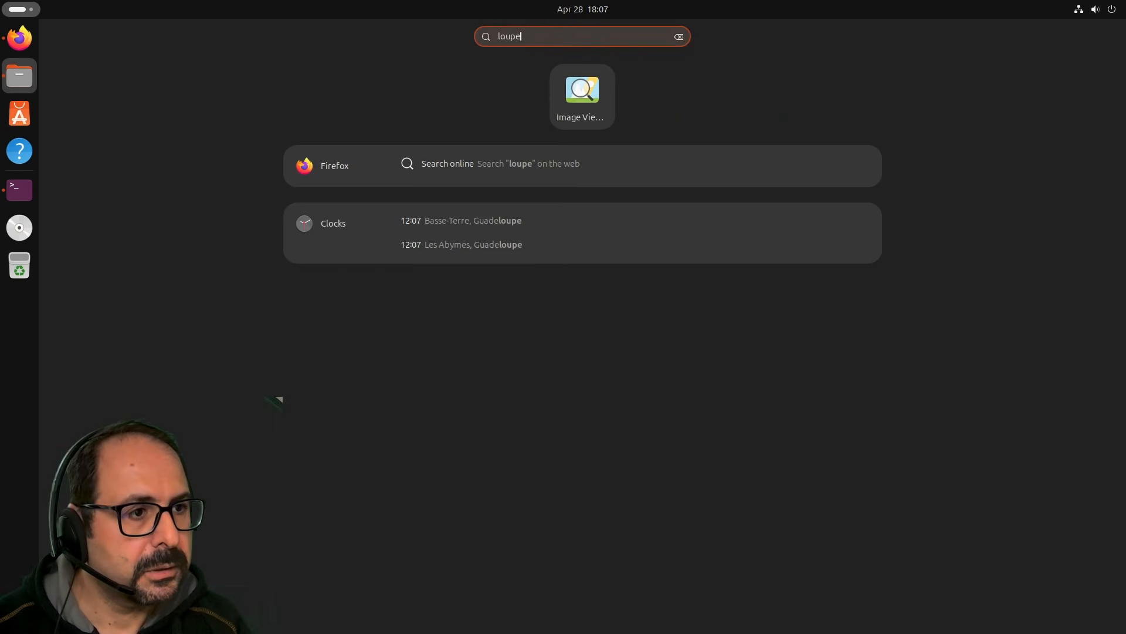
pyautogui.press('super')
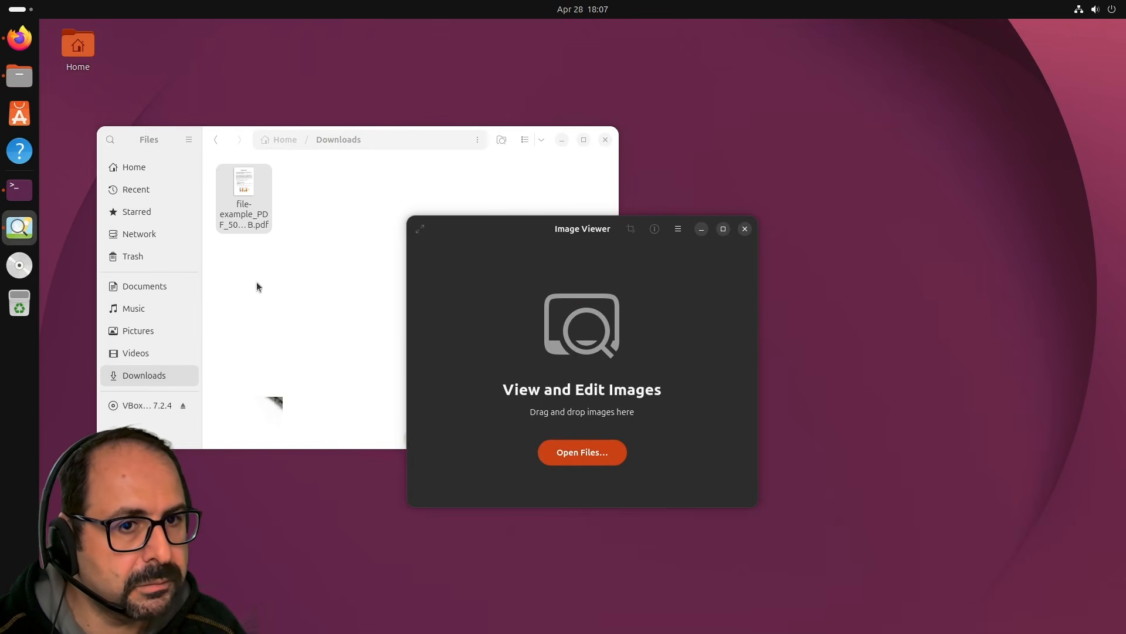
pyautogui.click(19, 39)
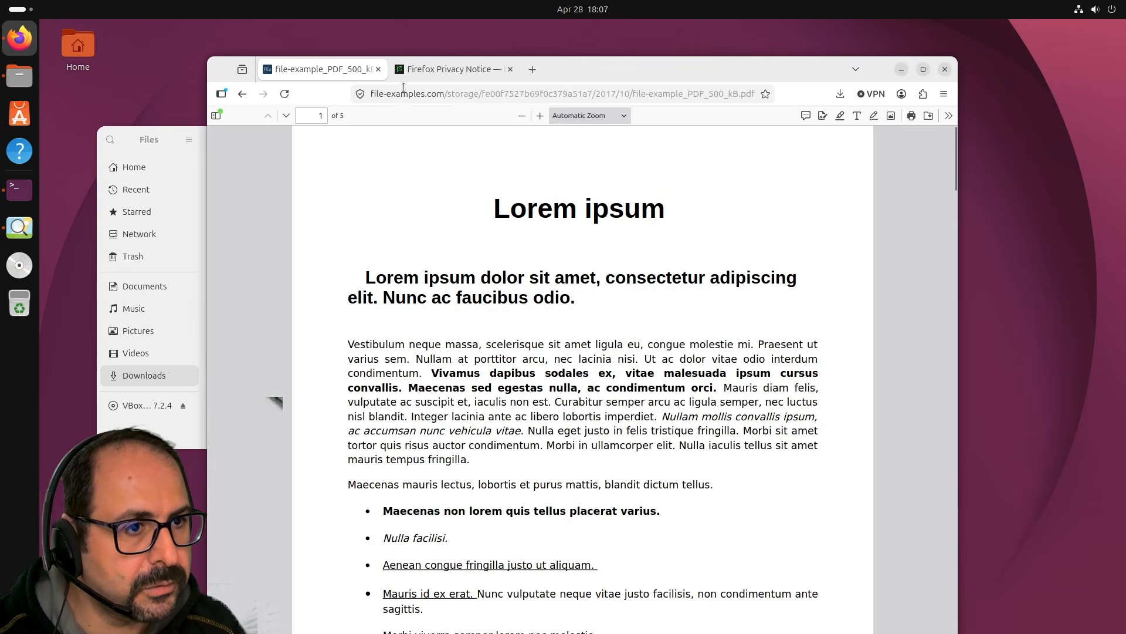
pyautogui.click(413, 71)
# Save the Privacy Notice page's illustration into Downloads with Save Image As.
pyautogui.rightClick(762, 309)
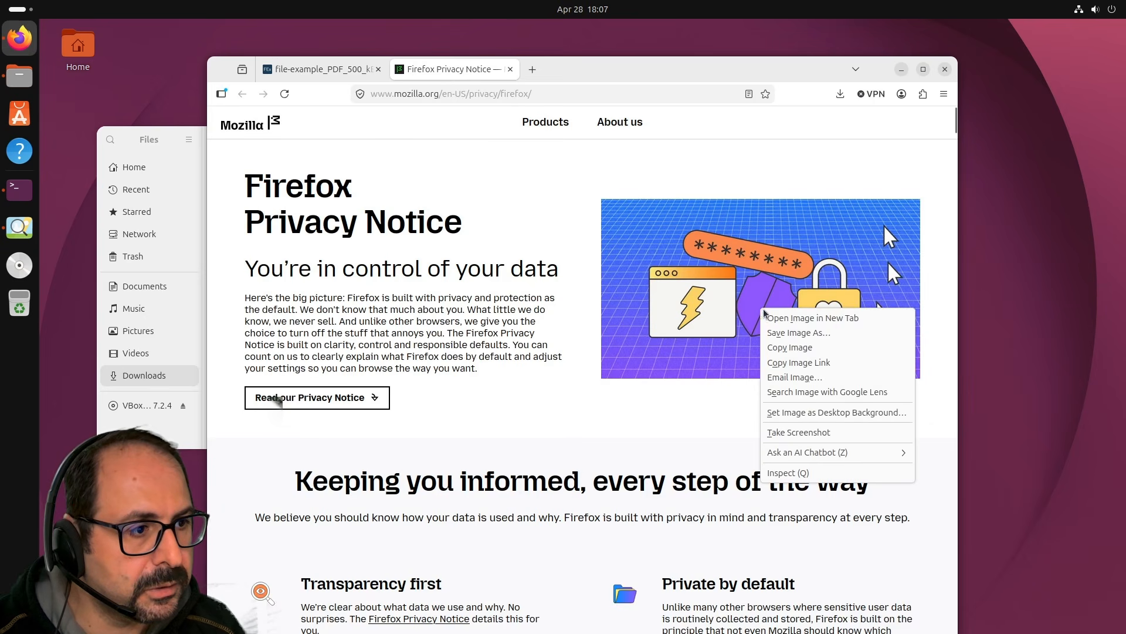
pyautogui.click(805, 332)
pyautogui.click(805, 571)
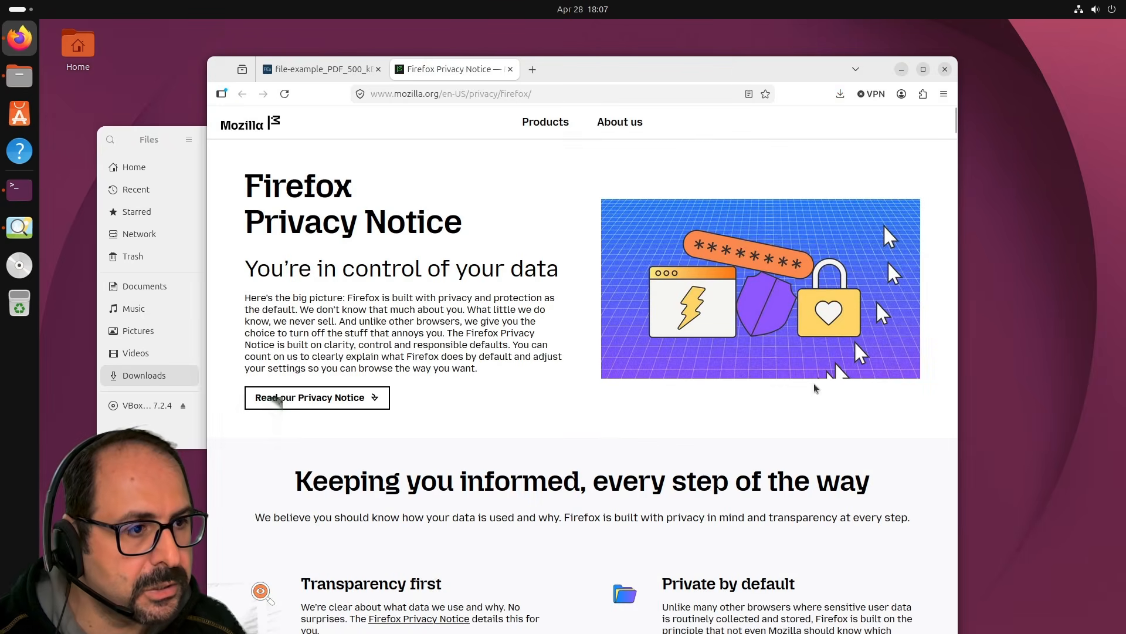
# Open hero-wide-high-res.0db80a8d9216.jpg in Image Viewer and show its About dialog with version 50.0.
pyautogui.click(900, 69)
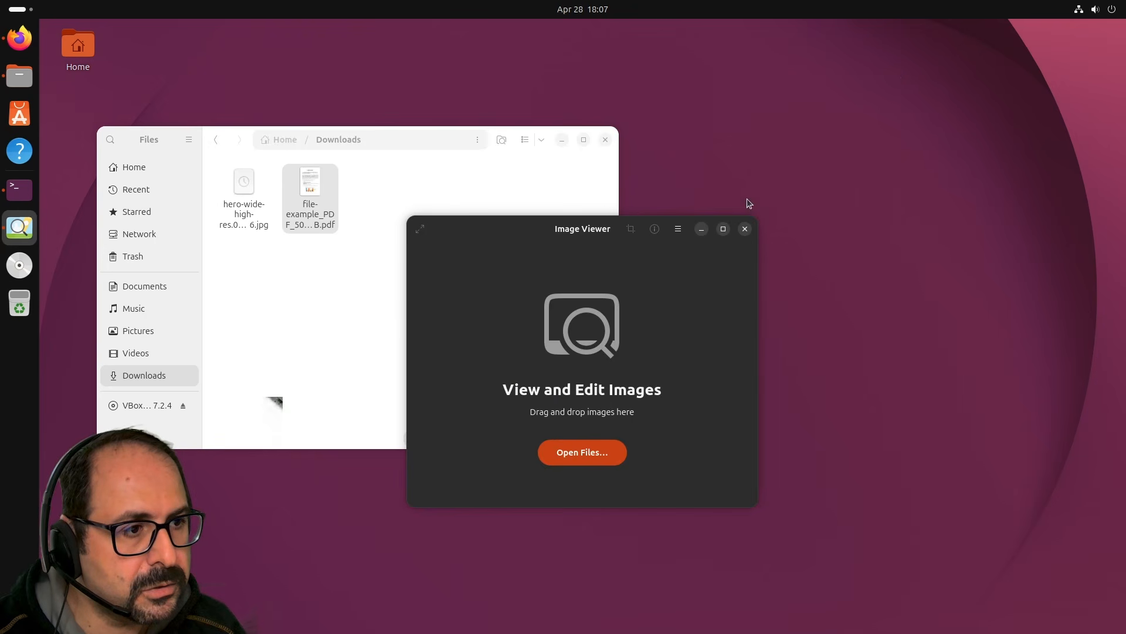
pyautogui.click(745, 228)
pyautogui.click(244, 185)
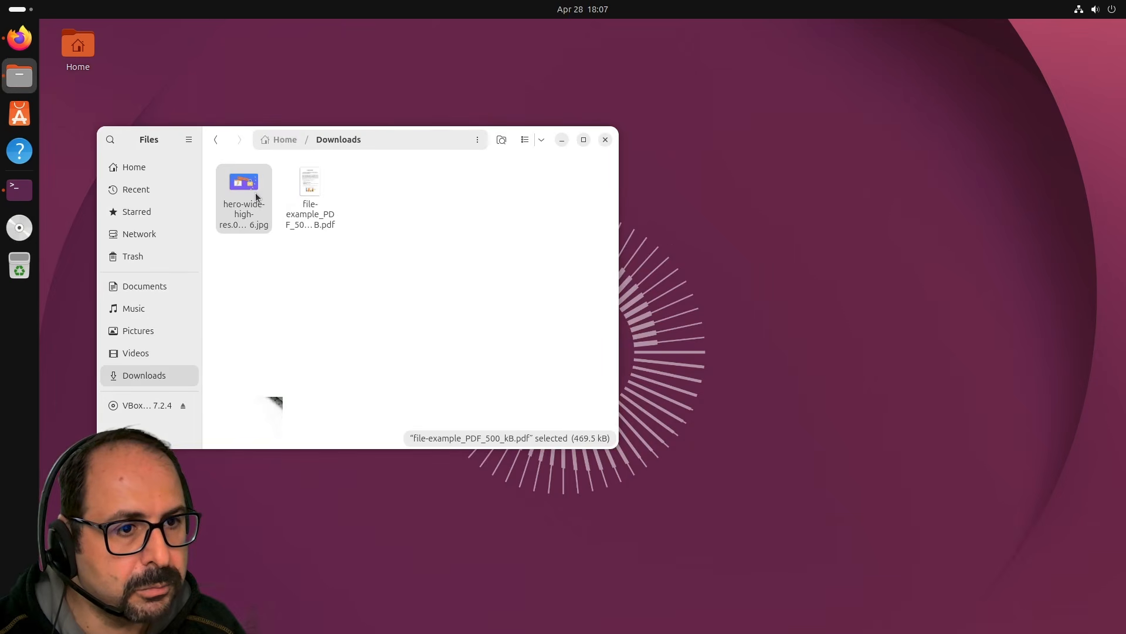
pyautogui.press('Return')
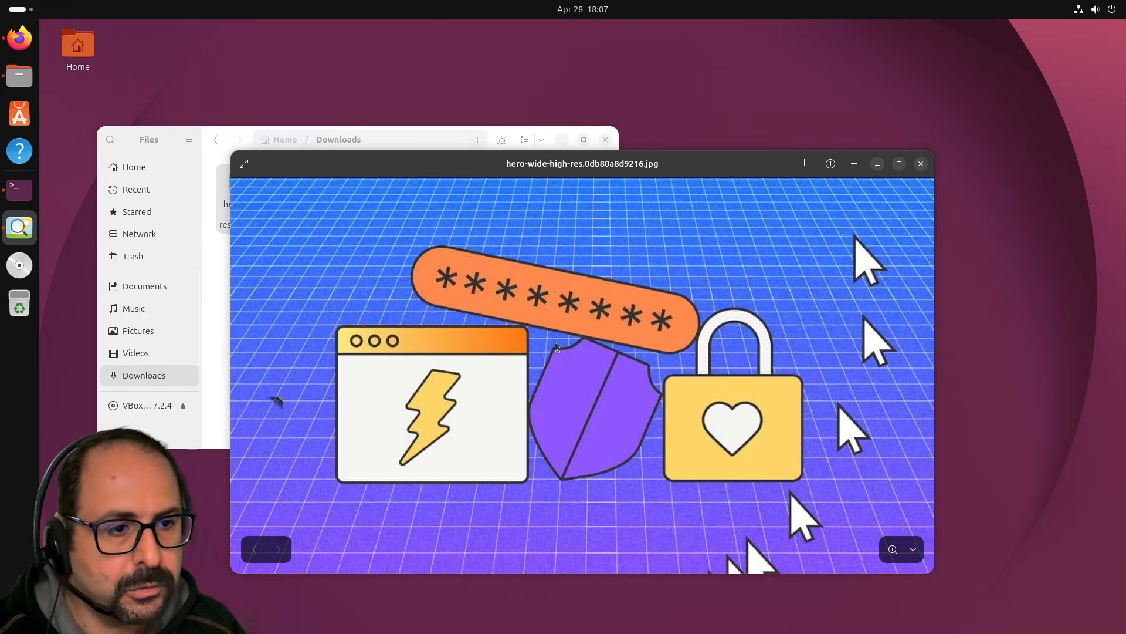
pyautogui.rightClick(490, 292)
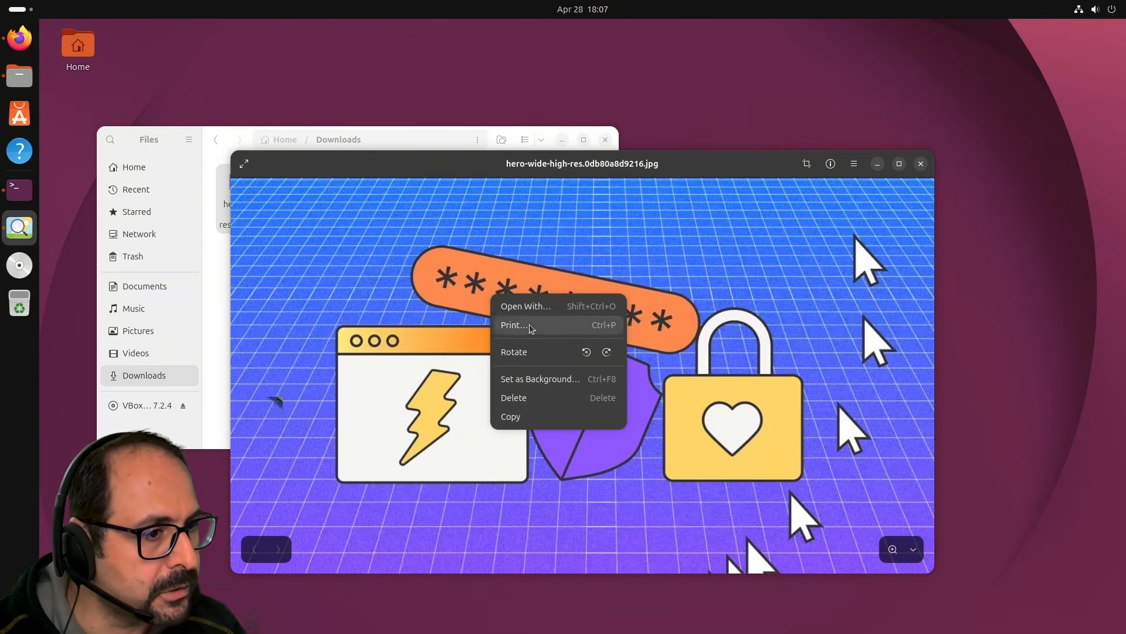
pyautogui.click(575, 168)
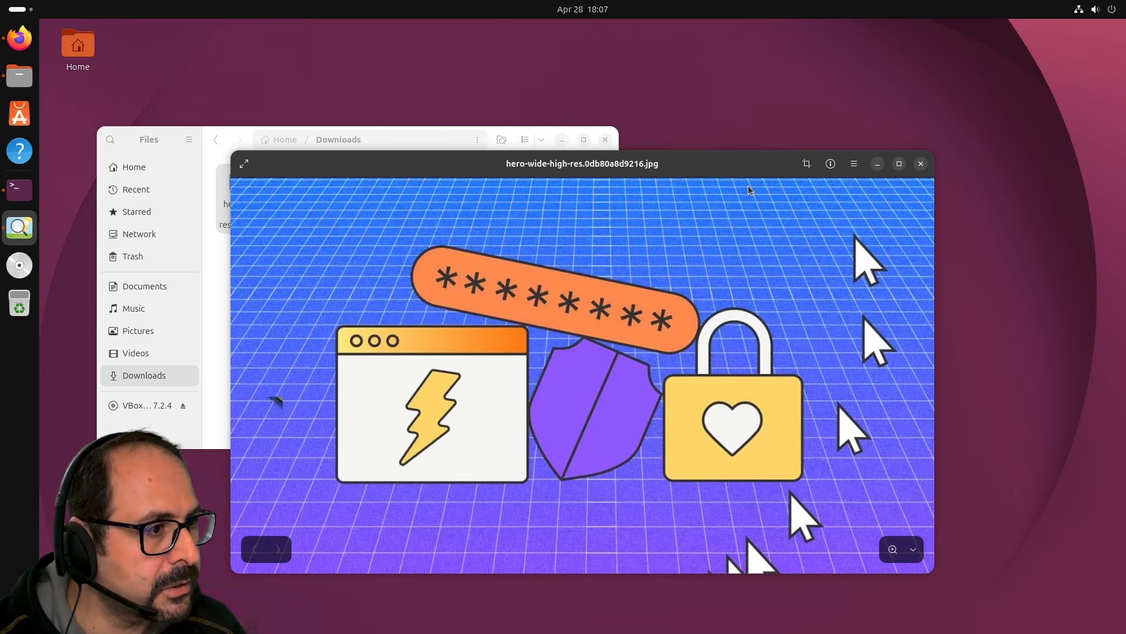
pyautogui.click(854, 166)
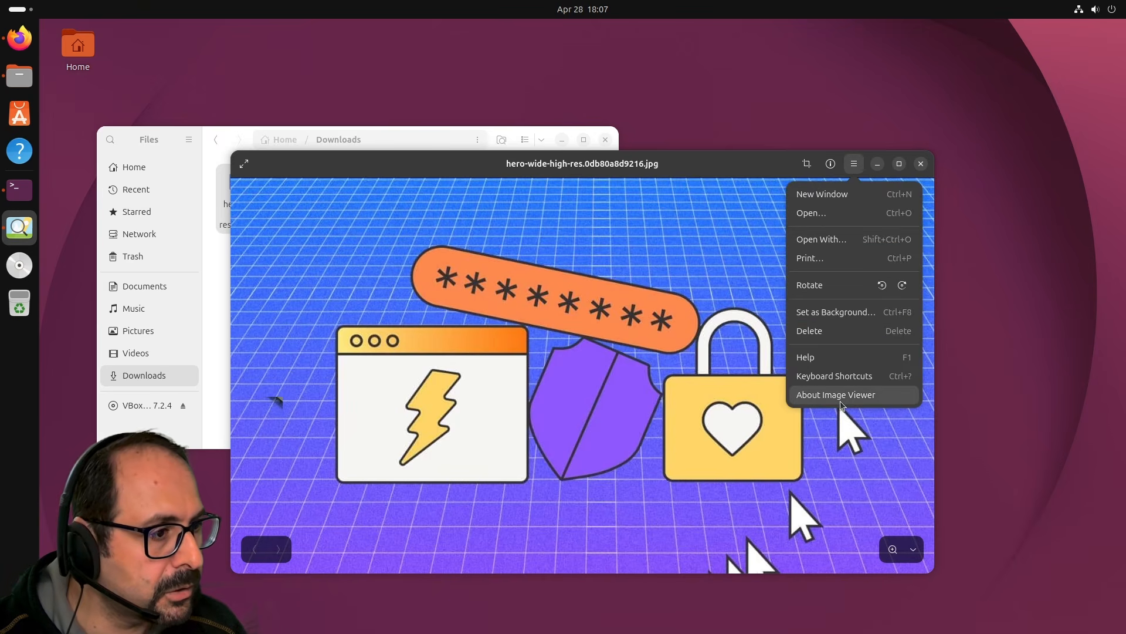
pyautogui.press('Escape')
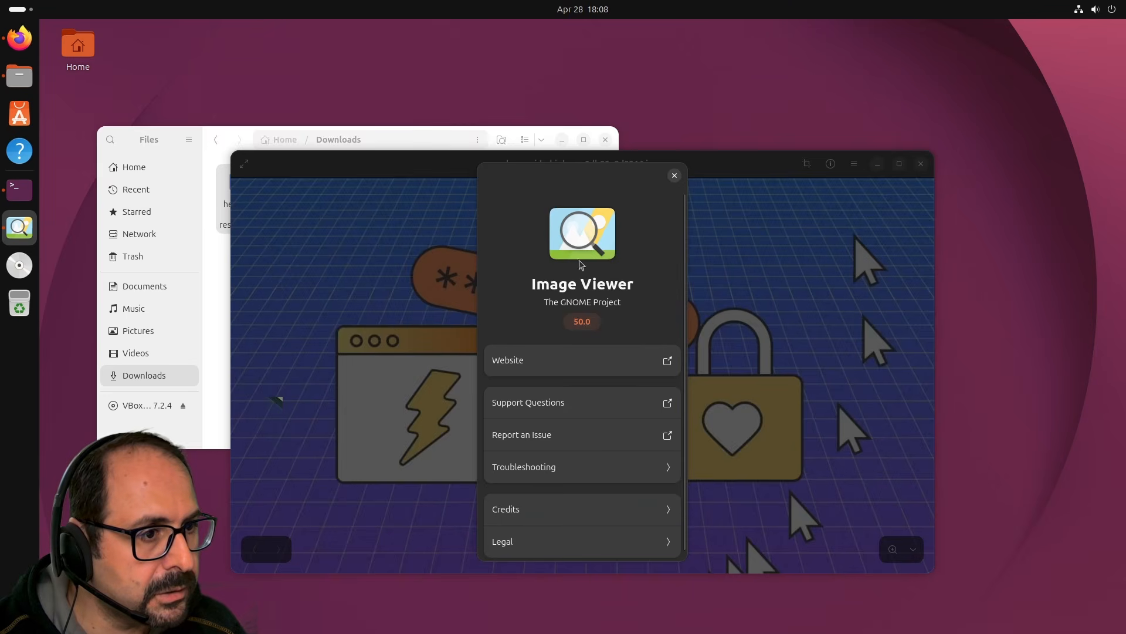
pyautogui.scroll(-1, 583, 388)
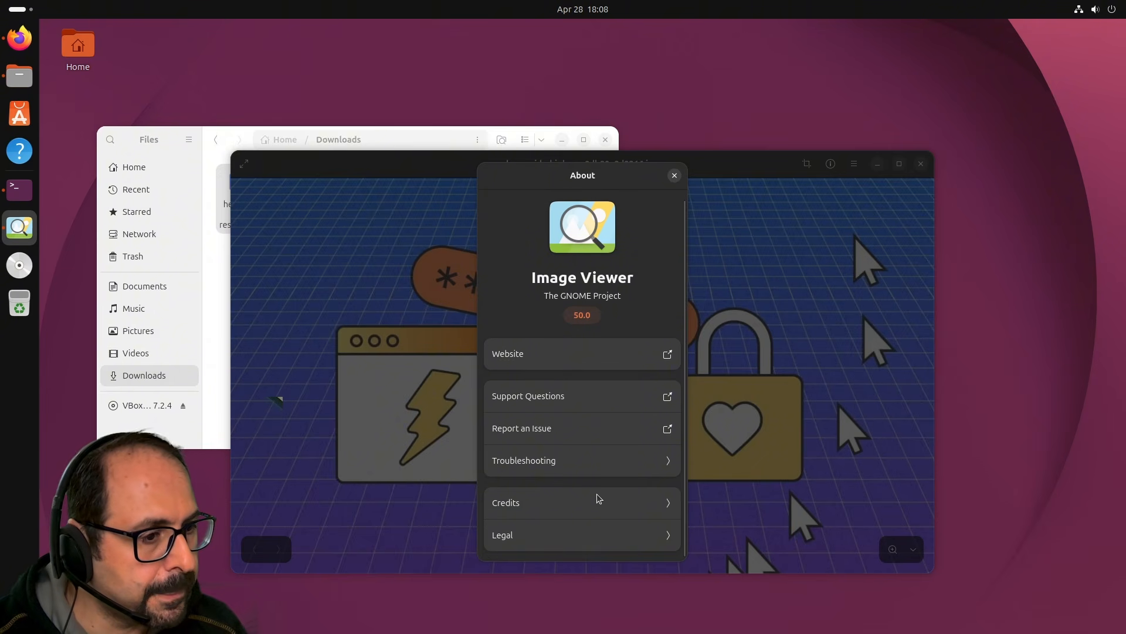
# Open apps.gnome.org/Loupe from the Image Viewer About dialog, browse it, then raise Terminal.
pyautogui.click(675, 354)
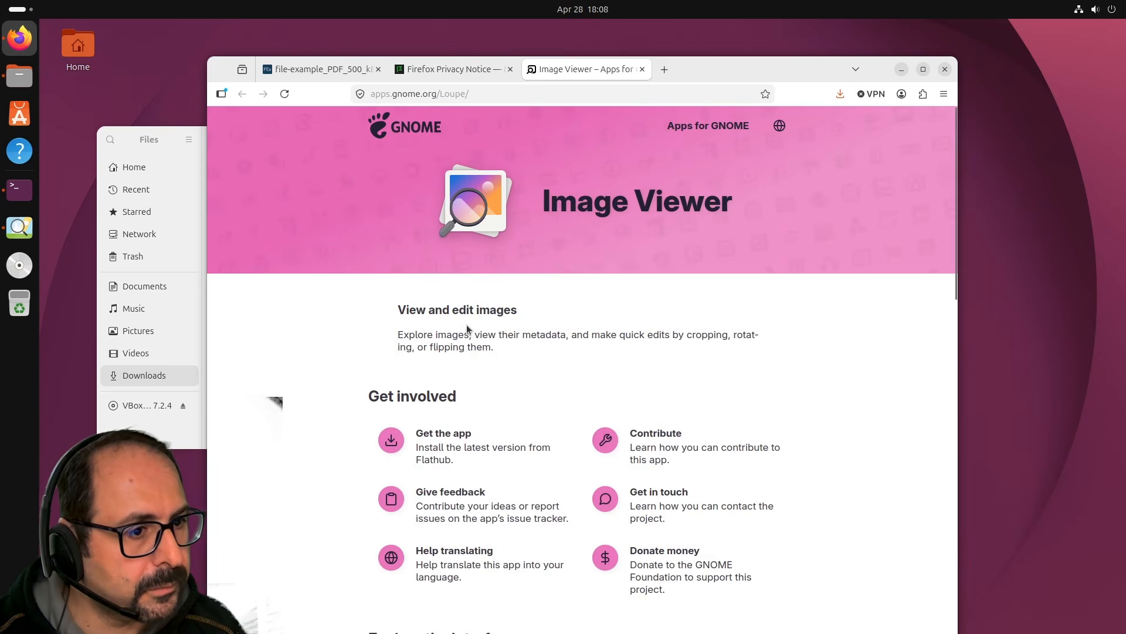
pyautogui.scroll(-5, 567, 359)
pyautogui.scroll(-10, 566, 366)
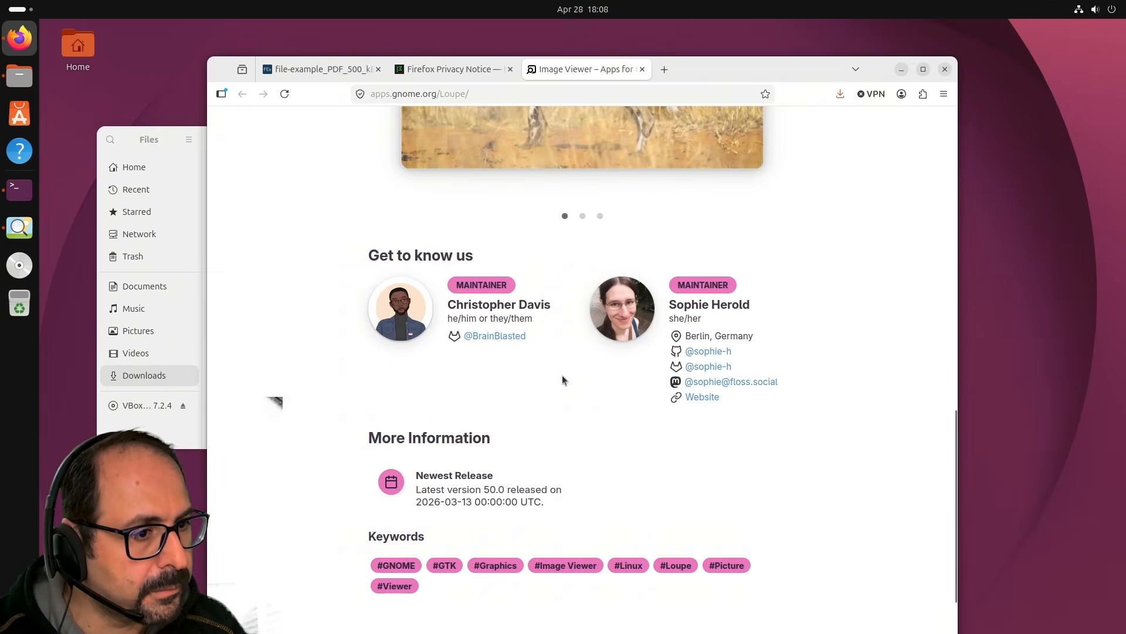
pyautogui.scroll(-4, 563, 375)
pyautogui.scroll(9, 564, 370)
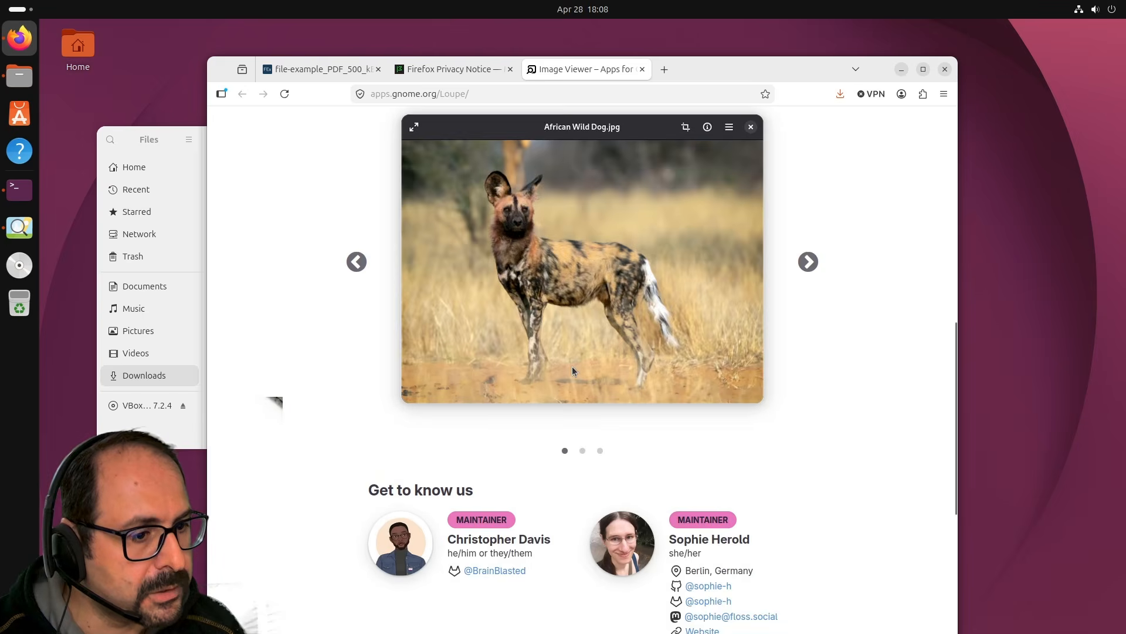
pyautogui.scroll(-2, 573, 371)
pyautogui.scroll(1, 580, 380)
pyautogui.scroll(11, 580, 379)
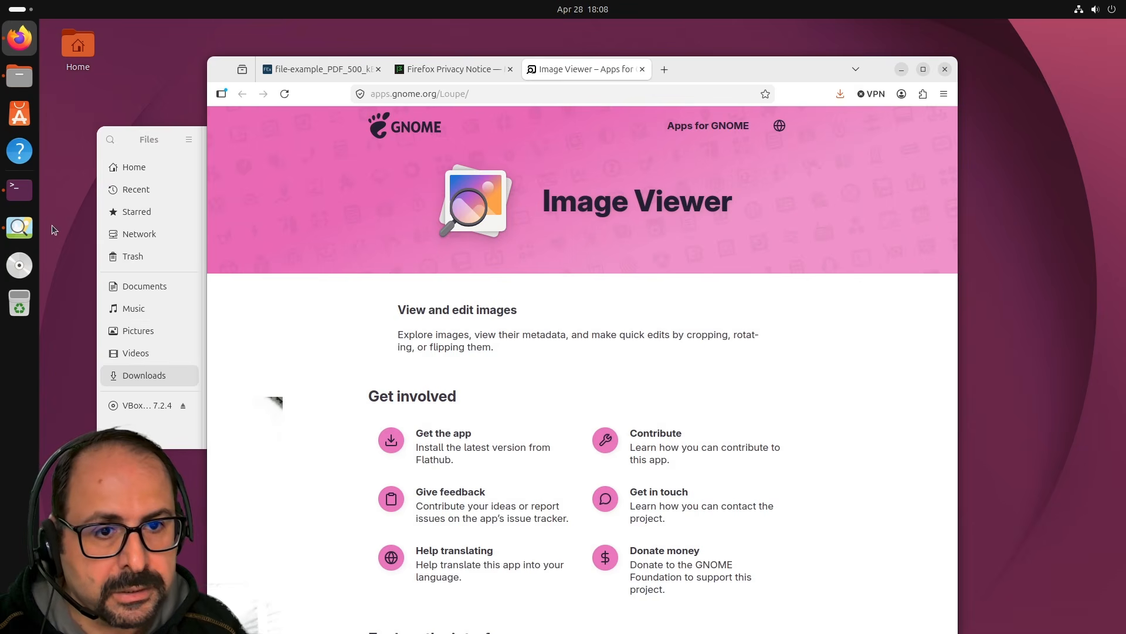
pyautogui.click(19, 188)
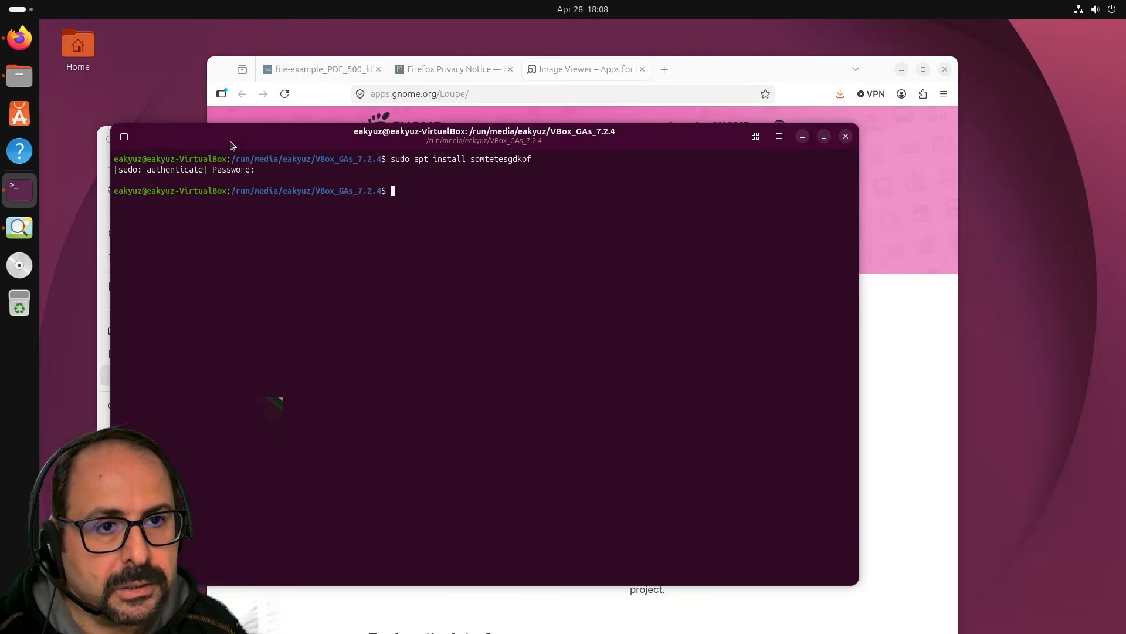
# Move the terminal window, then return to it by searching 'ptyxi' in the overview.
pyautogui.moveTo(238, 125); pyautogui.dragTo(217, 191)
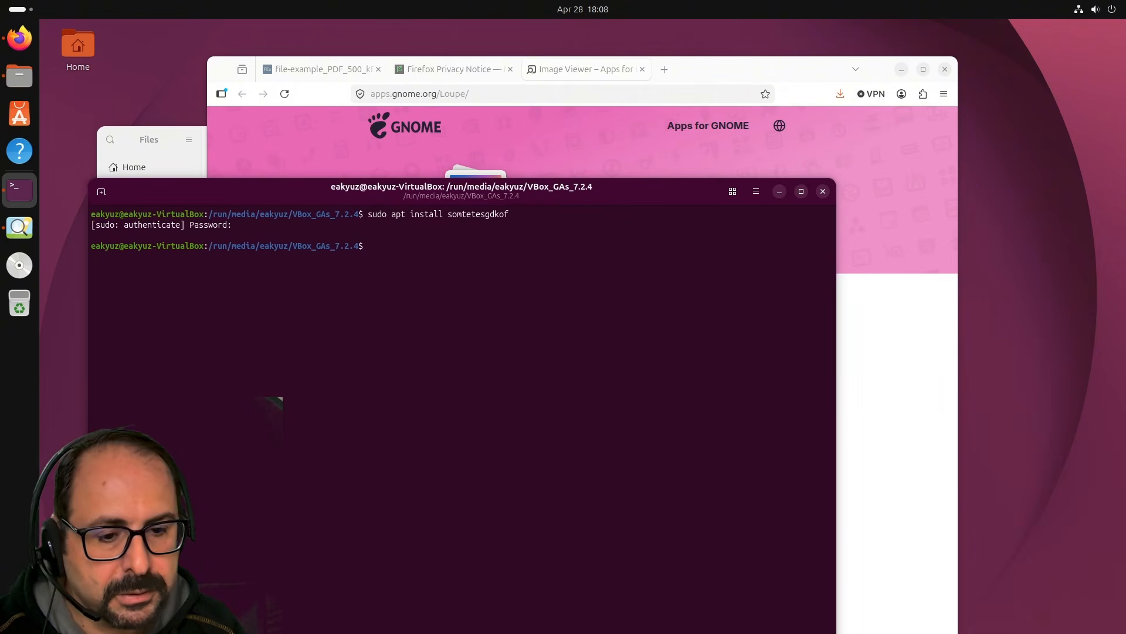
pyautogui.press('super')
pyautogui.write('pty')
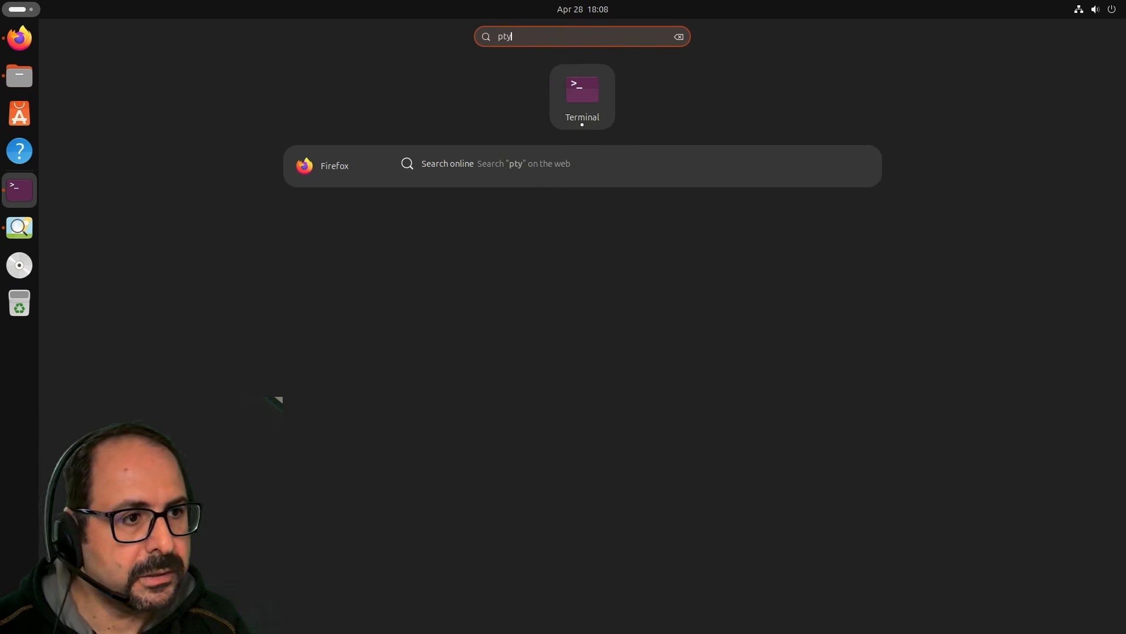
pyautogui.write('xis')
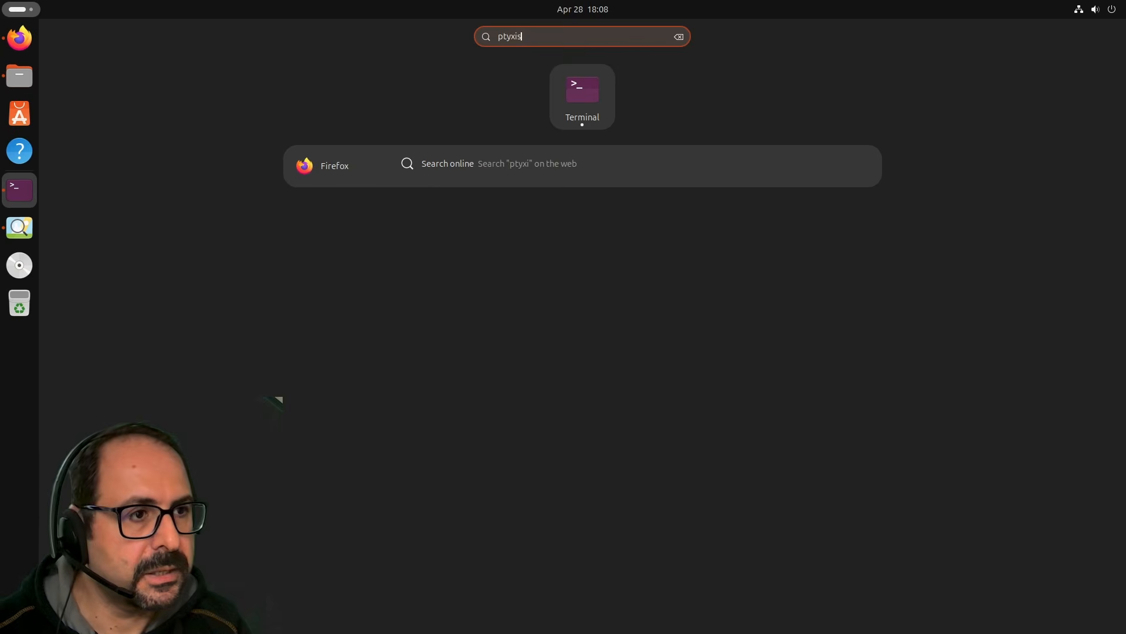
pyautogui.press('Return')
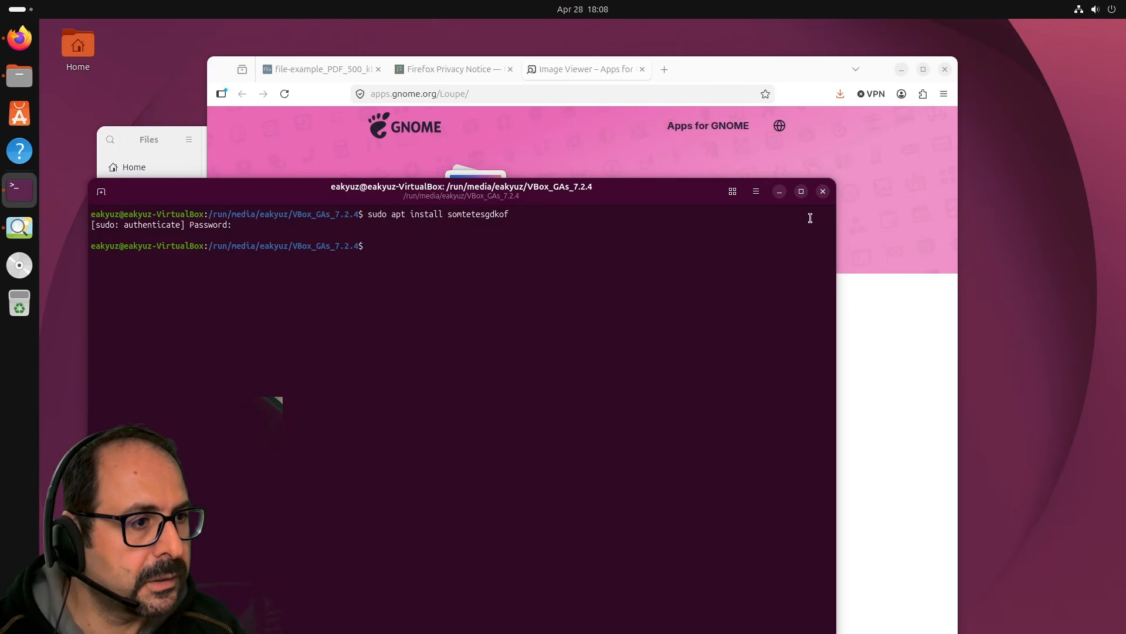
# Open the ptyxis GitLab repository from Terminal's About dialog and browse its file list.
pyautogui.click(756, 191)
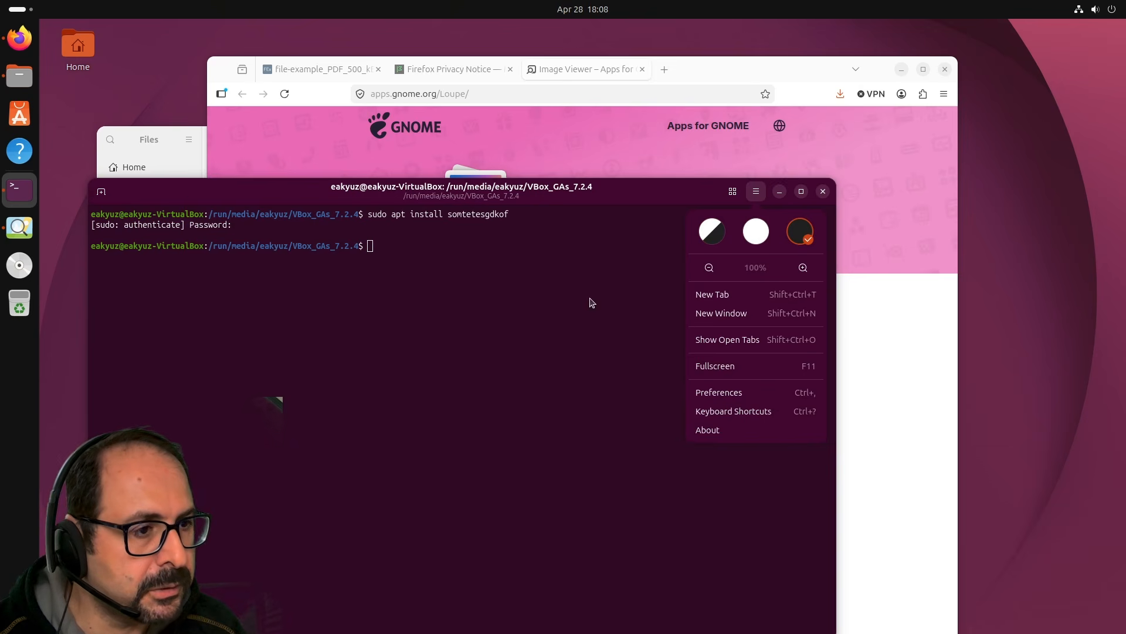
pyautogui.click(743, 430)
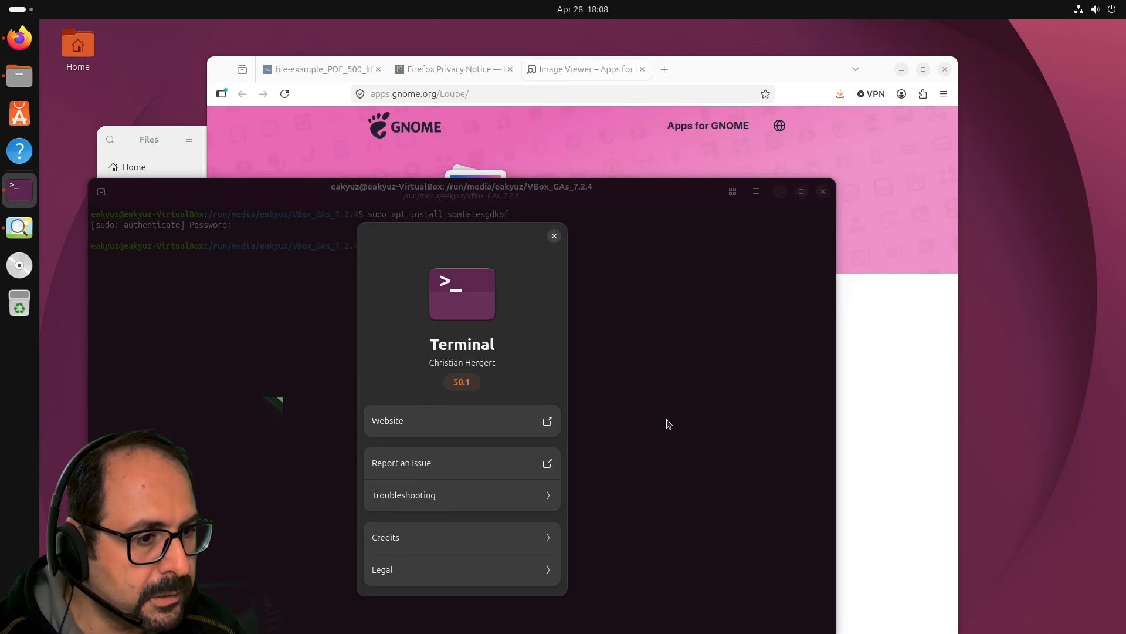
pyautogui.click(418, 418)
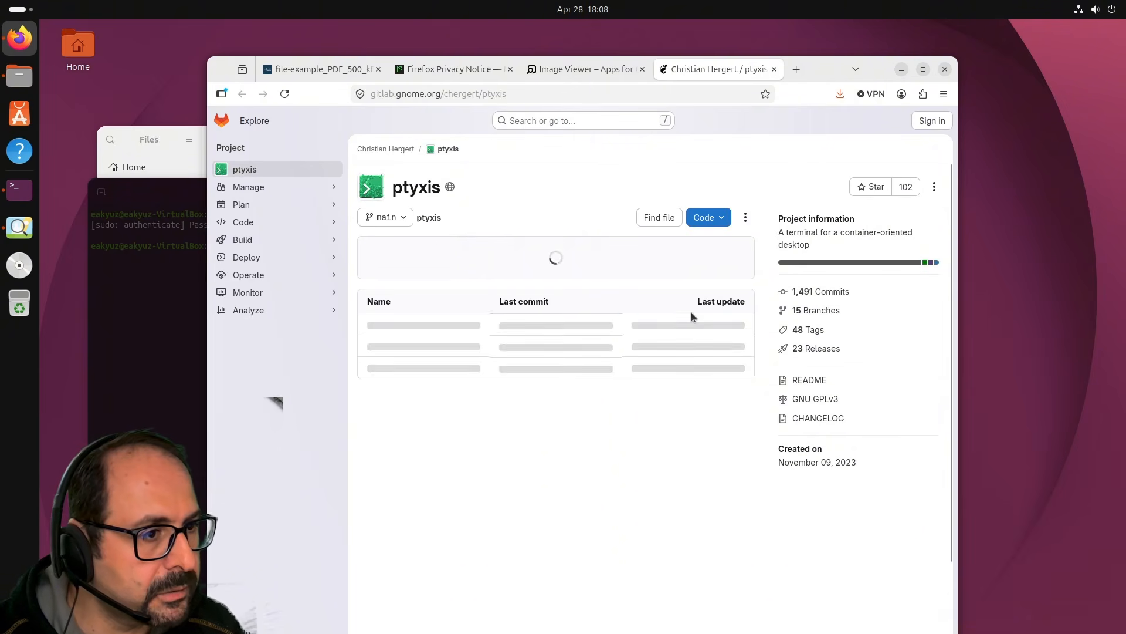
pyautogui.scroll(-3, 642, 333)
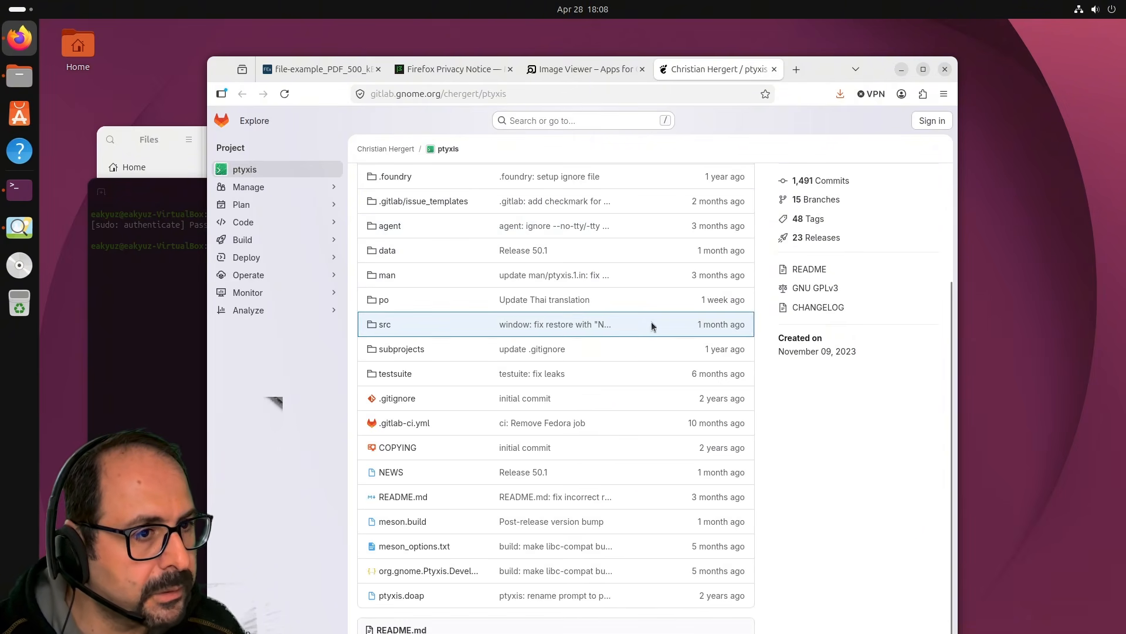
pyautogui.scroll(3, 652, 326)
pyautogui.scroll(-3, 717, 466)
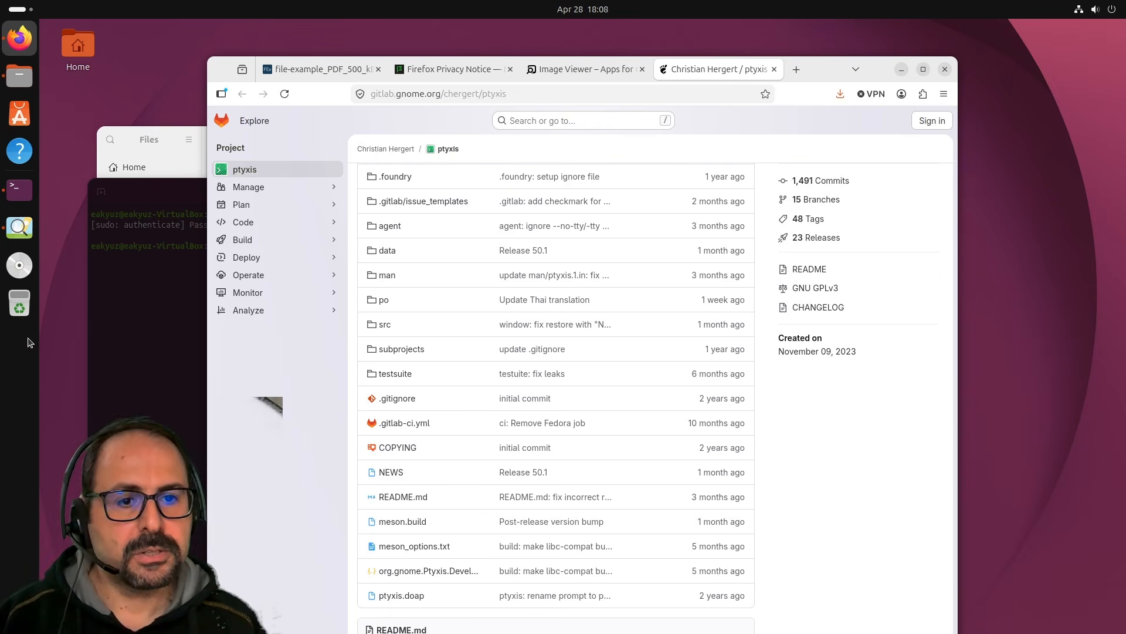
# Browse the System and Utilities folders in the app grid, then launch Resources.
pyautogui.click(20, 615)
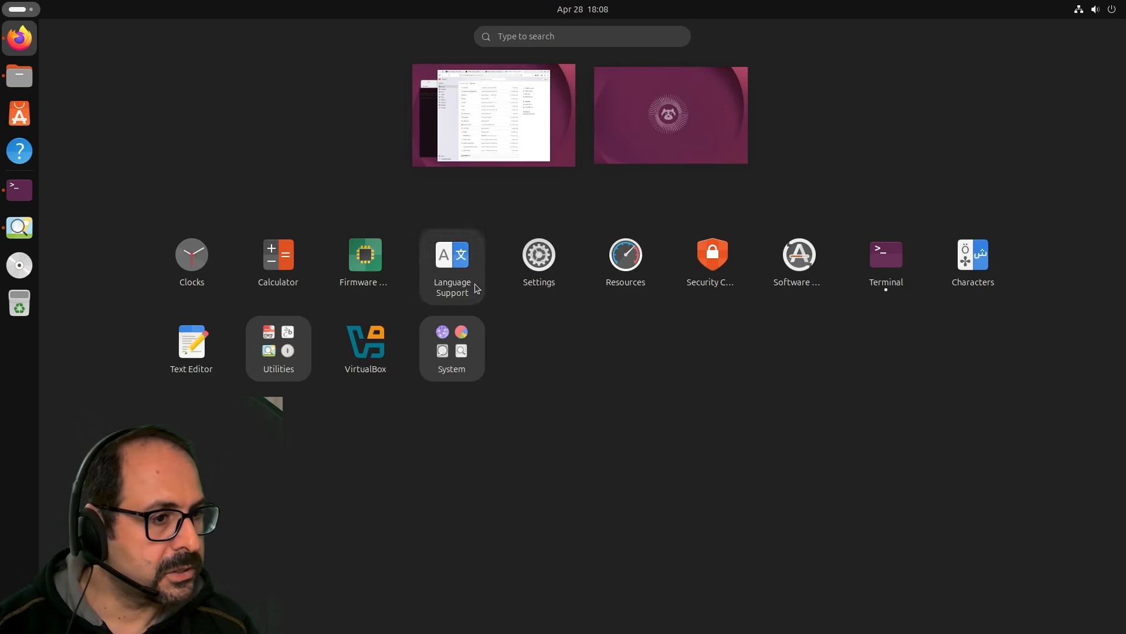
pyautogui.click(455, 349)
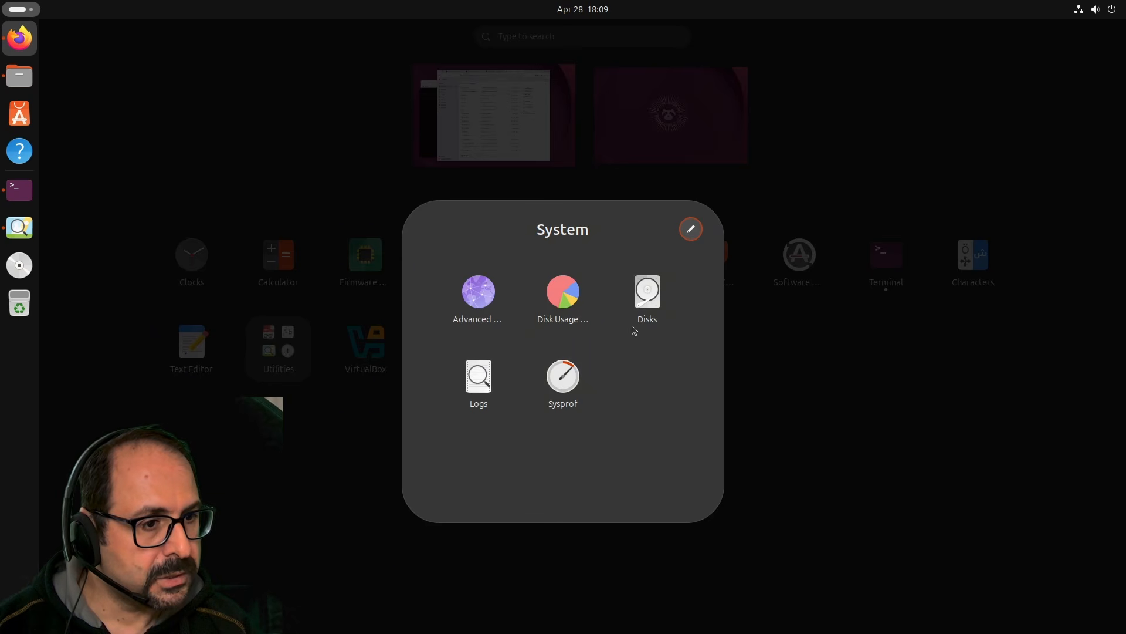
pyautogui.click(850, 420)
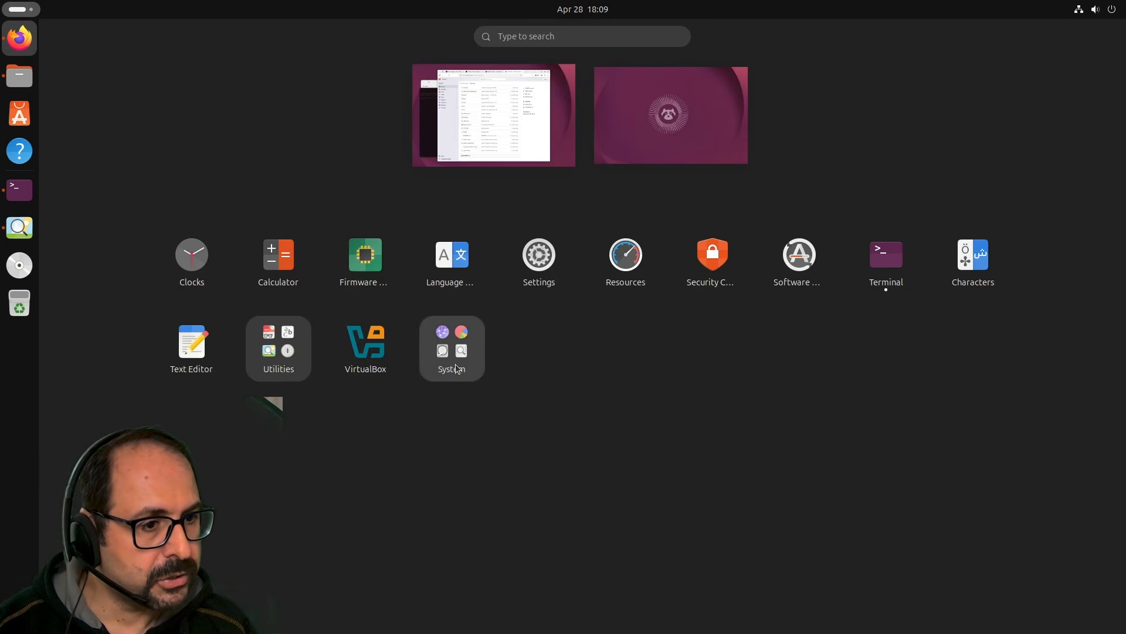
pyautogui.click(456, 365)
pyautogui.click(298, 424)
pyautogui.click(285, 359)
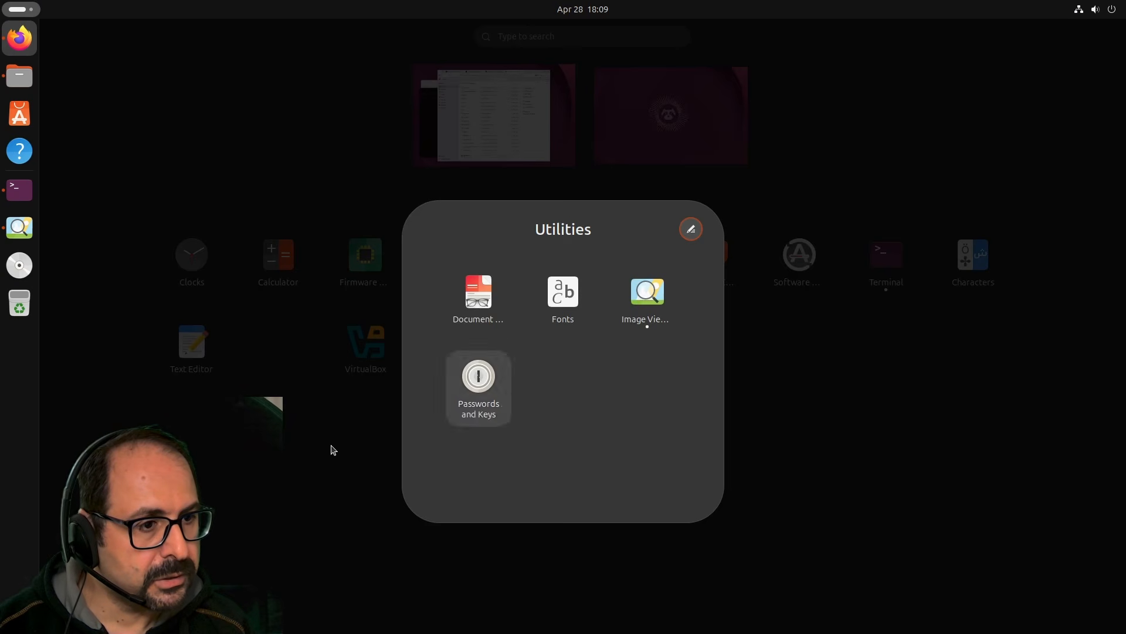
pyautogui.click(333, 450)
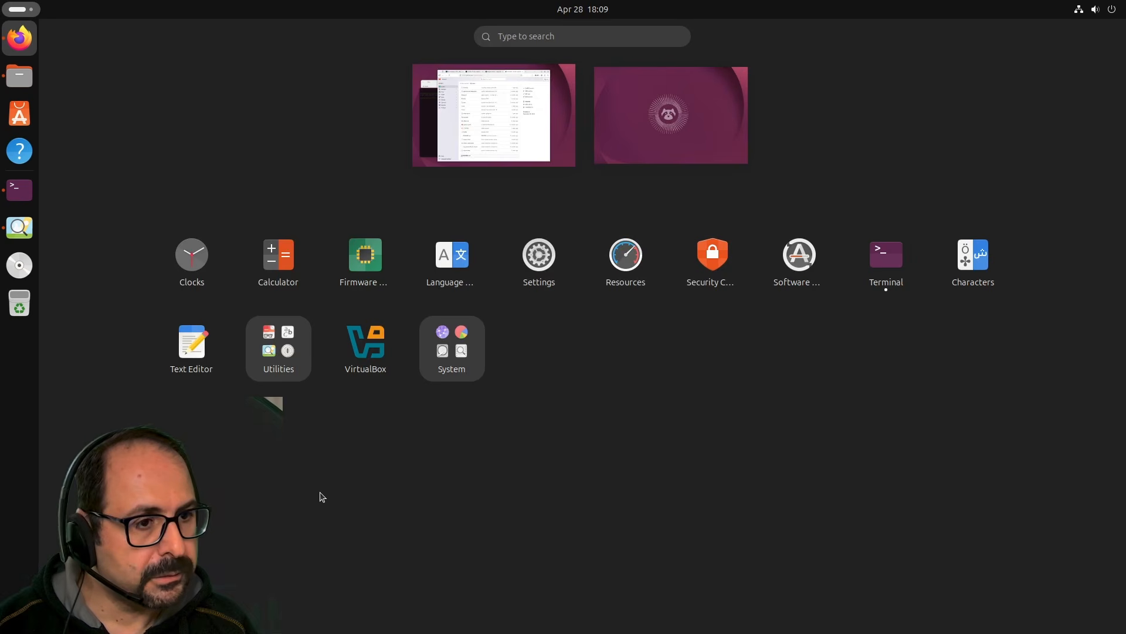
pyautogui.click(626, 254)
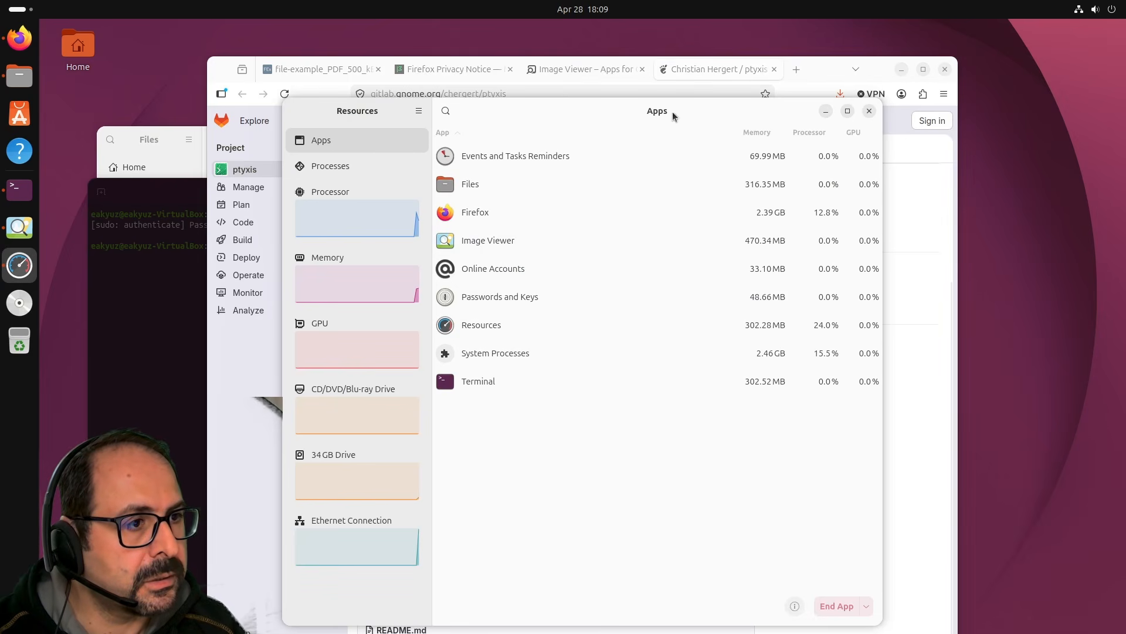
# Minimize Firefox, show the Resources Processes list, and briefly search 'howtime' in Activities.
pyautogui.click(902, 69)
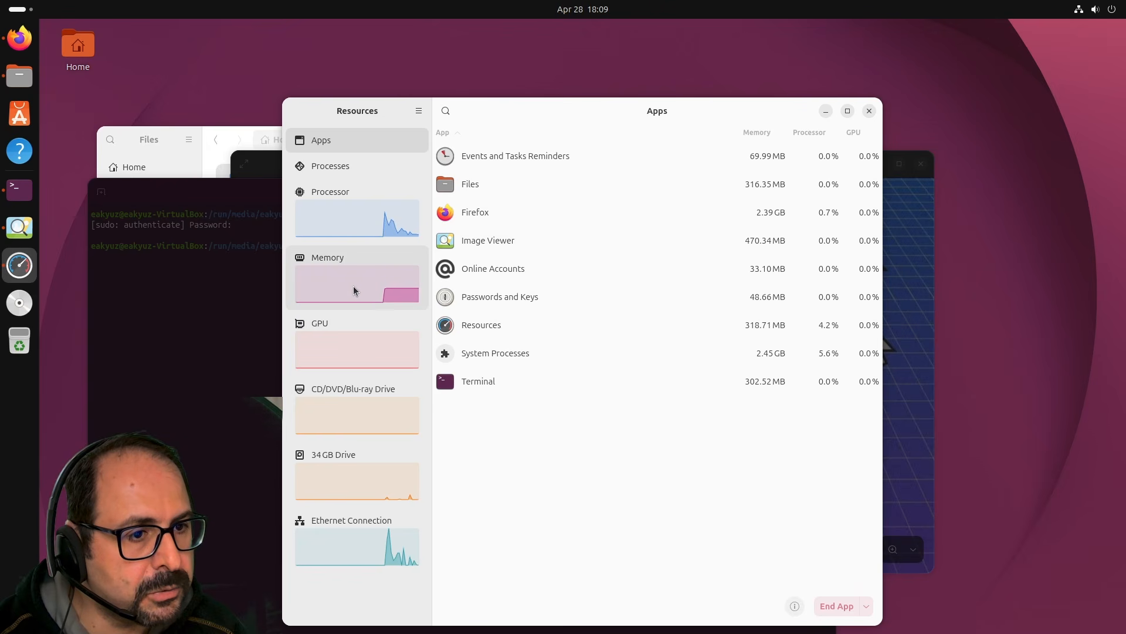
pyautogui.click(349, 173)
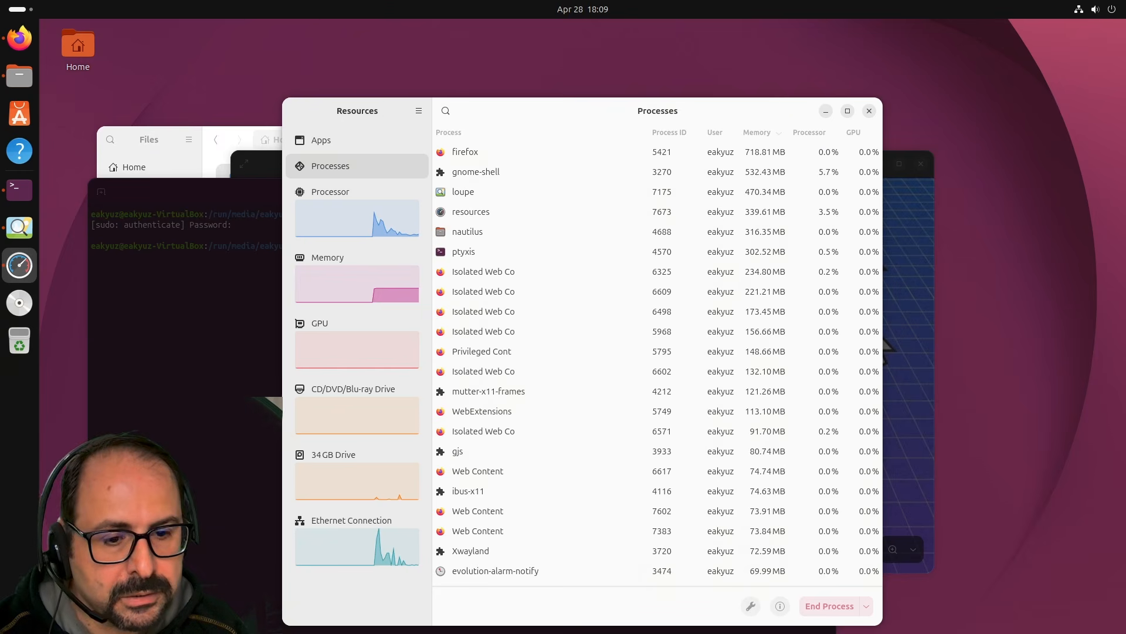
pyautogui.press('super+a')
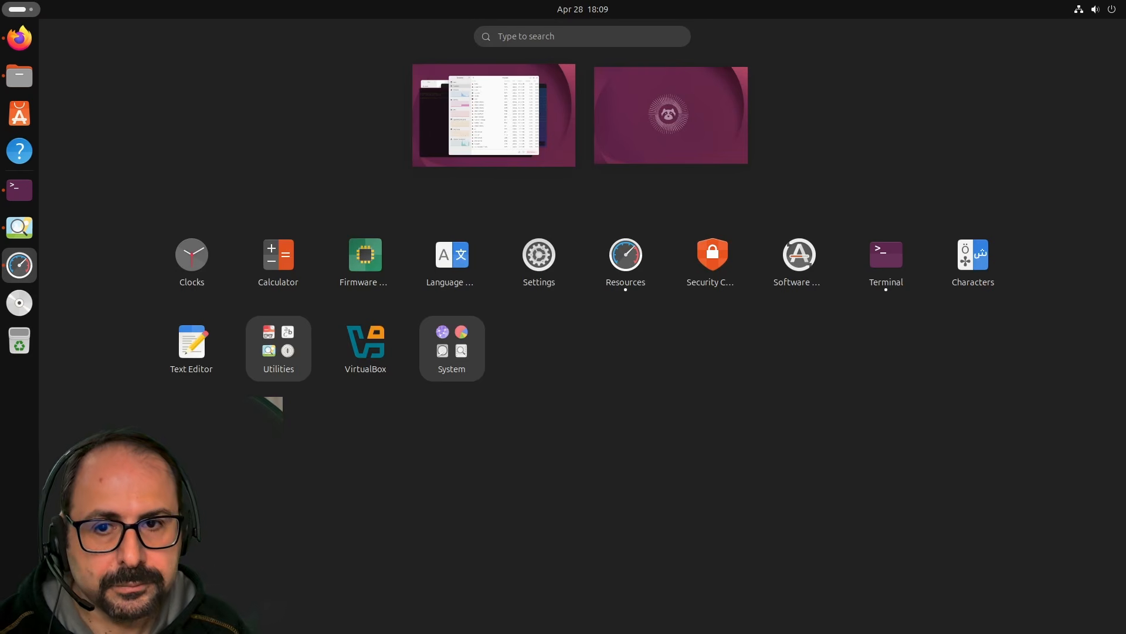
pyautogui.write('ho')
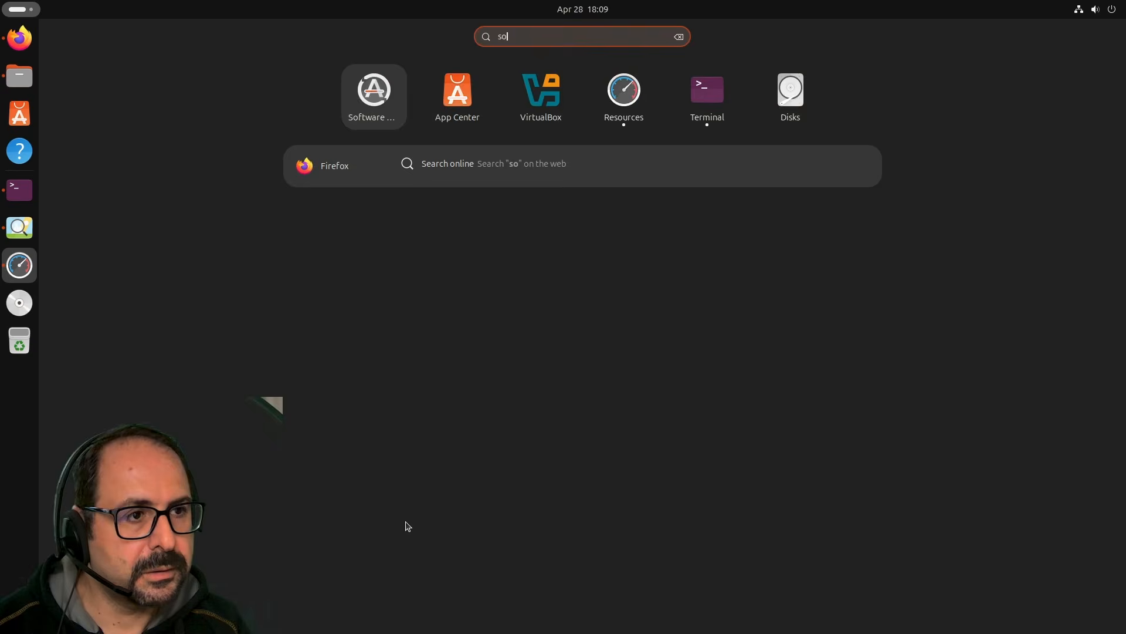
pyautogui.write('wtime')
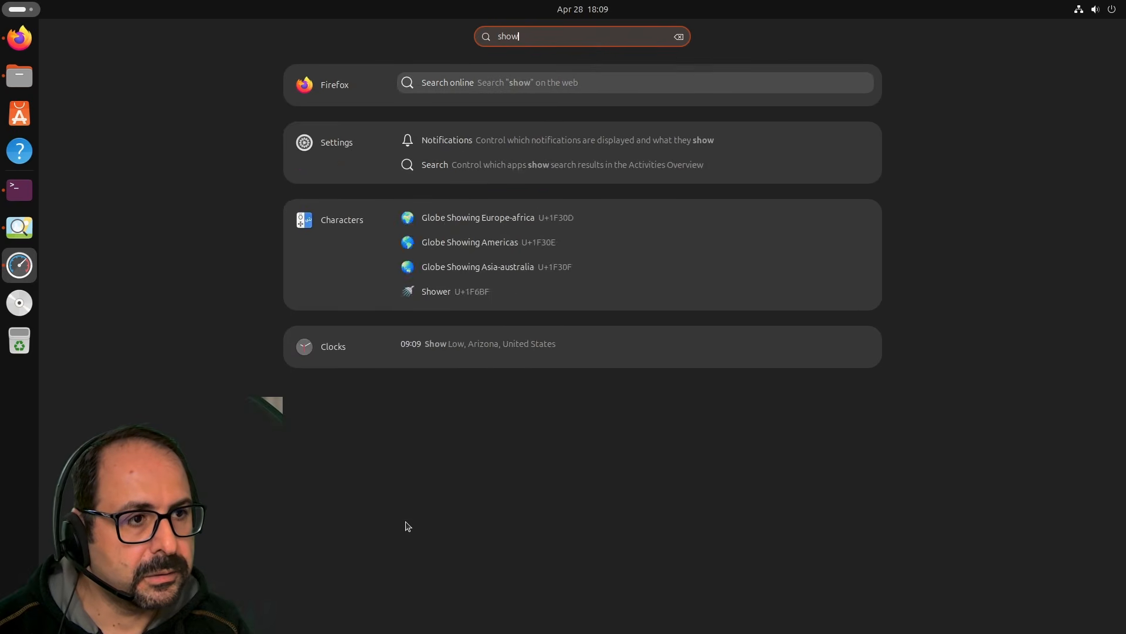
pyautogui.press('BackSpace')
pyautogui.press('BackSpace')
pyautogui.press('BackSpace')
pyautogui.press('BackSpace')
pyautogui.press('BackSpace')
pyautogui.press('BackSpace')
pyautogui.press('BackSpace')
pyautogui.press('BackSpace')
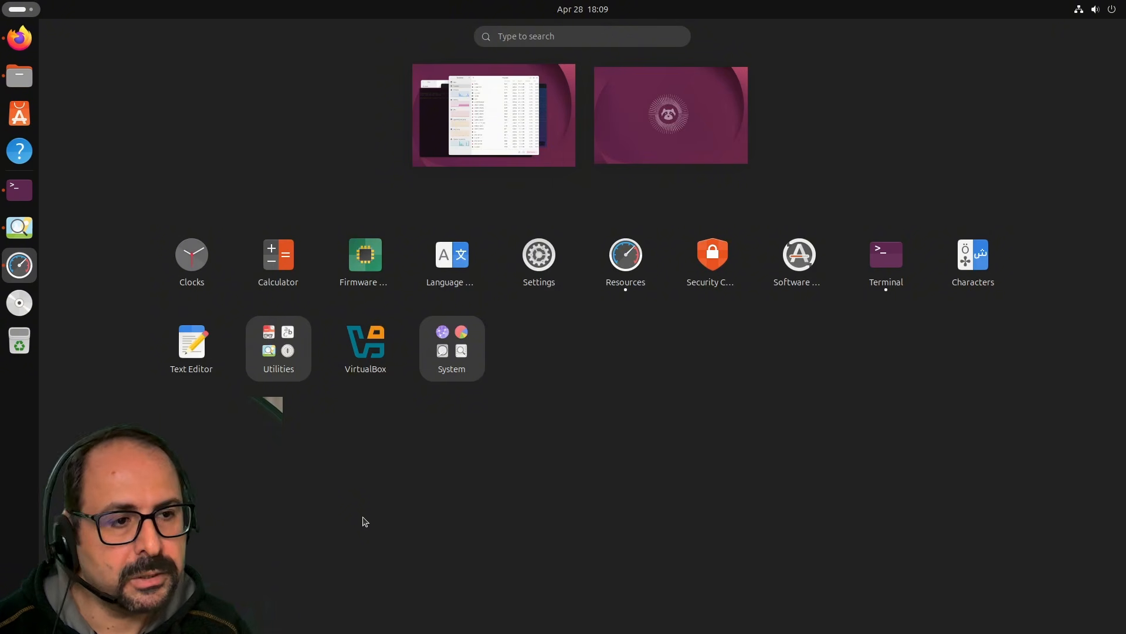
pyautogui.click(501, 136)
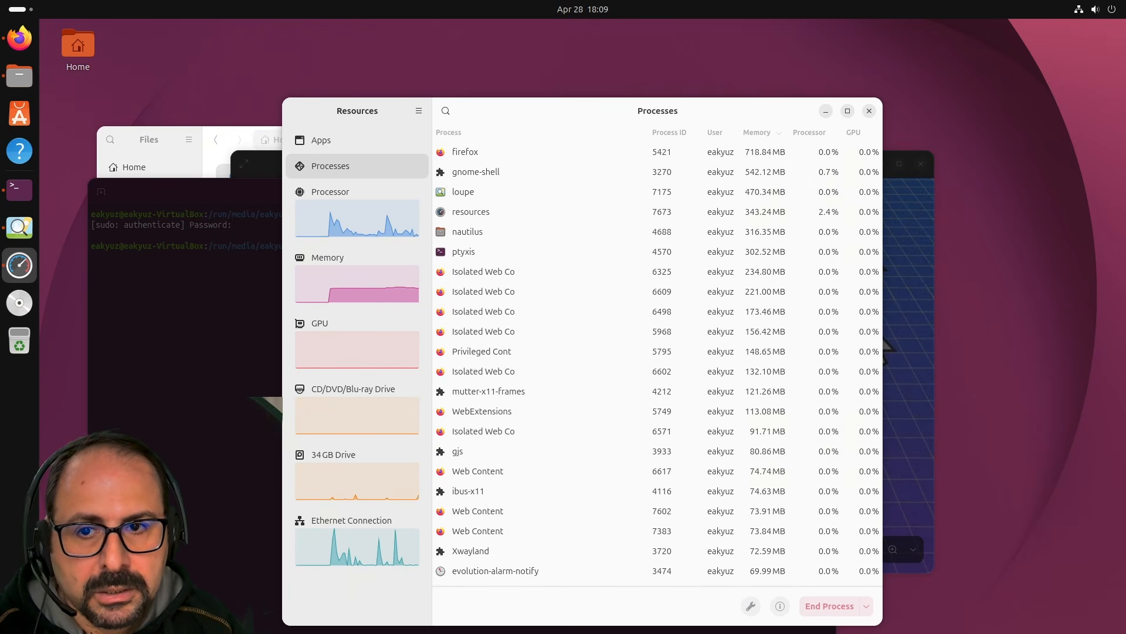
# Open Settings to Privacy & Security and launch Security Center, moving its window aside.
pyautogui.click(1111, 8)
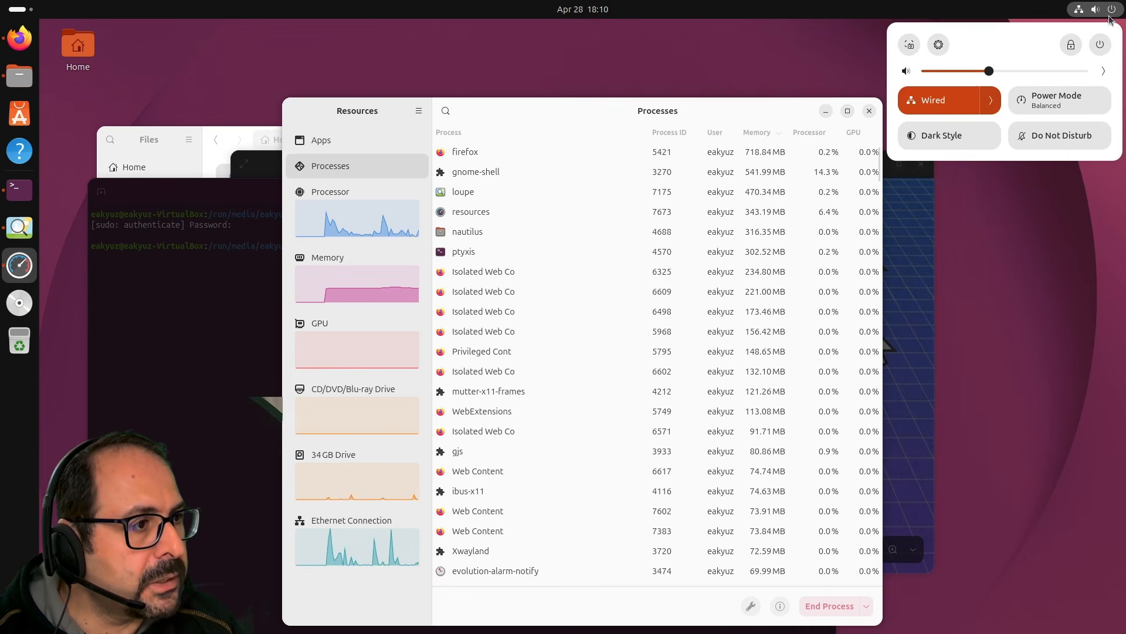
pyautogui.click(933, 45)
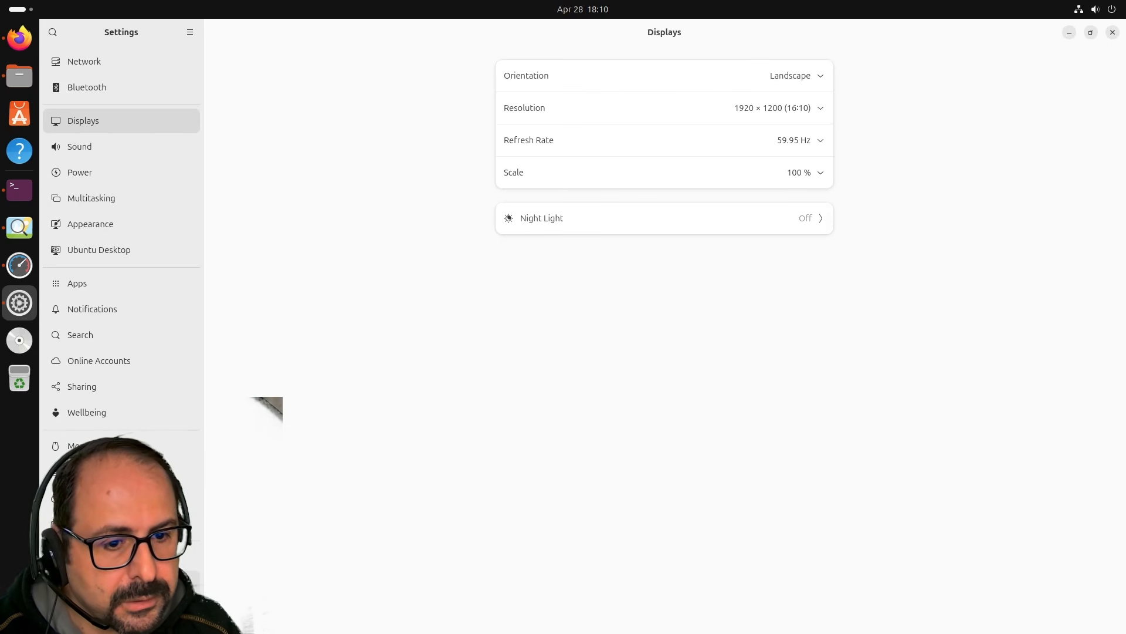
pyautogui.click(121, 581)
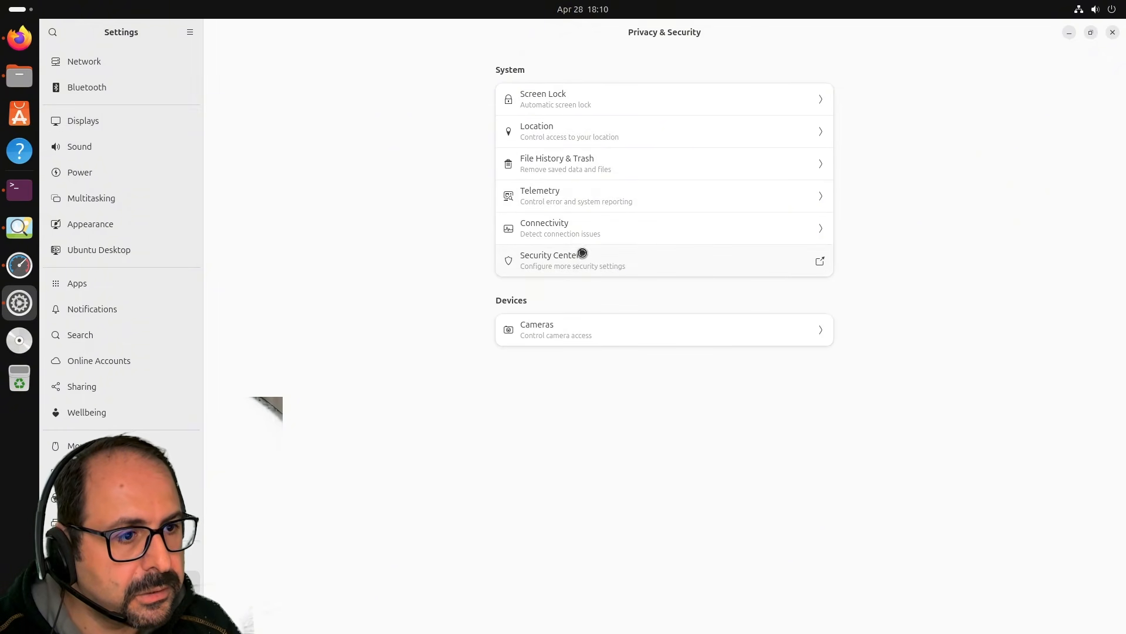
pyautogui.click(822, 260)
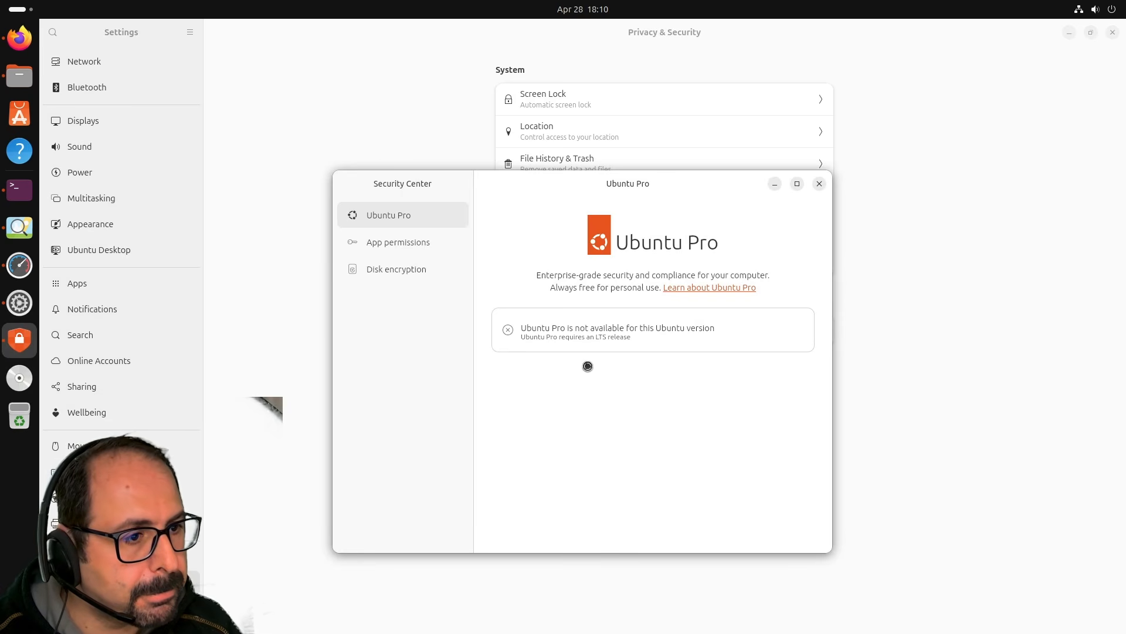
pyautogui.moveTo(624, 193); pyautogui.dragTo(492, 221)
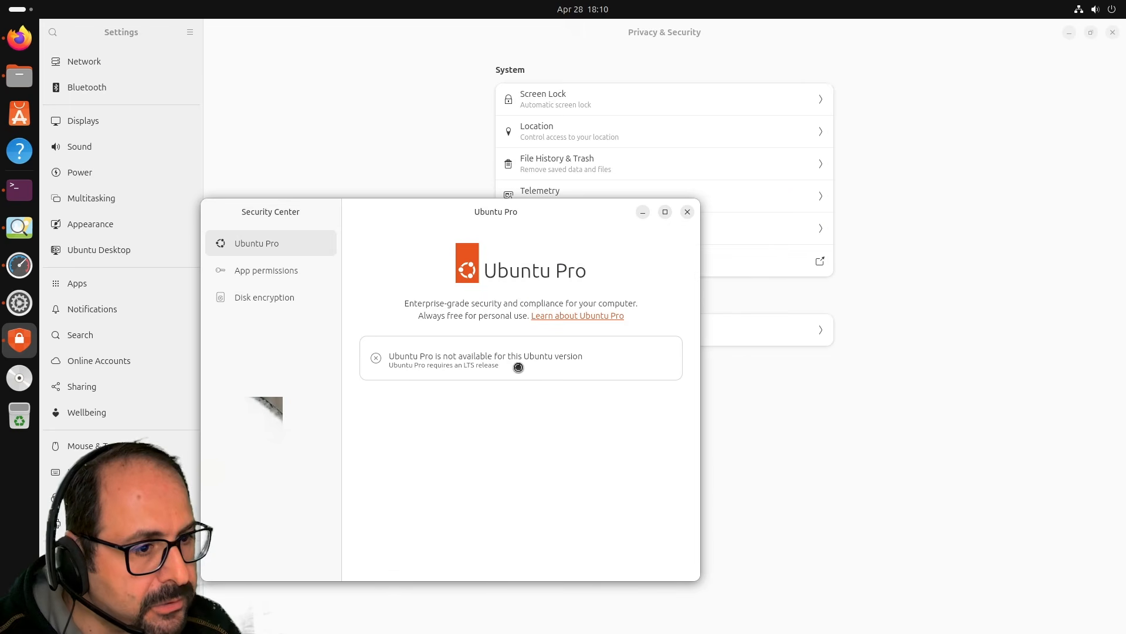
pyautogui.click(986, 253)
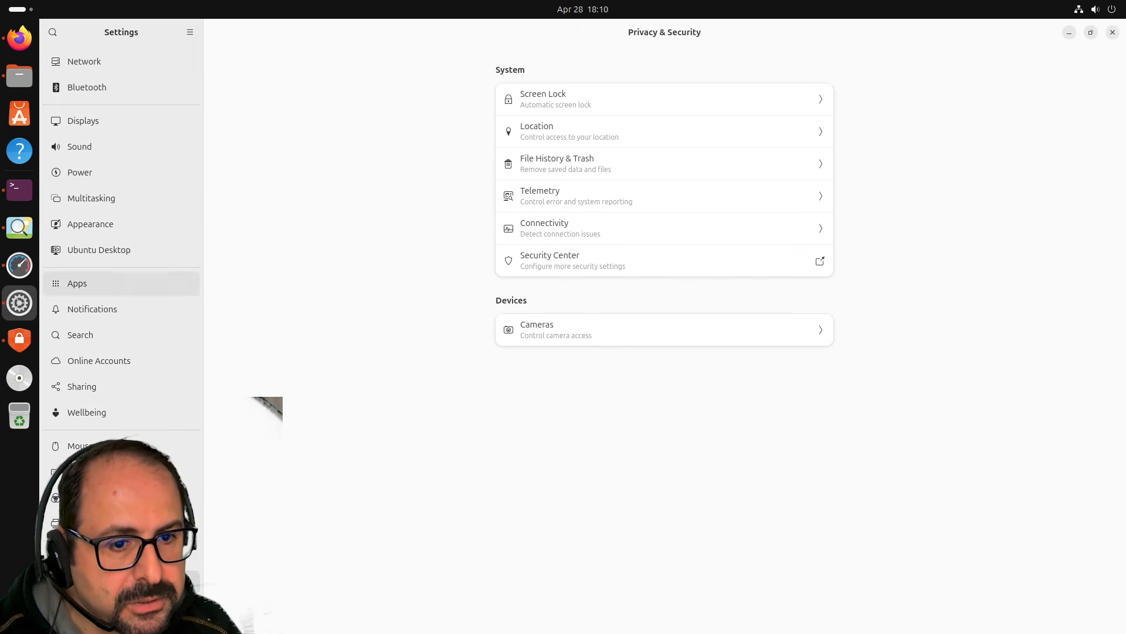
# View System > About, select the Ubuntu 26.04 LTS version text, then return to Privacy & Security.
pyautogui.click(122, 608)
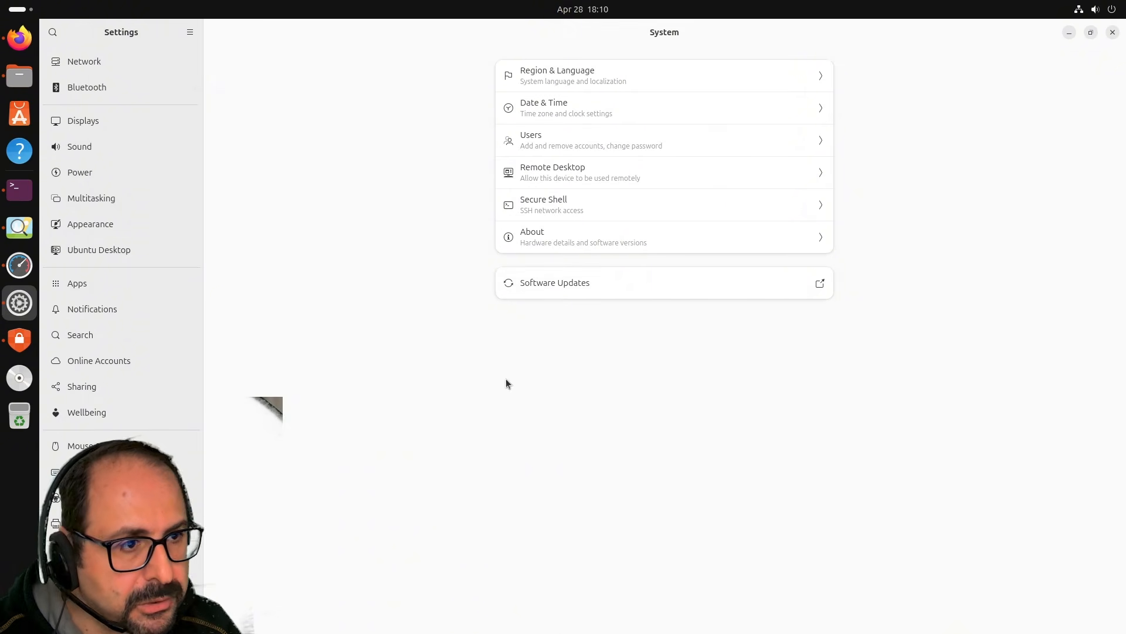
pyautogui.click(546, 245)
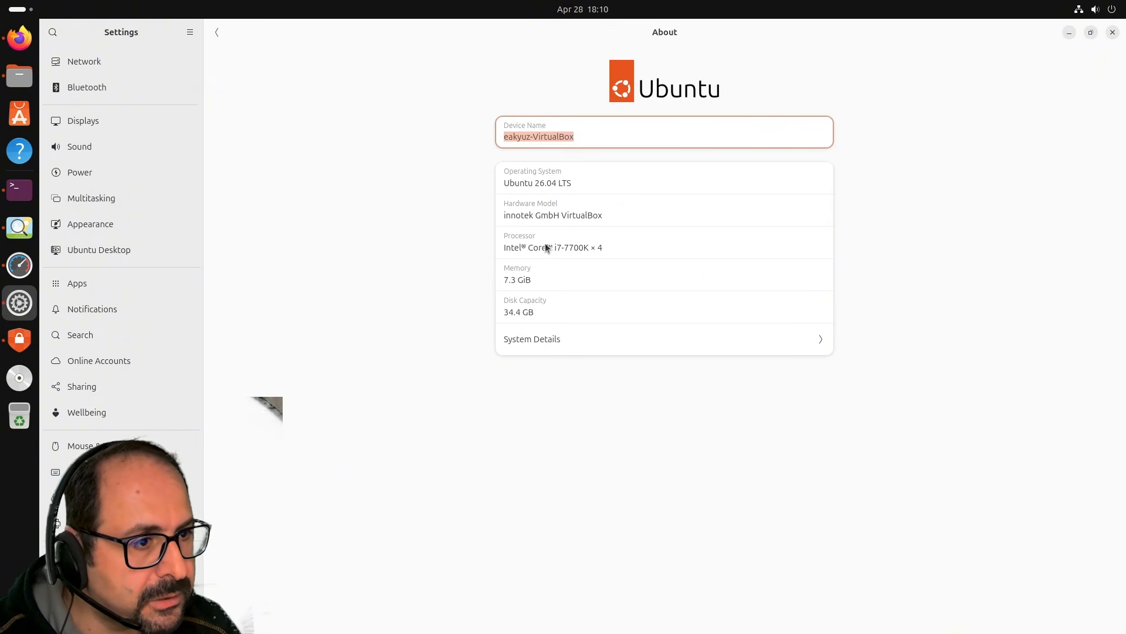
pyautogui.click(586, 141)
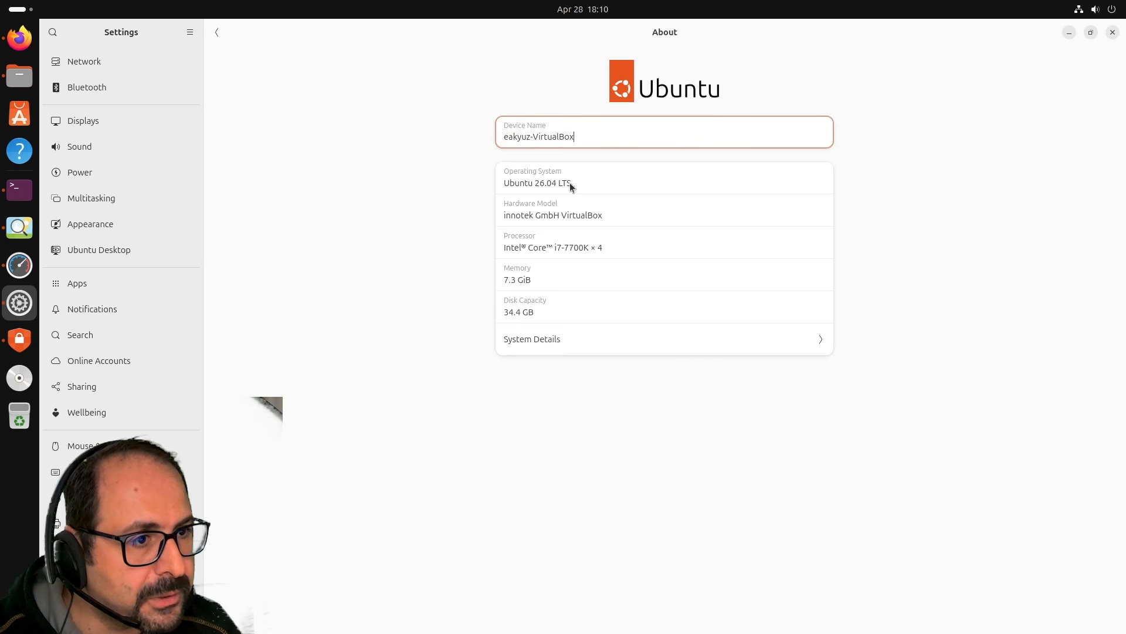
pyautogui.moveTo(571, 182); pyautogui.dragTo(489, 180)
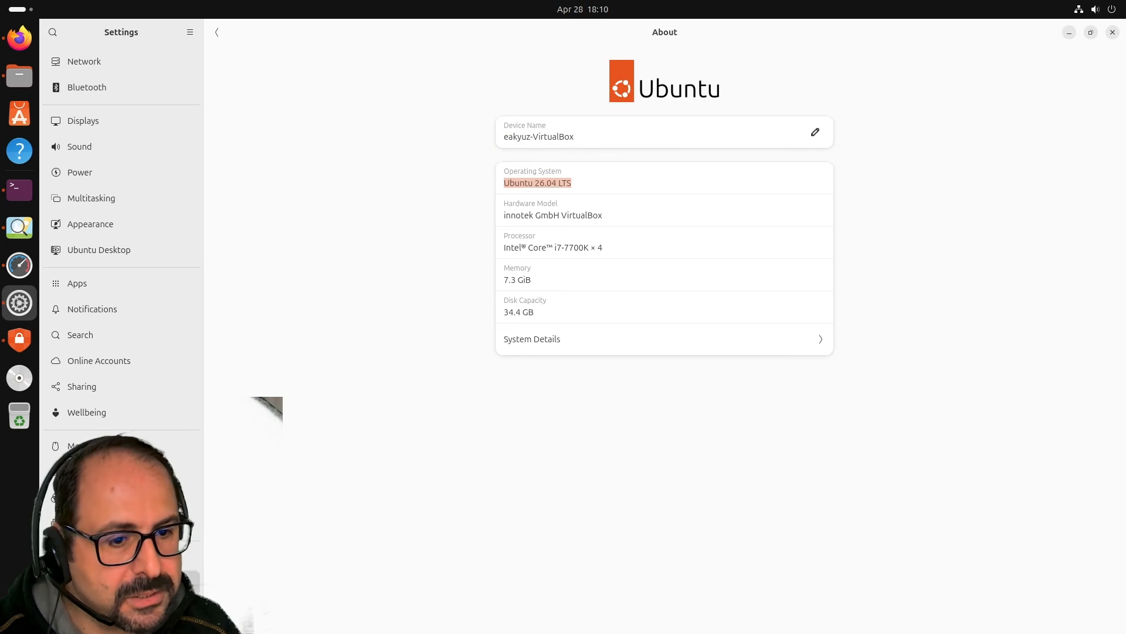
pyautogui.click(122, 582)
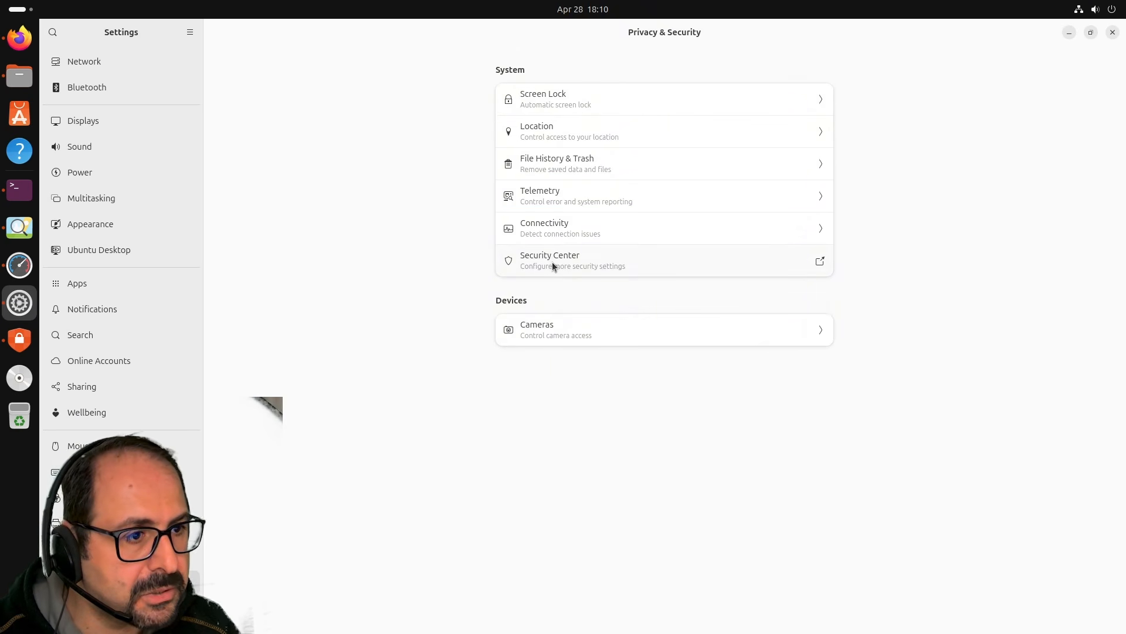
# Check Security Center's App permissions and disk encryption pages, then close it from Ubuntu Pro.
pyautogui.click(720, 247)
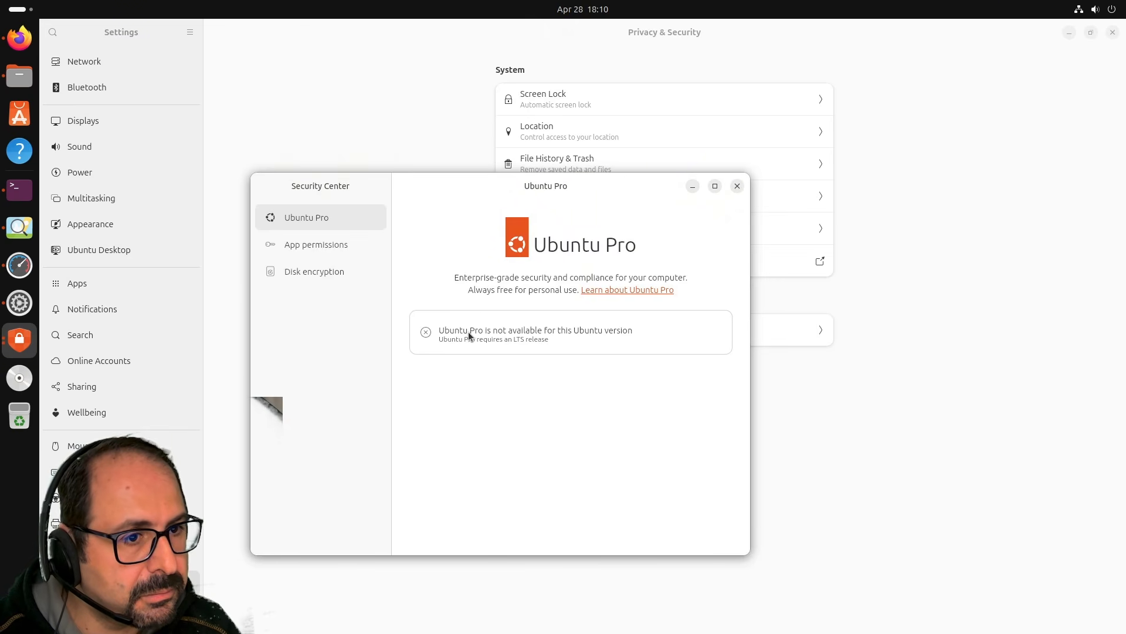
pyautogui.click(288, 243)
pyautogui.click(319, 273)
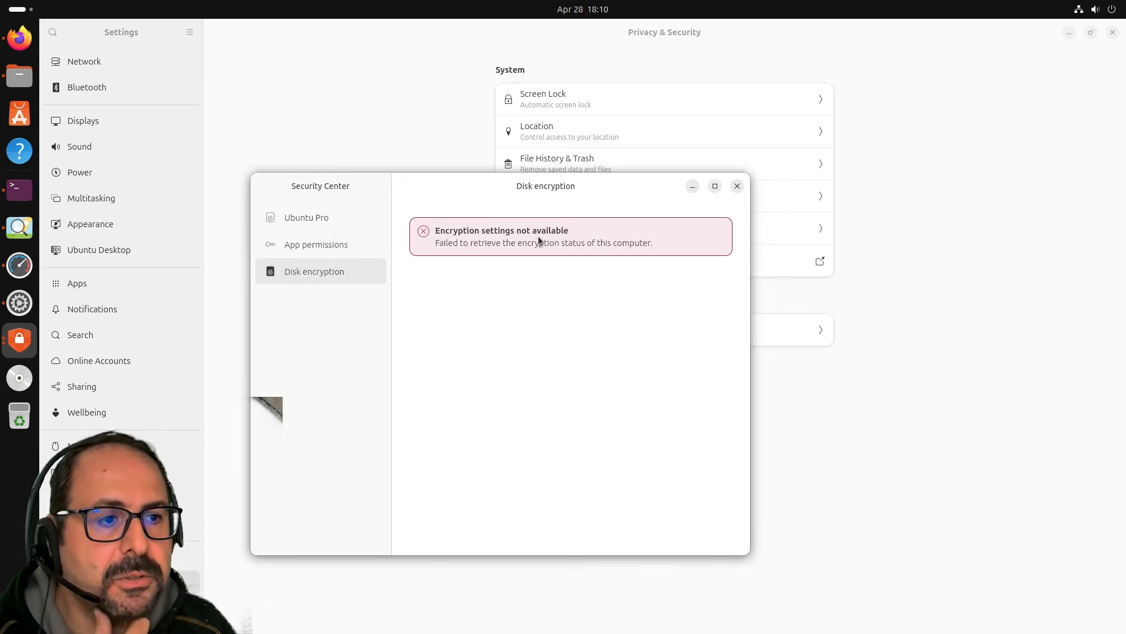
pyautogui.click(349, 244)
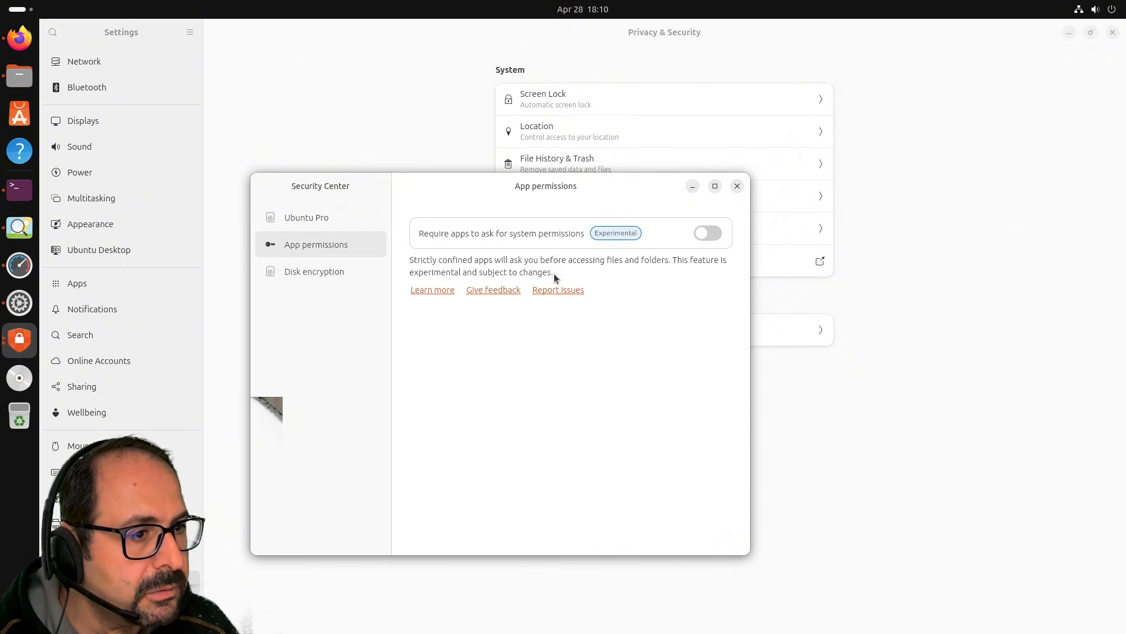
pyautogui.click(325, 217)
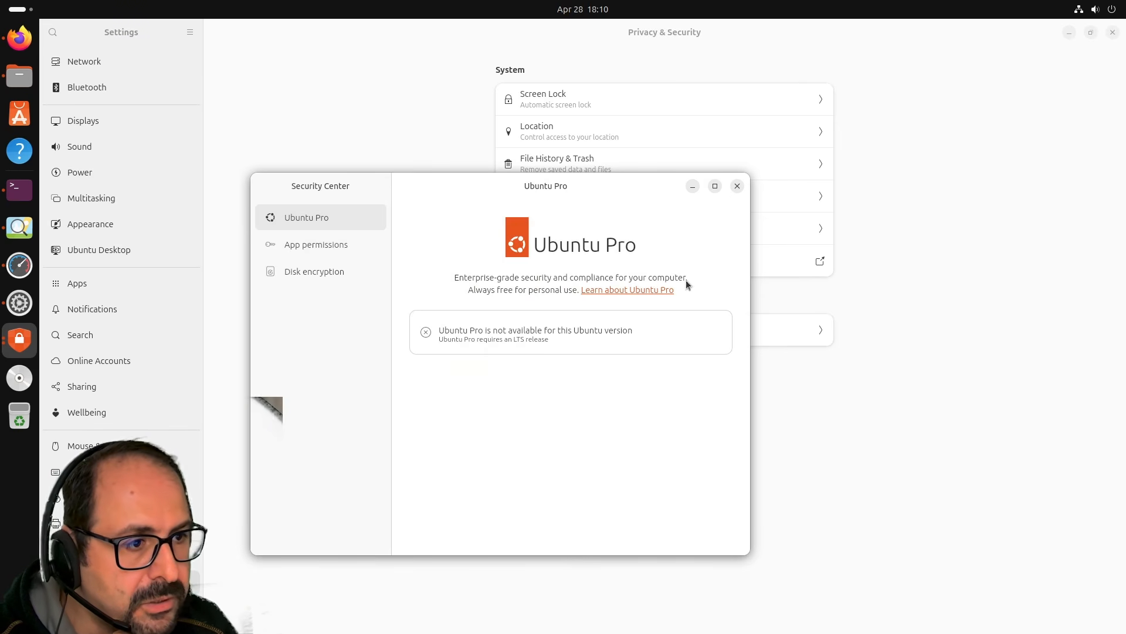
pyautogui.click(740, 189)
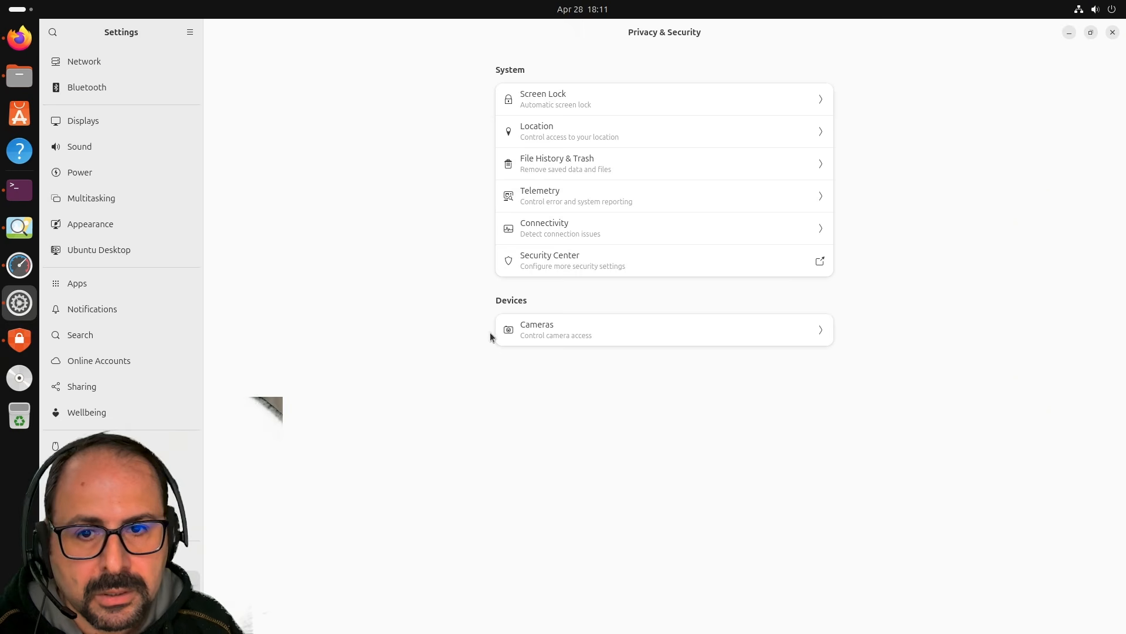
# Open Files on Downloads and view the About Files version information.
pyautogui.click(19, 75)
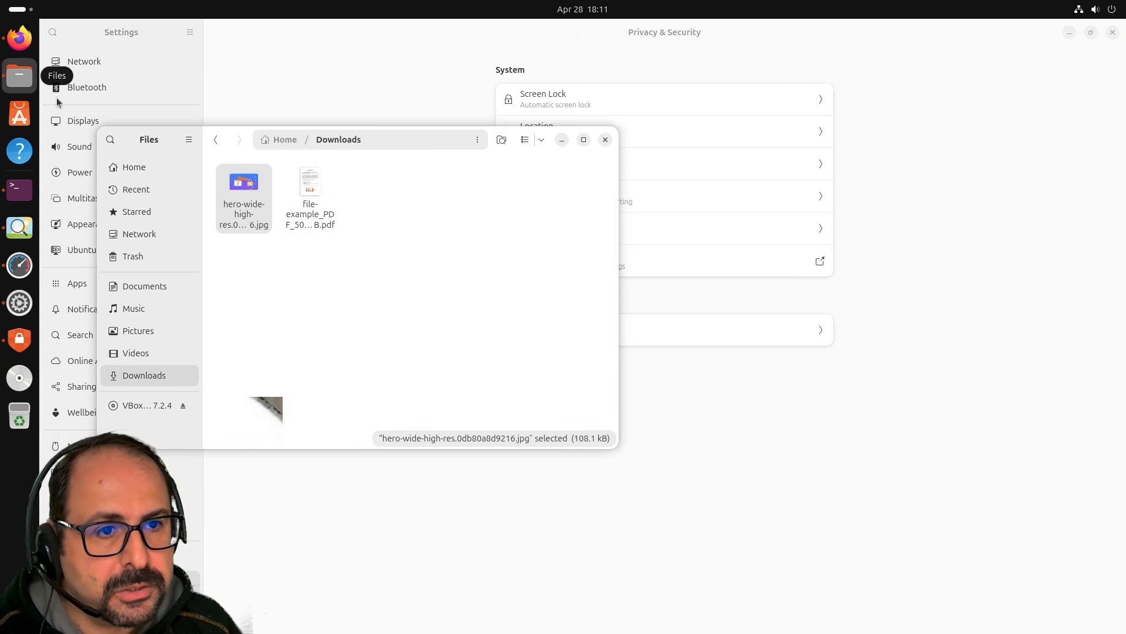
pyautogui.click(188, 140)
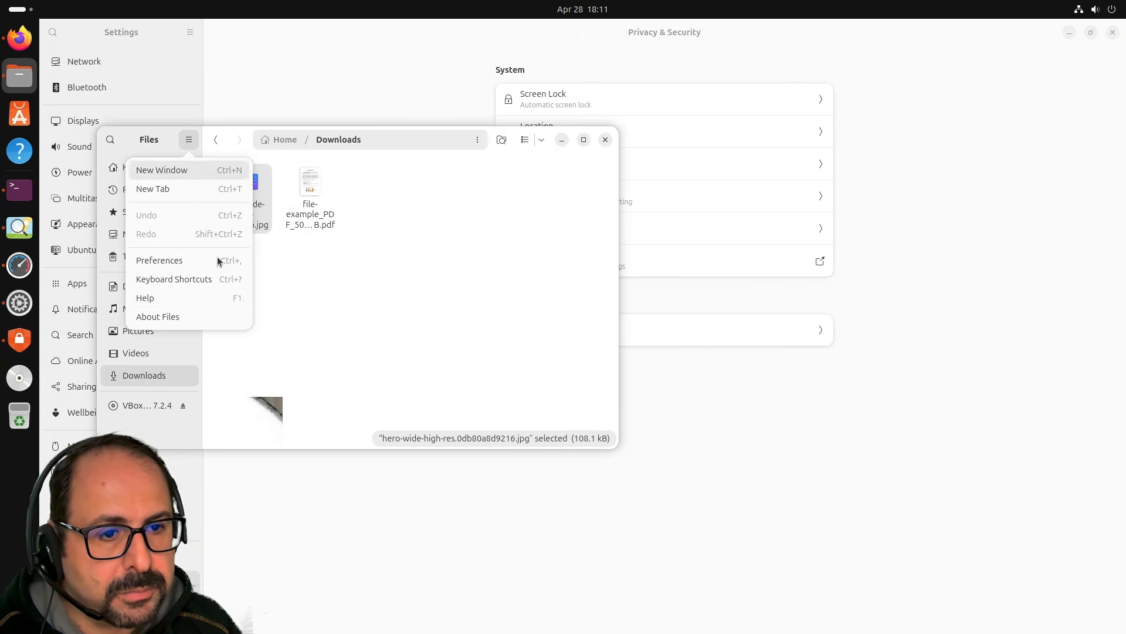
pyautogui.click(223, 312)
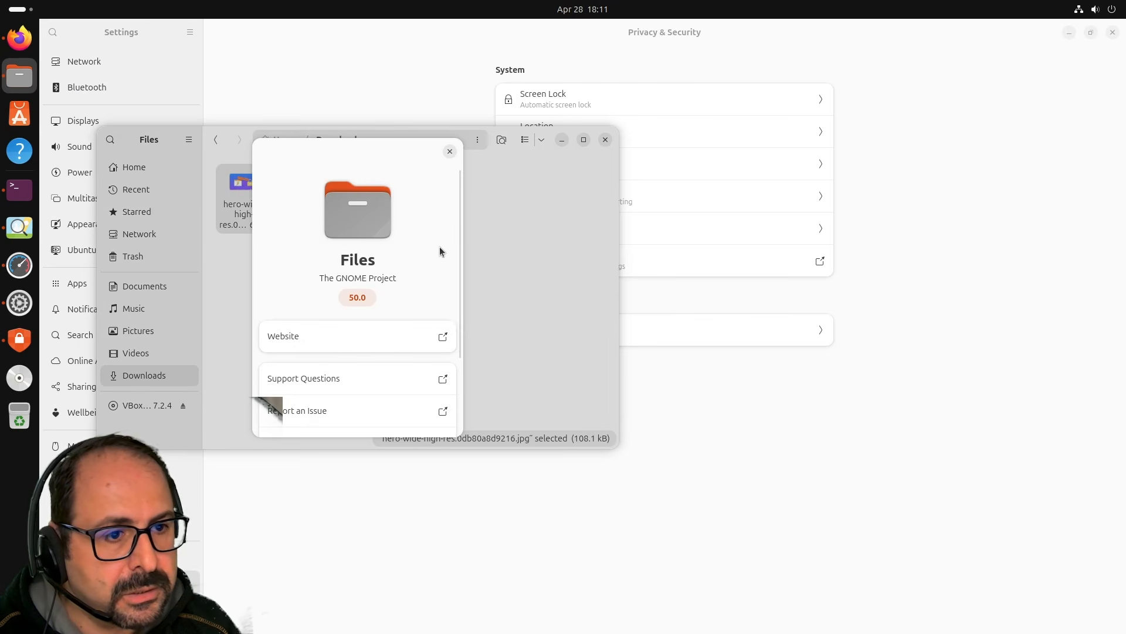
pyautogui.click(448, 150)
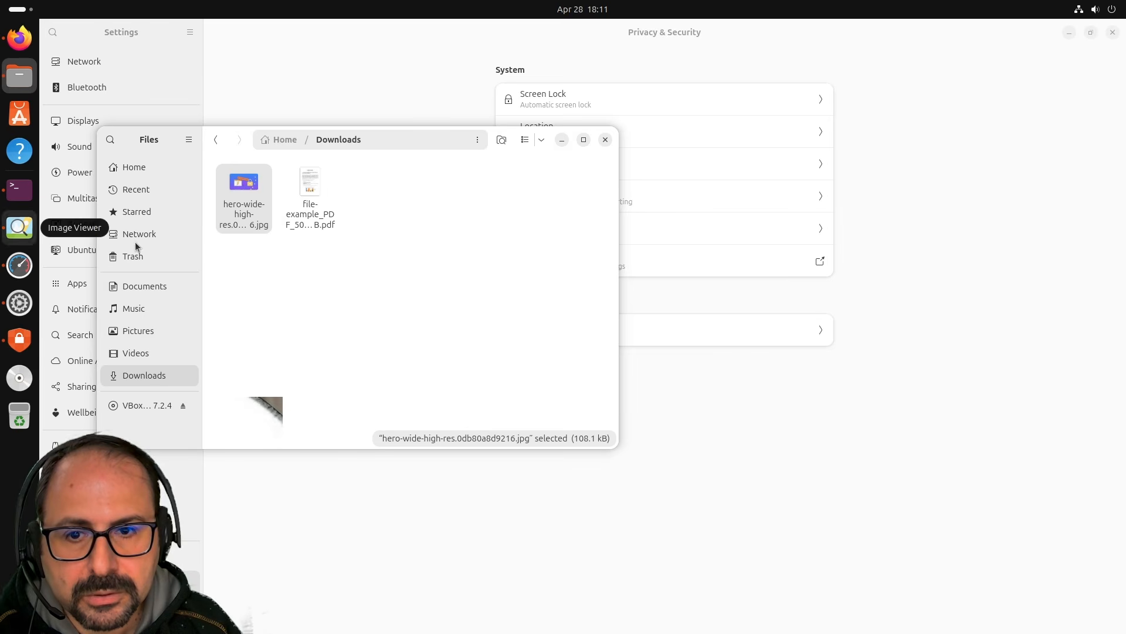
# Glance at the notifications and calendar panel, then bring the browser window forward.
pyautogui.click(592, 13)
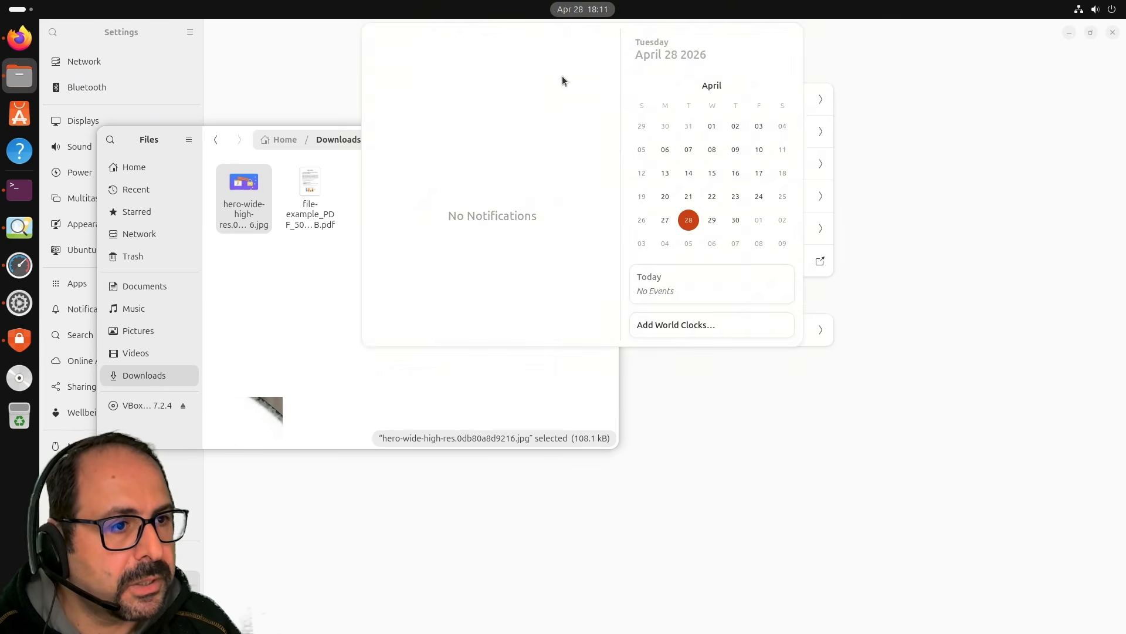
pyautogui.click(115, 312)
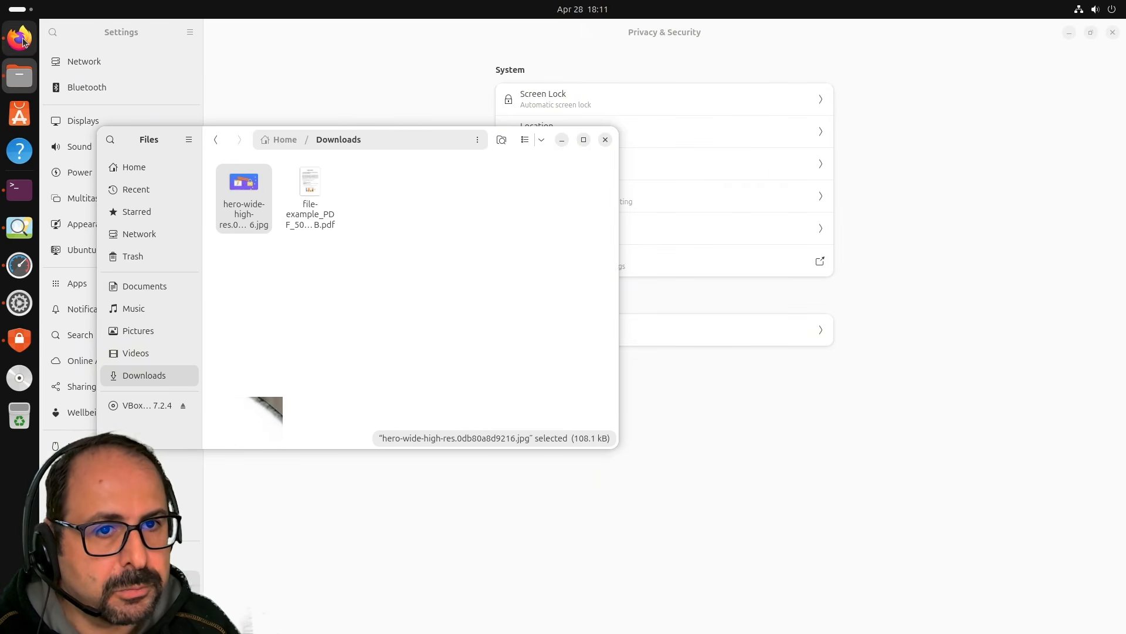
pyautogui.click(19, 38)
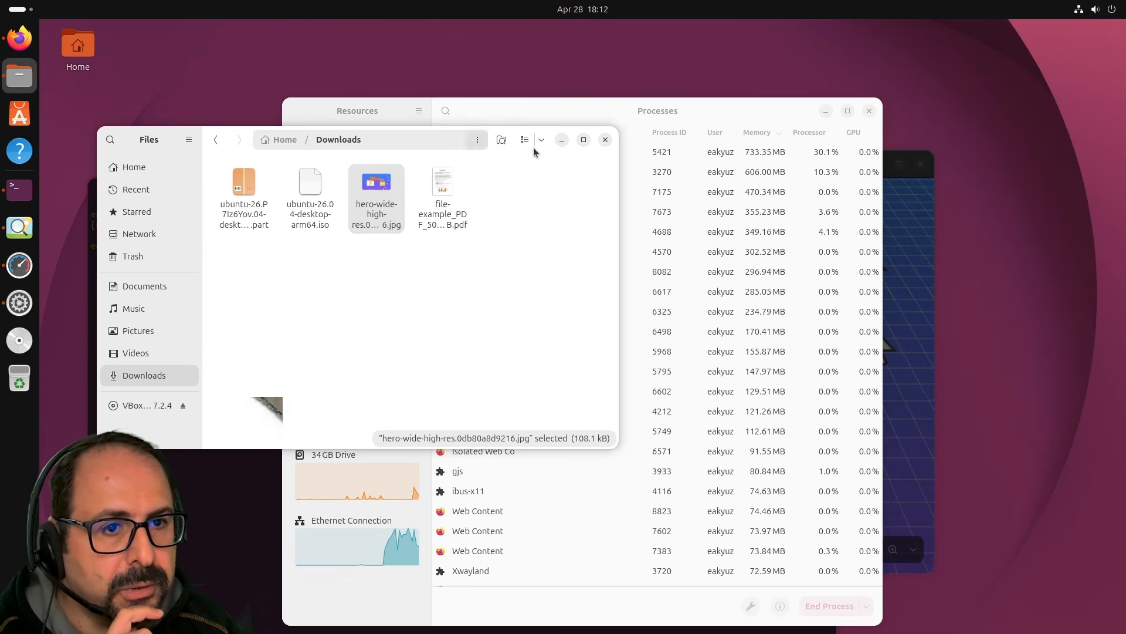
# Minimize Files, launch App Center, and close the terminal with its About dialog.
pyautogui.click(562, 139)
pyautogui.click(20, 117)
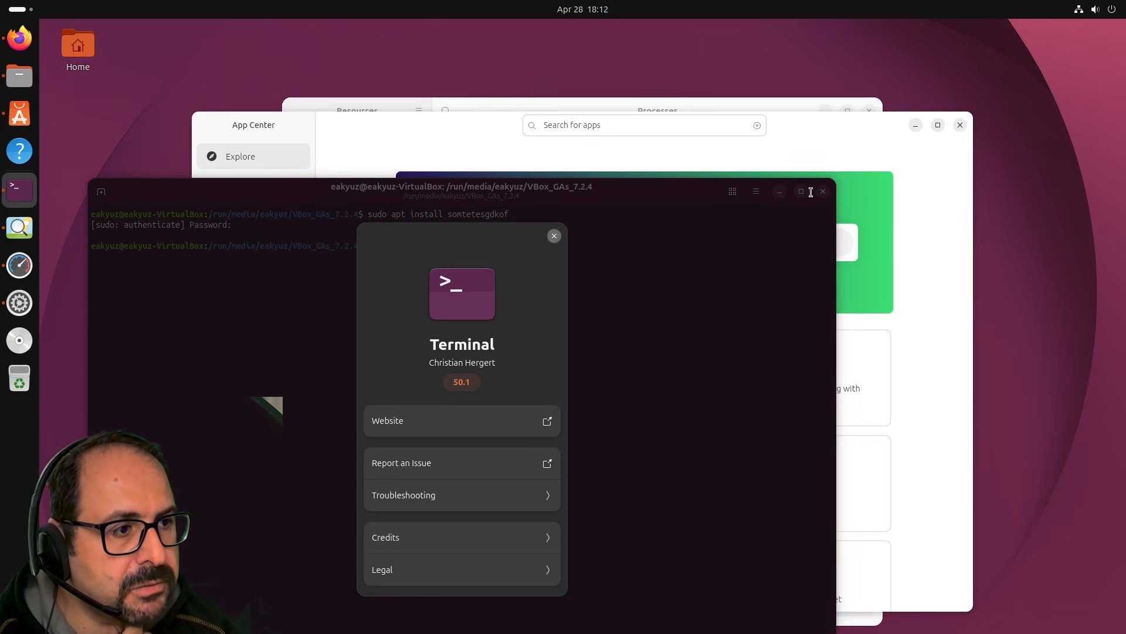
pyautogui.click(556, 235)
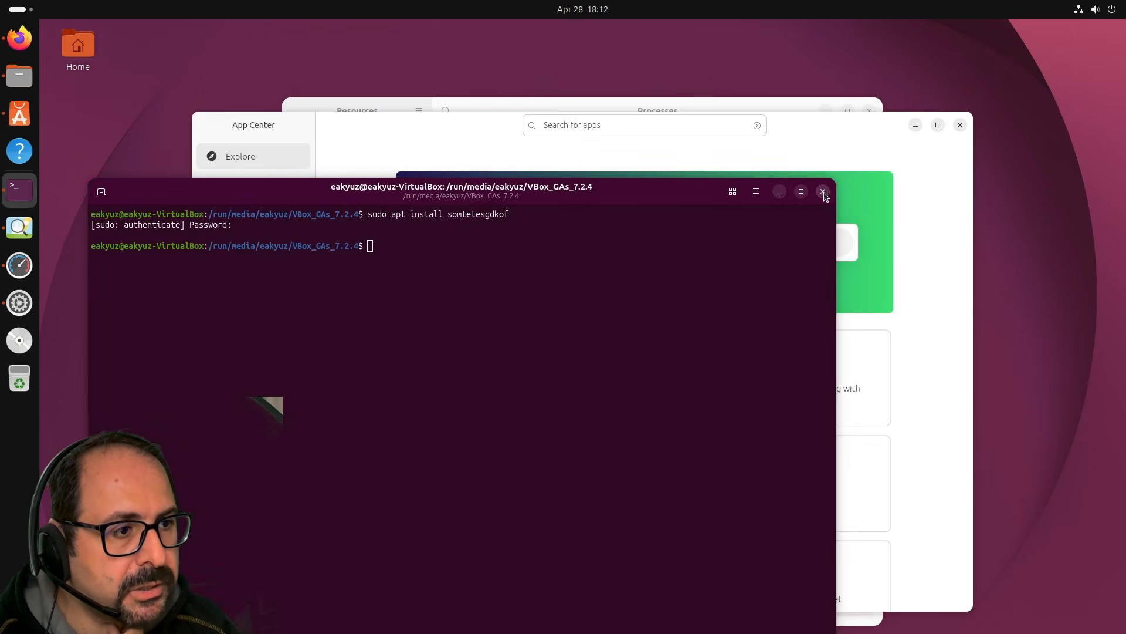
pyautogui.click(428, 124)
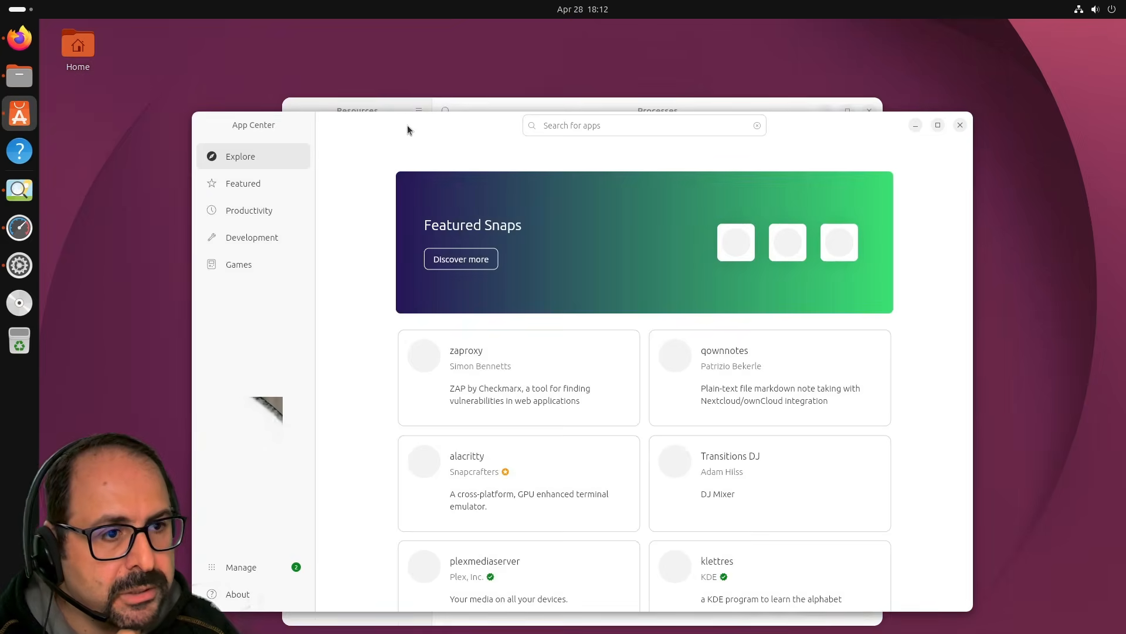
pyautogui.moveTo(407, 125); pyautogui.dragTo(342, 127)
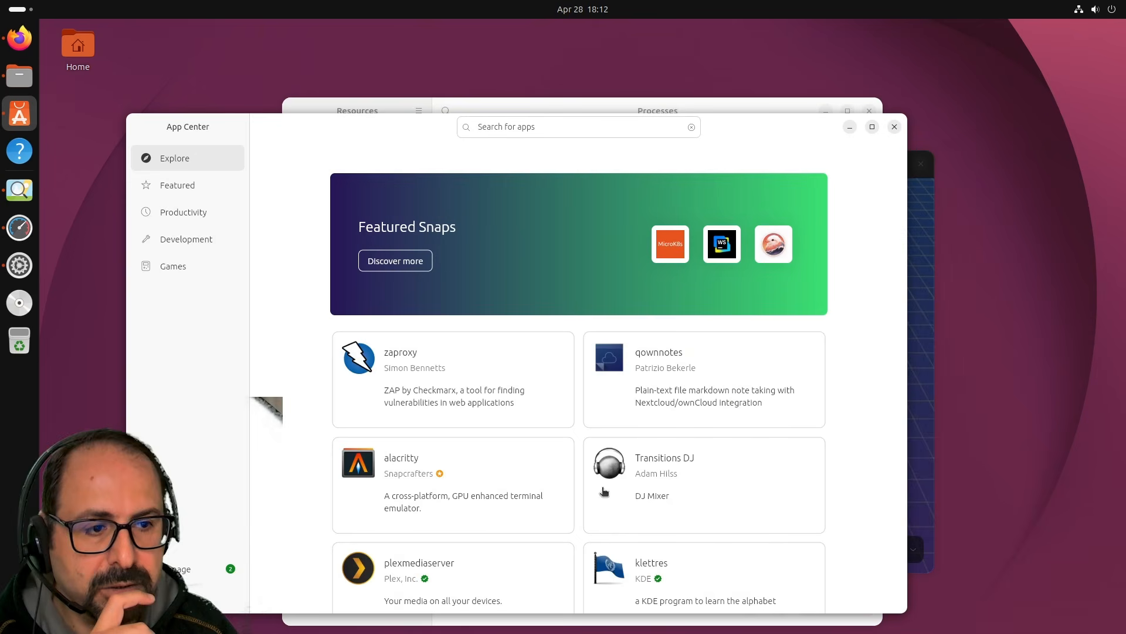
# Open App Center's Manage page and review the firefox and Security Center updates and installed apps.
pyautogui.click(233, 564)
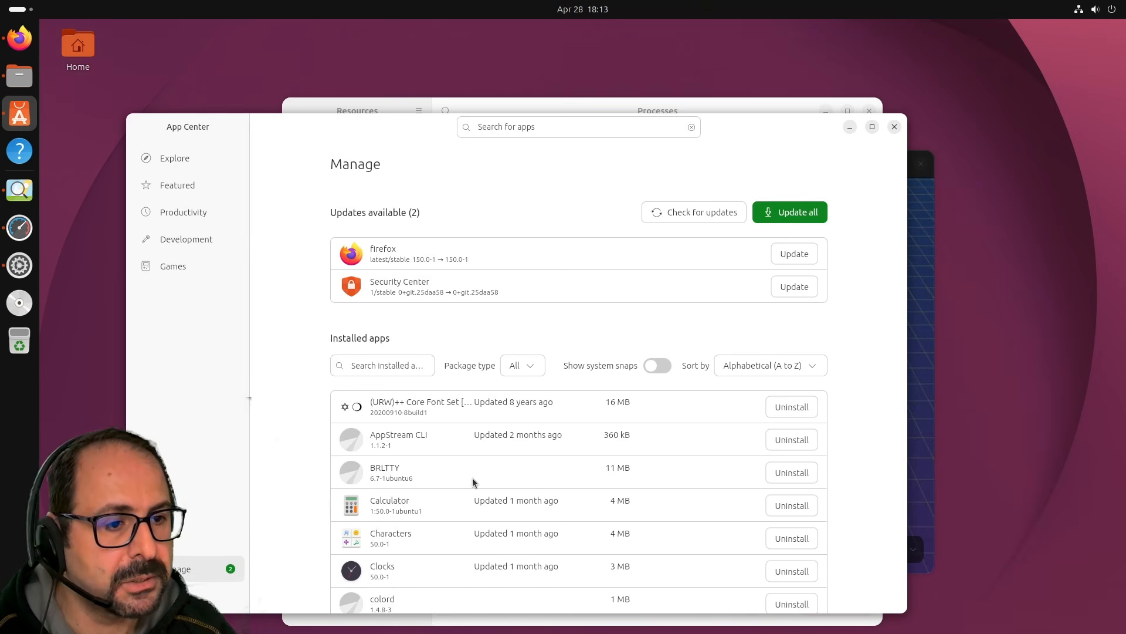
pyautogui.scroll(-3, 560, 478)
pyautogui.scroll(3, 558, 483)
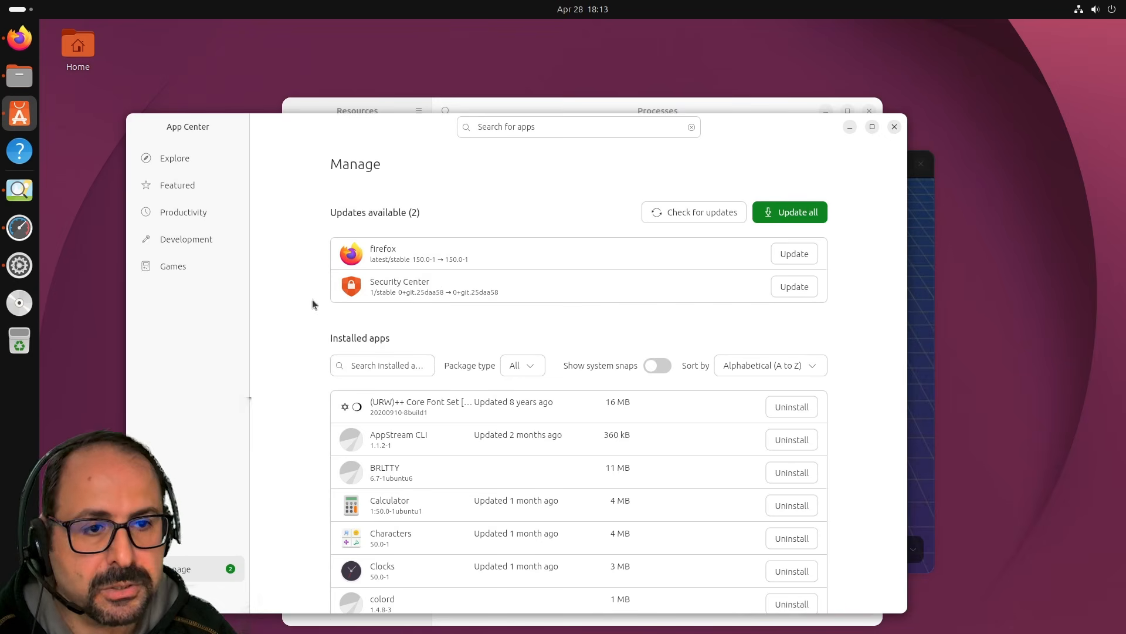
pyautogui.scroll(-1, 433, 284)
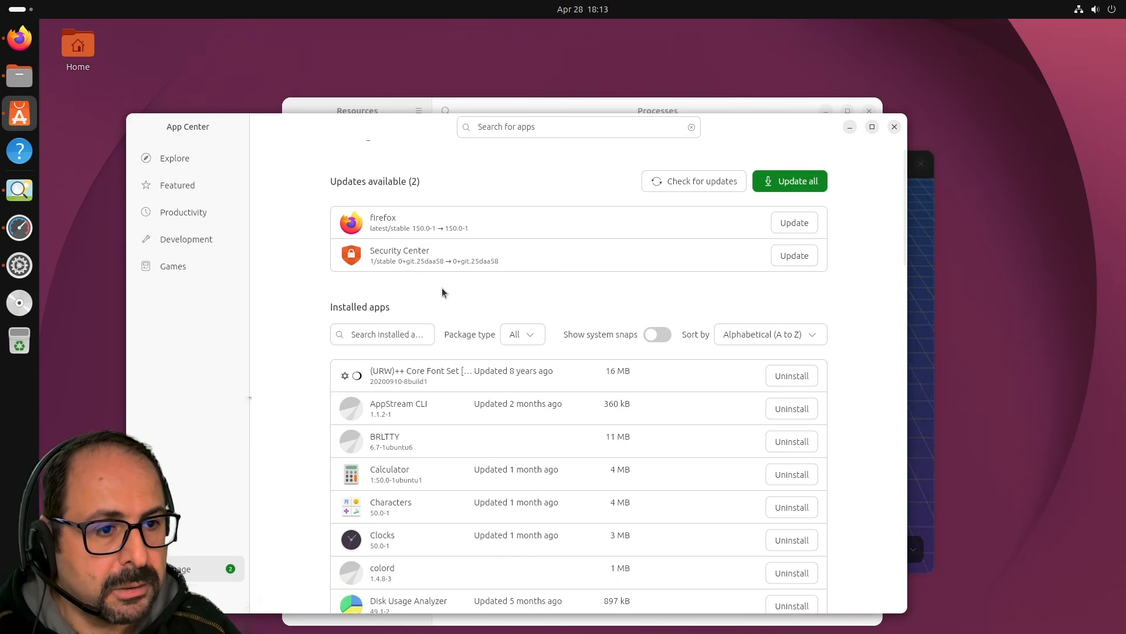
pyautogui.scroll(-2, 442, 288)
pyautogui.scroll(3, 442, 288)
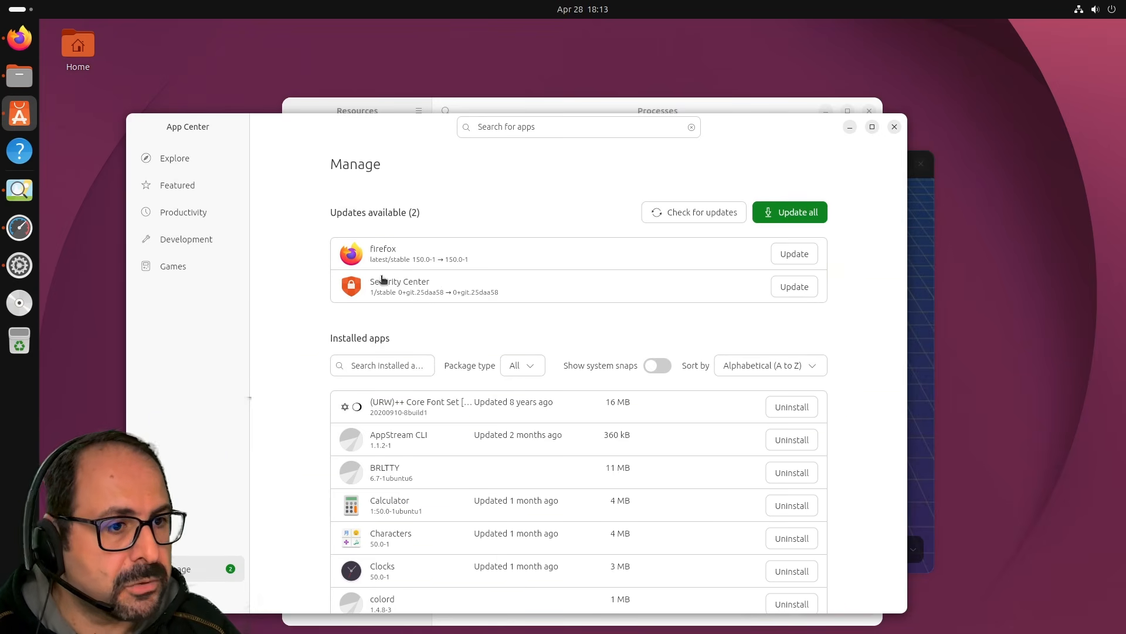
pyautogui.moveTo(353, 136); pyautogui.dragTo(318, 174)
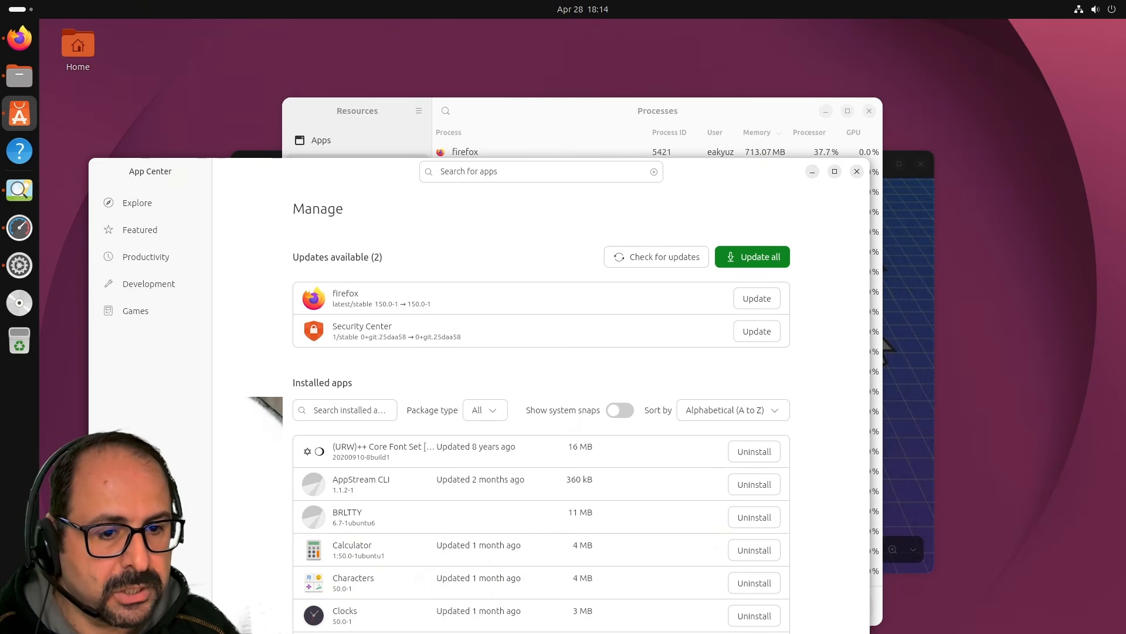
# Open Settings as a restored window, moved to the top-left and enlarged.
pyautogui.click(1094, 9)
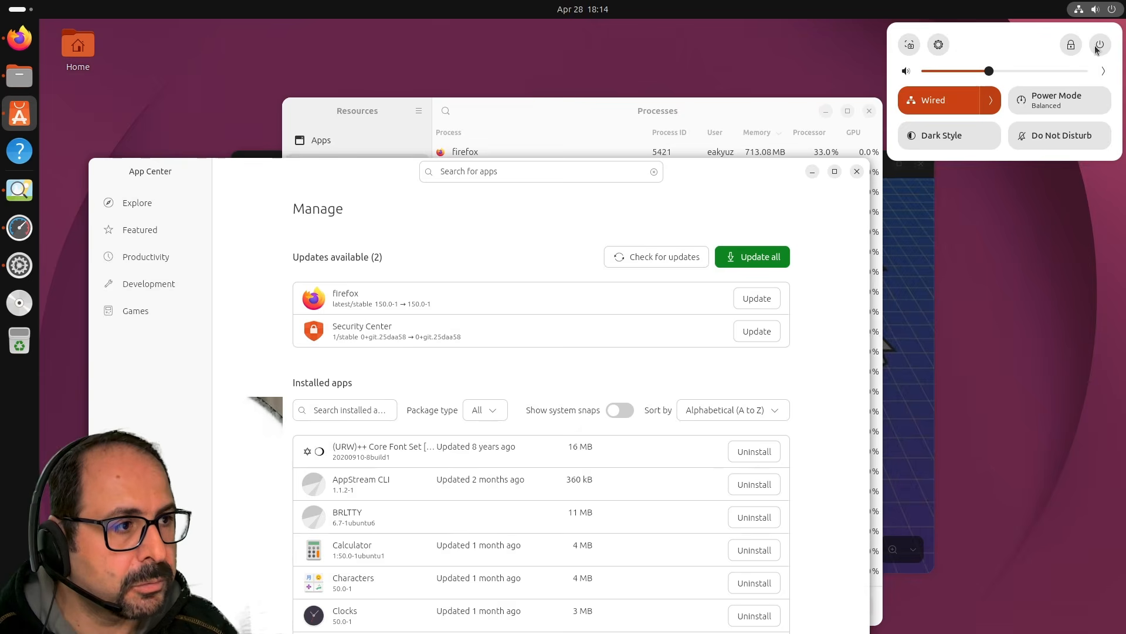
pyautogui.click(939, 44)
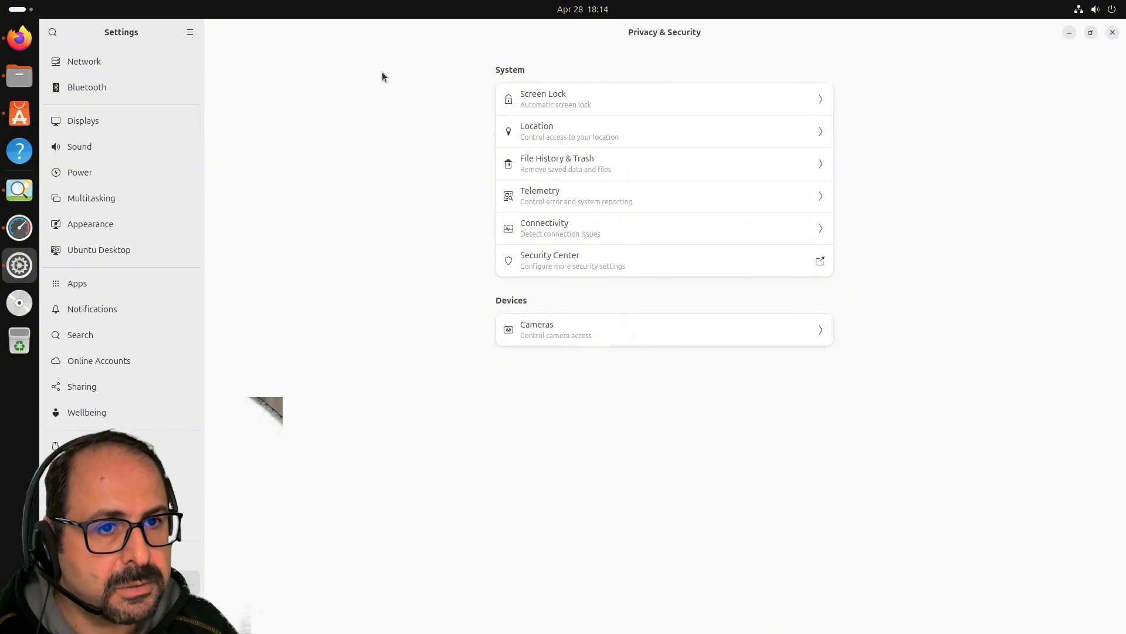
pyautogui.doubleClick(280, 28)
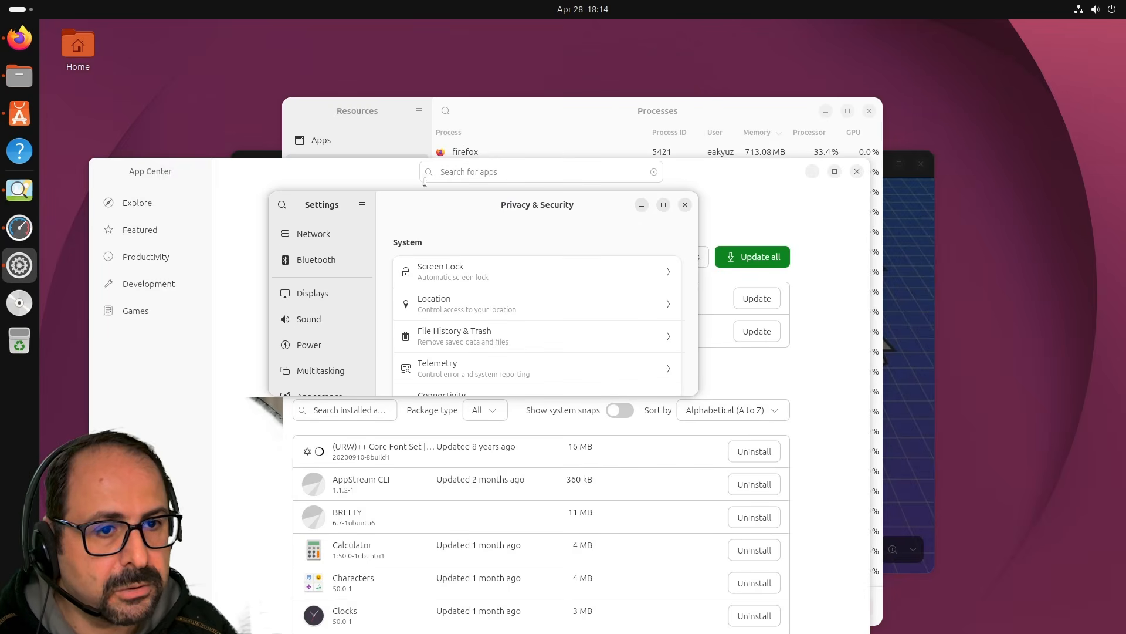
pyautogui.moveTo(321, 204); pyautogui.dragTo(125, 85)
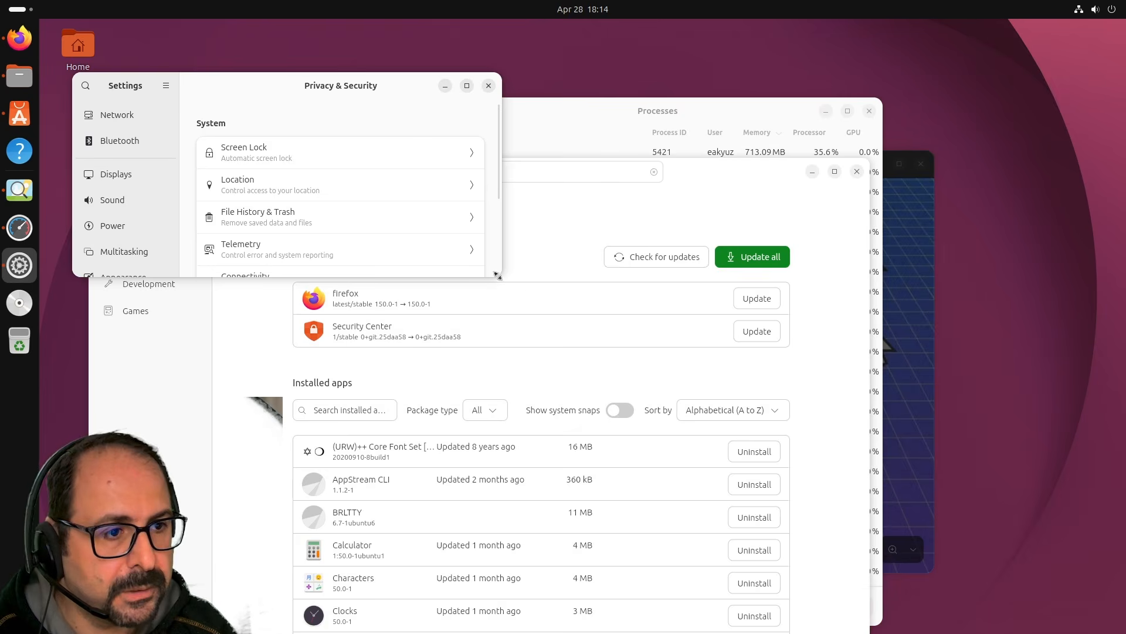
pyautogui.moveTo(500, 275); pyautogui.dragTo(870, 544)
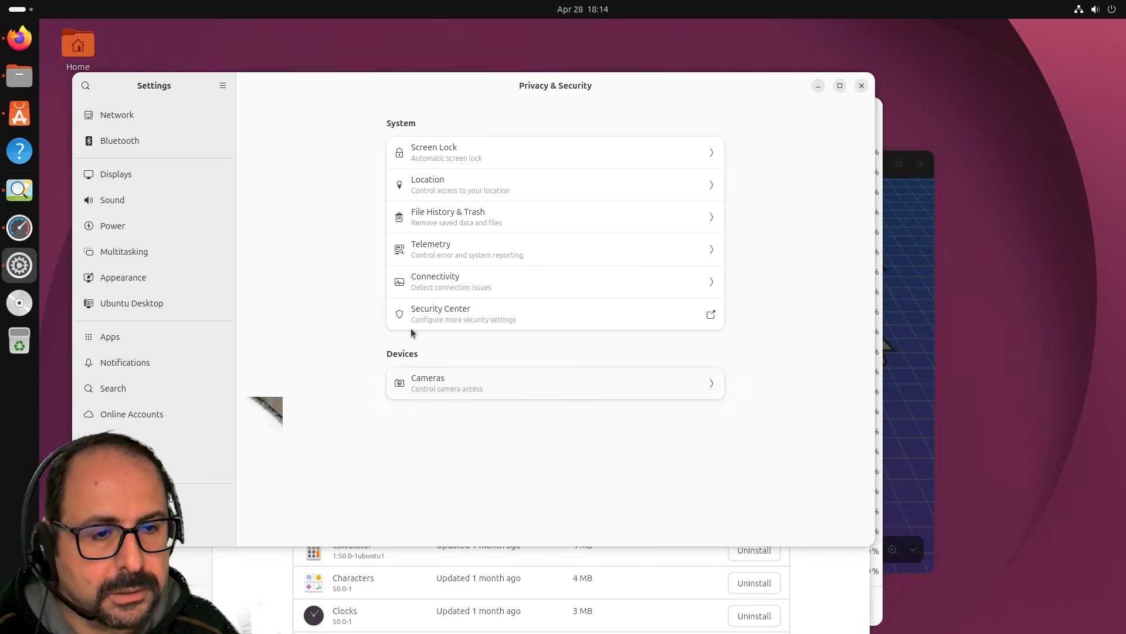
# On the Ubuntu Desktop page, try dock auto-hide and Panel Mode, leaving auto-hide off and Panel Mode on.
pyautogui.click(117, 175)
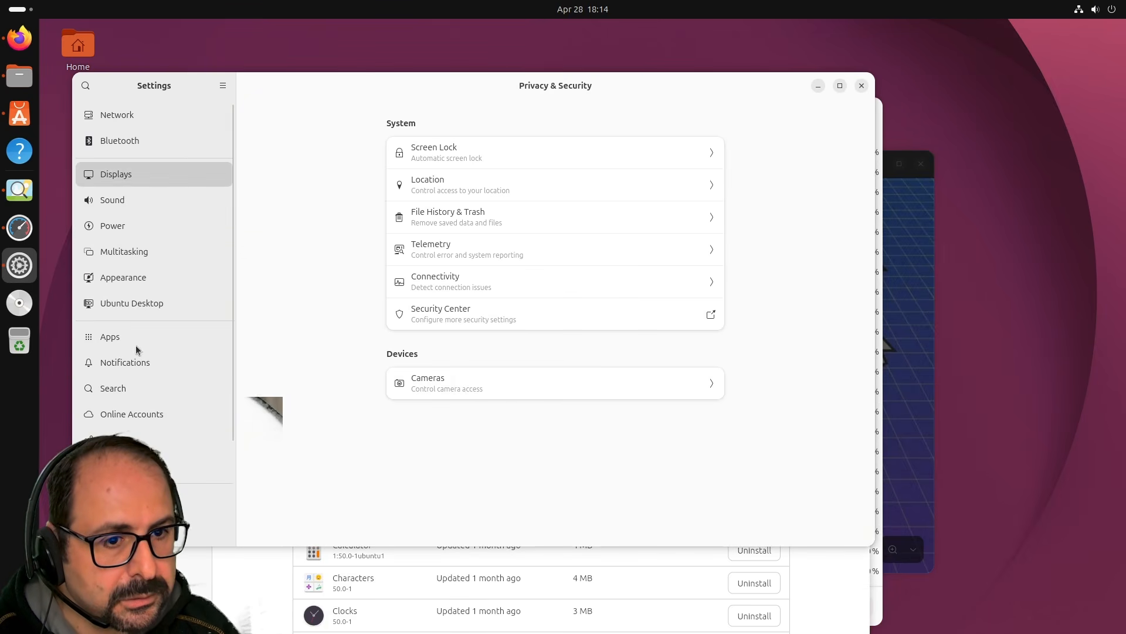
pyautogui.click(137, 301)
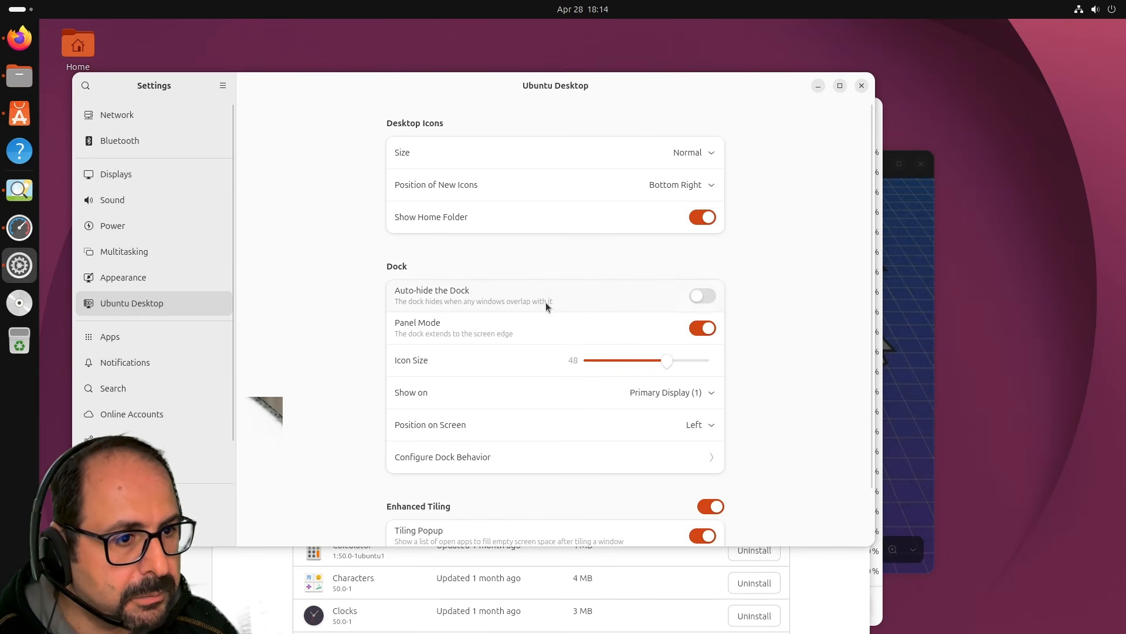
pyautogui.click(704, 295)
pyautogui.click(702, 297)
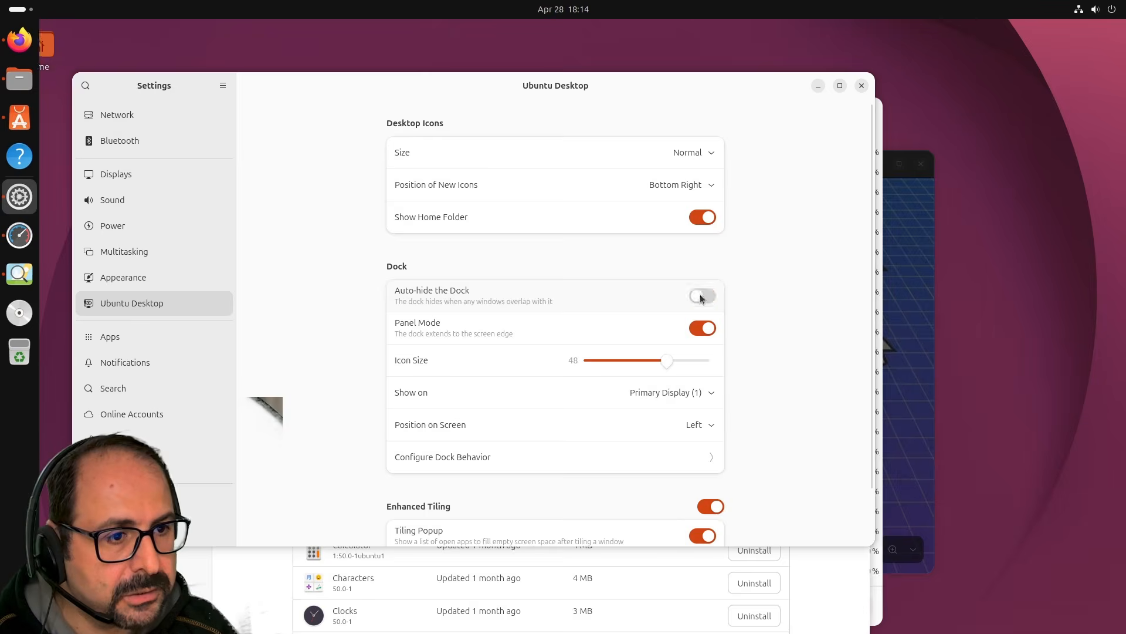
pyautogui.click(700, 334)
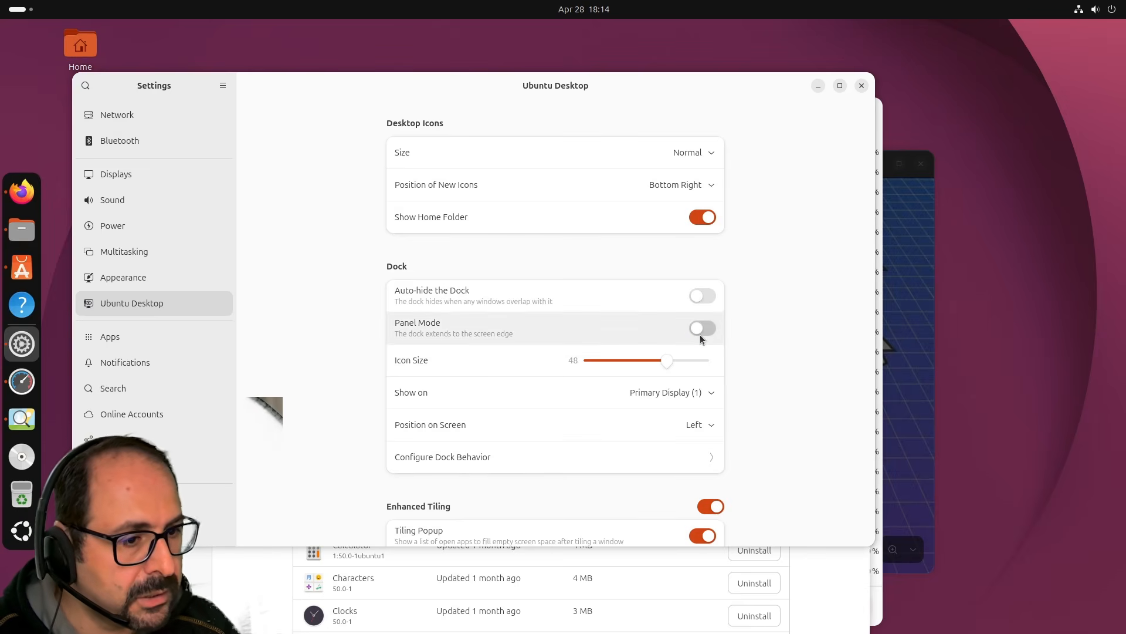
pyautogui.click(700, 328)
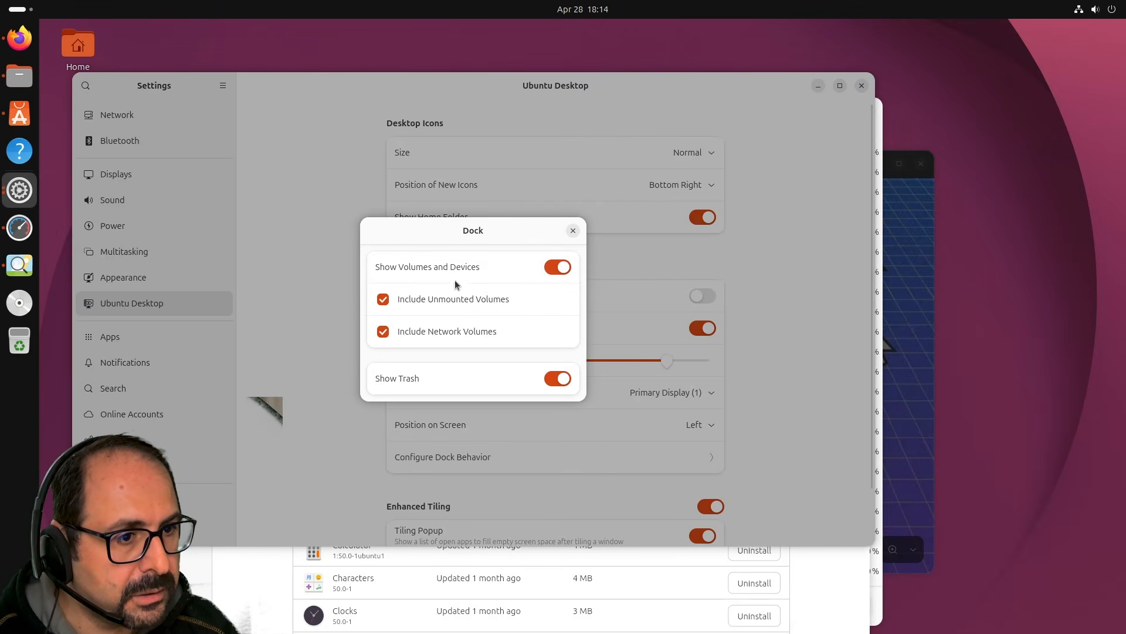
pyautogui.click(574, 230)
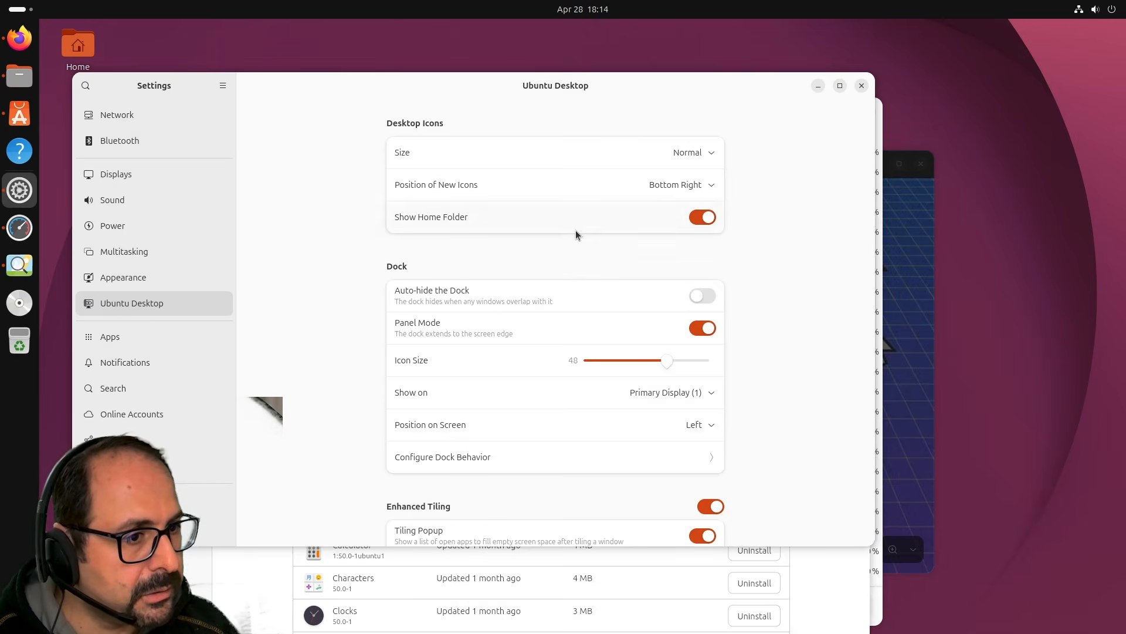
pyautogui.scroll(-2, 569, 411)
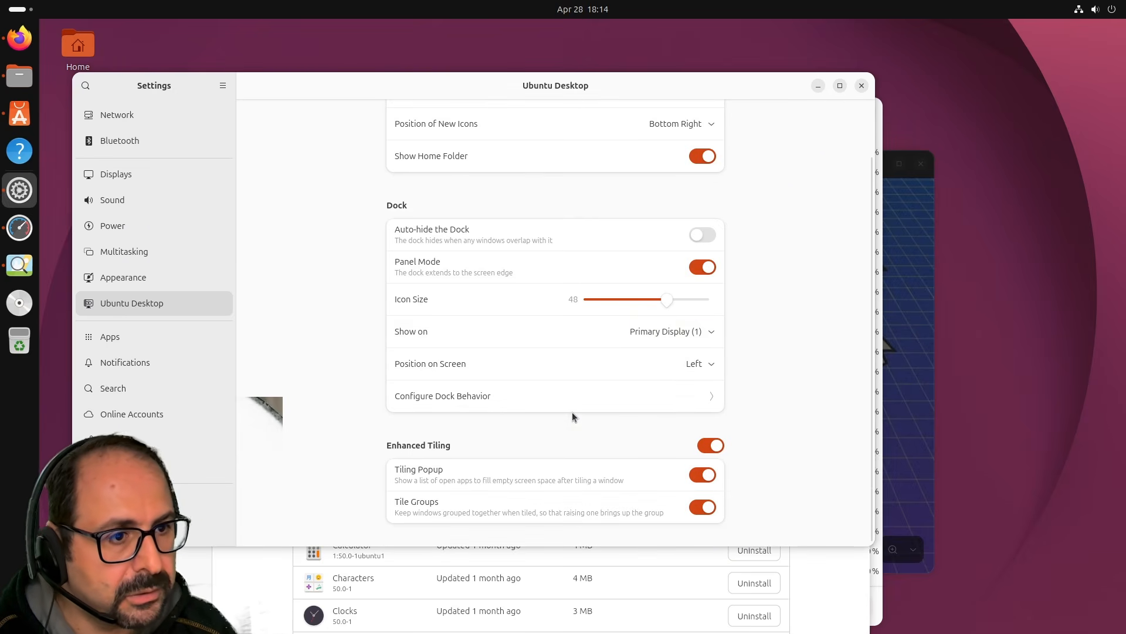
pyautogui.scroll(2, 578, 414)
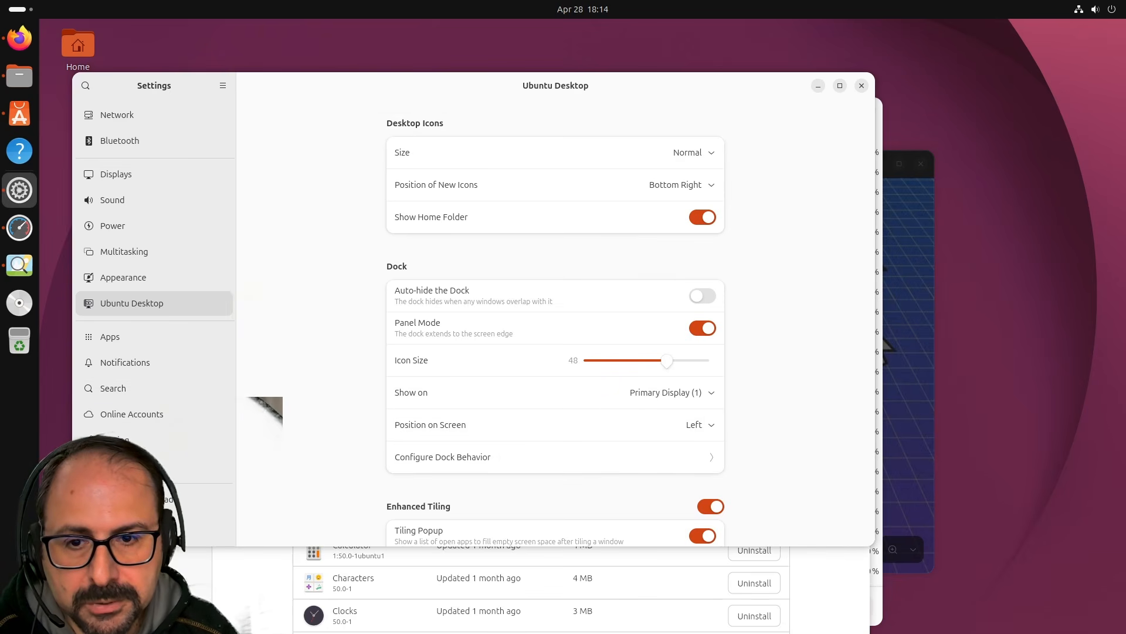
pyautogui.scroll(-2, 347, 336)
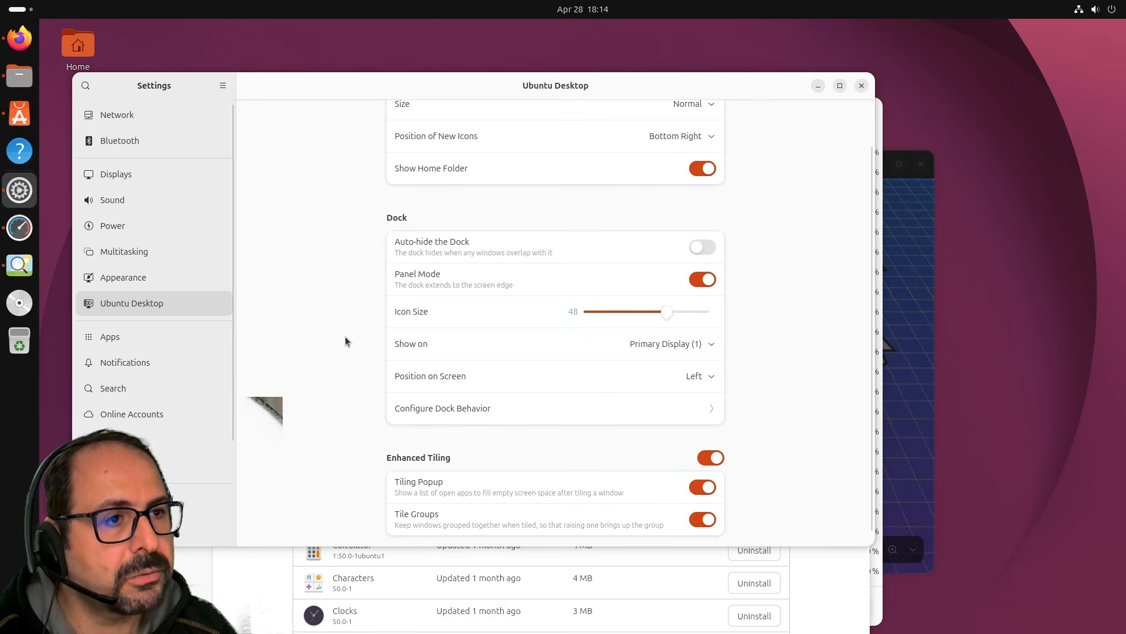
pyautogui.scroll(-2, 153, 341)
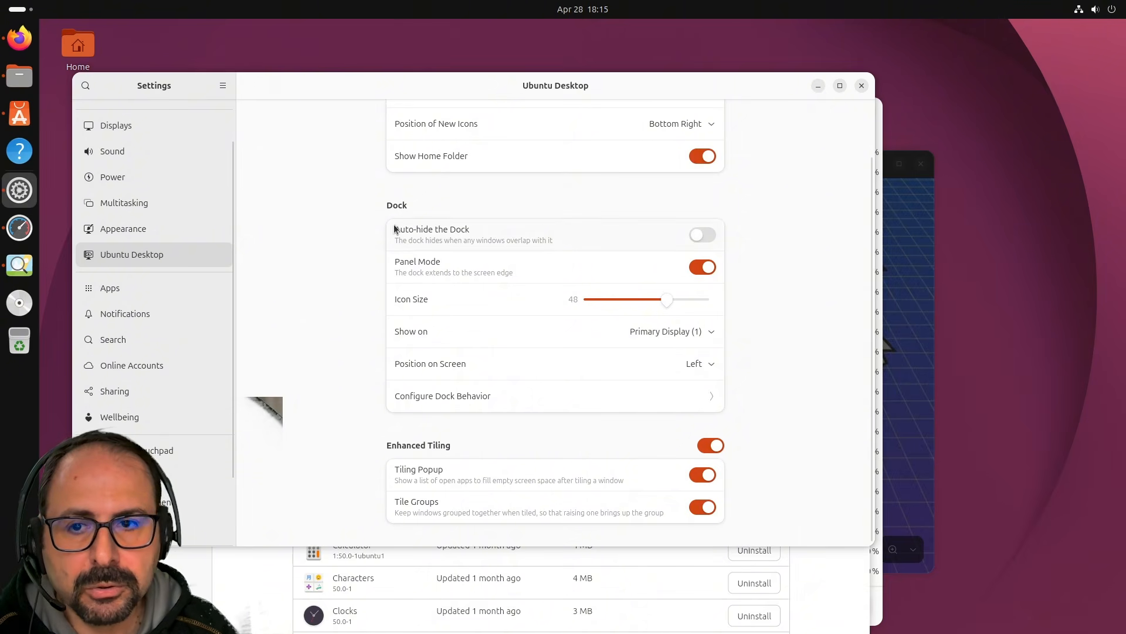
# Toggle Do Not Disturb on and back off, then reposition the Settings window.
pyautogui.click(1095, 10)
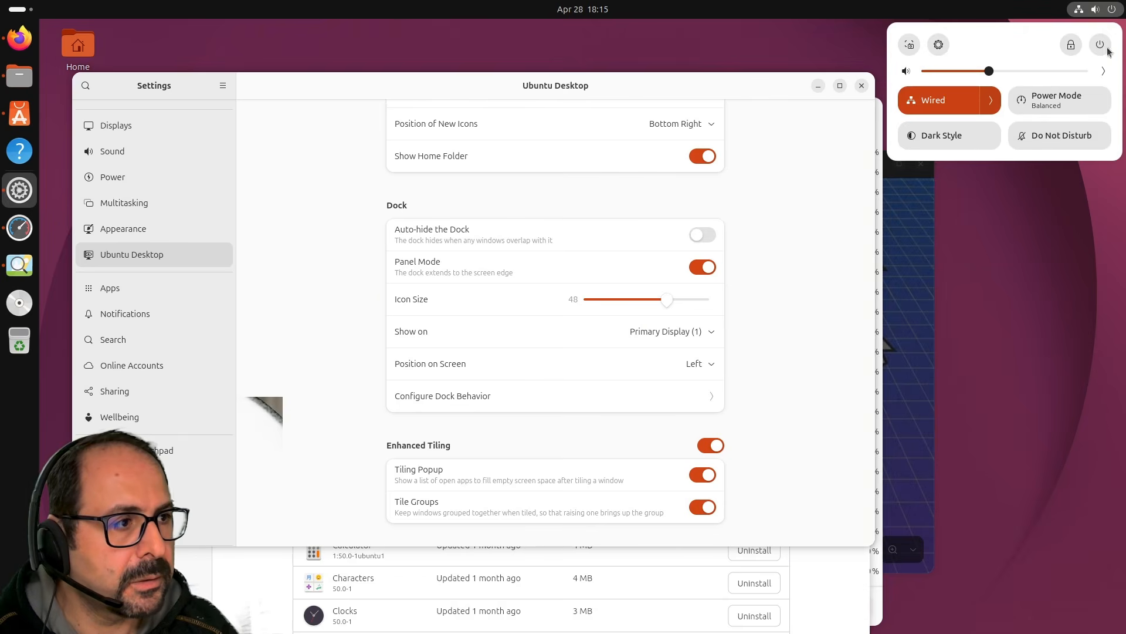
pyautogui.click(1044, 137)
pyautogui.click(1043, 137)
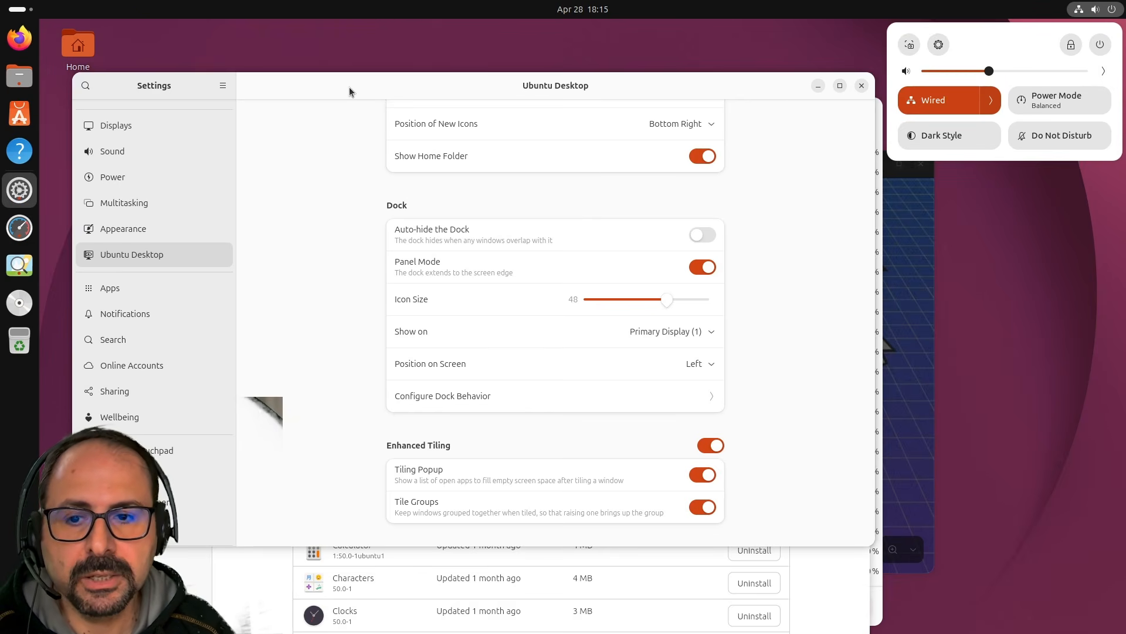
pyautogui.moveTo(350, 88); pyautogui.dragTo(306, 103)
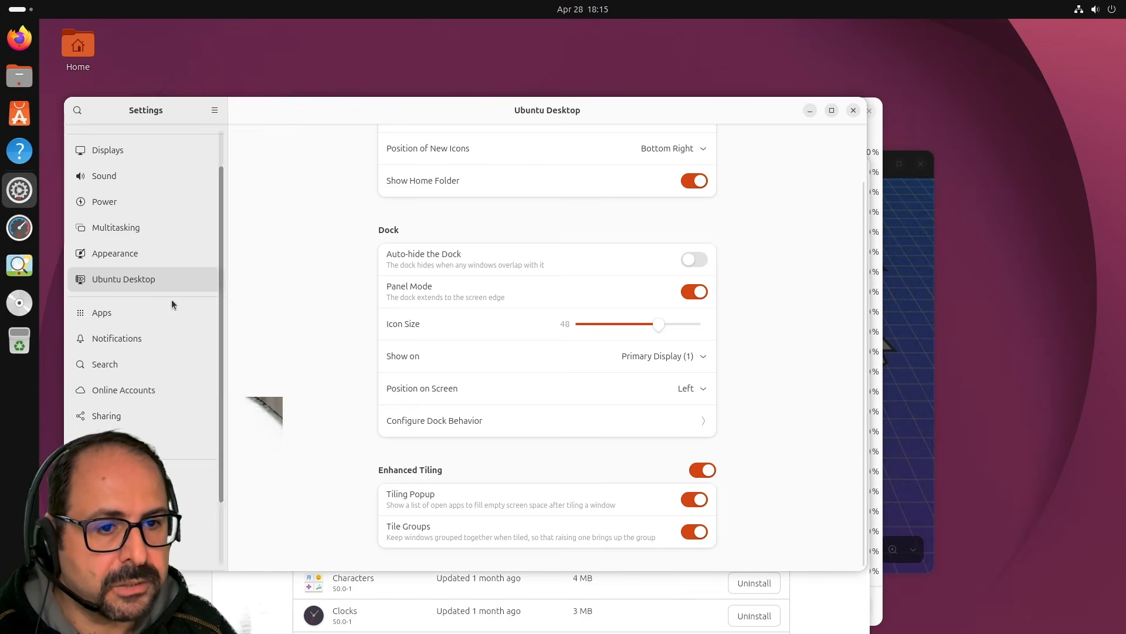
# On the Displays page, check the refresh-rate list and keep 59.95 Hz.
pyautogui.click(136, 153)
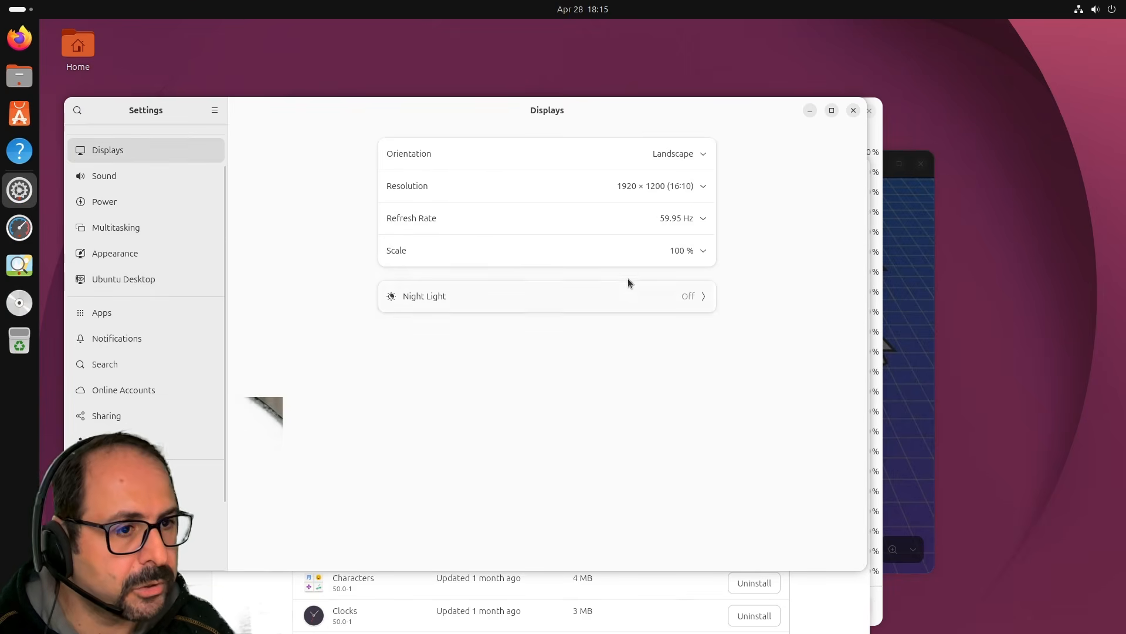
pyautogui.click(705, 228)
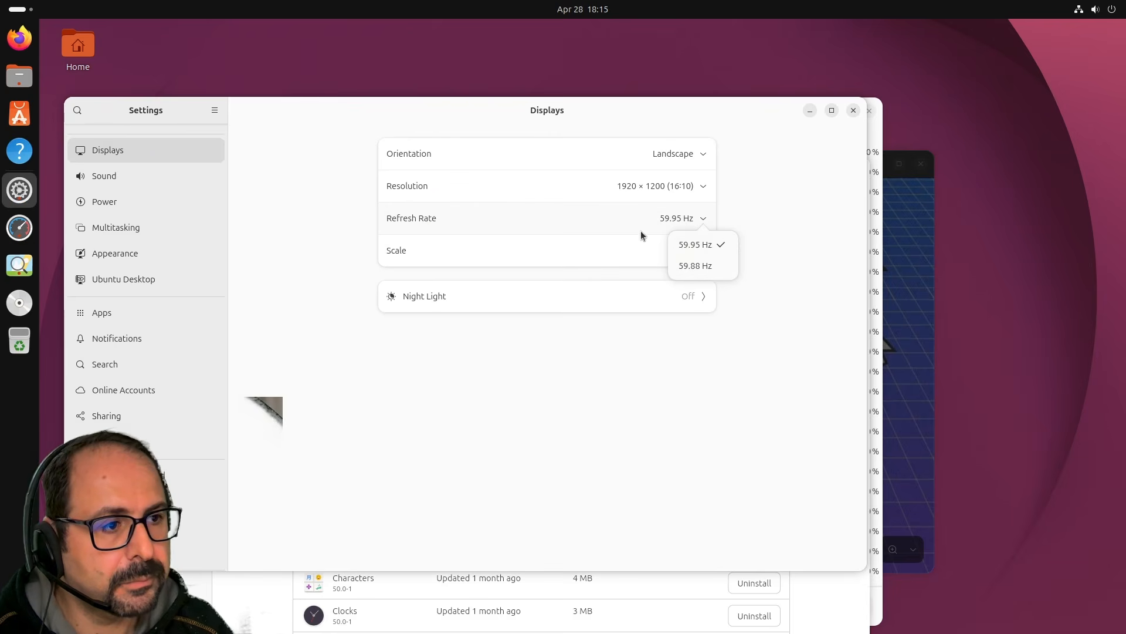
pyautogui.click(776, 231)
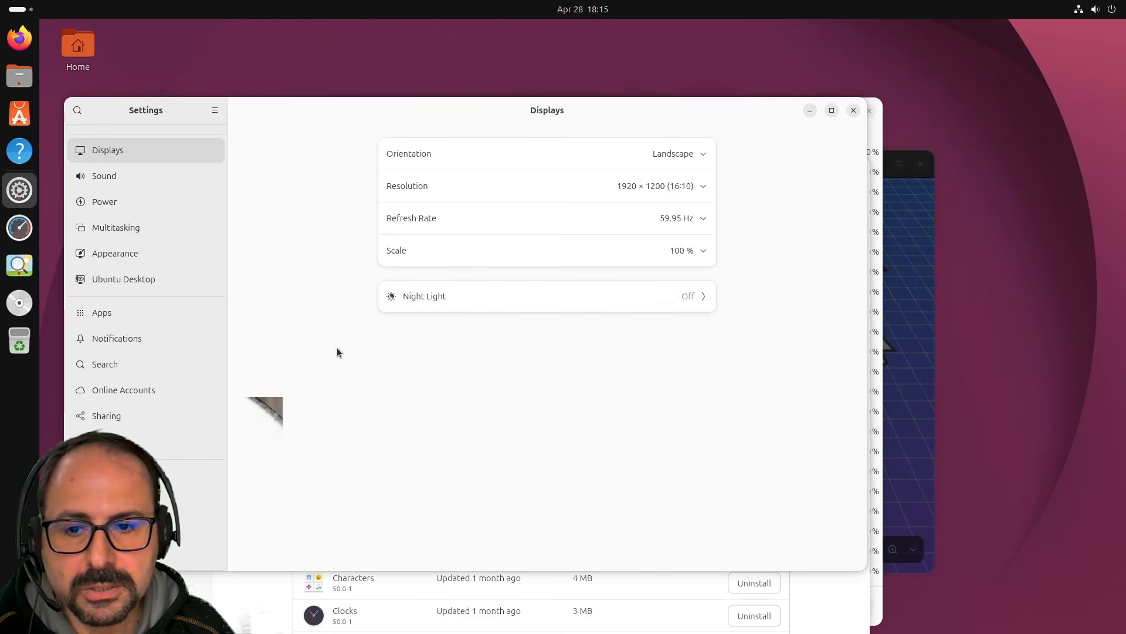
pyautogui.click(690, 217)
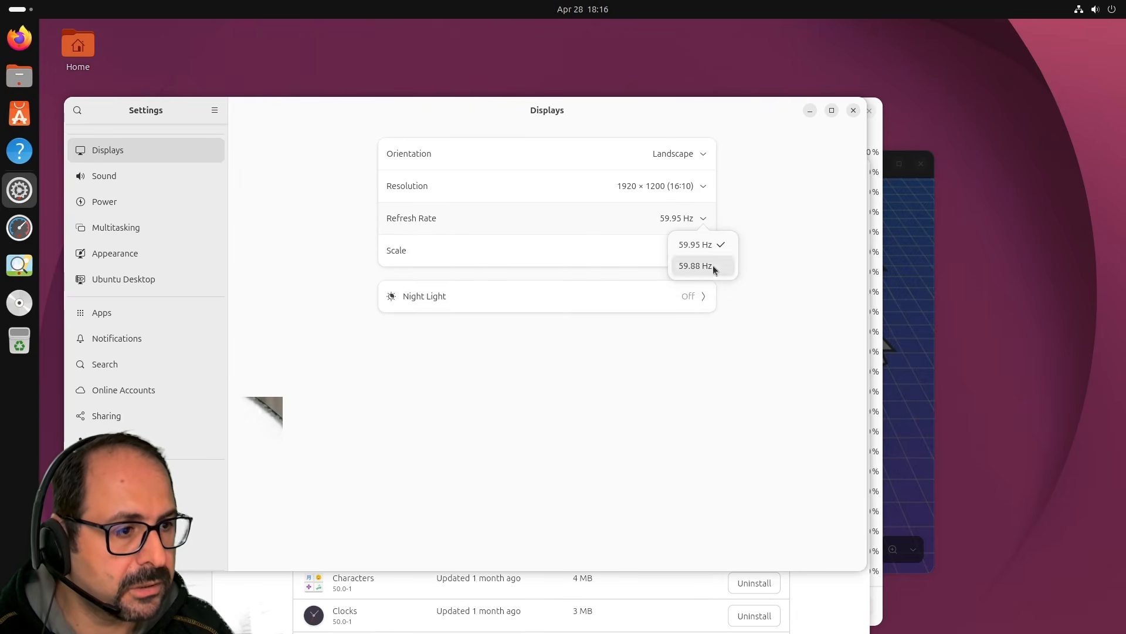
pyautogui.click(678, 474)
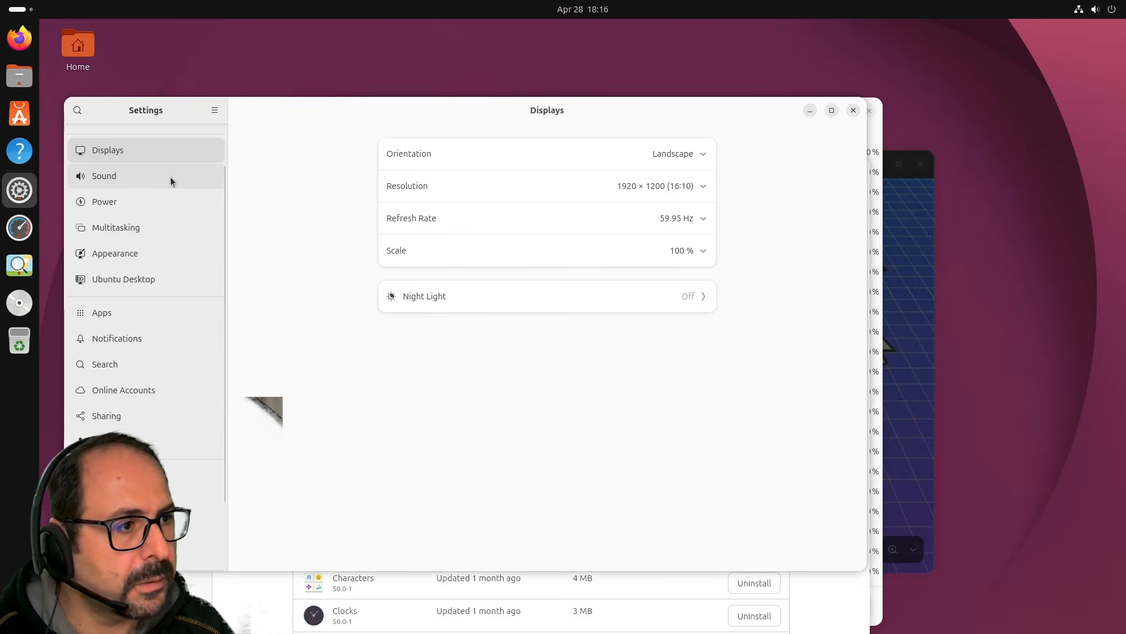
# Pick the orange mug thumbnail under Appearance > Background, then bring App Center forward.
pyautogui.click(157, 256)
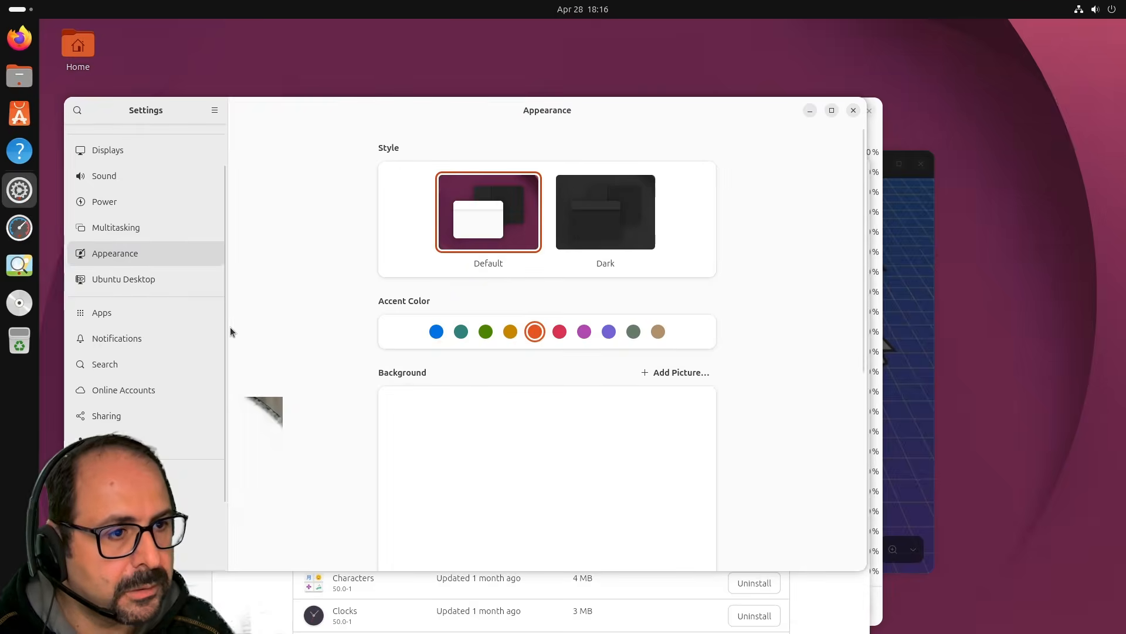
pyautogui.scroll(-2, 637, 408)
pyautogui.scroll(-5, 634, 399)
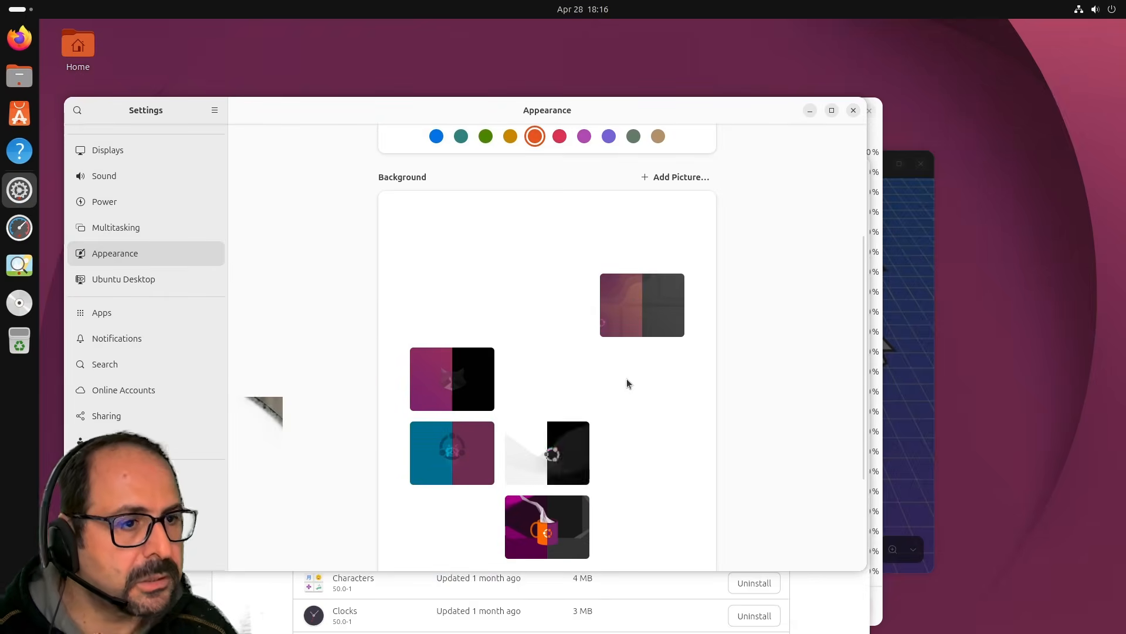
pyautogui.scroll(-5, 645, 366)
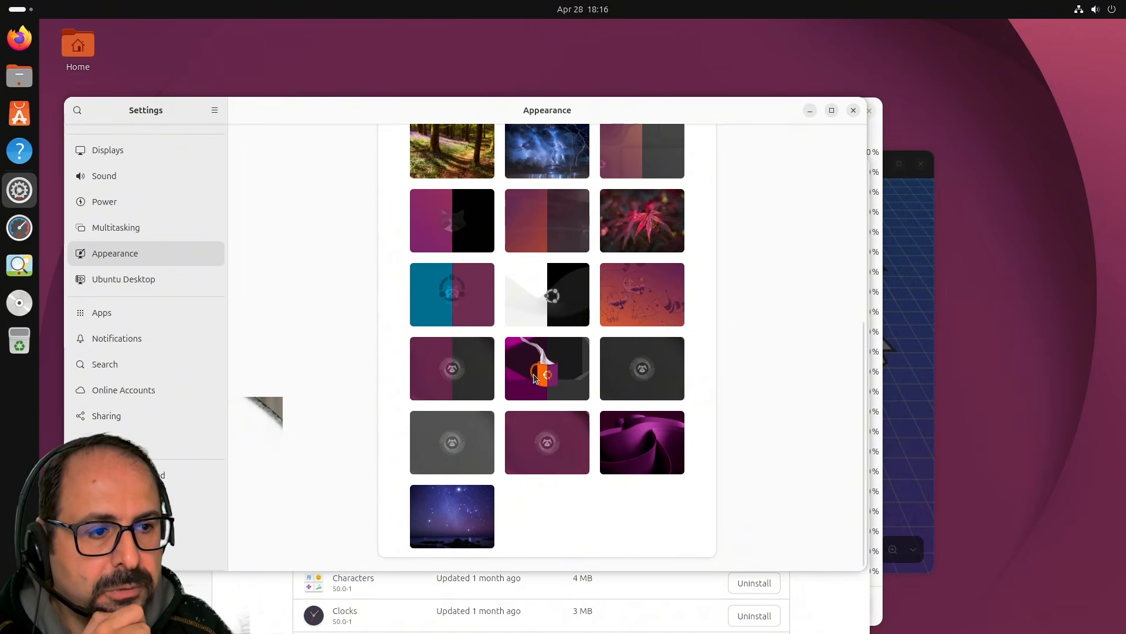
pyautogui.click(581, 364)
pyautogui.scroll(3, 603, 361)
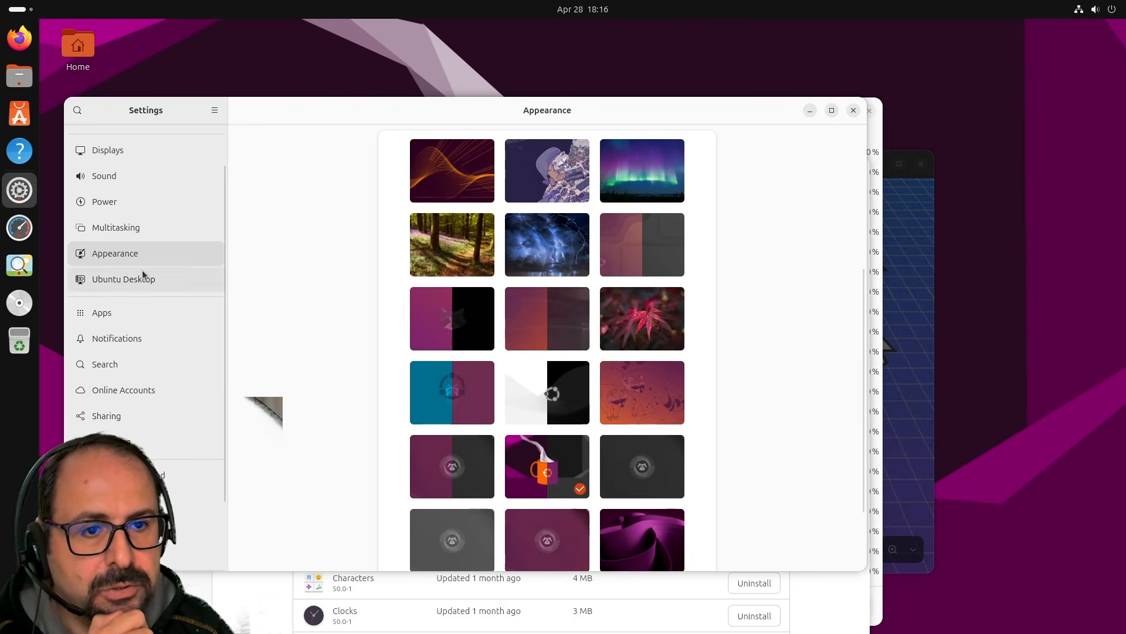
pyautogui.click(20, 118)
pyautogui.scroll(-2, 539, 410)
# Open Software Updater from an 'update' search and close the Settings, Resources and Image Viewer windows.
pyautogui.press('super')
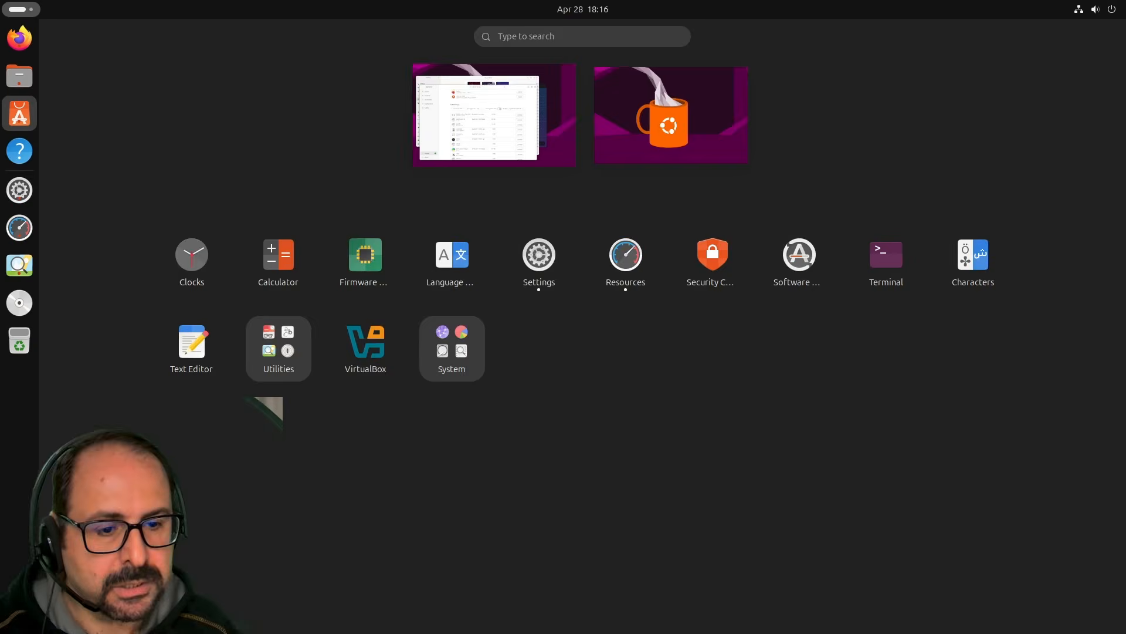
pyautogui.write('update')
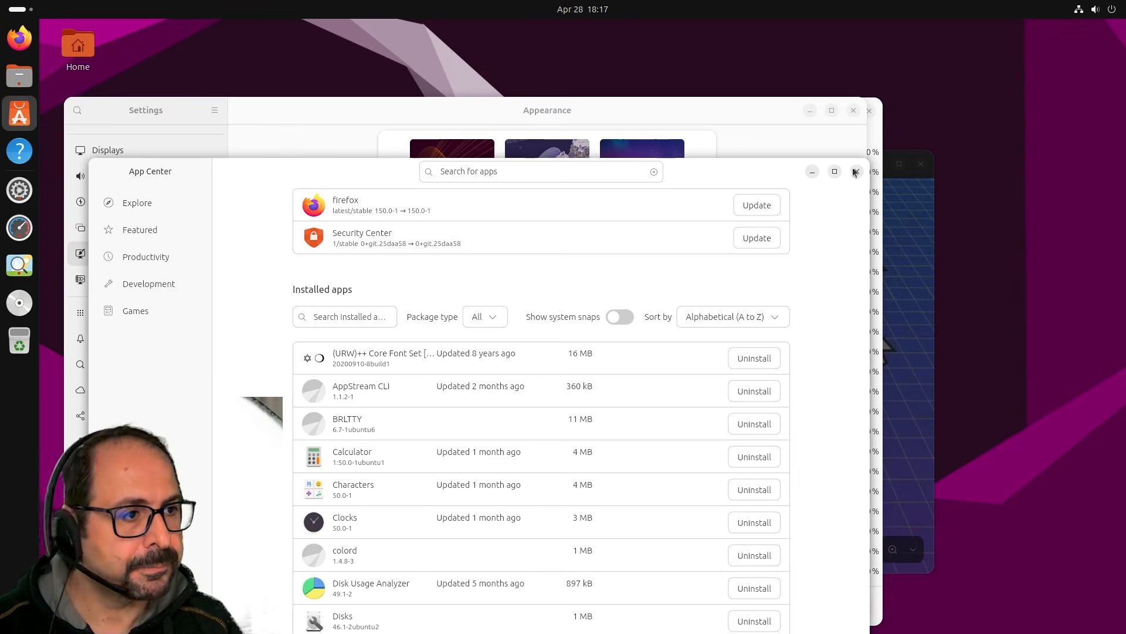
pyautogui.click(850, 170)
pyautogui.click(854, 111)
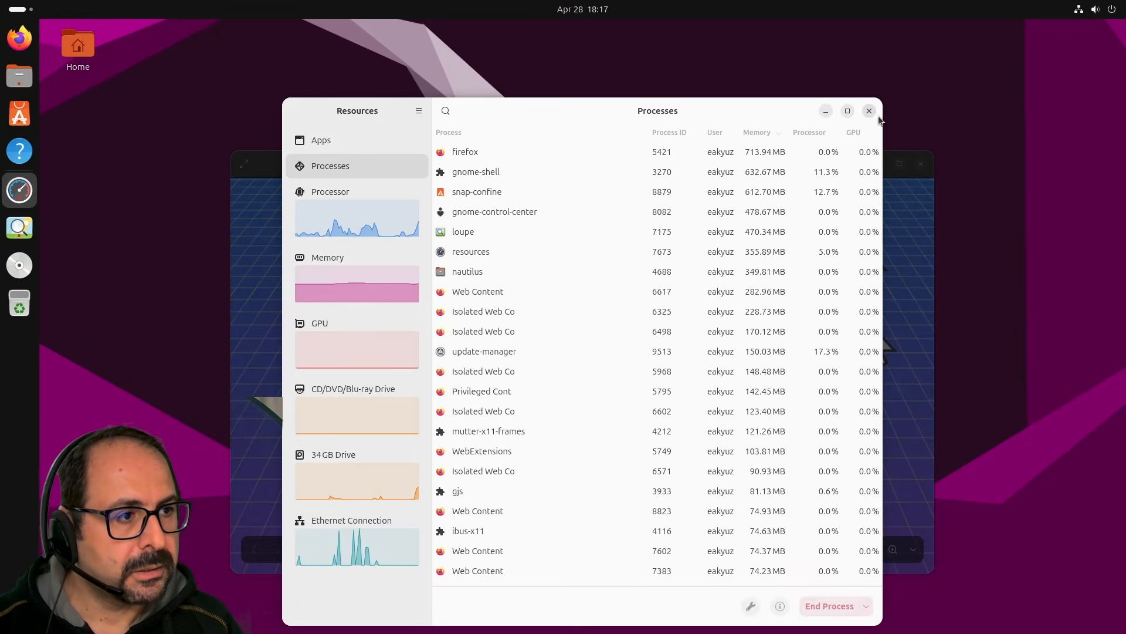
pyautogui.click(870, 111)
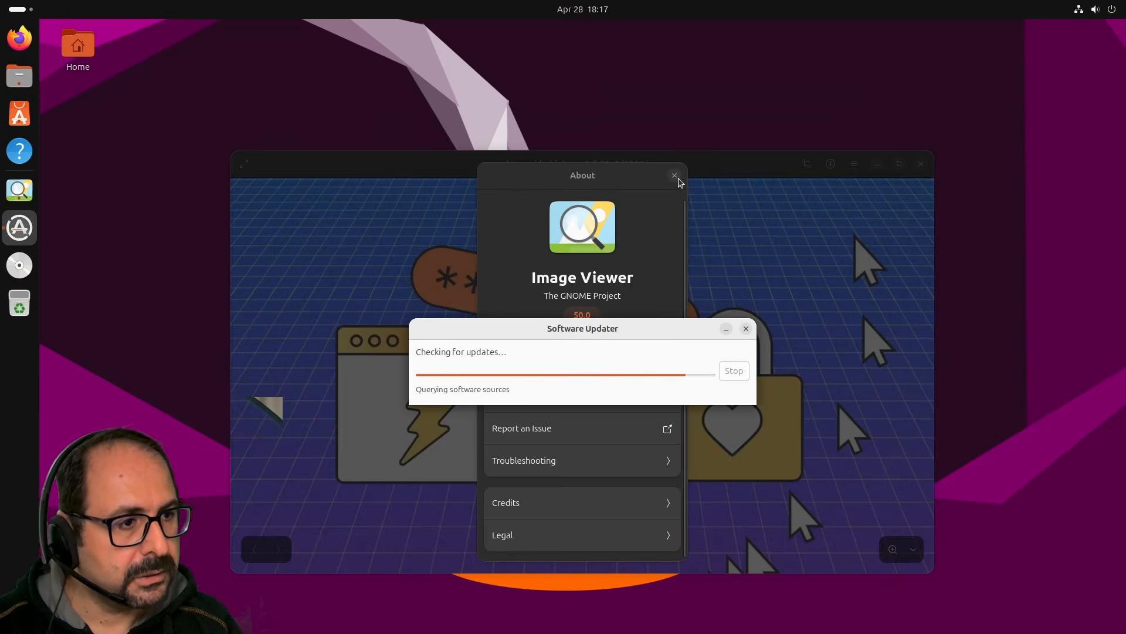
pyautogui.click(805, 223)
pyautogui.click(916, 169)
# Launch Firmware Updater from a second 'update' app search.
pyautogui.press('super+a')
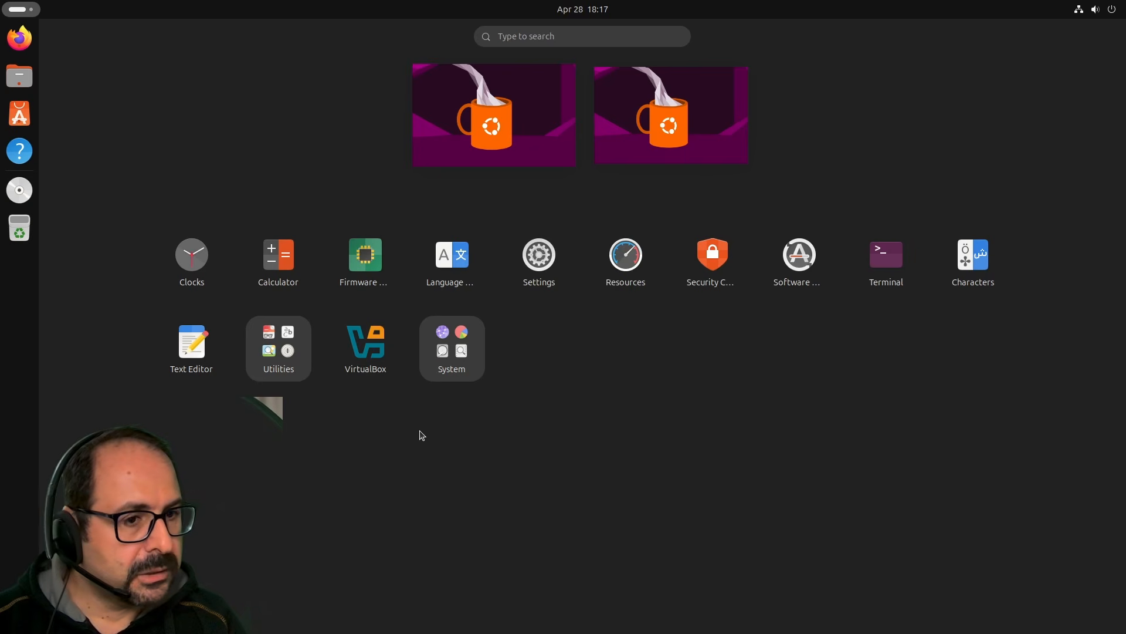
pyautogui.write('update')
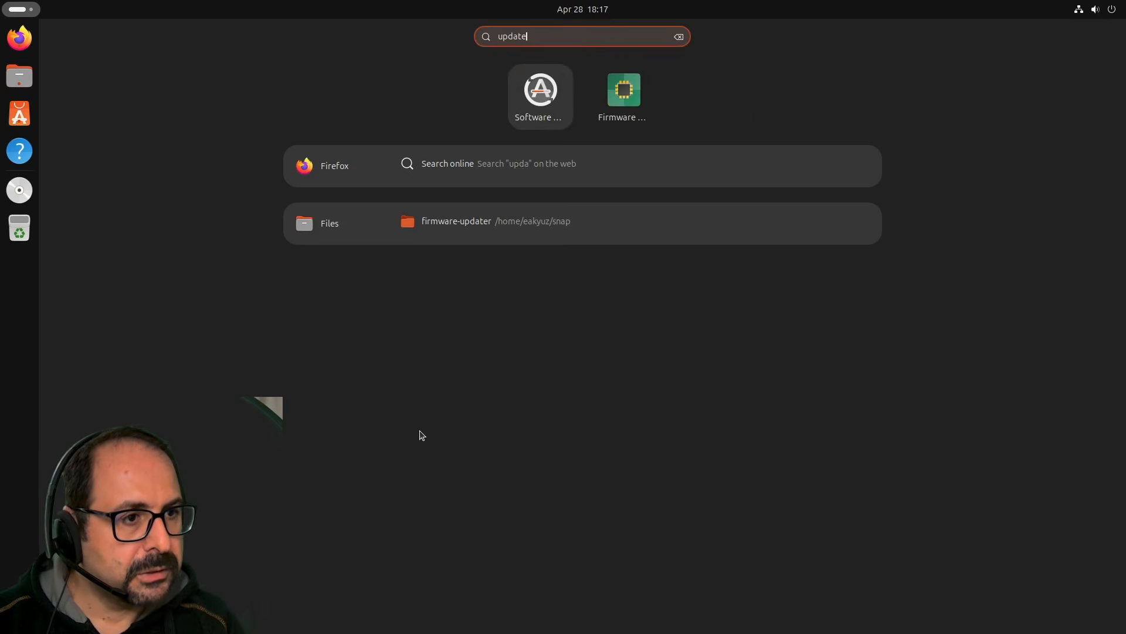
pyautogui.click(631, 92)
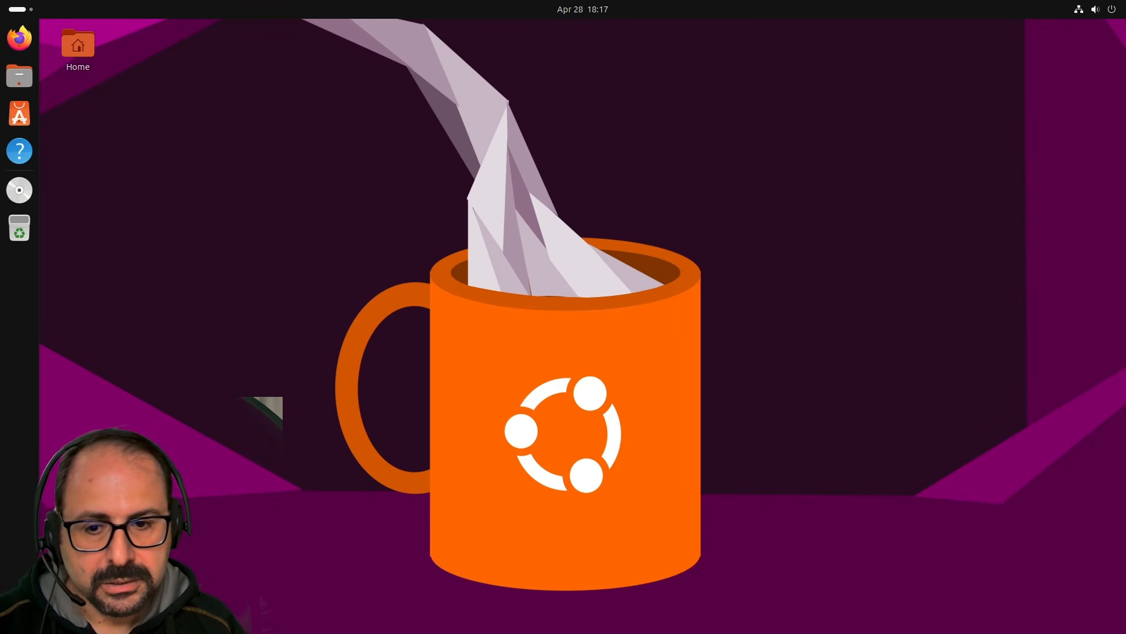
# Search 'startup' and open the Apps settings result.
pyautogui.press('super+a')
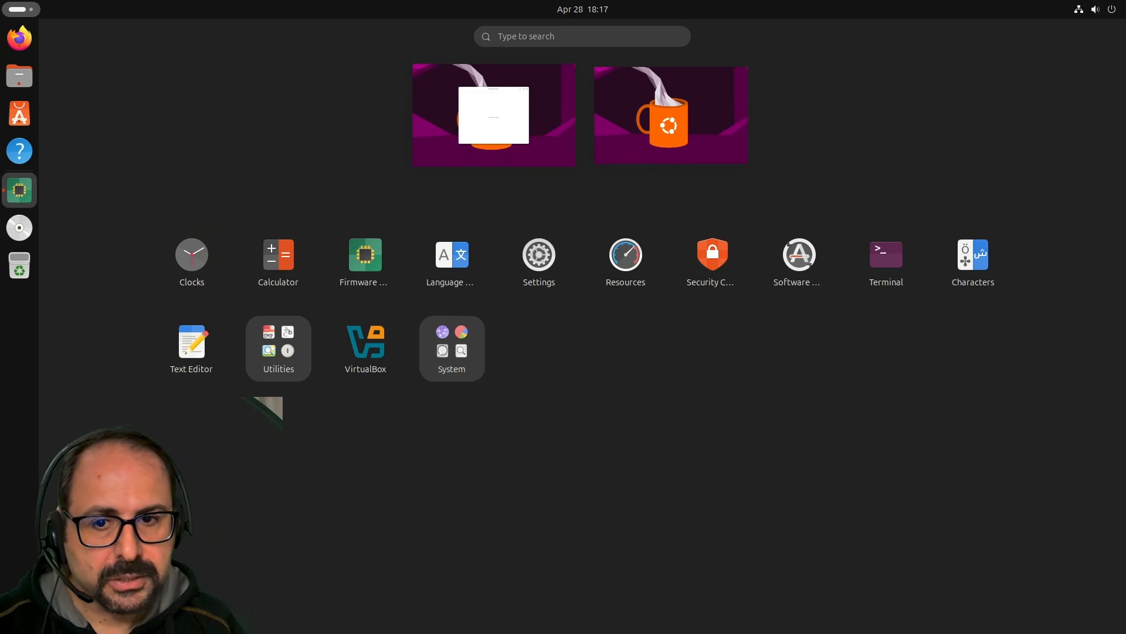
pyautogui.write('startup')
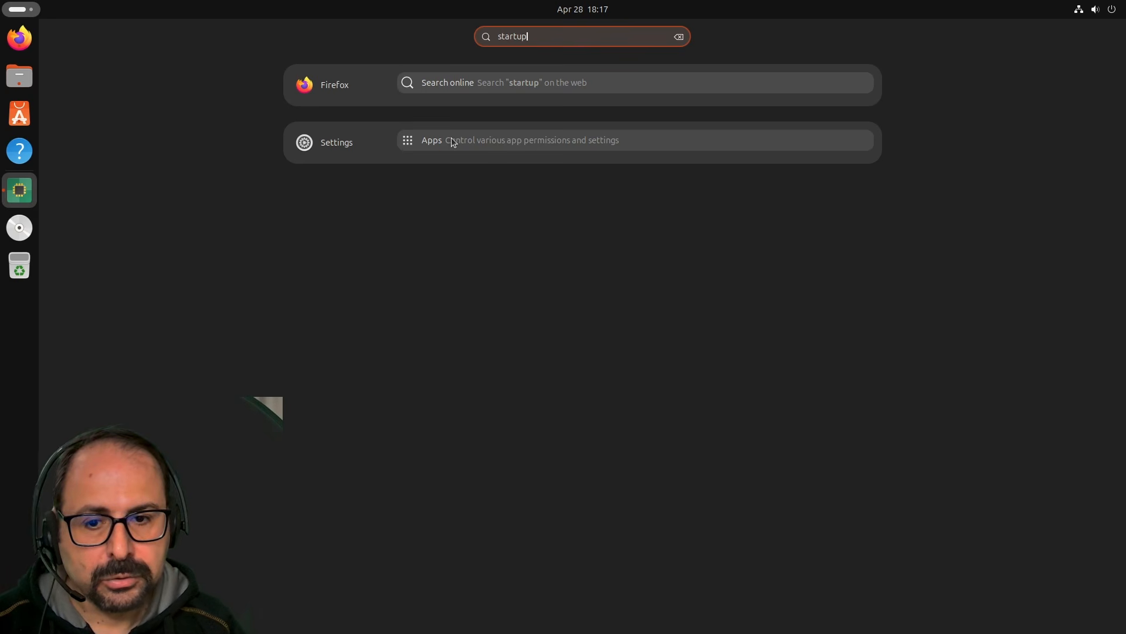
pyautogui.click(456, 141)
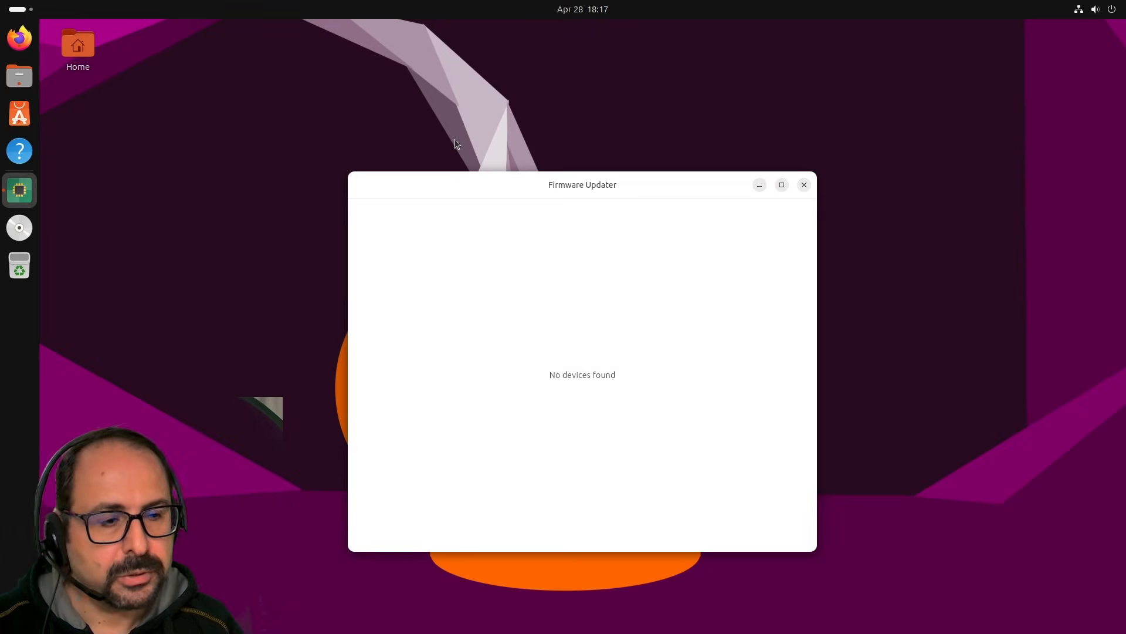
# Close Firmware Updater, open Resources' permissions in Settings > Apps, and shift the window up-left.
pyautogui.click(804, 185)
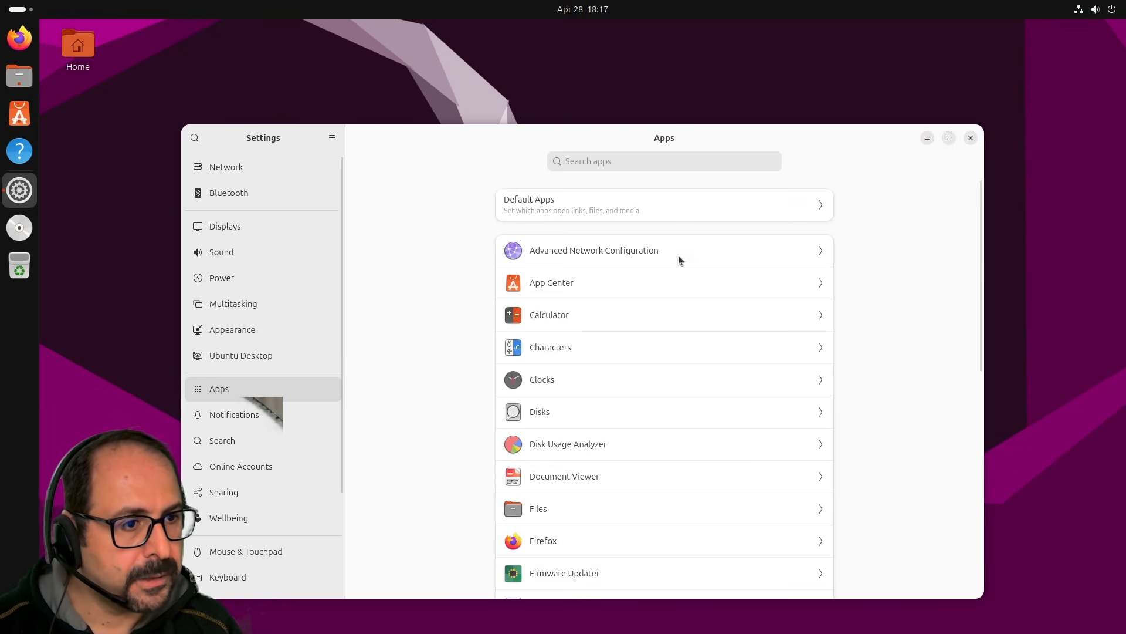
pyautogui.scroll(-5, 646, 398)
pyautogui.scroll(-4, 350, 463)
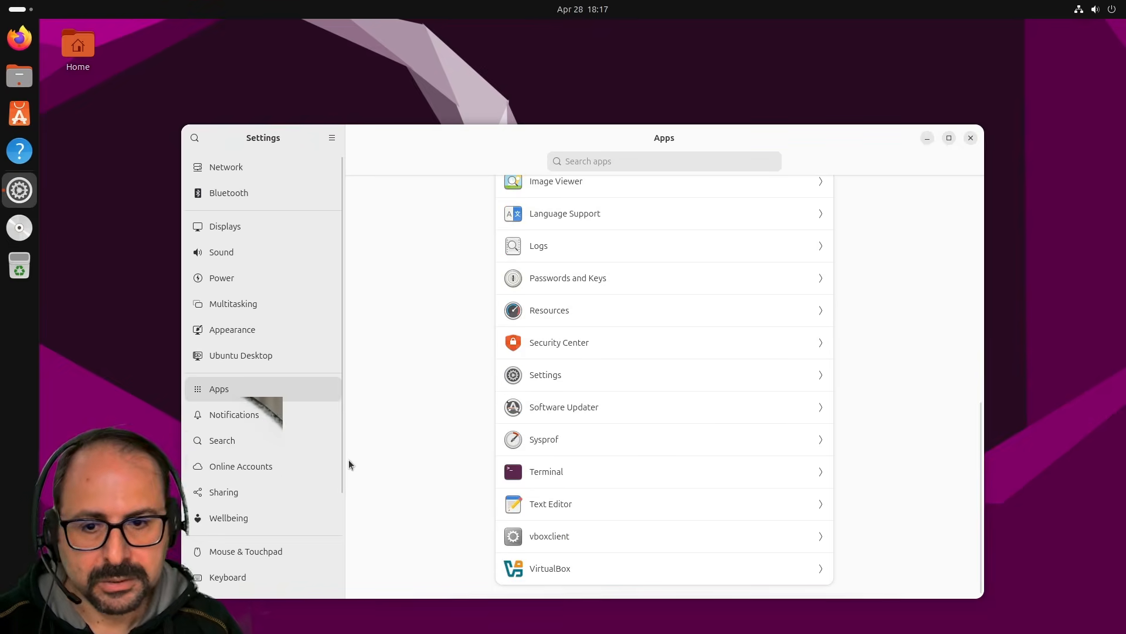
pyautogui.scroll(3, 504, 417)
pyautogui.scroll(5, 669, 279)
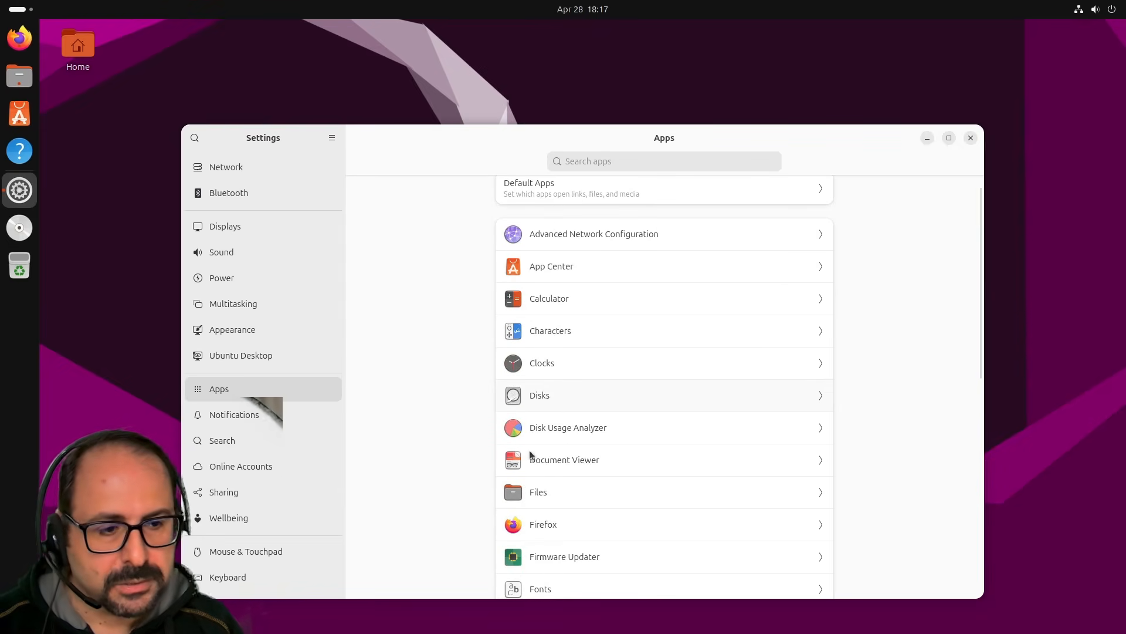
pyautogui.scroll(-8, 859, 508)
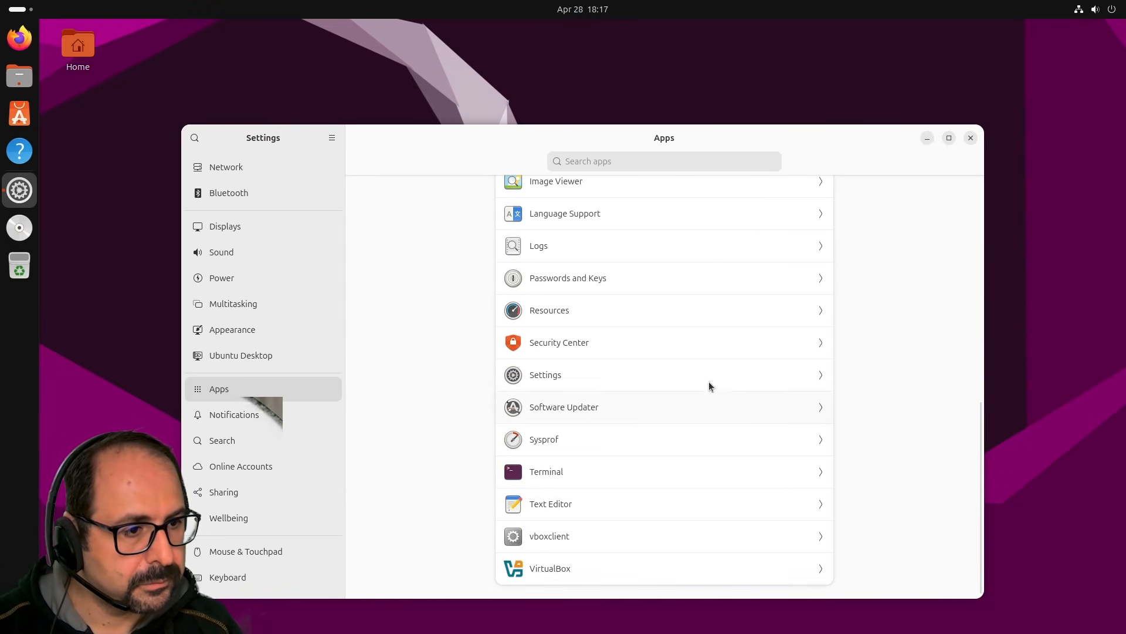
pyautogui.click(715, 309)
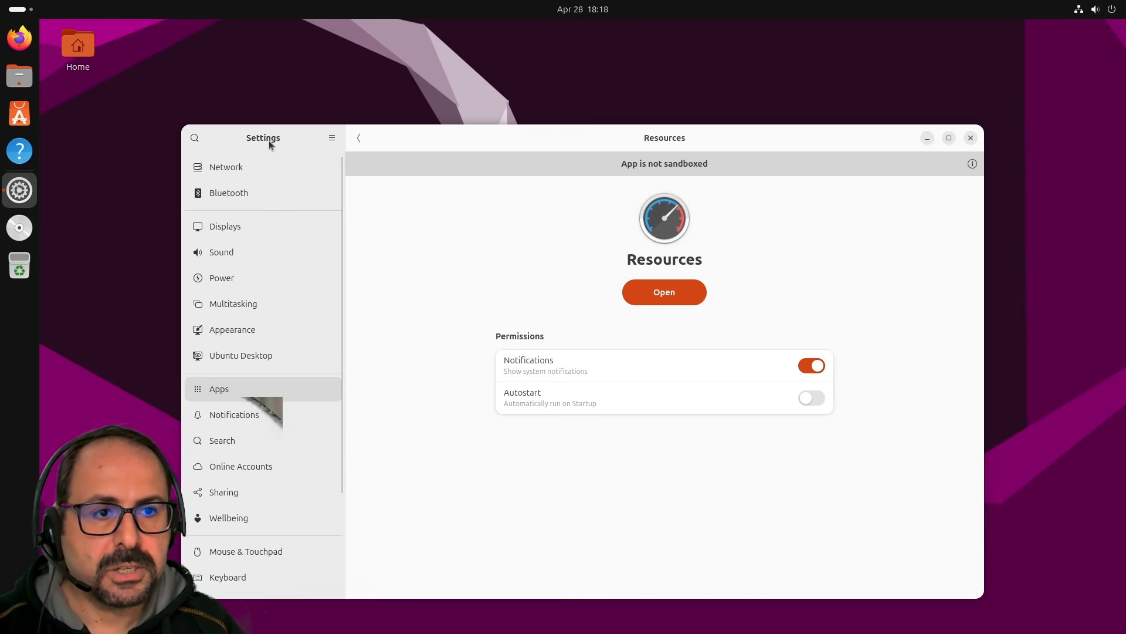
pyautogui.moveTo(270, 144); pyautogui.dragTo(198, 93)
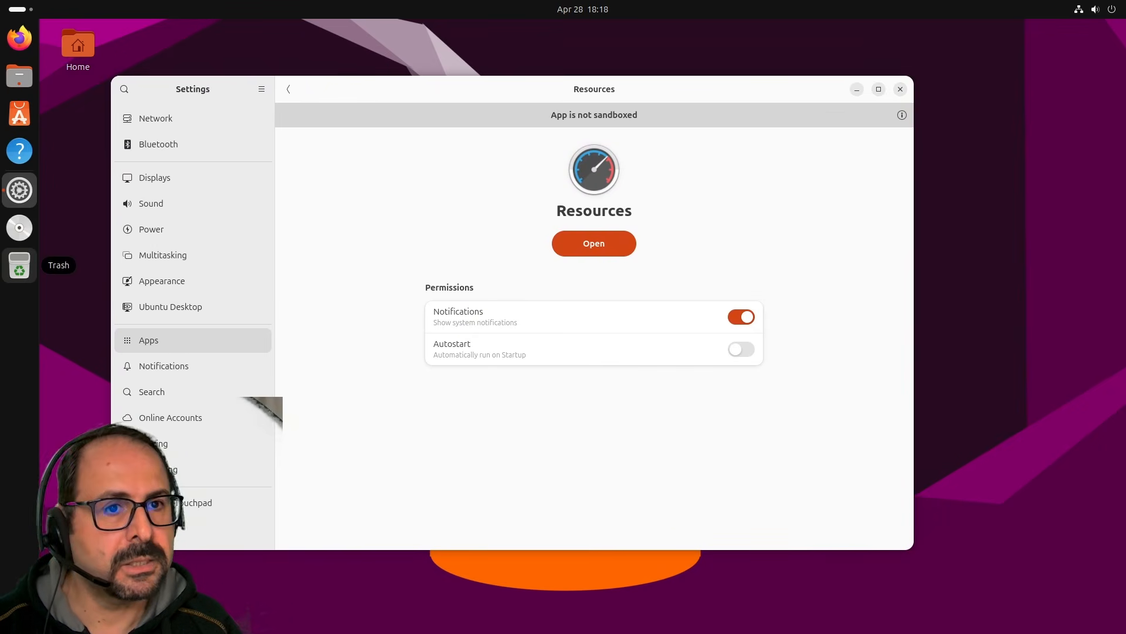
pyautogui.moveTo(166, 96); pyautogui.dragTo(131, 104)
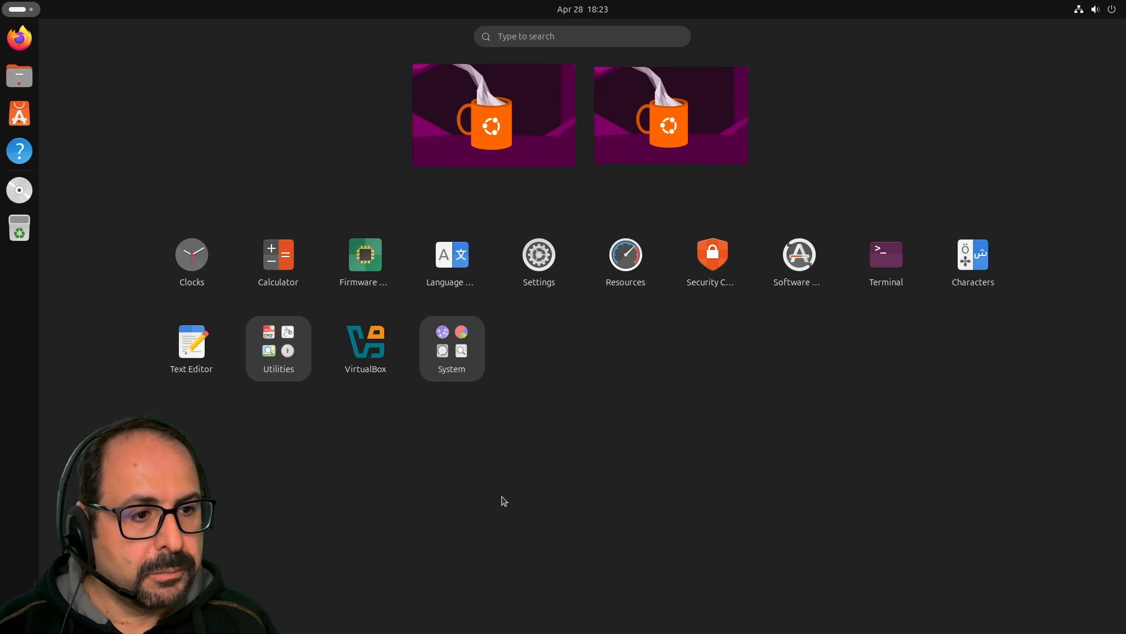
# Launch Terminal via a 'term' search and run free -t and free -h.
pyautogui.write('term')
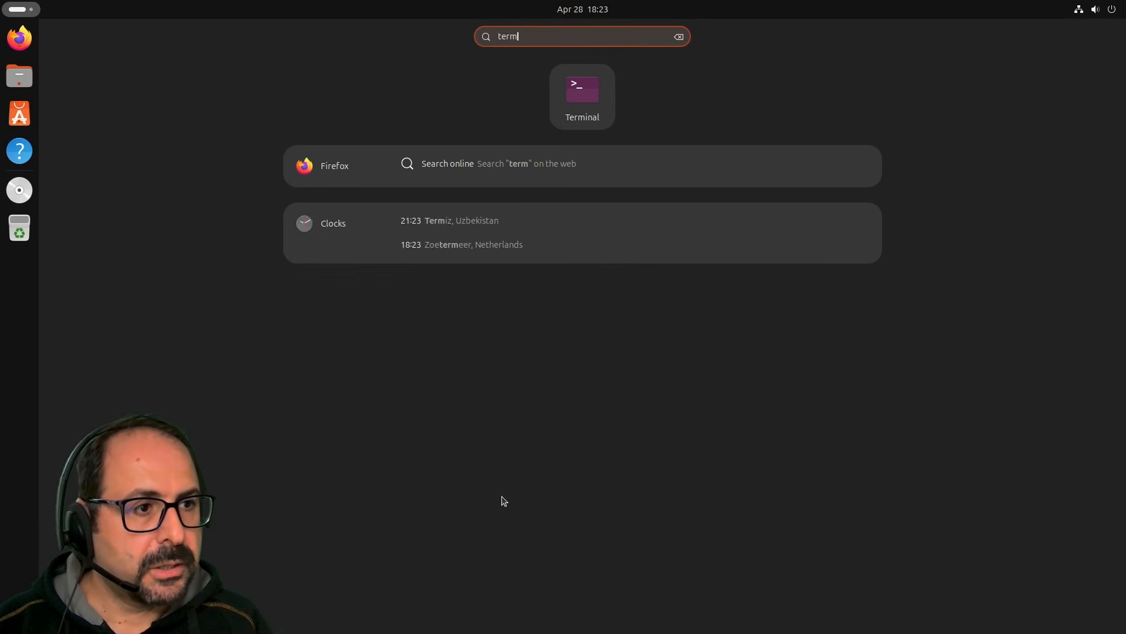
pyautogui.press('Return')
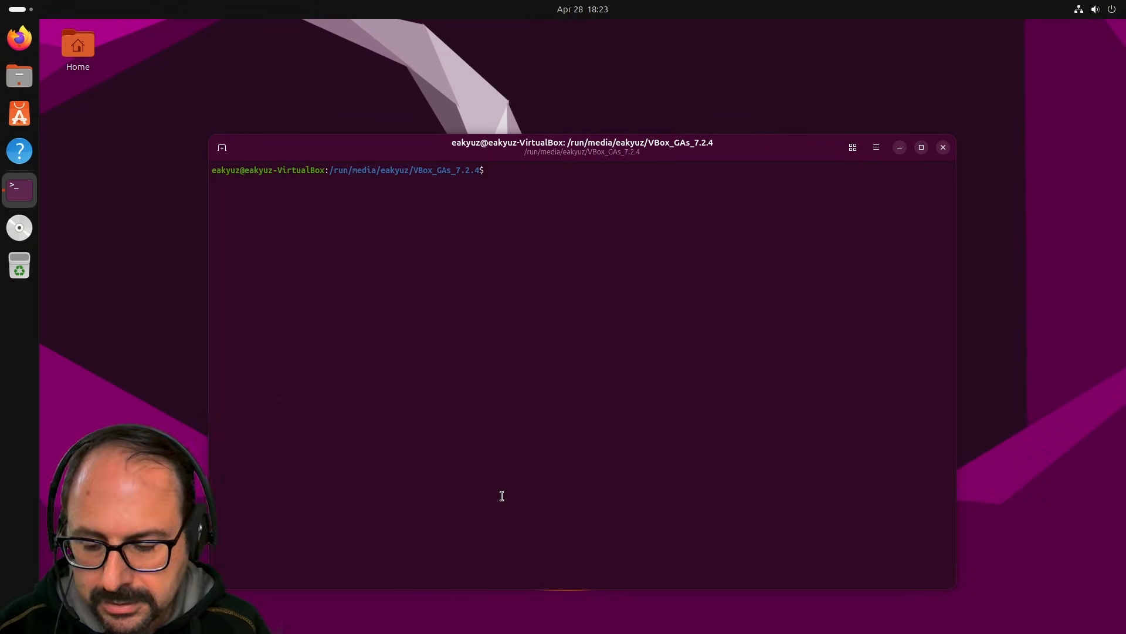
pyautogui.write('free -t')
pyautogui.press('Return')
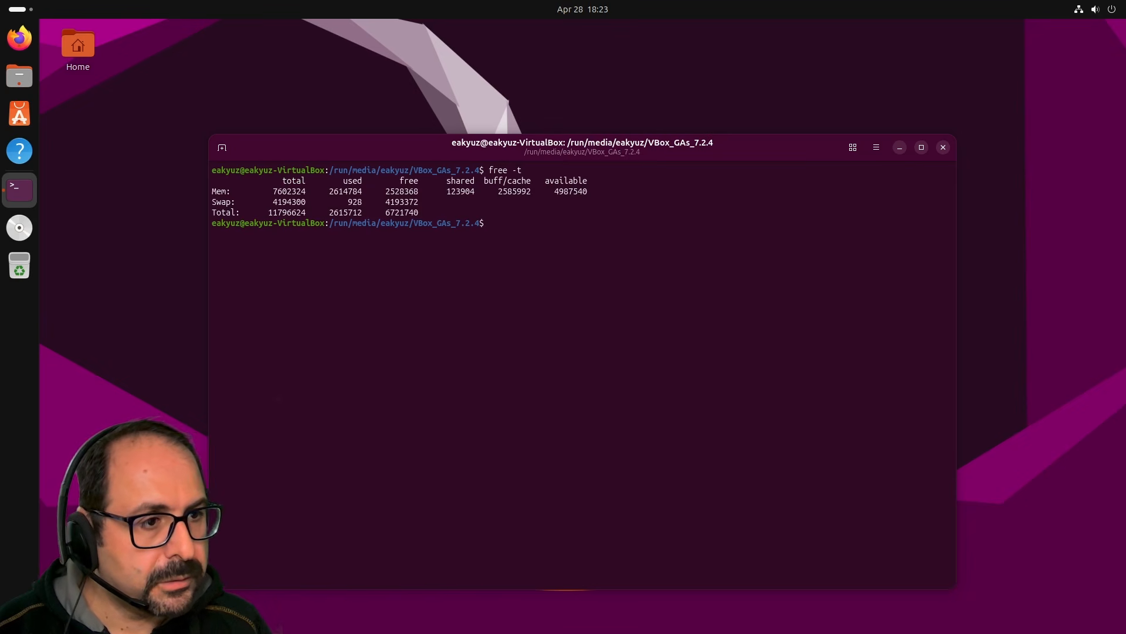
pyautogui.write('free -h')
pyautogui.press('Return')
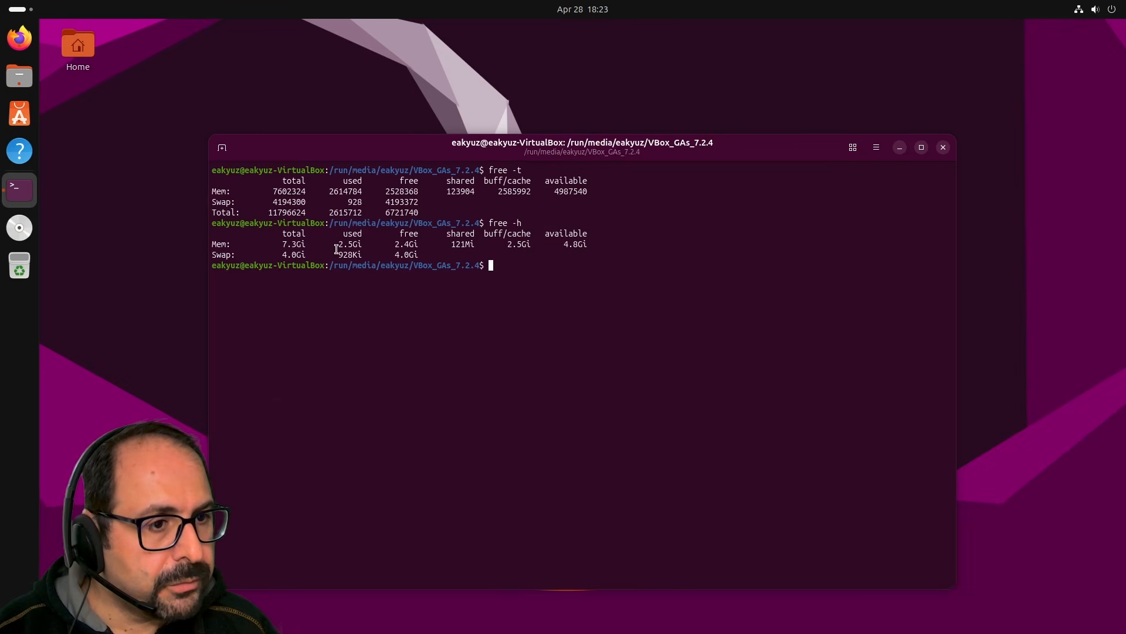
# Highlight the 928Ki swap value, deselect it, and move the terminal window left.
pyautogui.moveTo(337, 250); pyautogui.dragTo(378, 251)
pyautogui.click(363, 327)
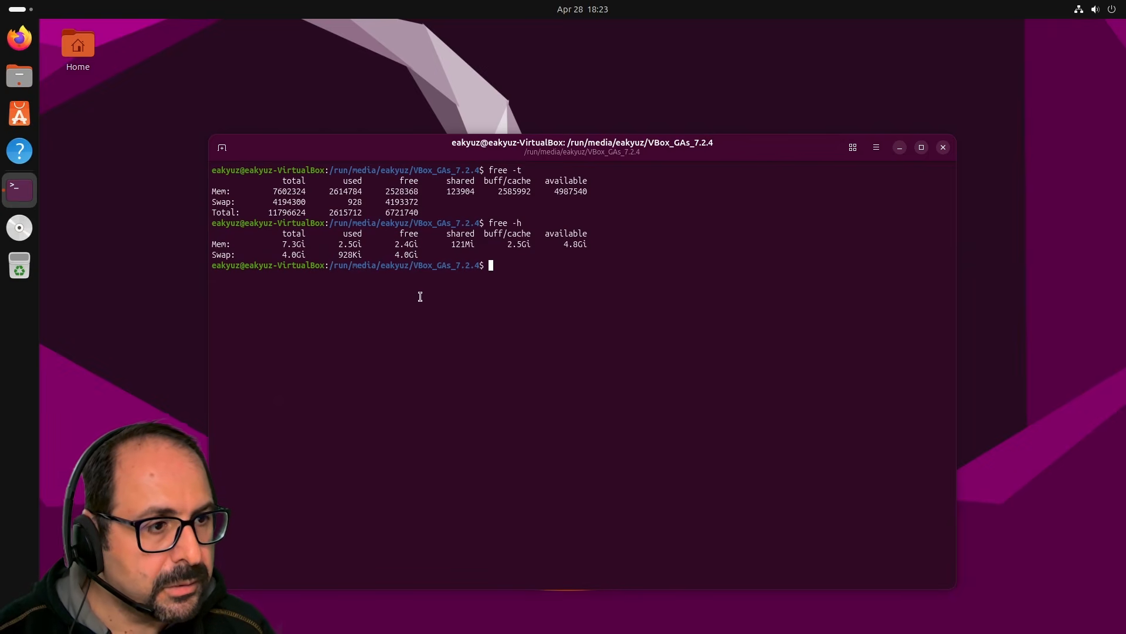
pyautogui.moveTo(404, 147); pyautogui.dragTo(263, 162)
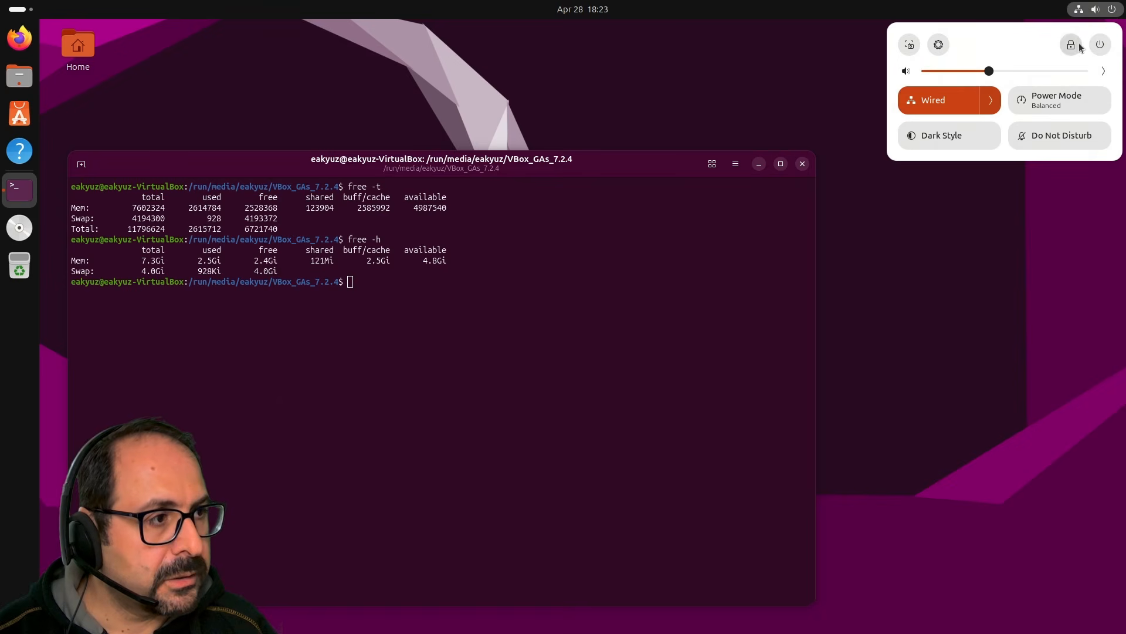
# Open Settings and browse the Wellbeing screen-time page.
pyautogui.click(947, 47)
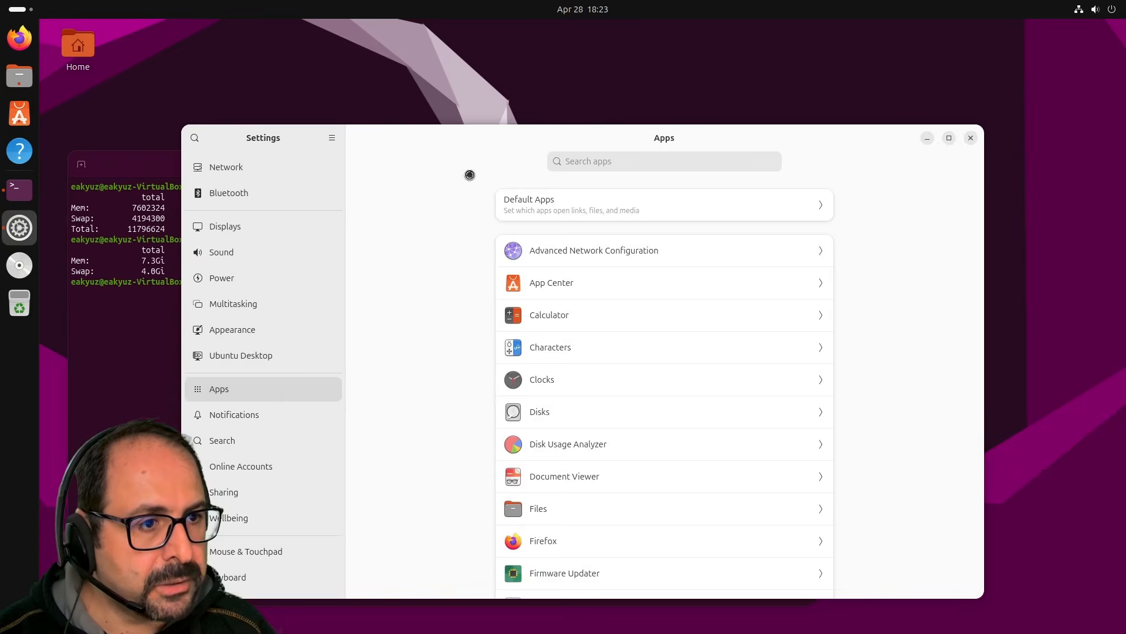
pyautogui.scroll(-4, 264, 537)
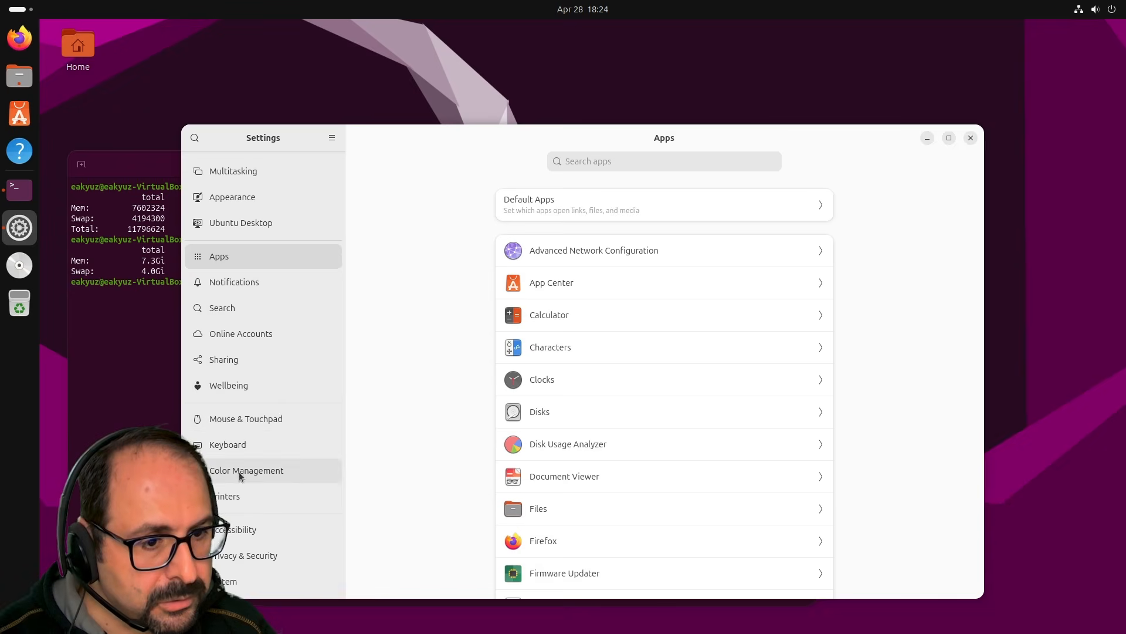
pyautogui.click(262, 385)
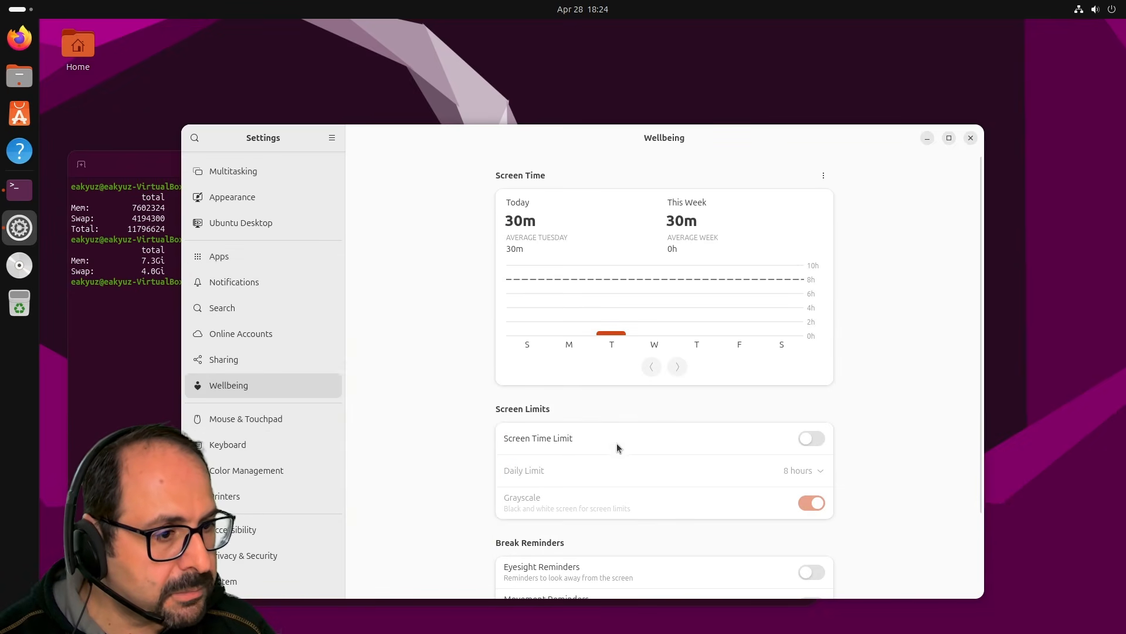
pyautogui.scroll(-3, 694, 437)
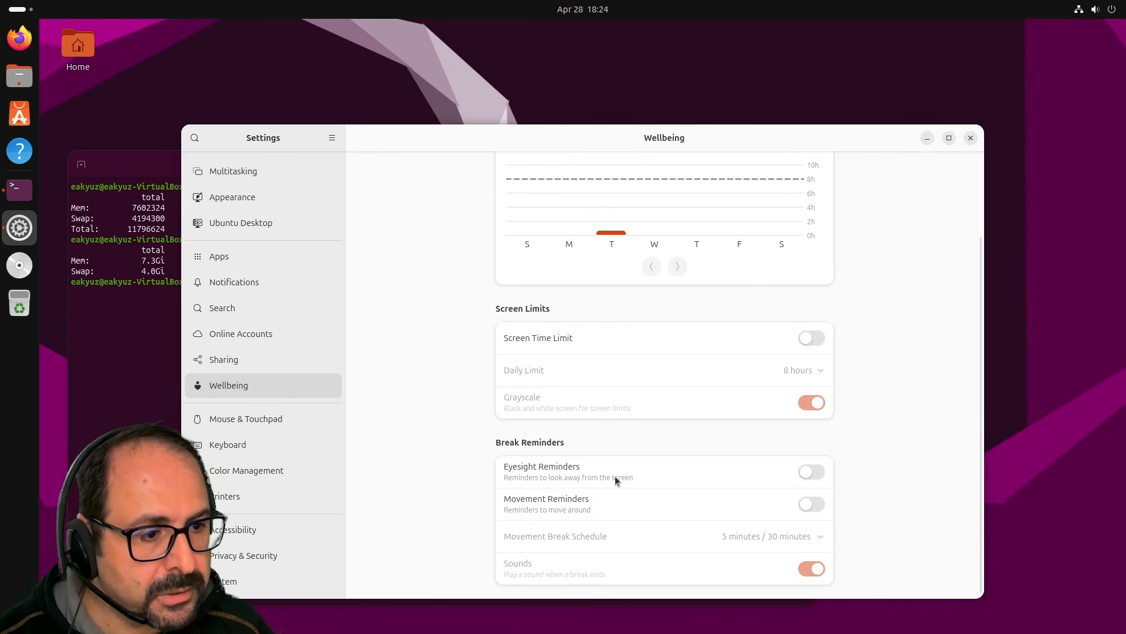
pyautogui.scroll(3, 532, 357)
pyautogui.scroll(-3, 531, 356)
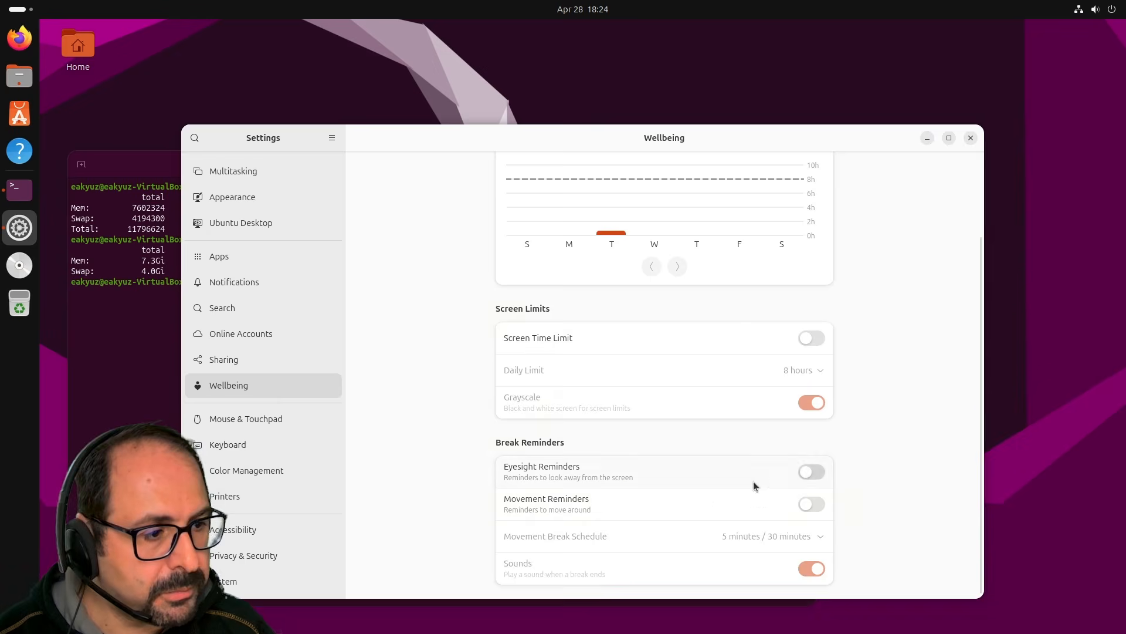
pyautogui.scroll(3, 418, 393)
pyautogui.scroll(2, 284, 421)
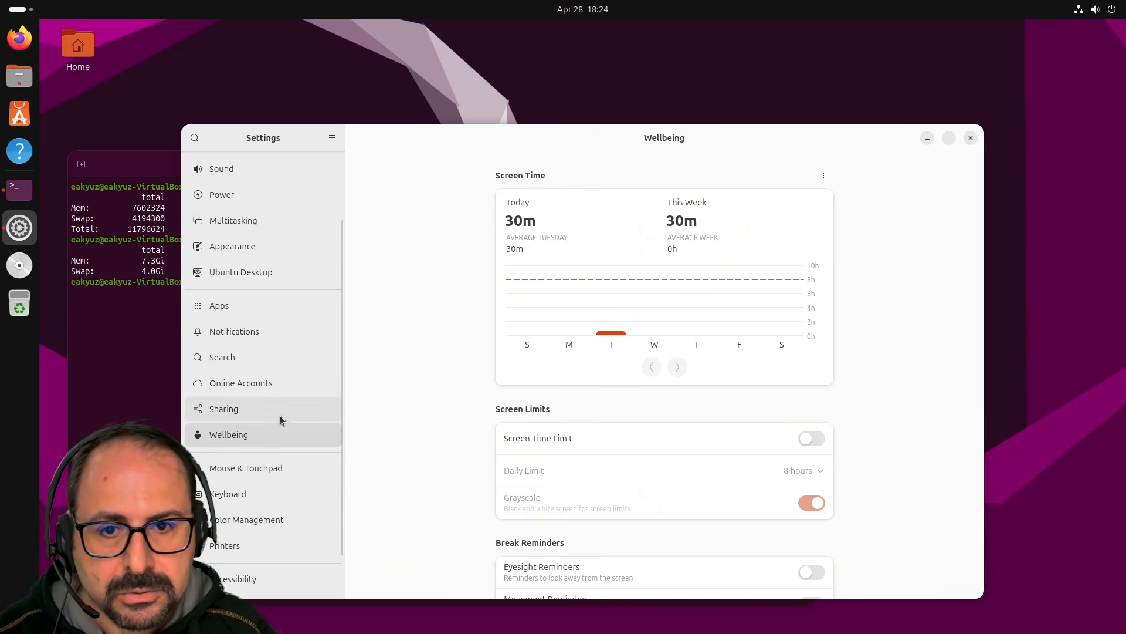
pyautogui.scroll(3, 306, 255)
pyautogui.scroll(-6, 245, 476)
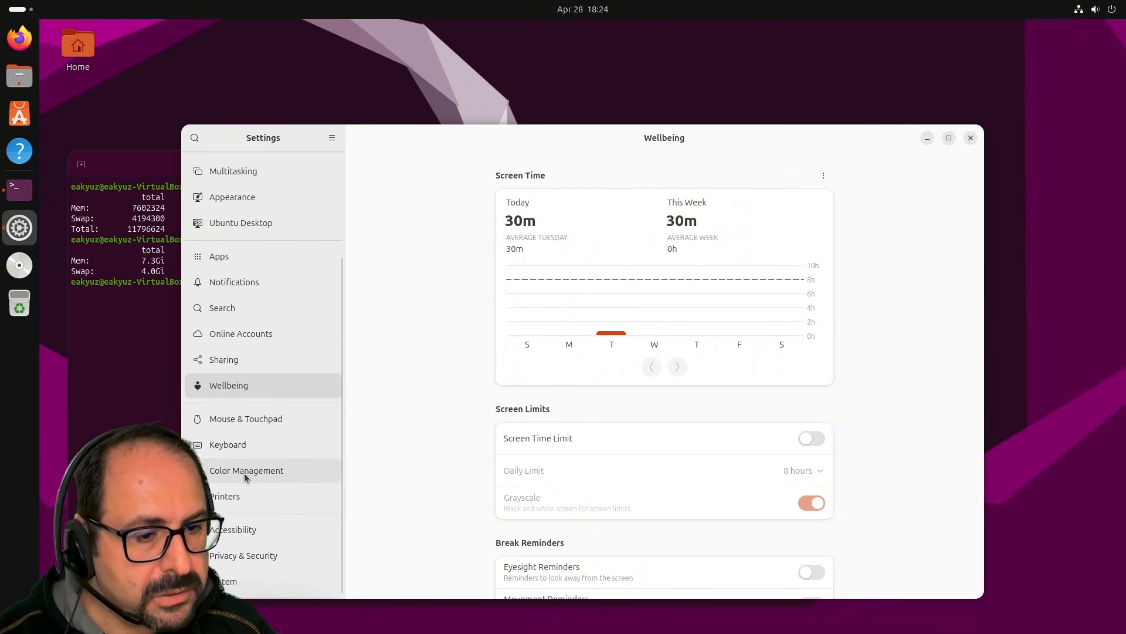
# Go to System > About and open the full system details.
pyautogui.click(227, 580)
pyautogui.click(566, 351)
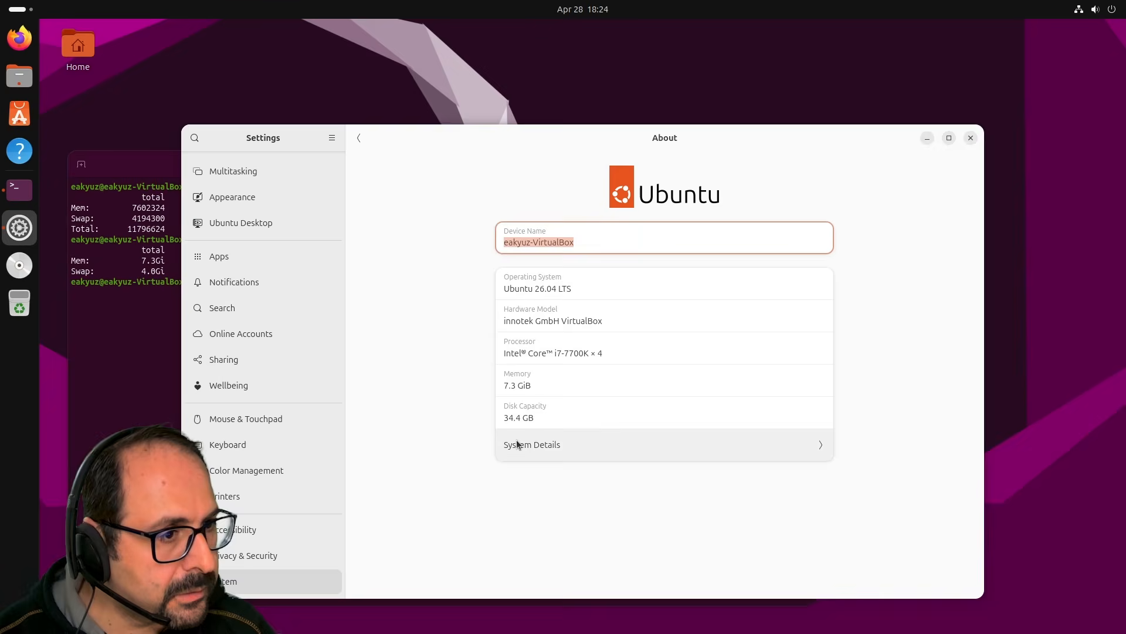
pyautogui.click(616, 451)
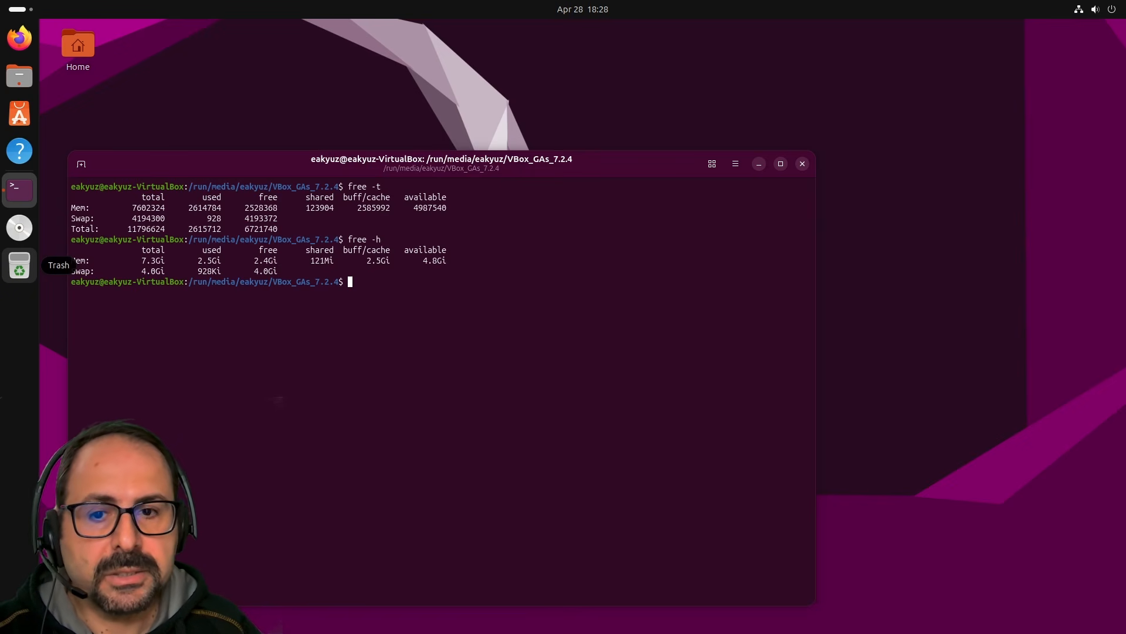
# Bring the snapman GitHub page over the terminal, maximize it and start scrolling the README.
pyautogui.moveTo(469, 631); pyautogui.dragTo(311, 51)
pyautogui.press('super+Up')
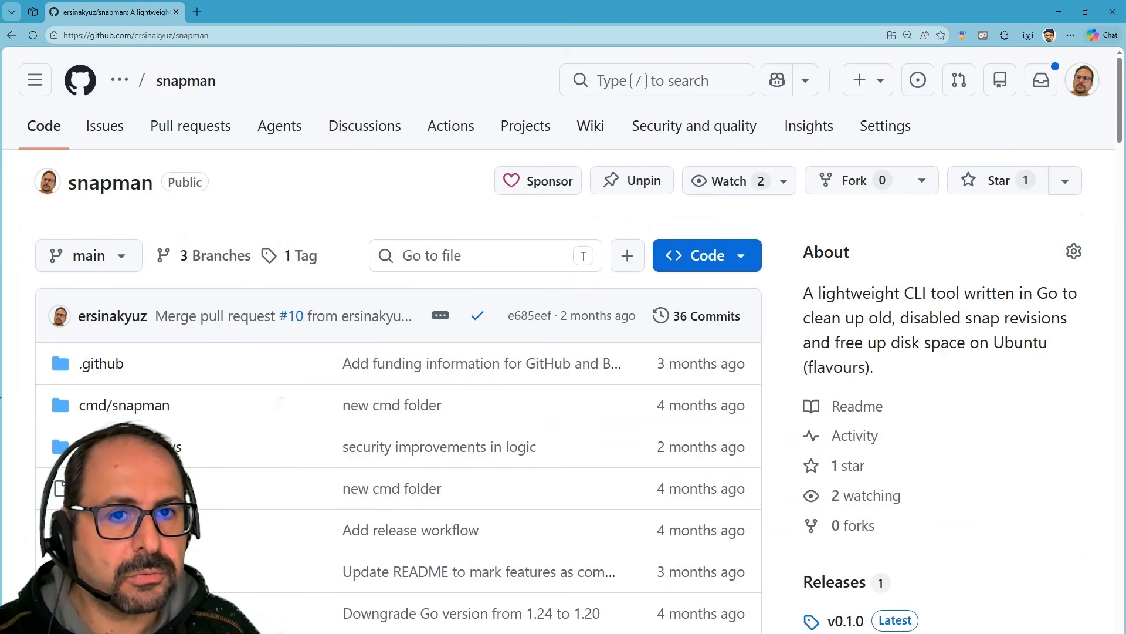
pyautogui.scroll(-8, 226, 337)
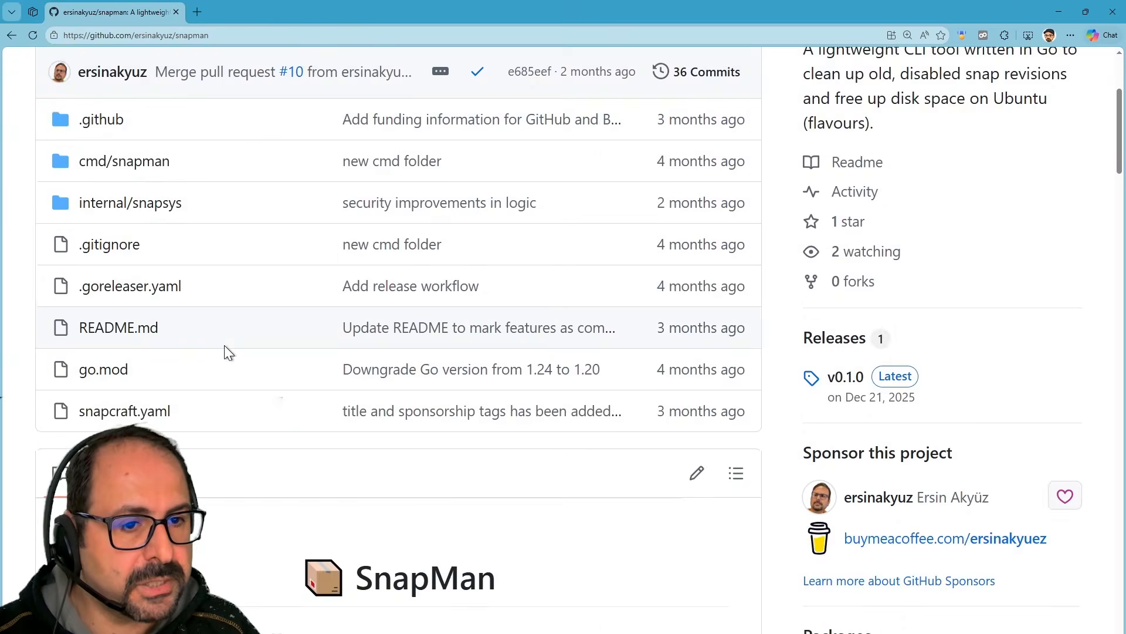
pyautogui.scroll(-4, 224, 345)
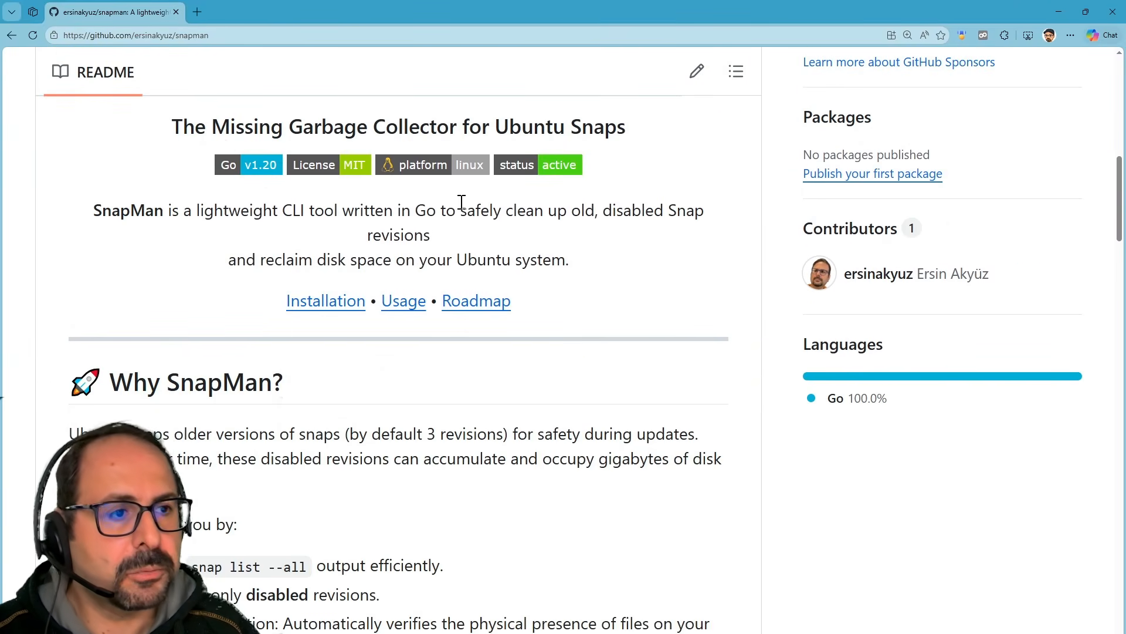
pyautogui.scroll(12, 460, 203)
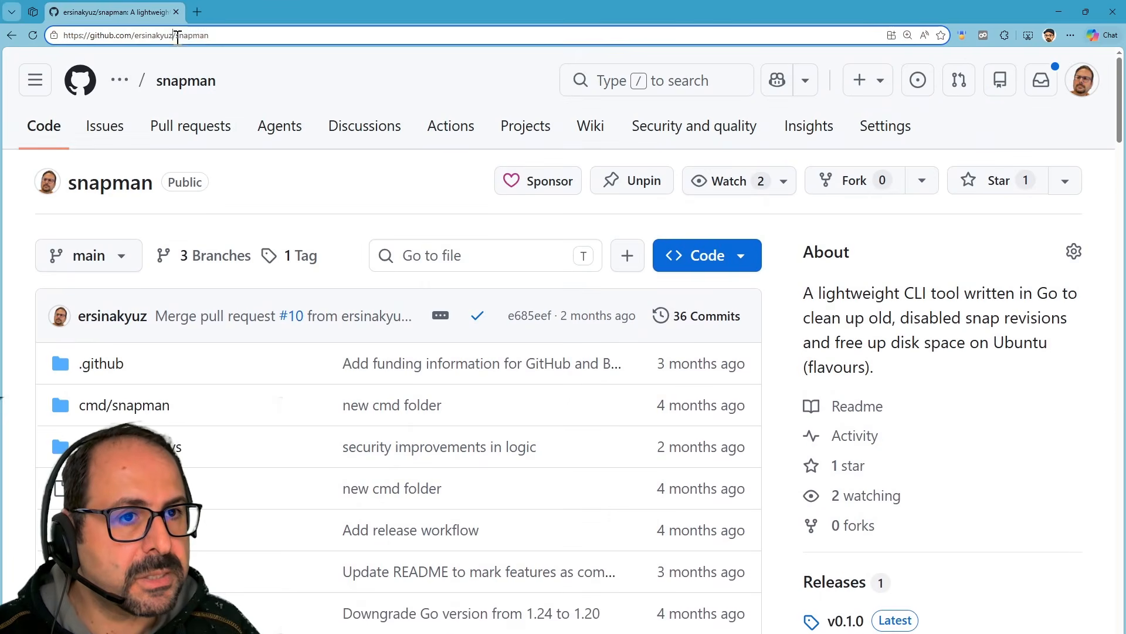
pyautogui.moveTo(172, 36); pyautogui.dragTo(206, 35)
# Scroll through the snapman README on removing disabled snap revisions.
pyautogui.scroll(-15, 242, 234)
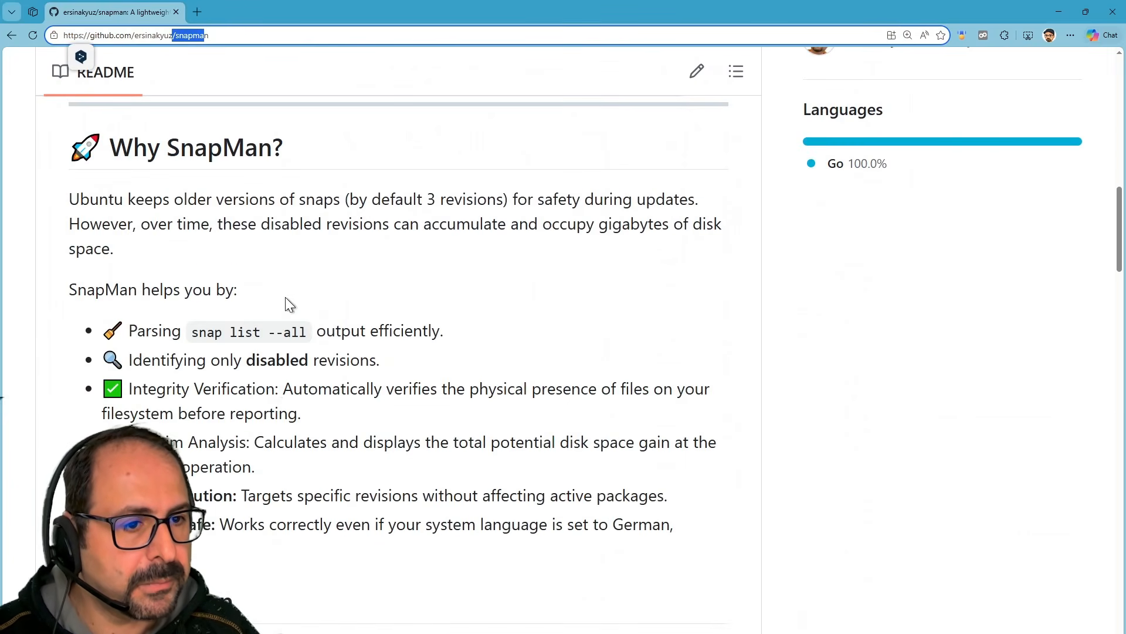
pyautogui.scroll(-15, 448, 277)
pyautogui.scroll(-6, 447, 300)
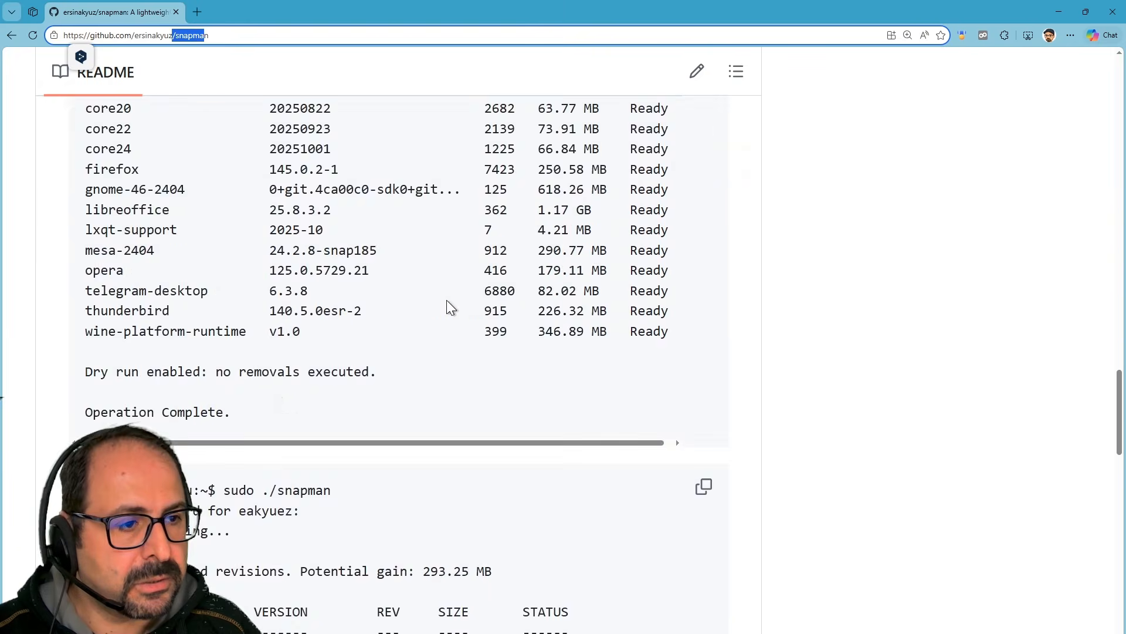
pyautogui.scroll(7, 448, 299)
pyautogui.scroll(-1, 440, 305)
pyautogui.scroll(2, 441, 305)
pyautogui.scroll(12, 441, 305)
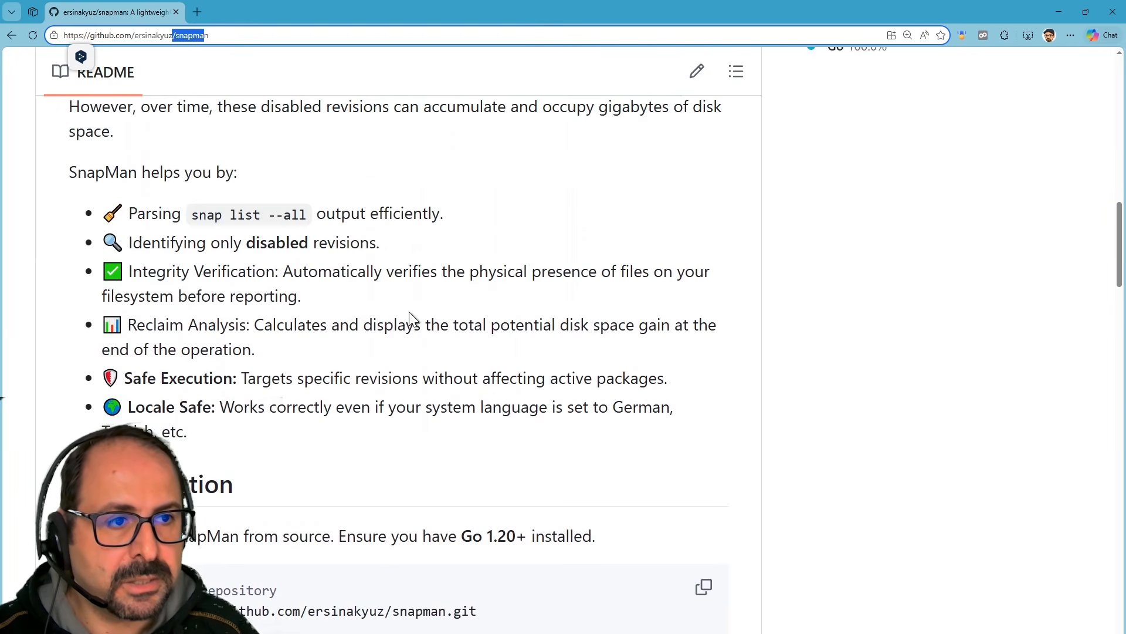
pyautogui.scroll(3, 409, 312)
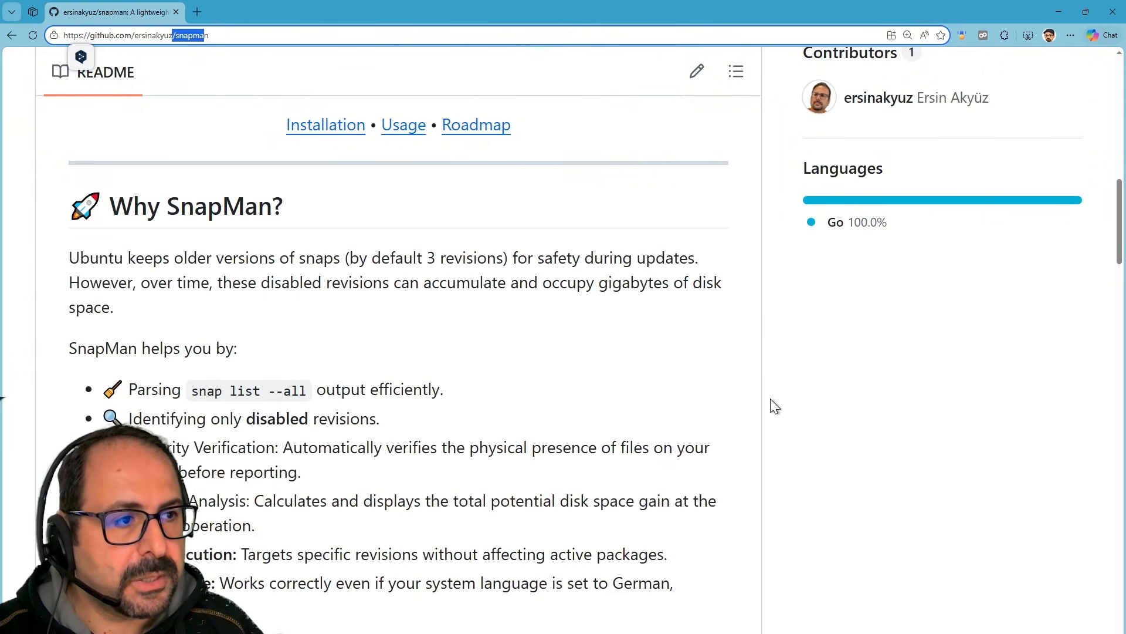
pyautogui.scroll(1, 772, 402)
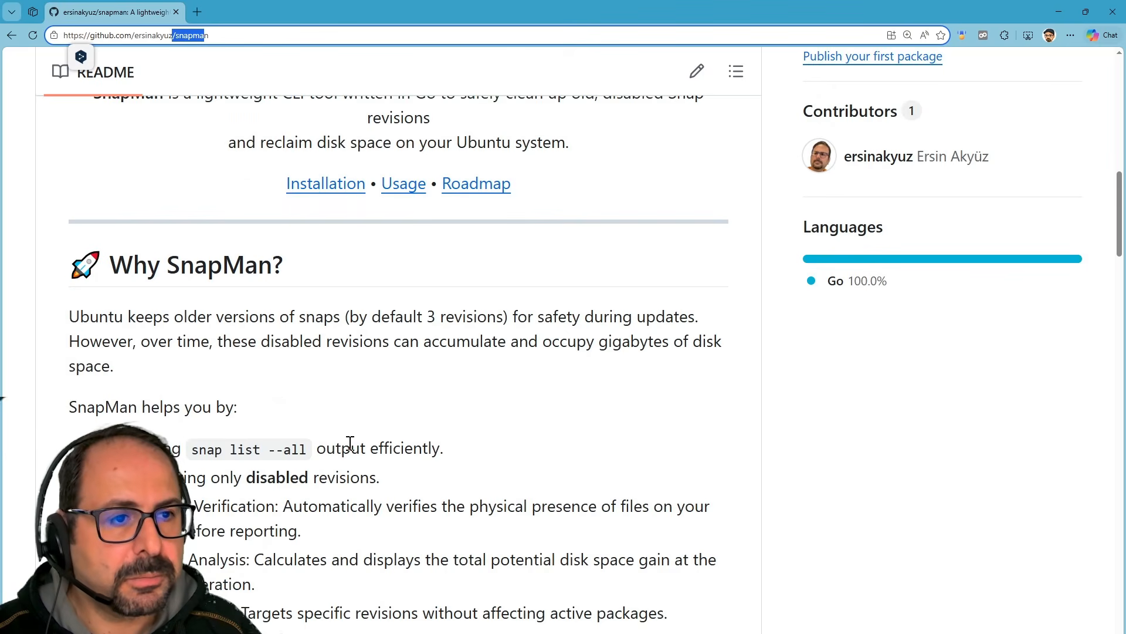
pyautogui.scroll(-1, 347, 447)
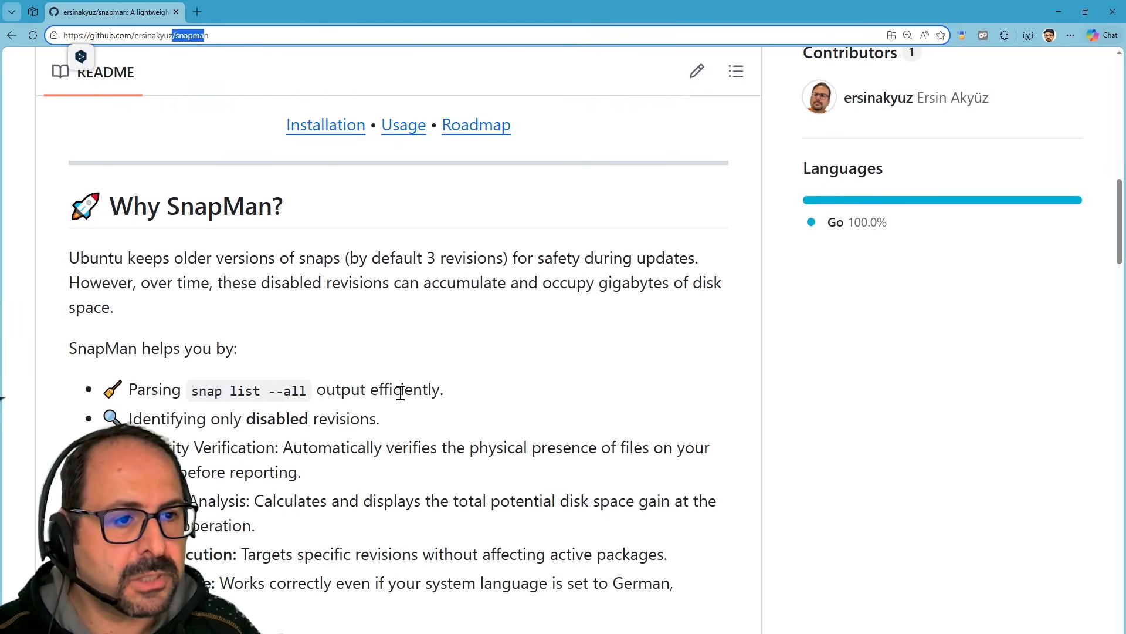
pyautogui.scroll(-8, 363, 443)
pyautogui.click(1059, 11)
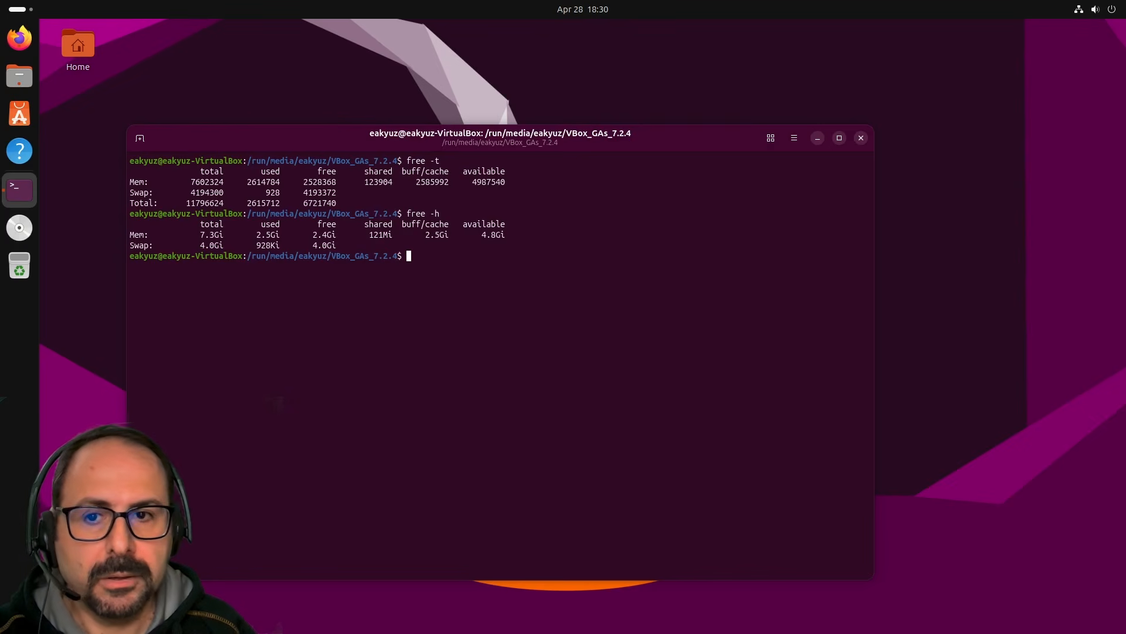